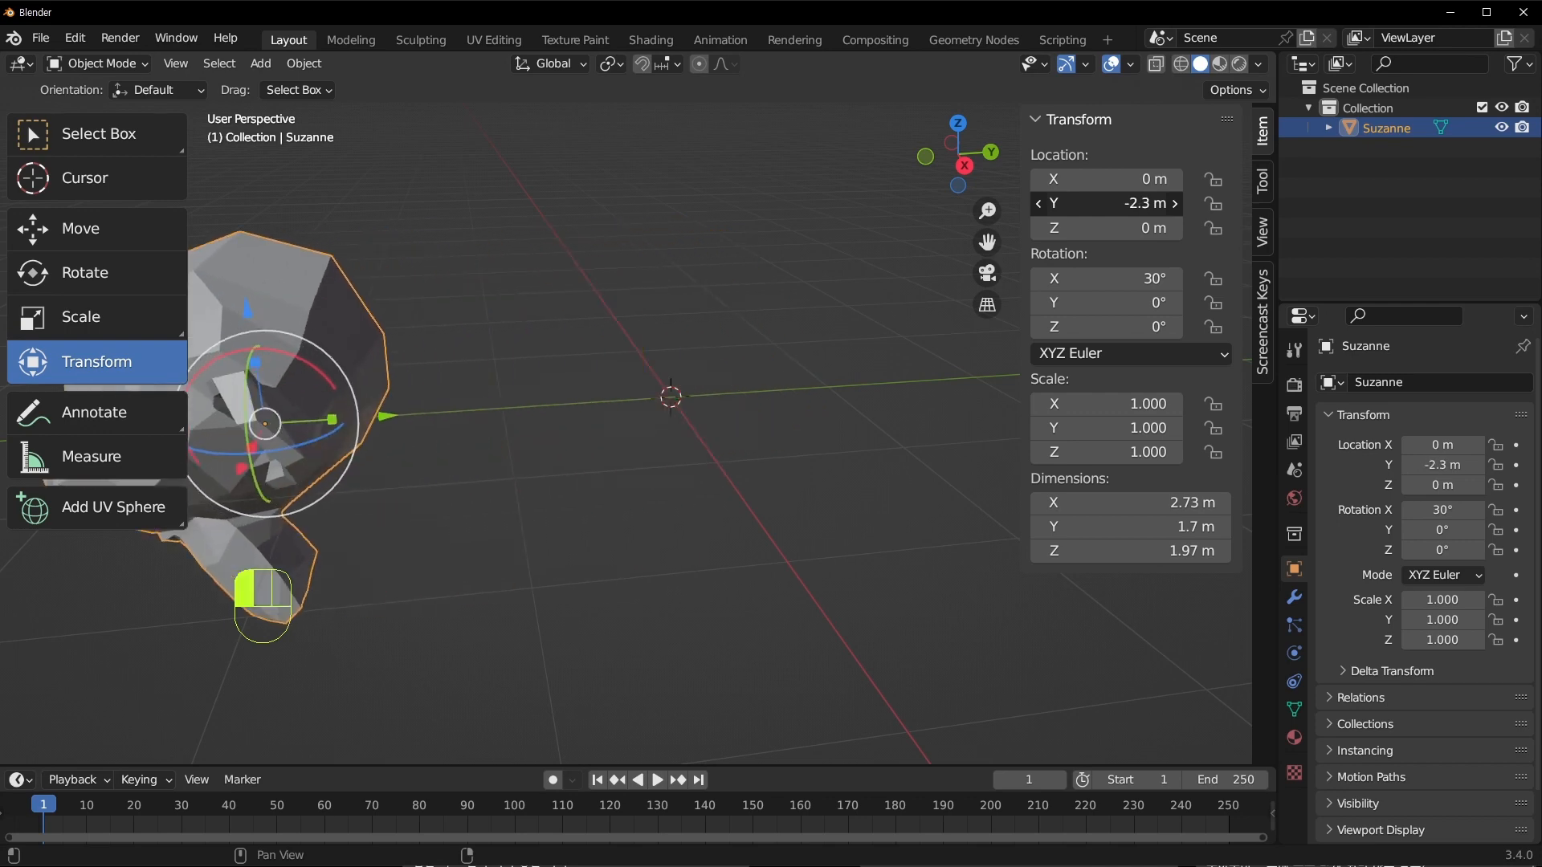
Set Suzanne's Y location to 2 m
shift+middle_drag(169, 398, 341, 394)
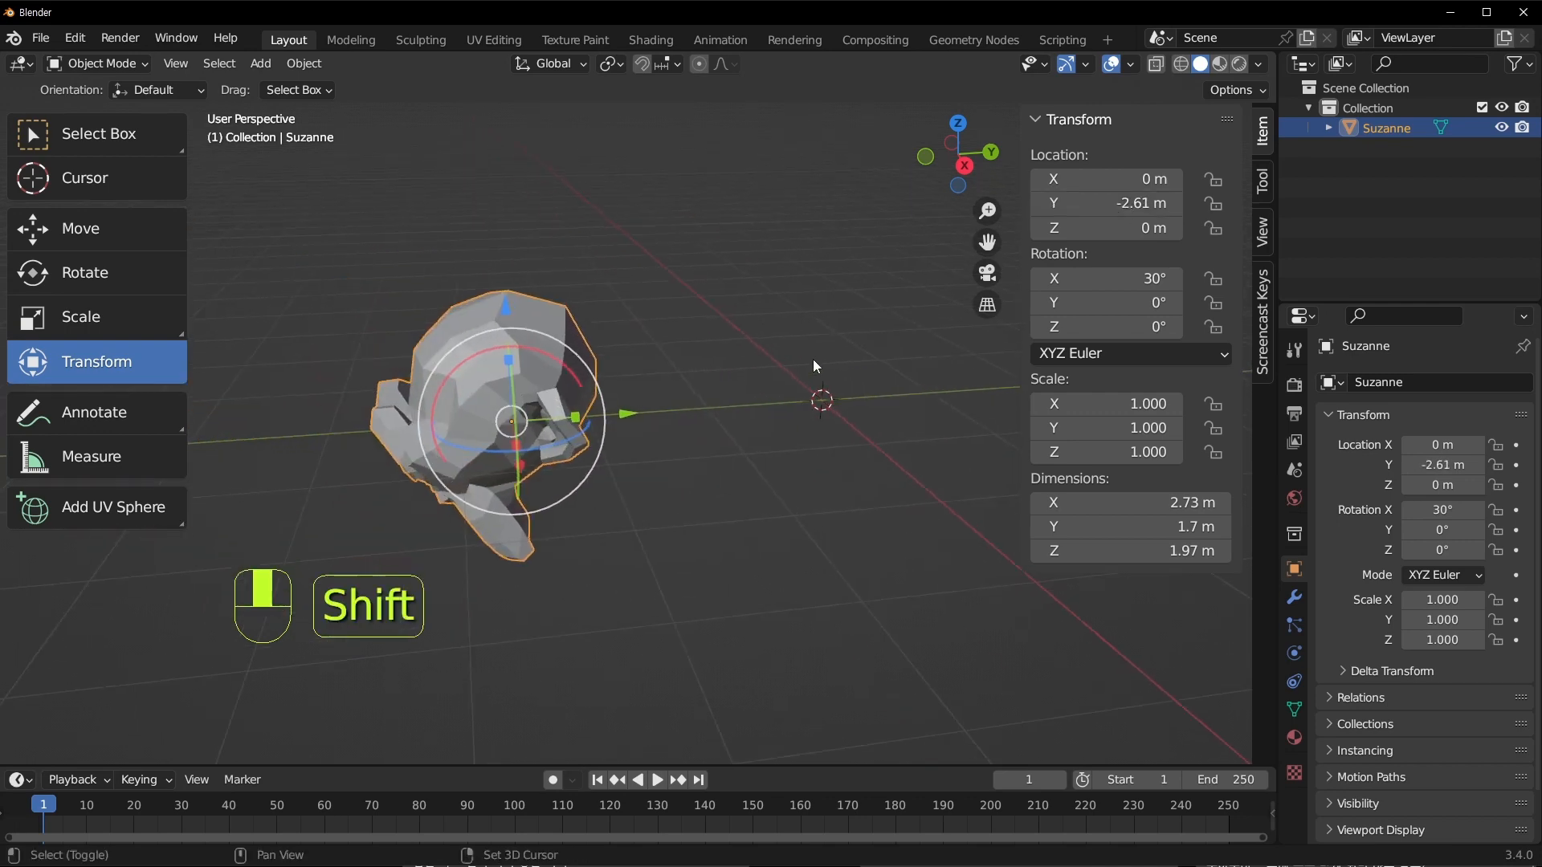
click(1133, 203)
text(2)
key(Return)
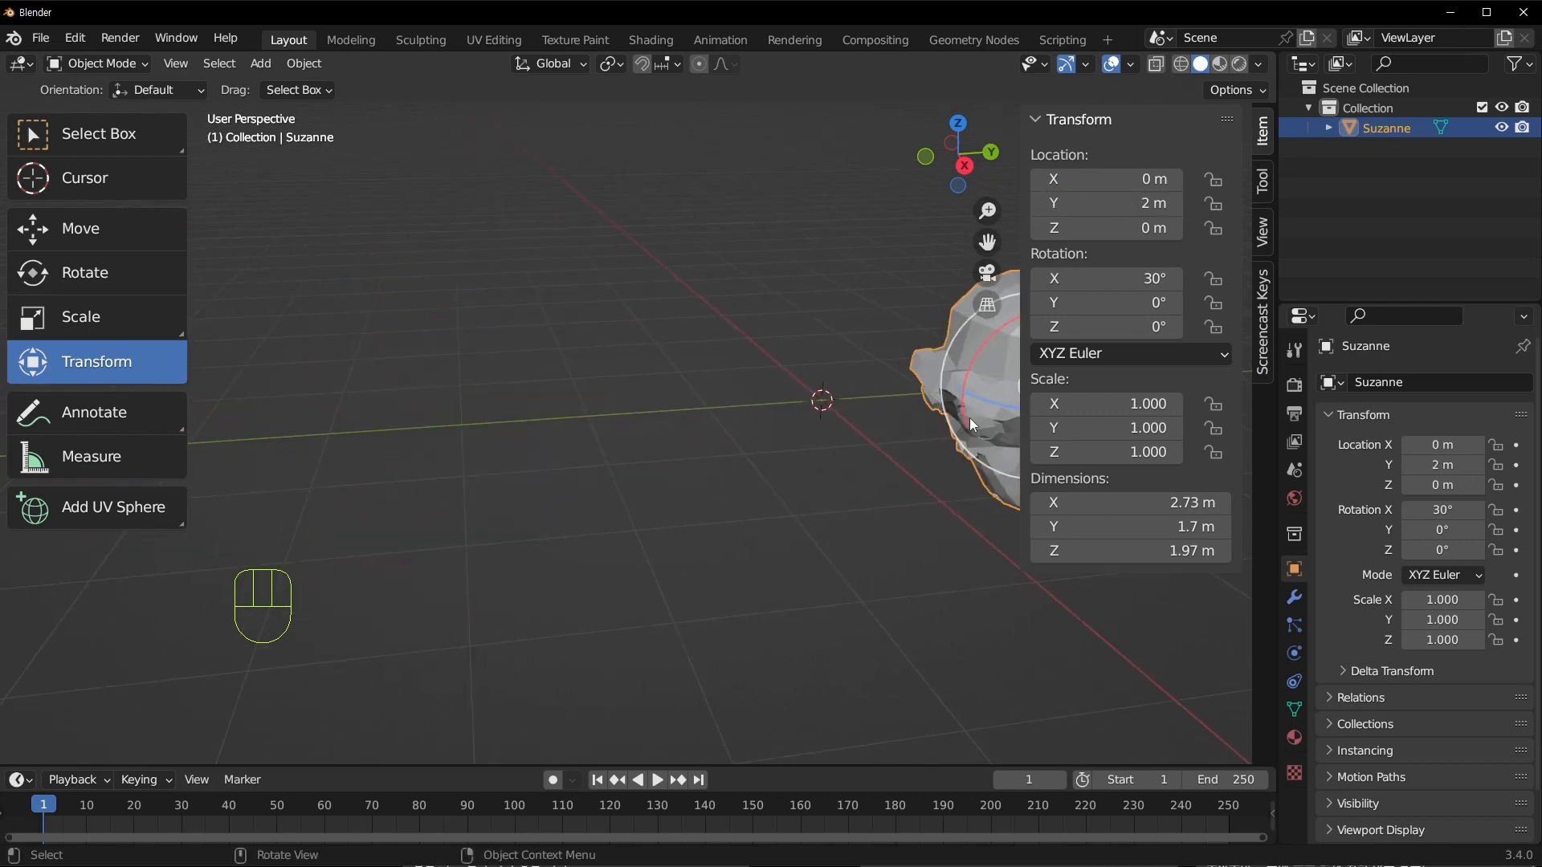
shift+middle_drag(970, 418, 522, 424)
shift+middle_drag(688, 395, 803, 402)
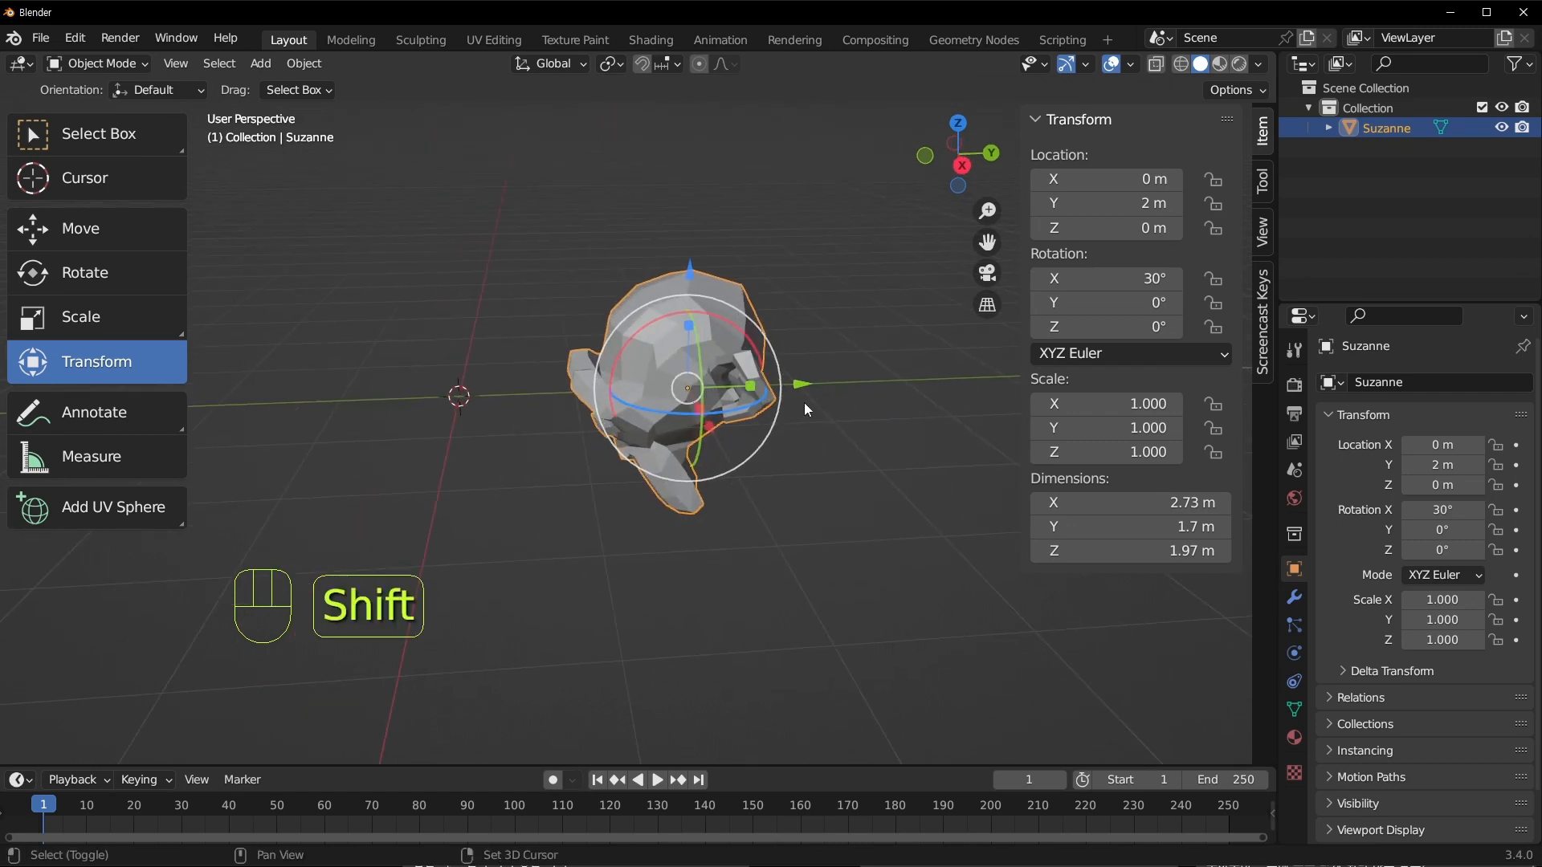
Try sliding Suzanne backward along the global Y axis several times, undoing each move
drag(798, 384, 408, 374)
key(ctrl+z)
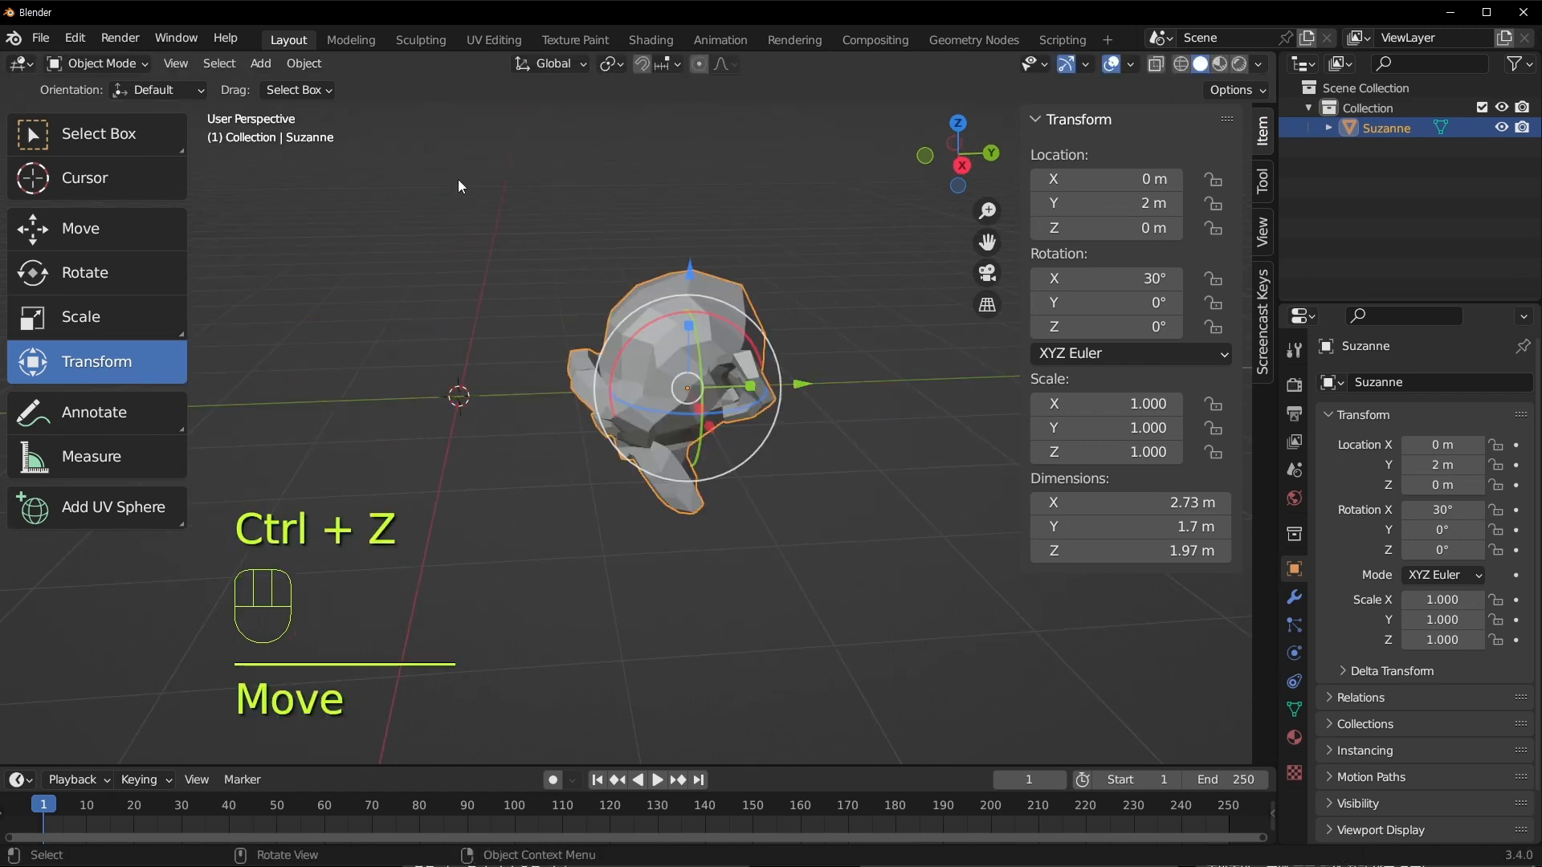
shift+middle_drag(451, 450, 643, 432)
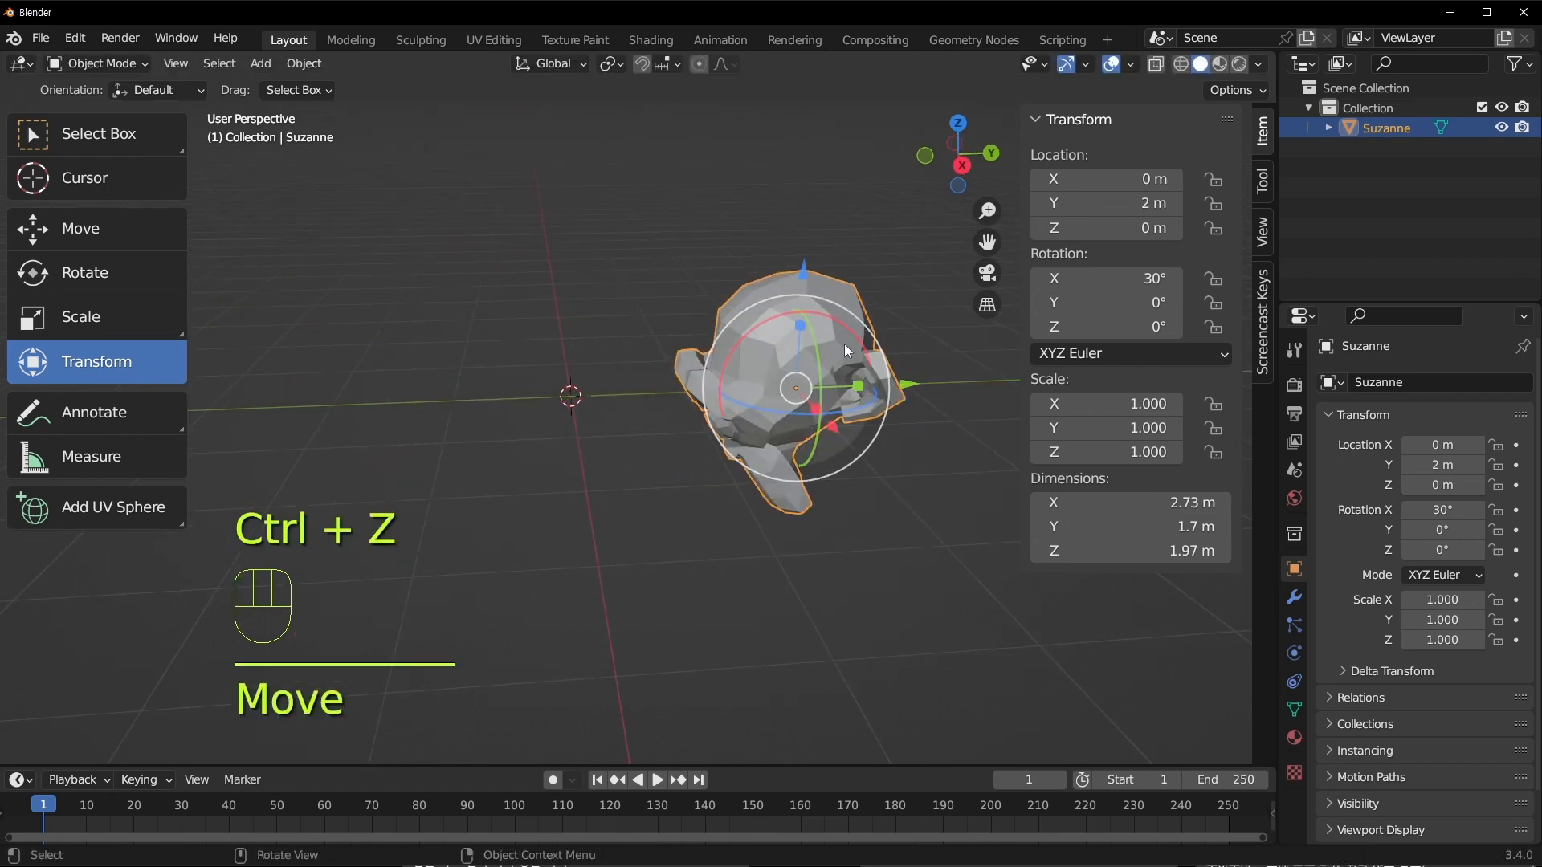
drag(910, 385, 654, 390)
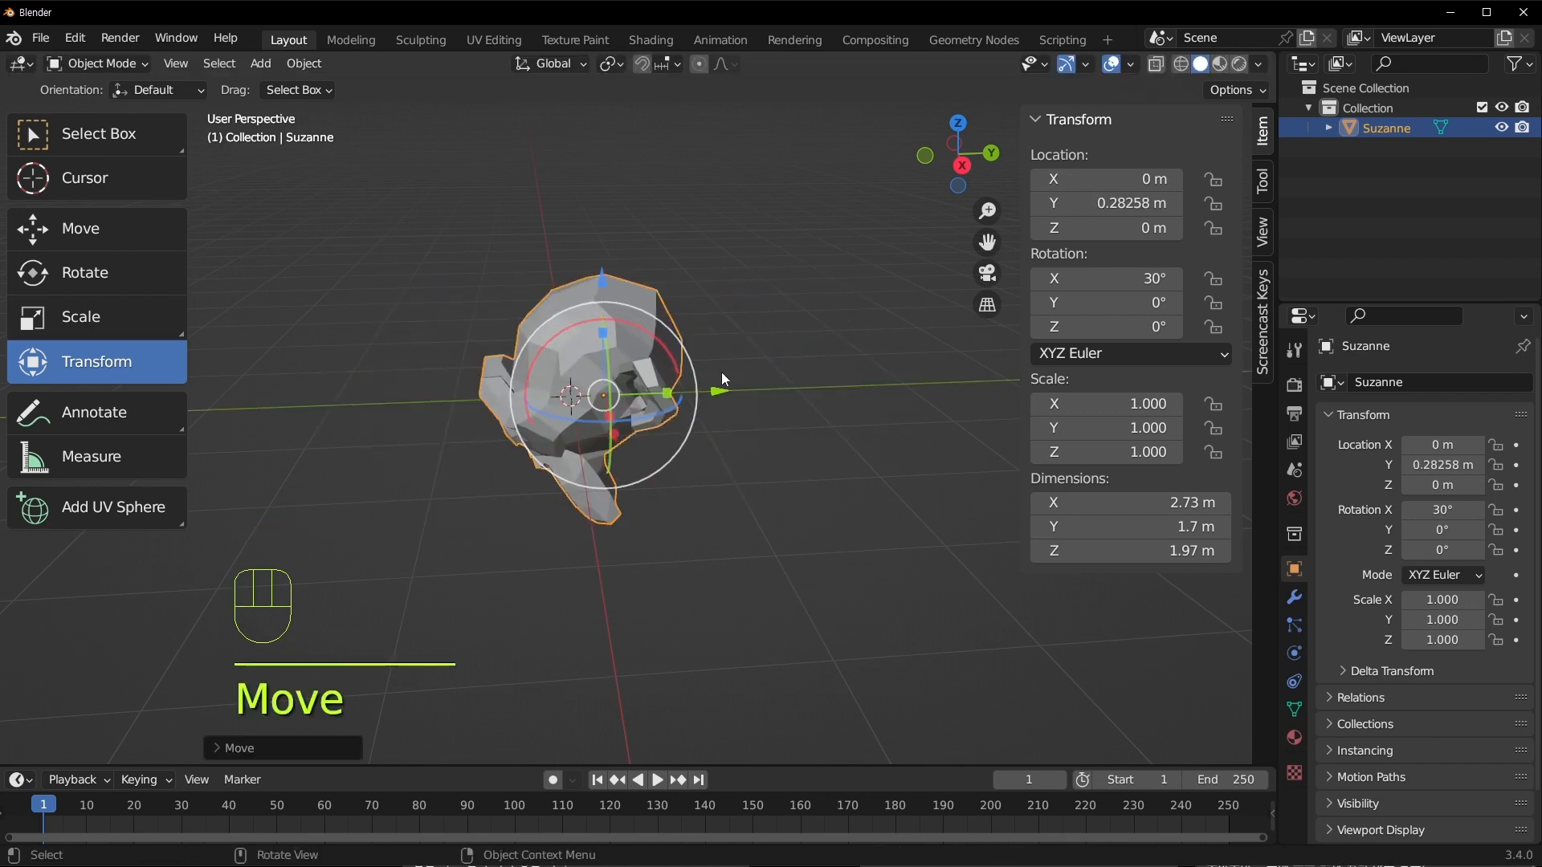
key(ctrl+z)
middle_drag(864, 317, 828, 300)
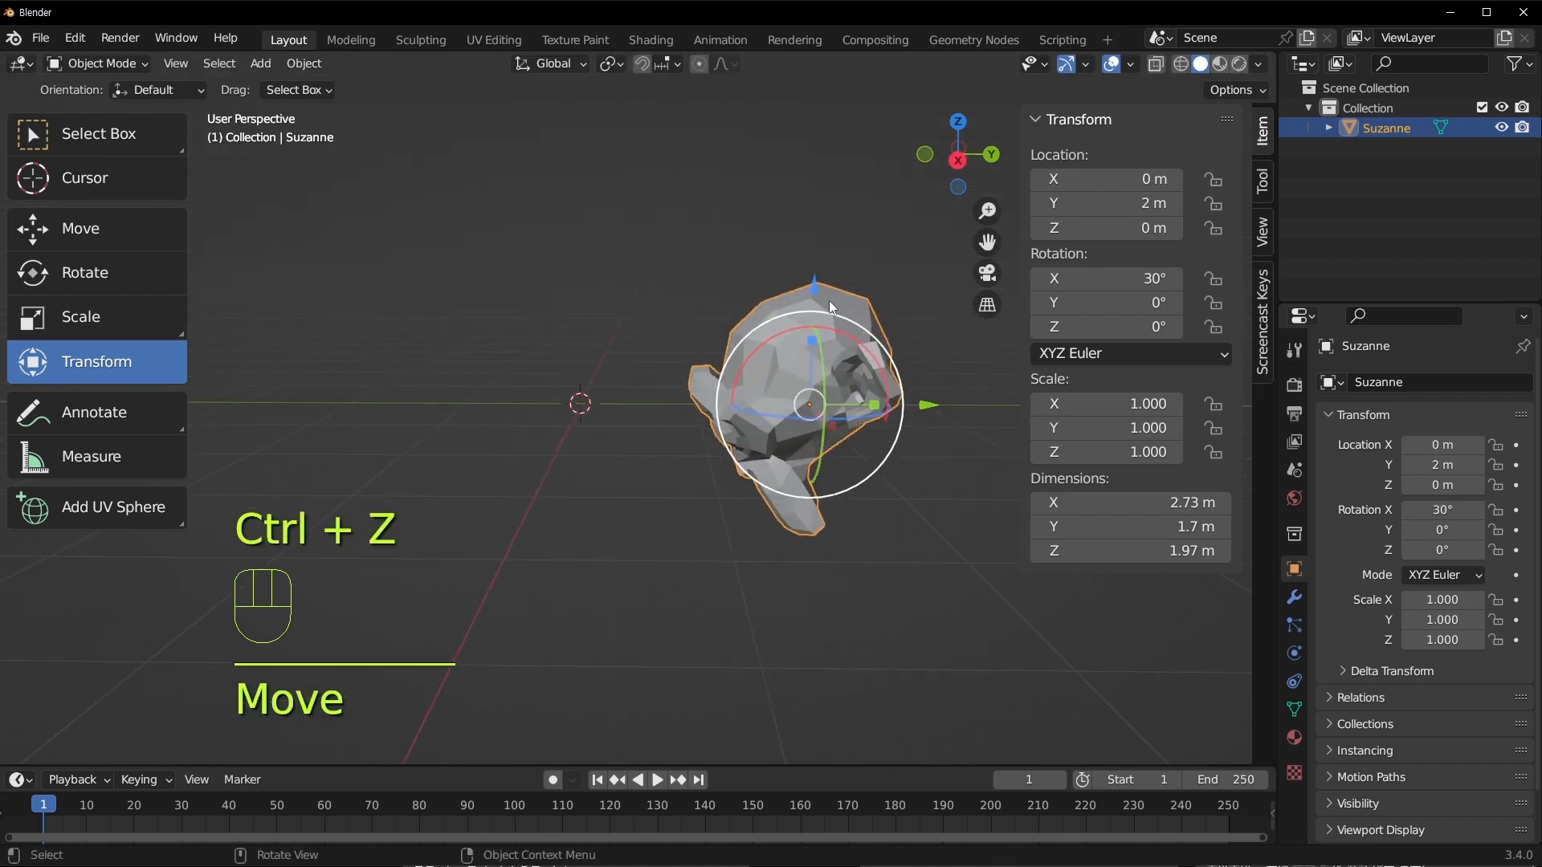
middle_drag(763, 474, 784, 480)
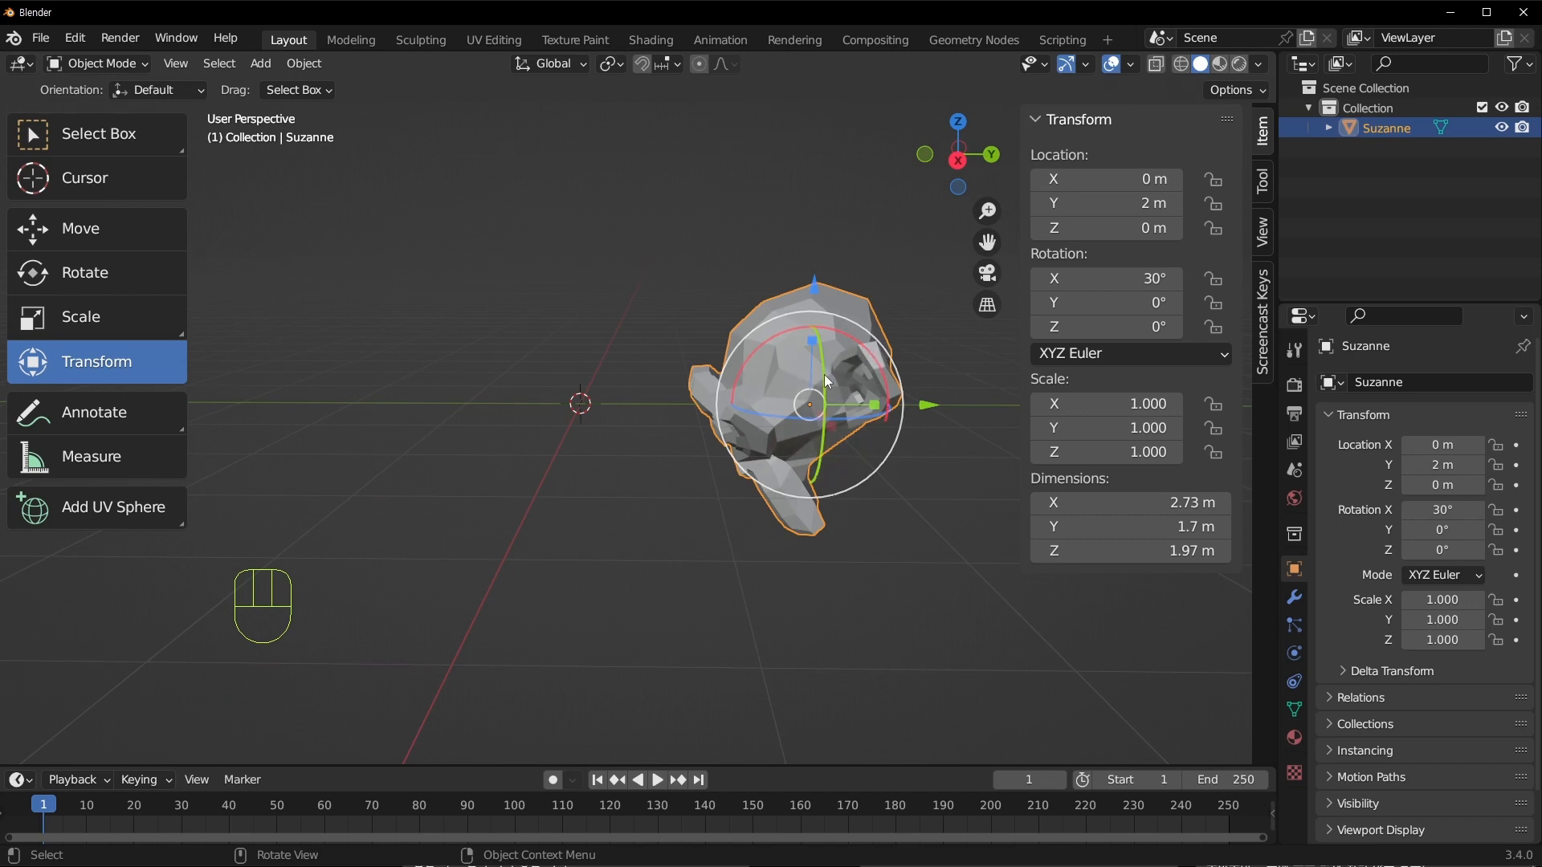
drag(928, 413, 131, 394)
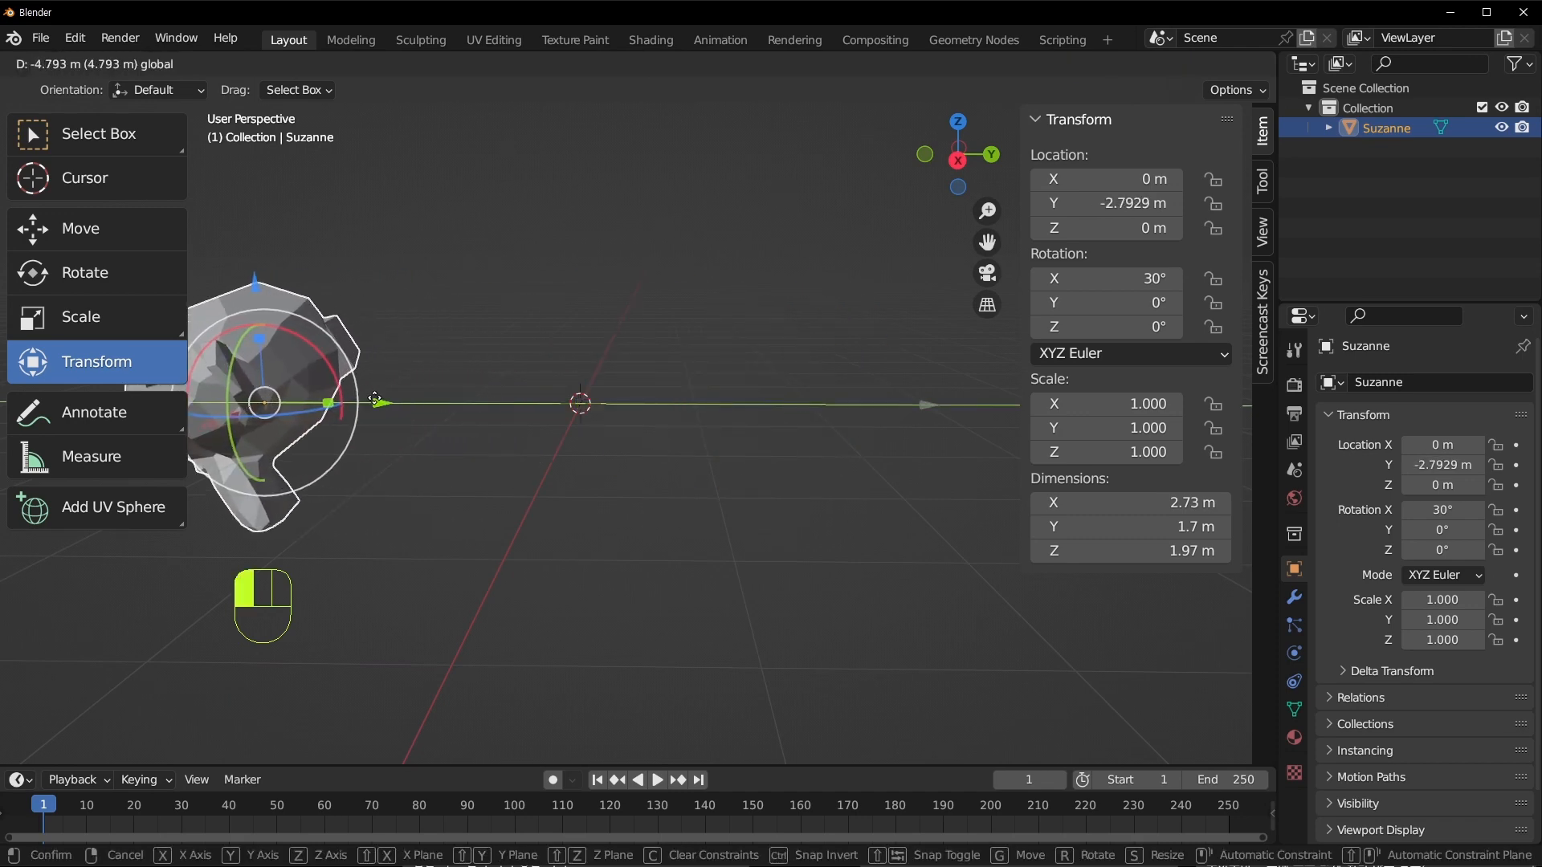
key(ctrl+z)
Try moving Suzanne along global Y and freely to about Y -2.79 m, Z -1.9 m, and undo both moves
drag(930, 416, 394, 402)
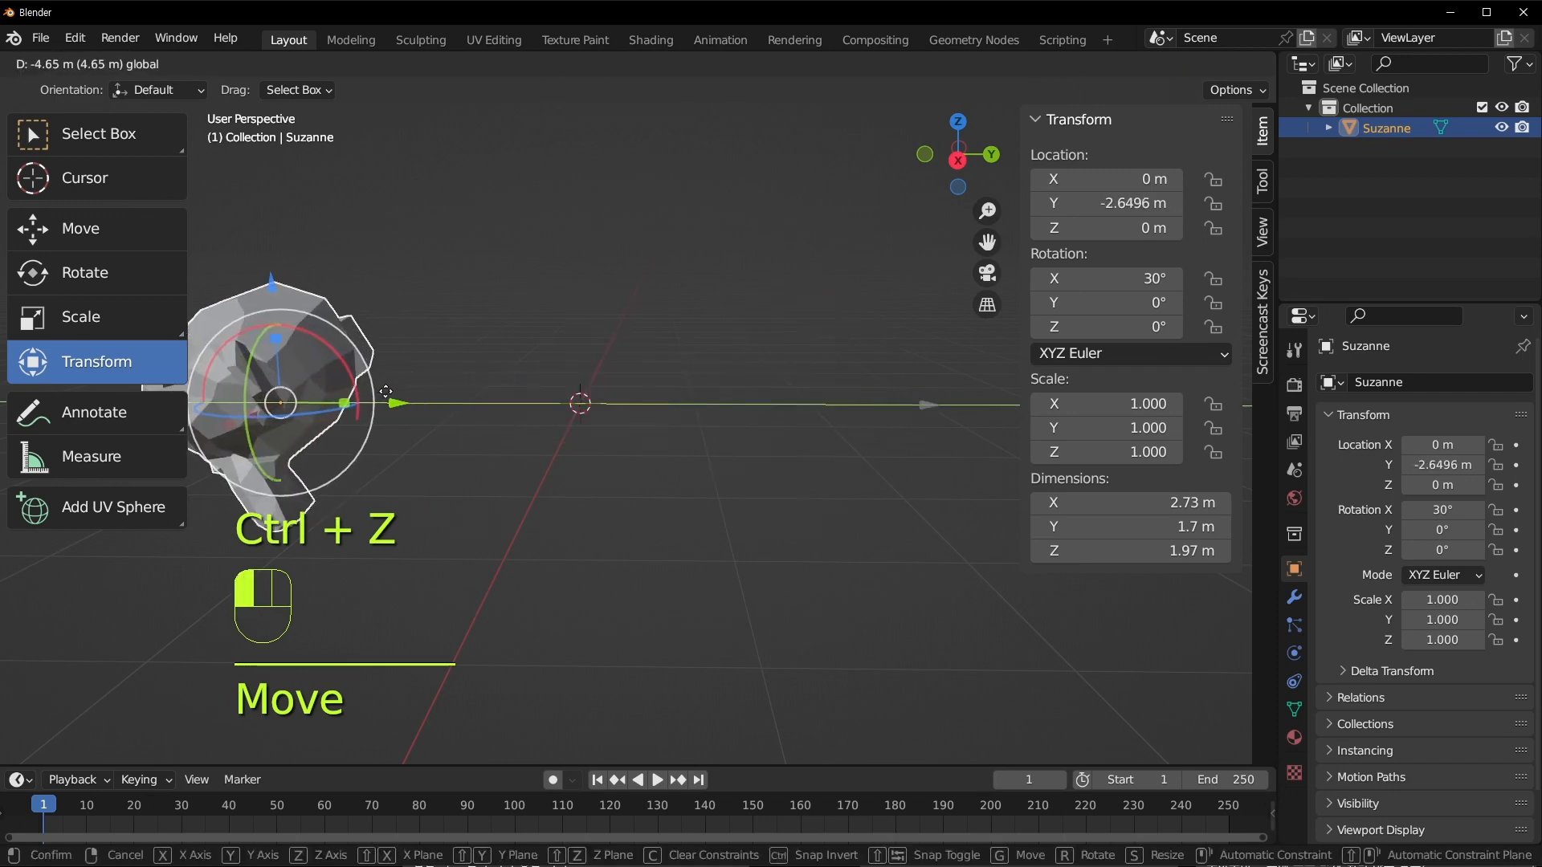
key(g)
shift+click(423, 556)
shift+middle_drag(423, 556, 910, 227)
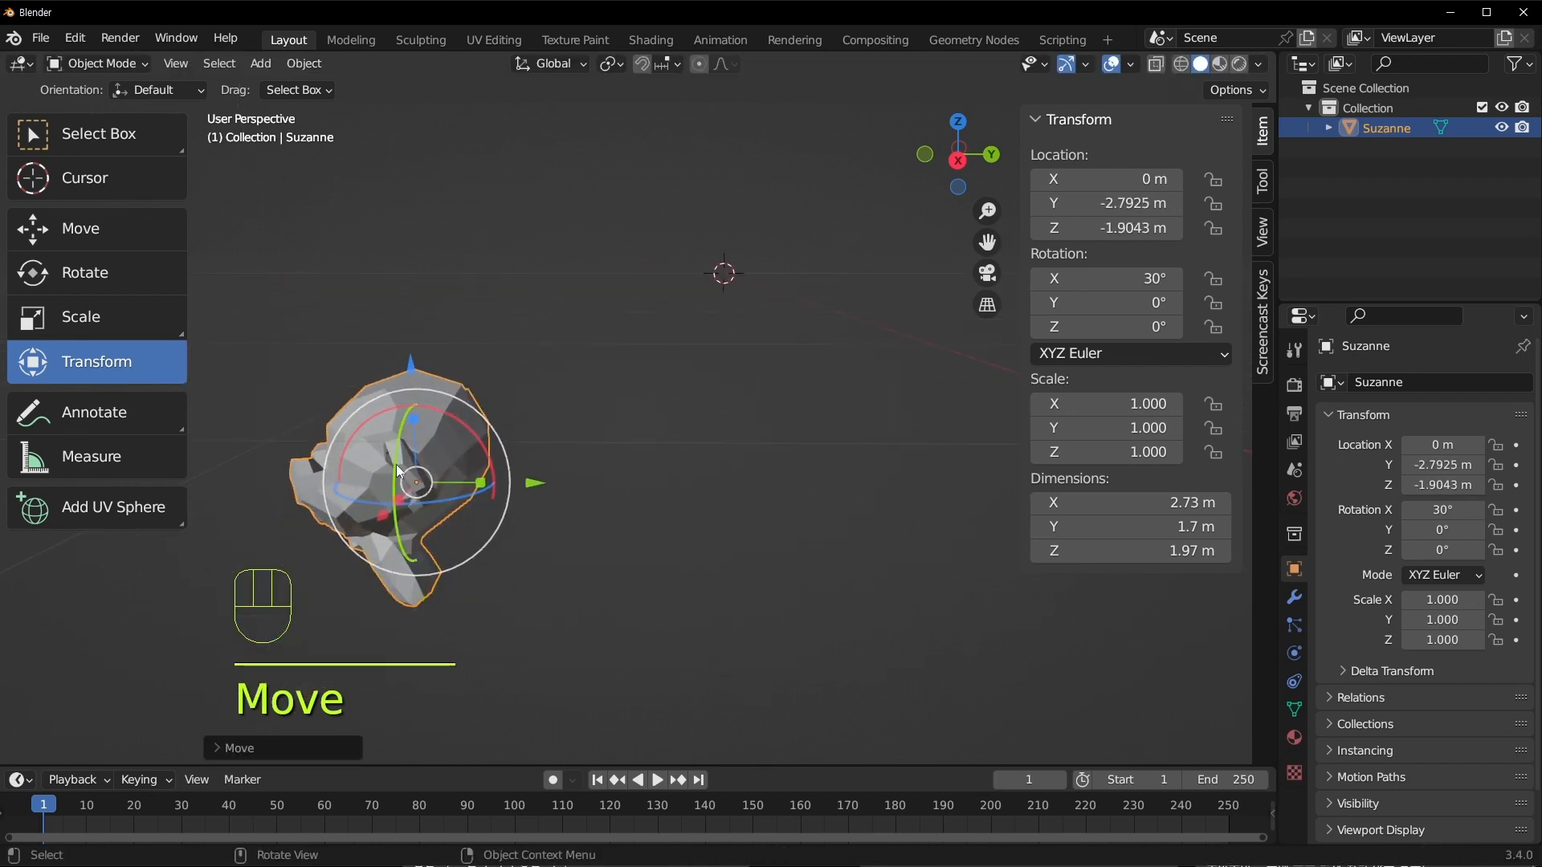
key(ctrl+z)
key(ctrl+z)
shift+middle_drag(890, 273, 609, 418)
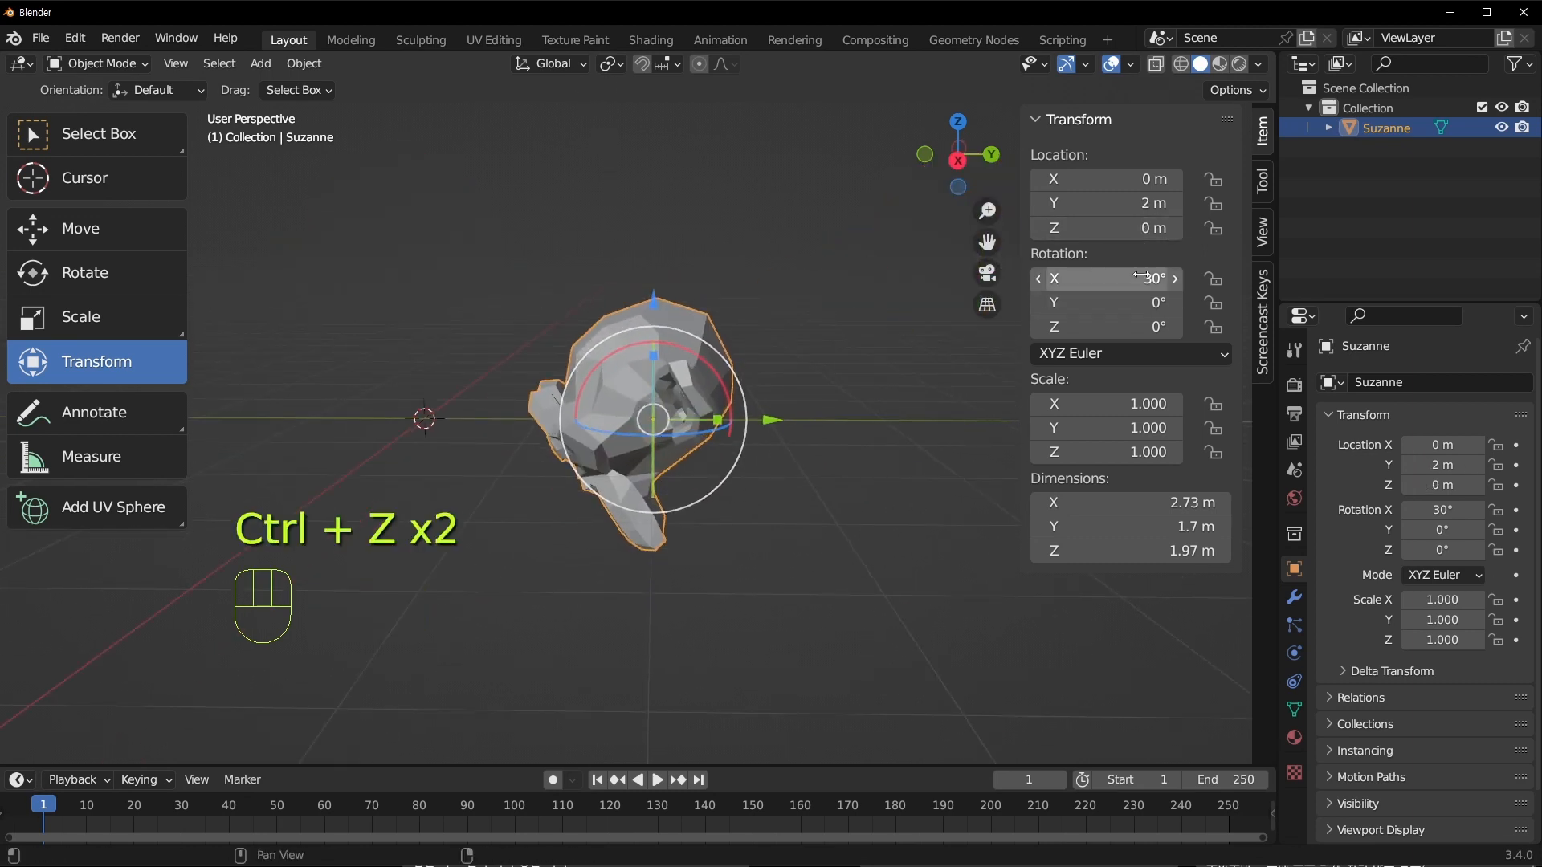
Set the transform orientation to Local and view Suzanne's gizmo from the side
click(564, 65)
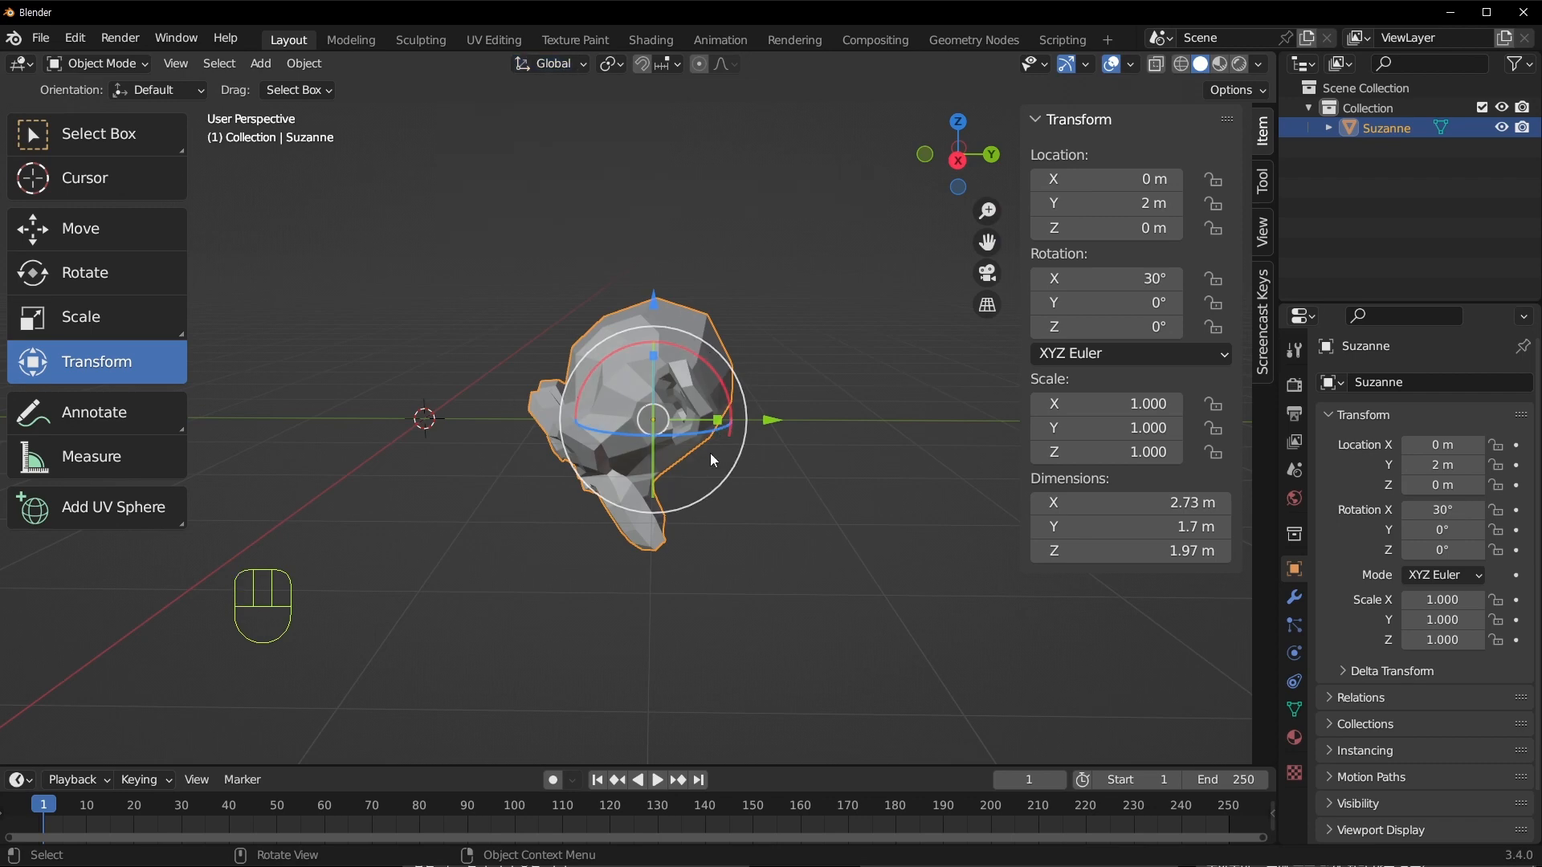
middle_drag(710, 453, 809, 562)
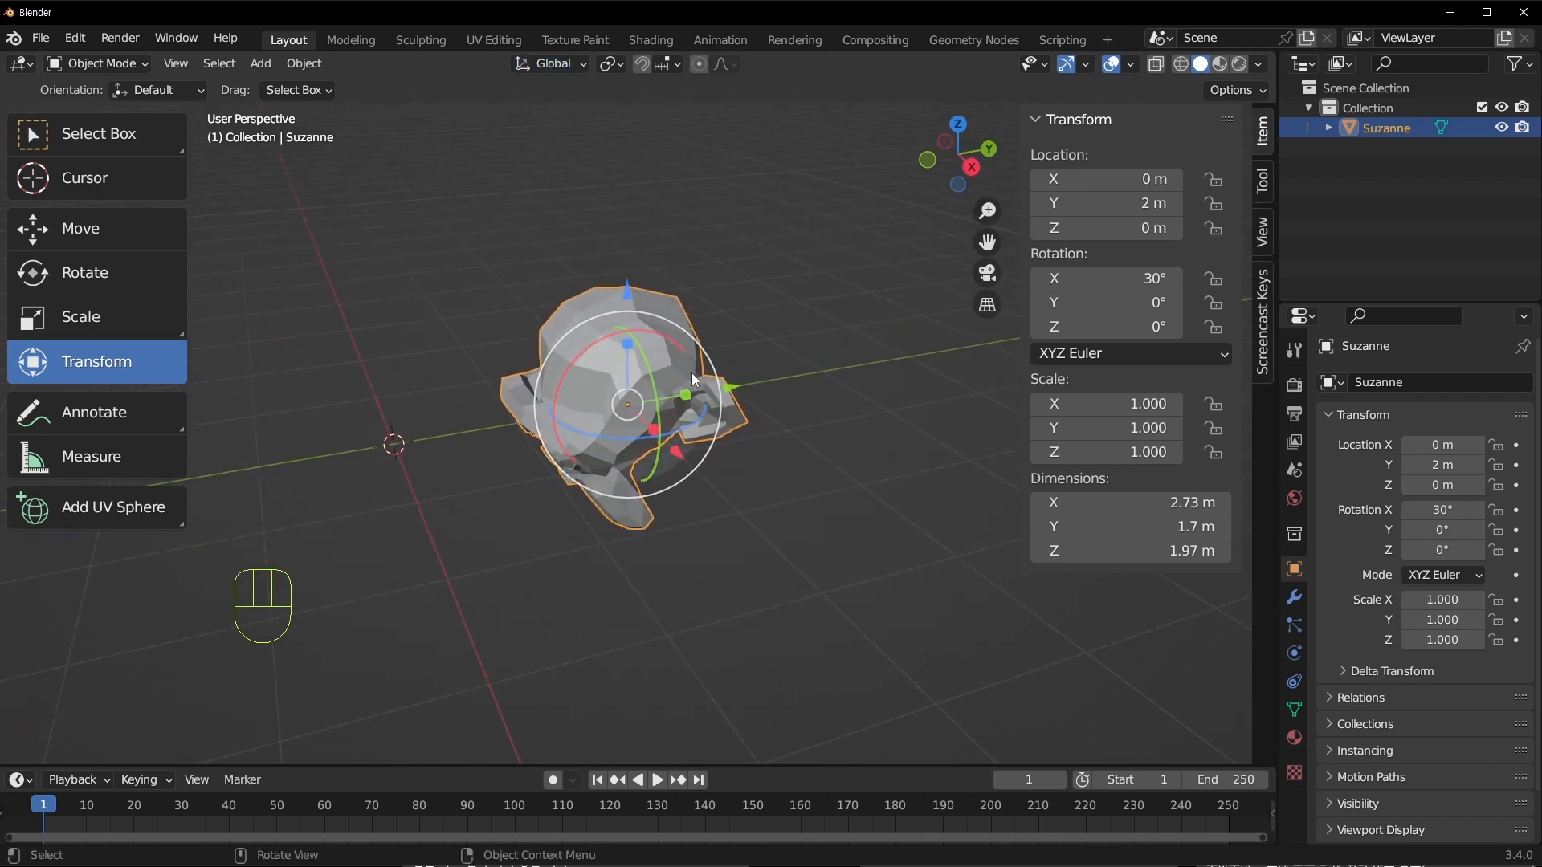
click(574, 70)
click(516, 147)
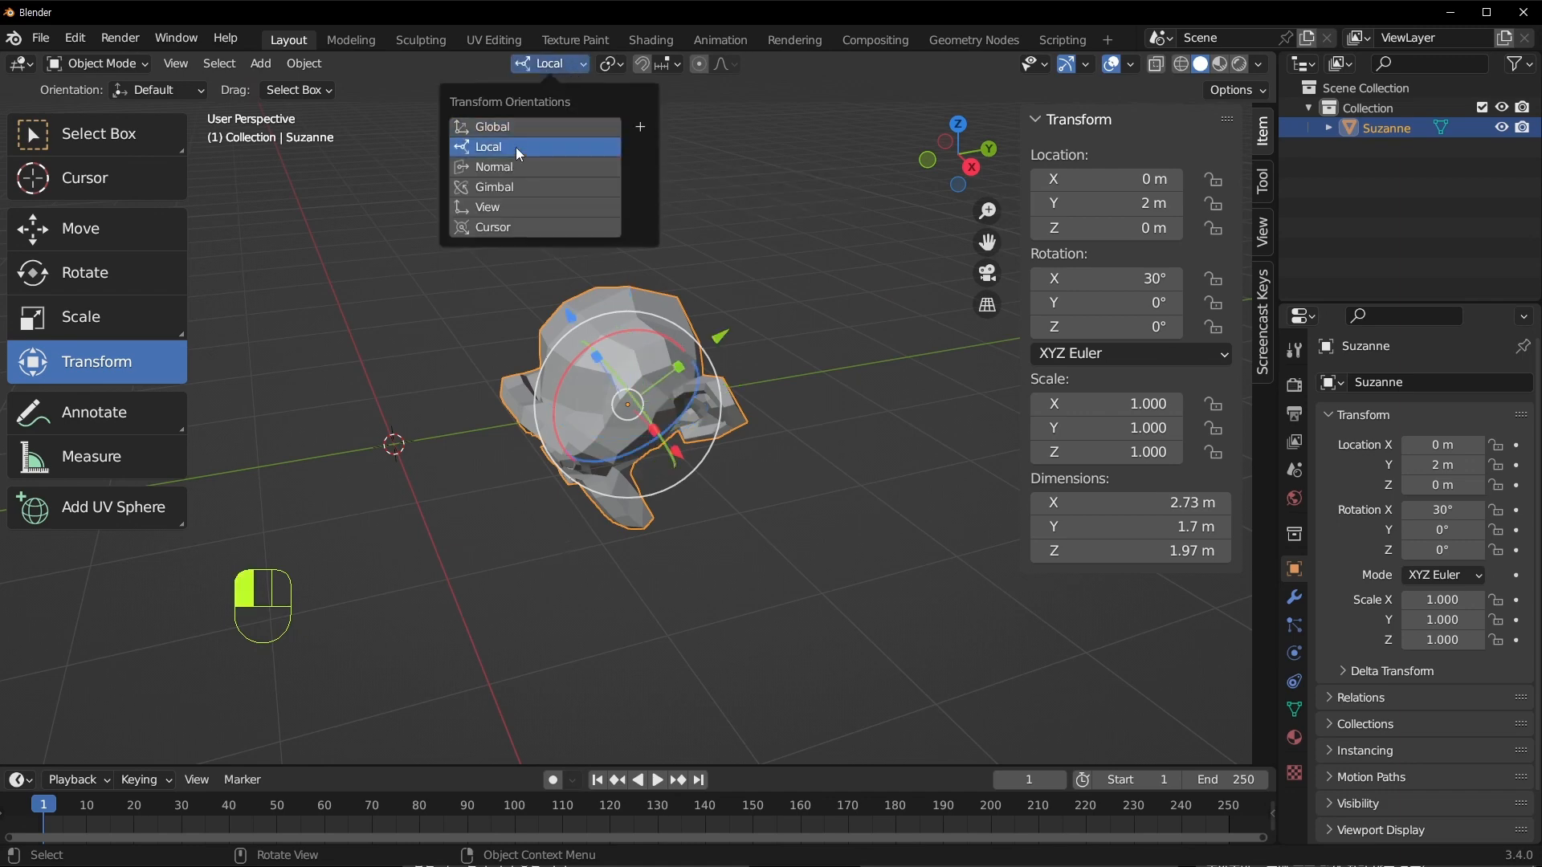
middle_drag(836, 460, 783, 434)
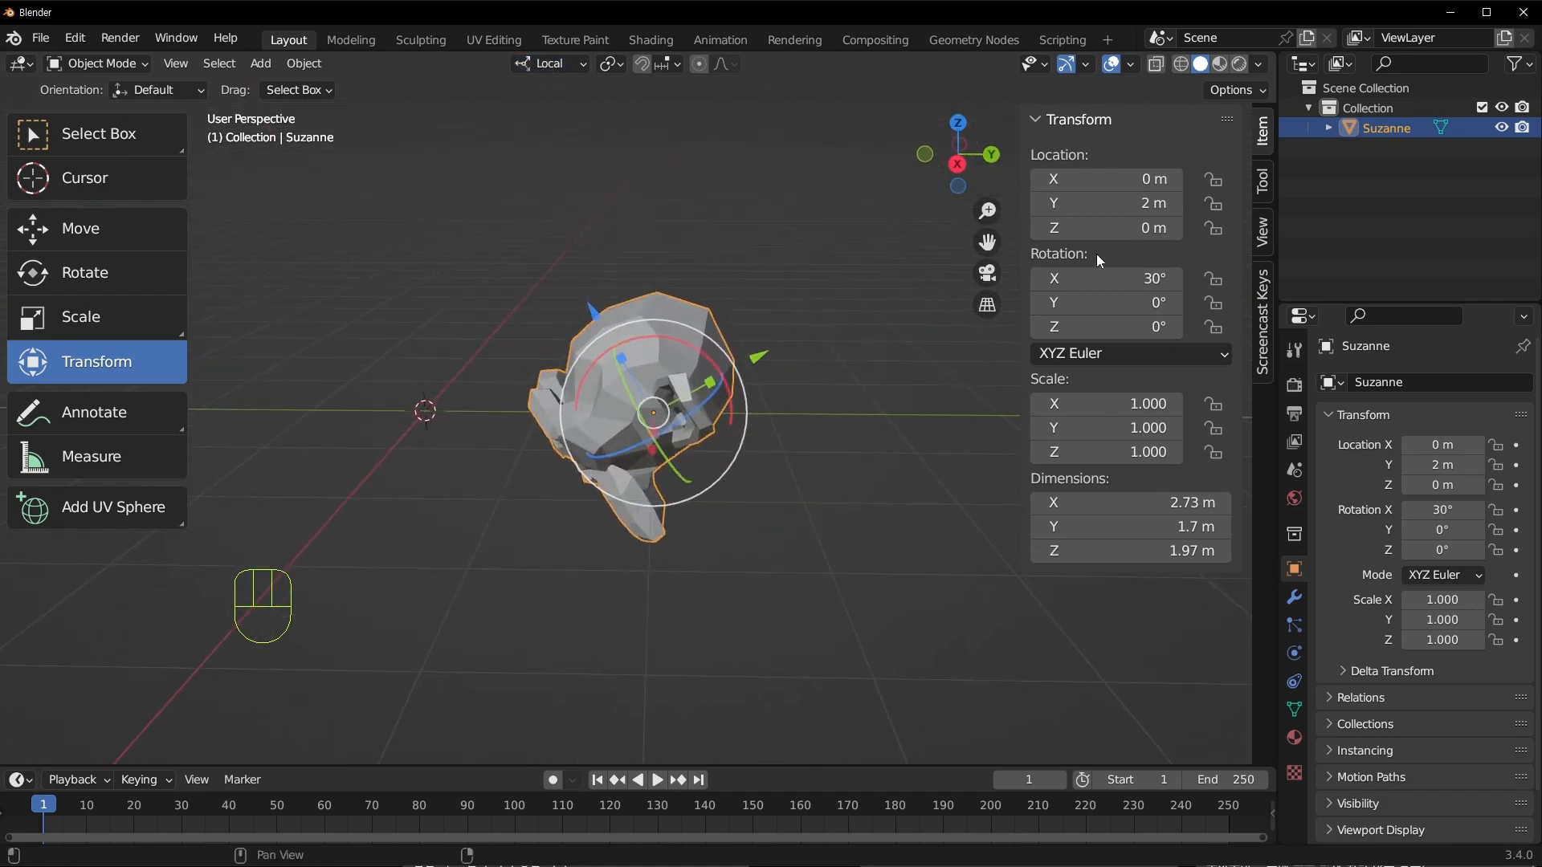
Set Suzanne's X rotation to 0° and keep the transform orientation on Local
click(1105, 278)
text(0)
key(Return)
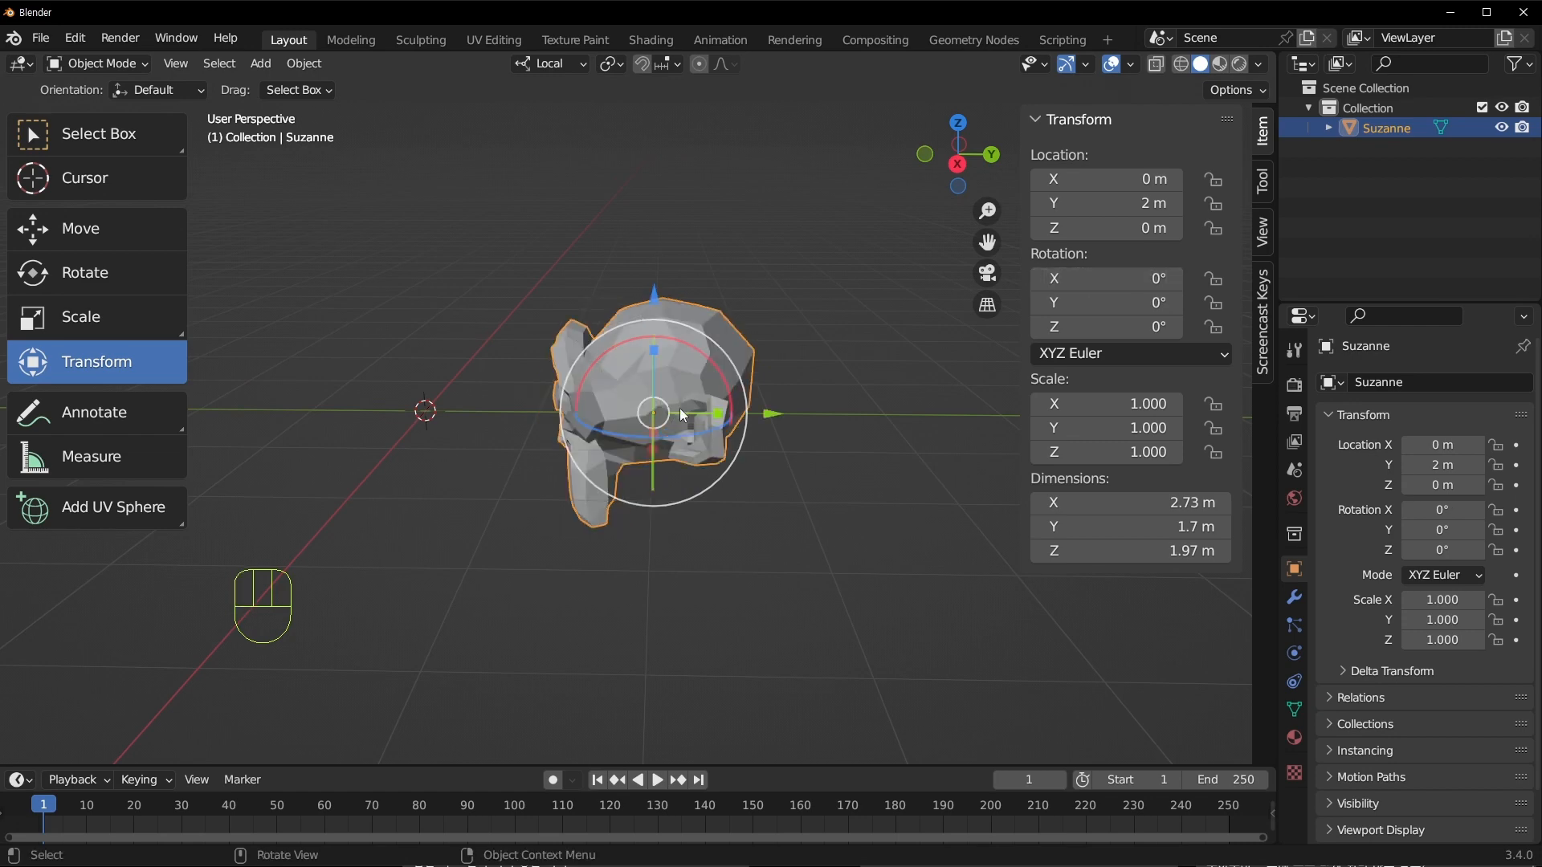
middle_drag(680, 408, 729, 438)
click(559, 64)
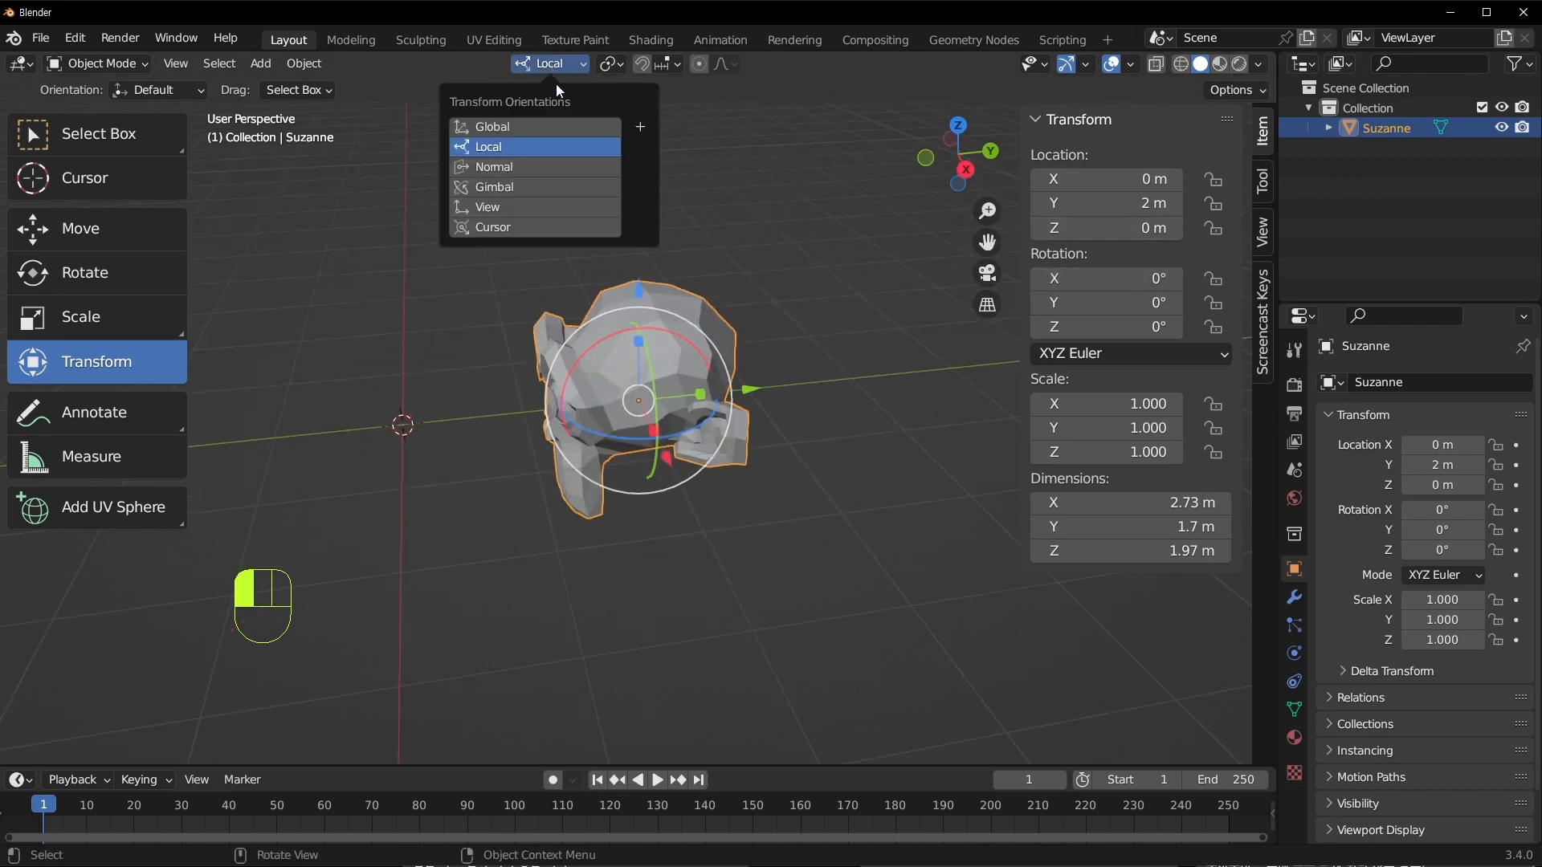
click(515, 153)
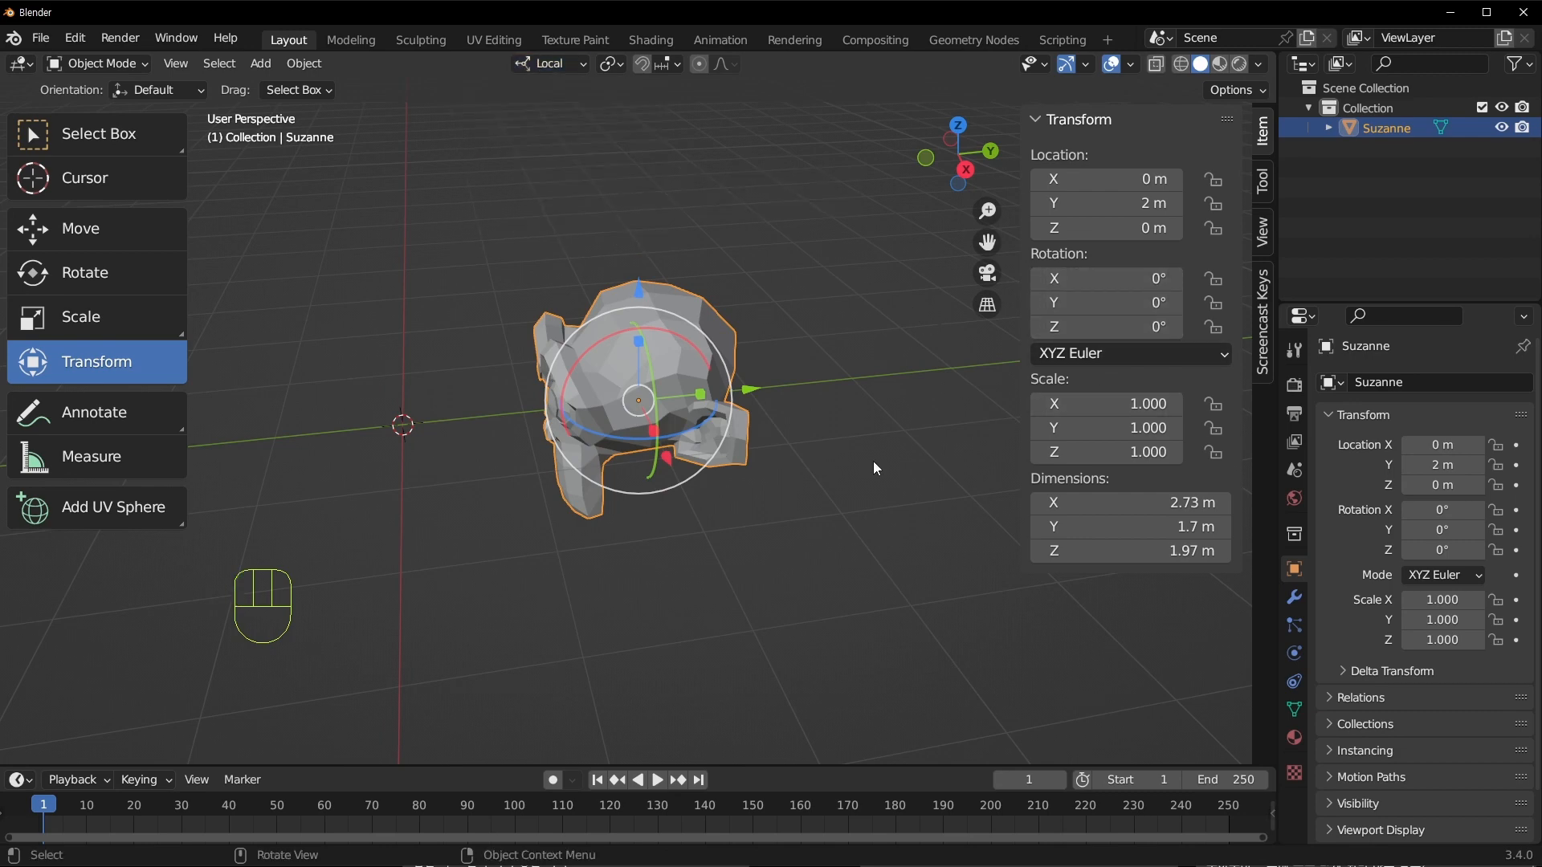
Tilt Suzanne to an X rotation of about 25.1°
middle_drag(873, 461, 812, 470)
drag(1120, 278, 1259, 279)
middle_drag(723, 403, 723, 441)
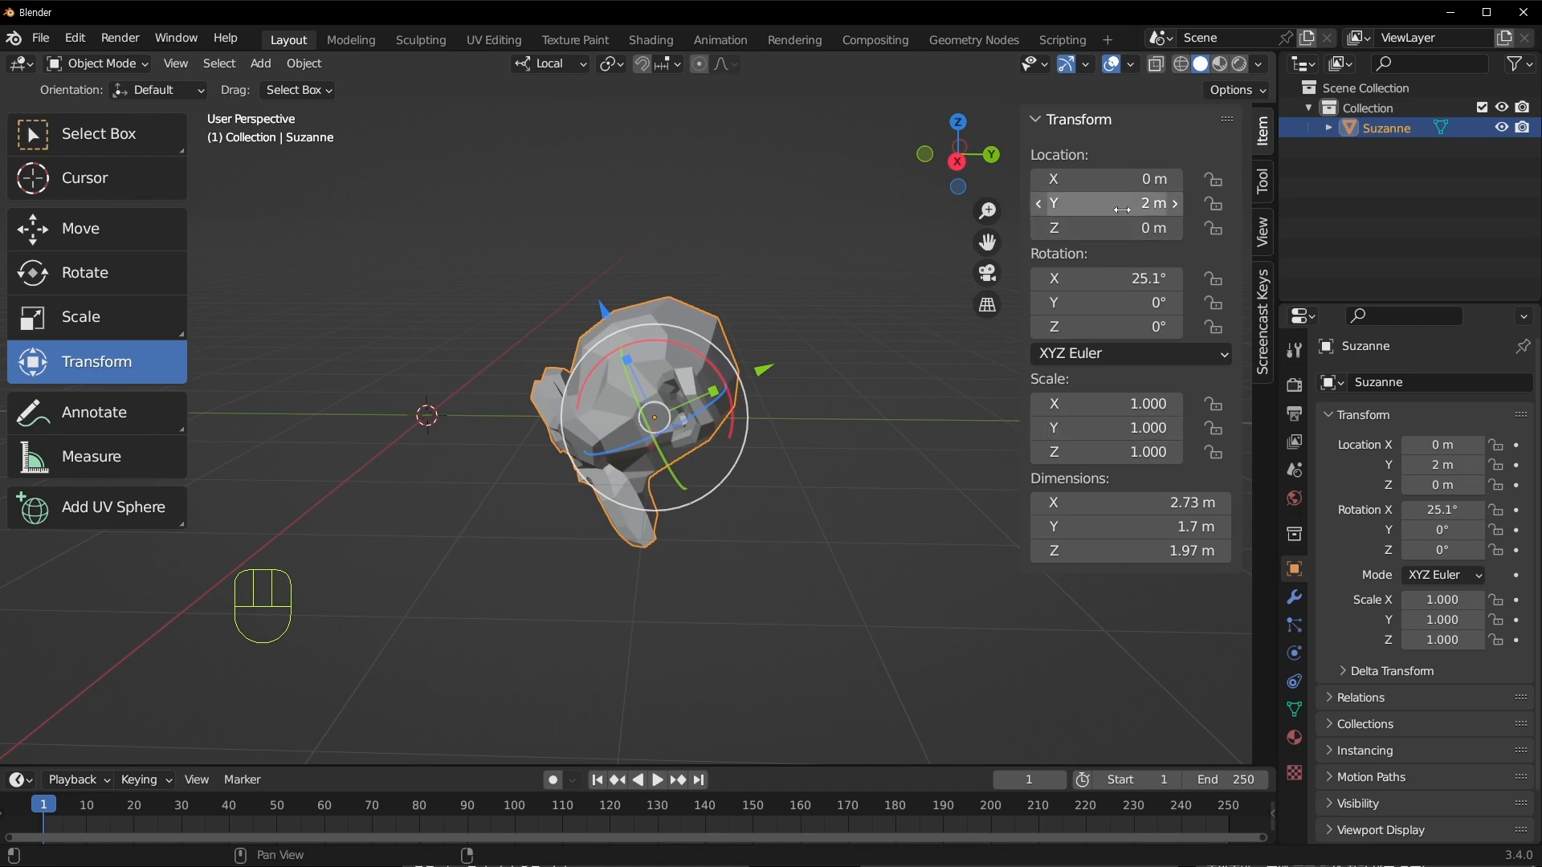
Move Suzanne repeatedly along her local Y axis, finishing at about Y -0.69 m, Z 1.39 m
mouse_move(1122, 210)
mouse_down()
mouse_move(1144, 210)
mouse_move(1124, 210)
mouse_up()
key(ctrl+z)
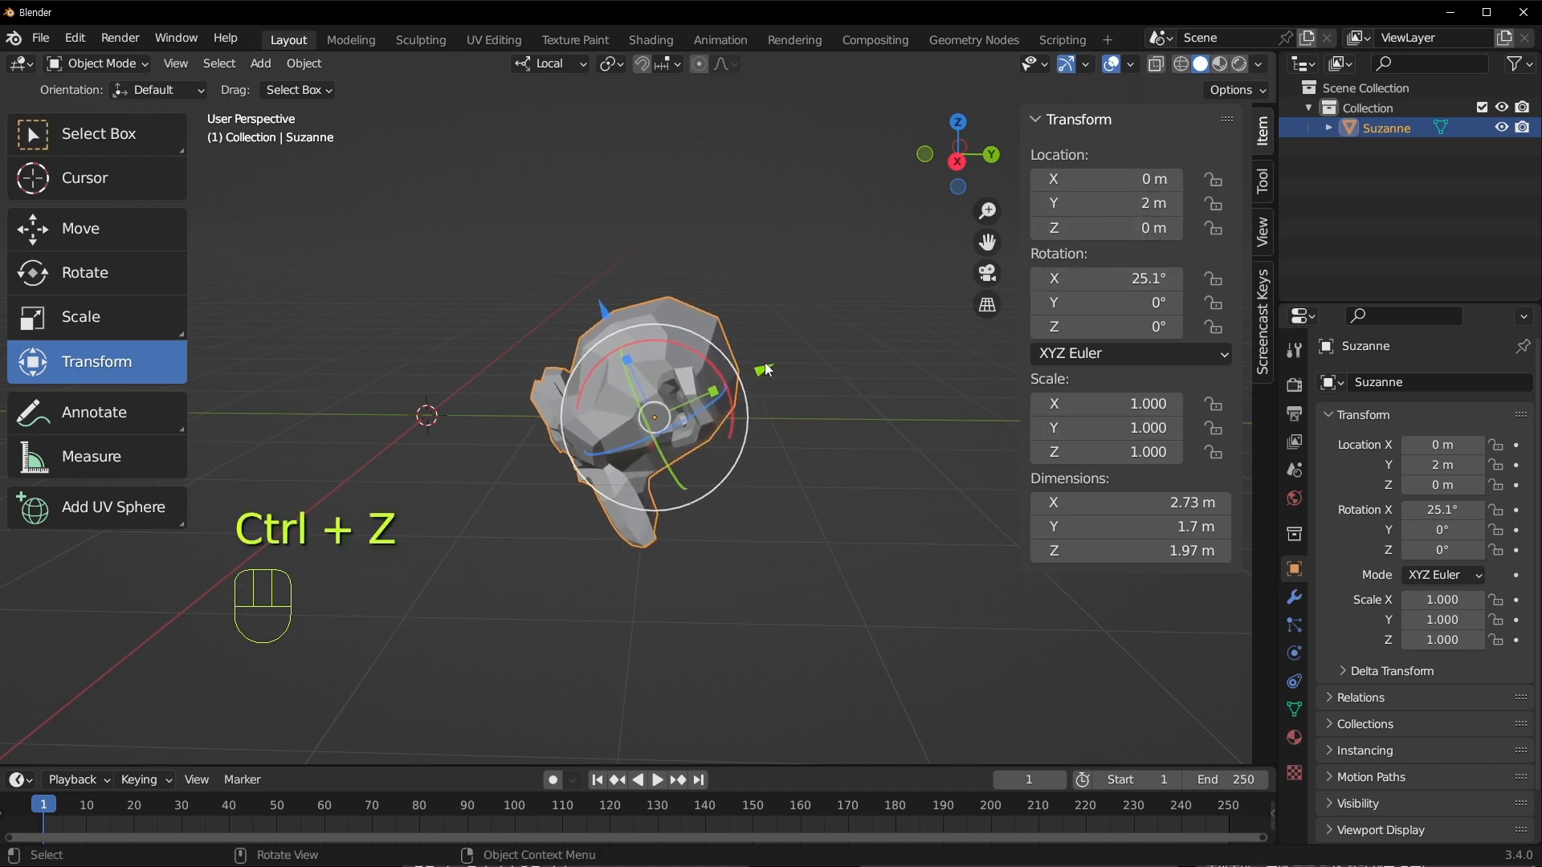
drag(767, 370, 427, 488)
shift+middle_drag(428, 488, 683, 392)
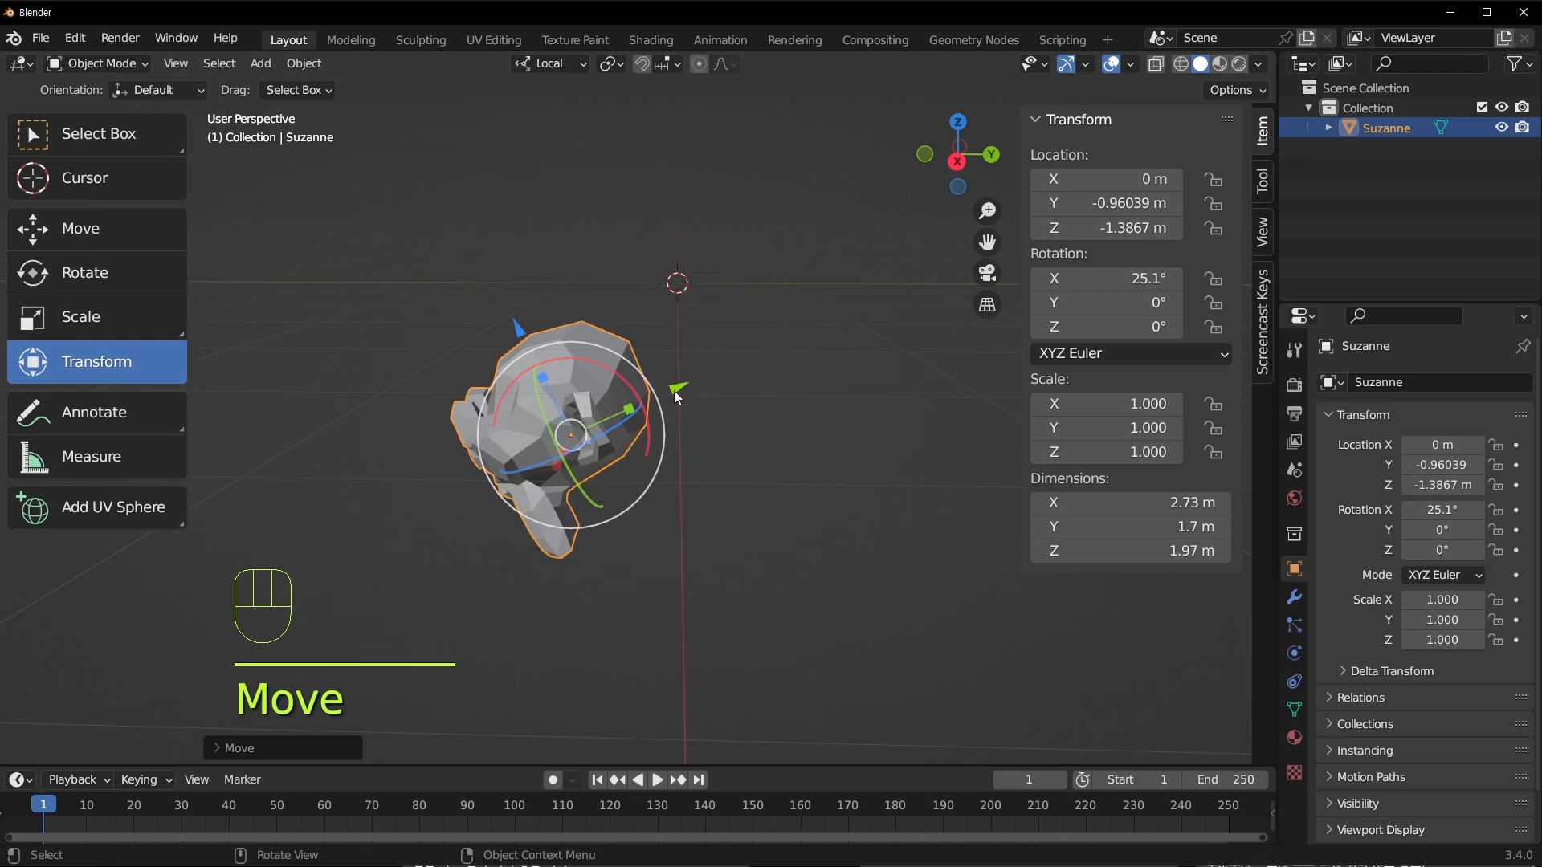
drag(674, 396, 638, 411)
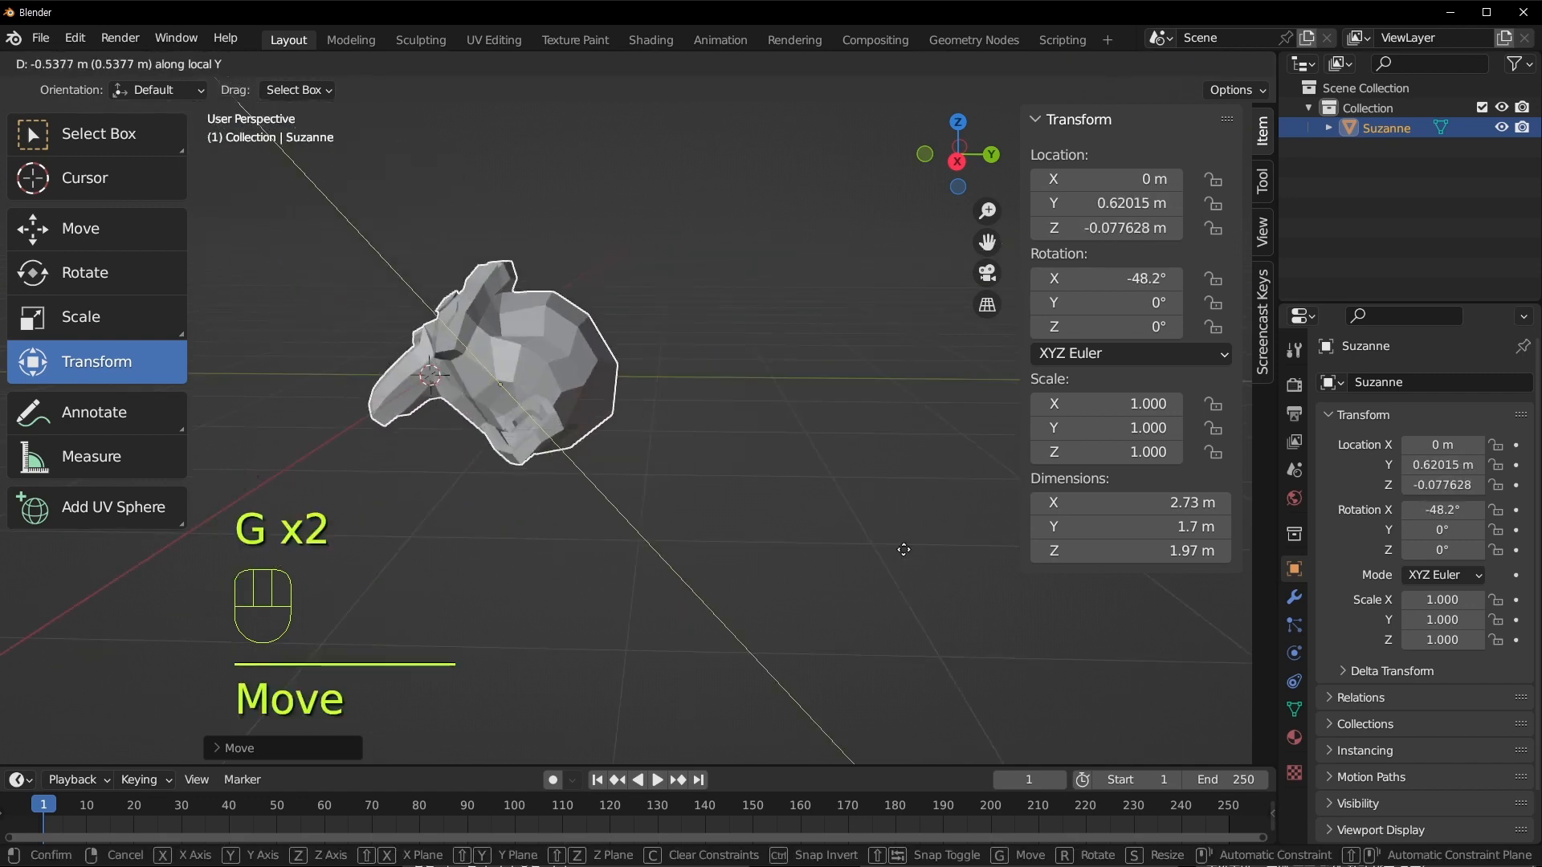
click(665, 417)
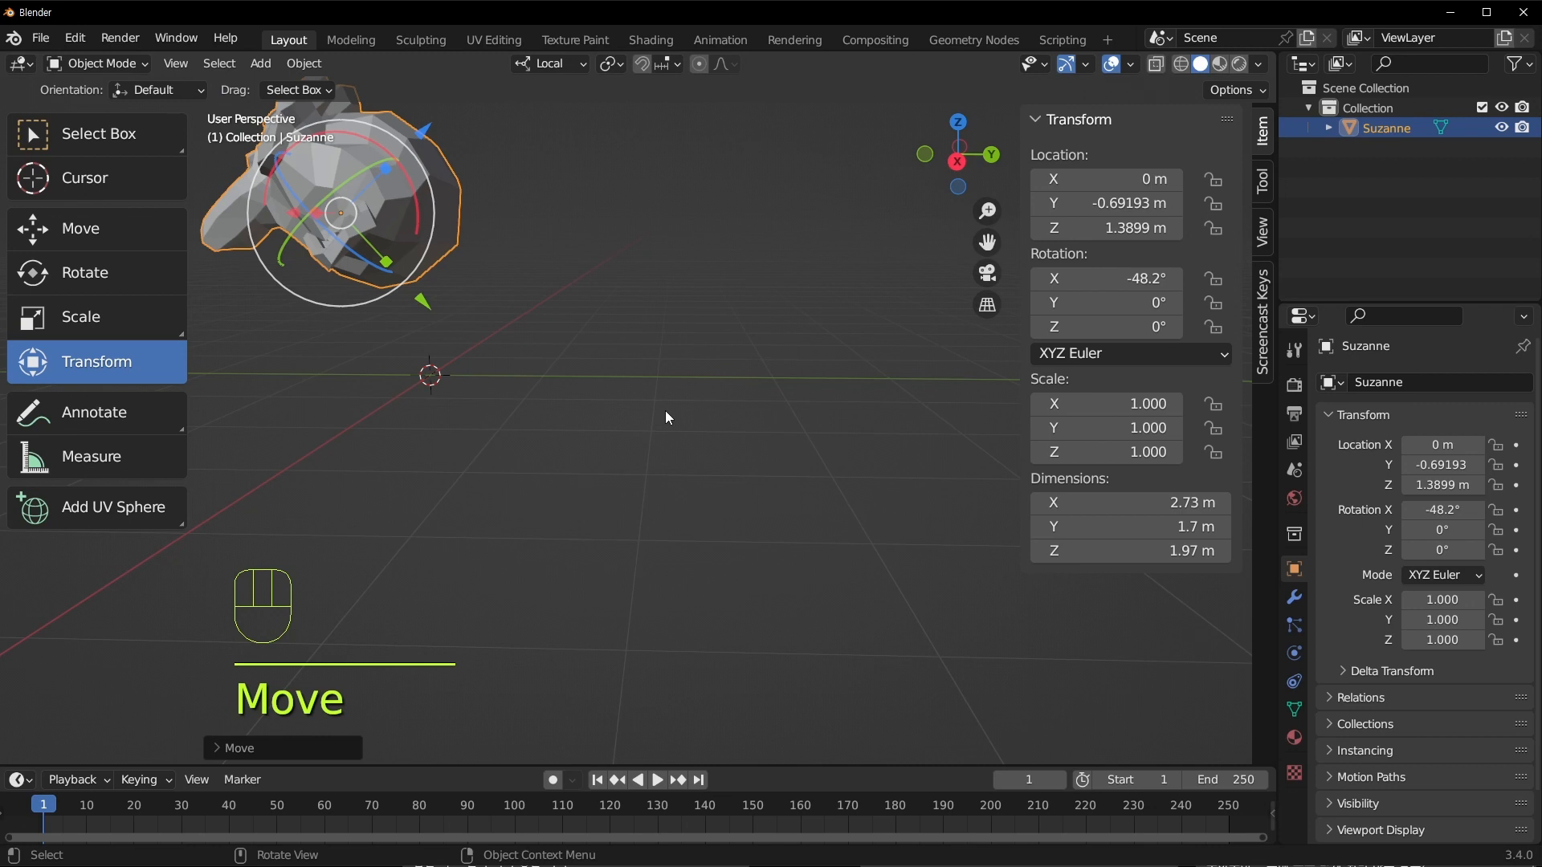
Try rotating Suzanne with the transform gizmo and undo the rotation
shift+middle_drag(605, 378, 912, 440)
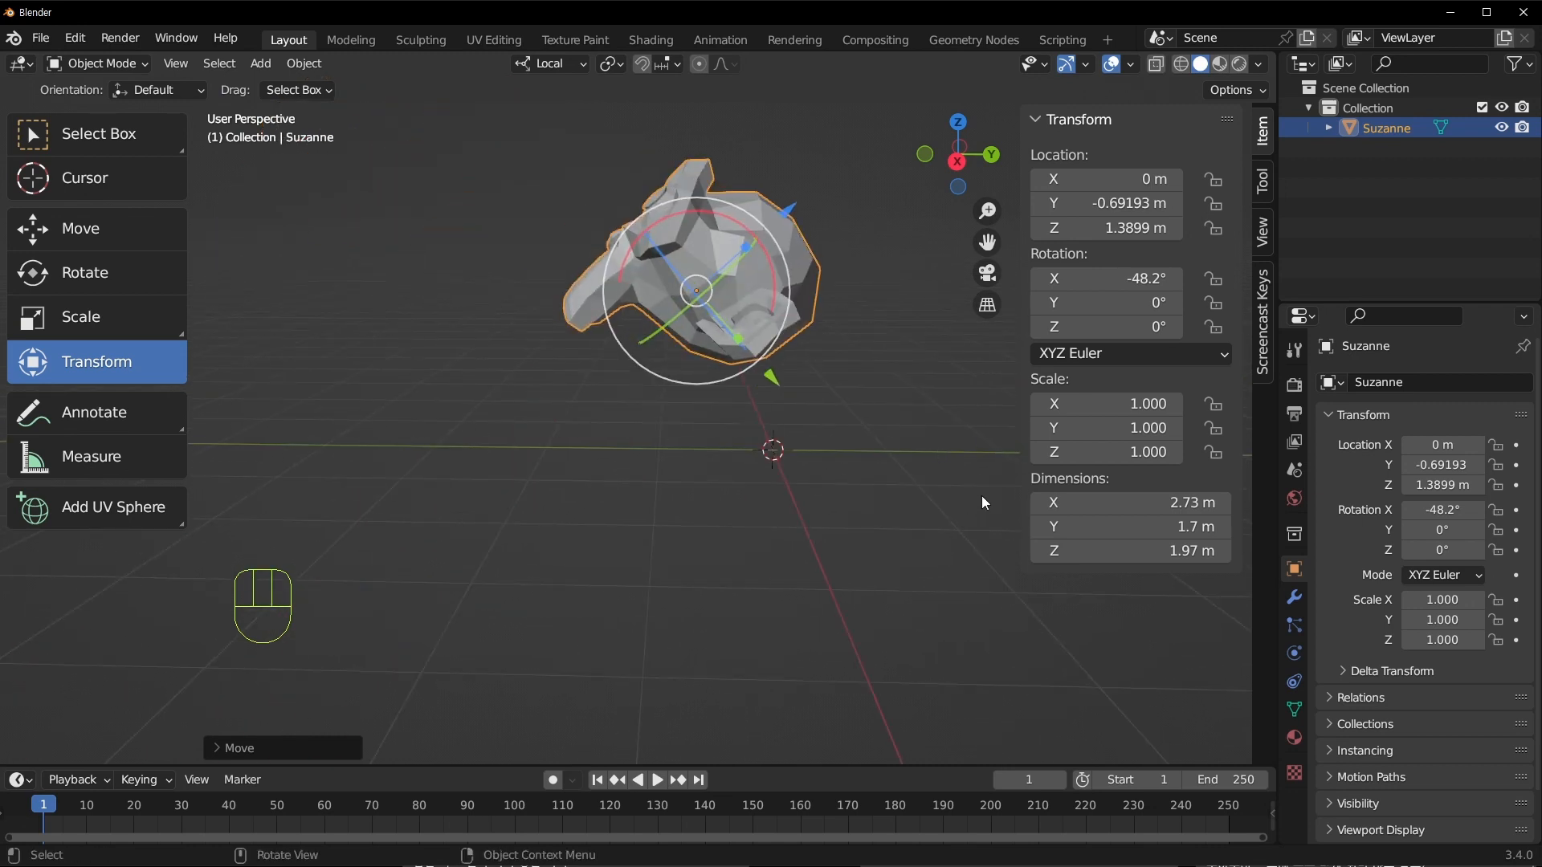
shift+middle_drag(775, 395, 784, 311)
drag(694, 262, 575, 291)
key(ctrl+z)
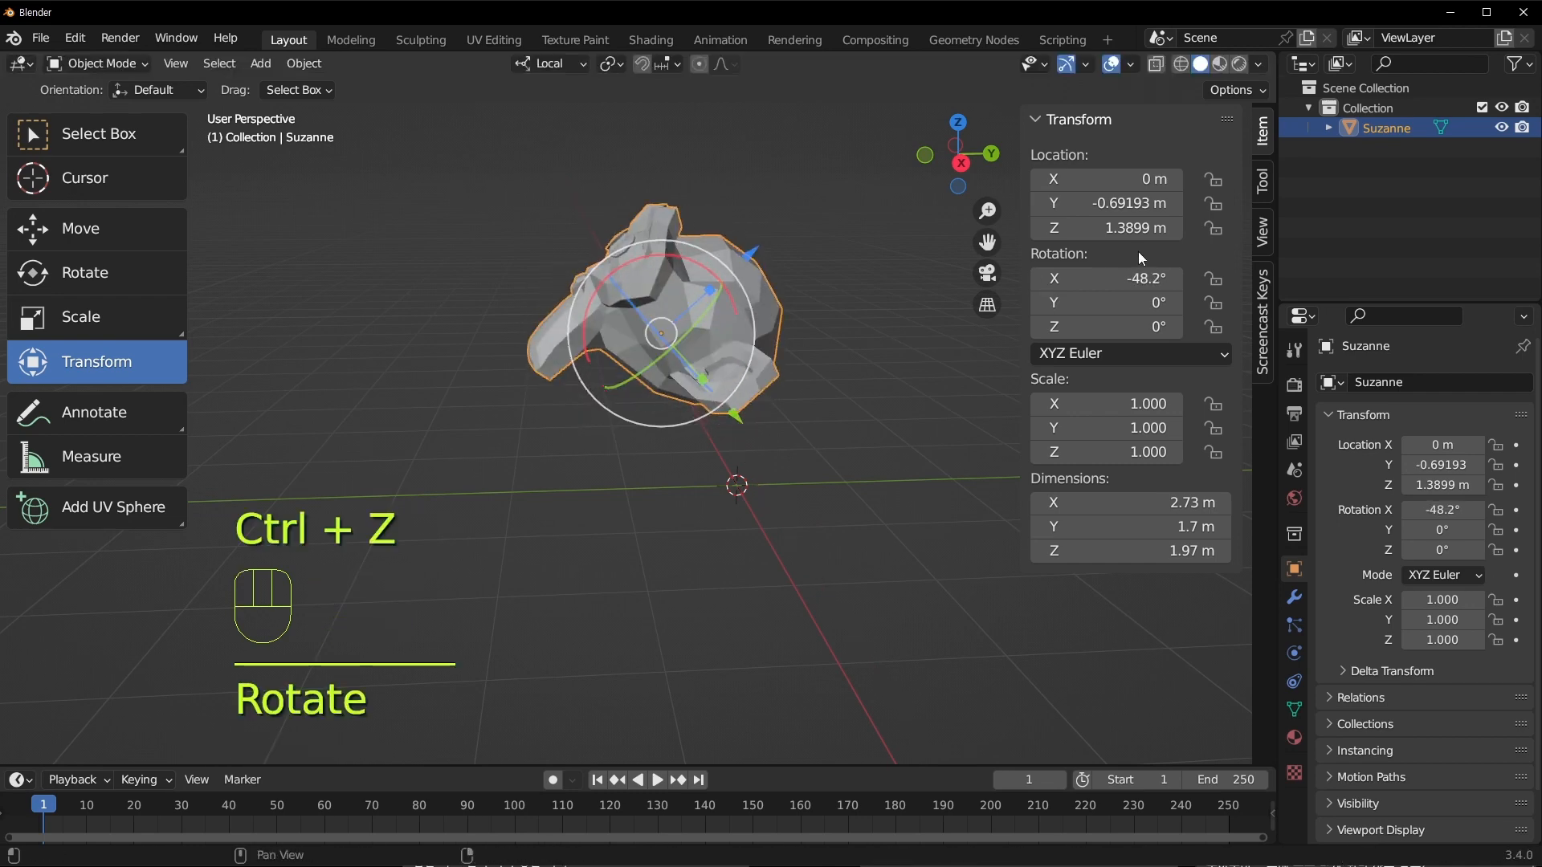
Reset Suzanne's X rotation to 0°
click(1116, 276)
text(0)
key(Return)
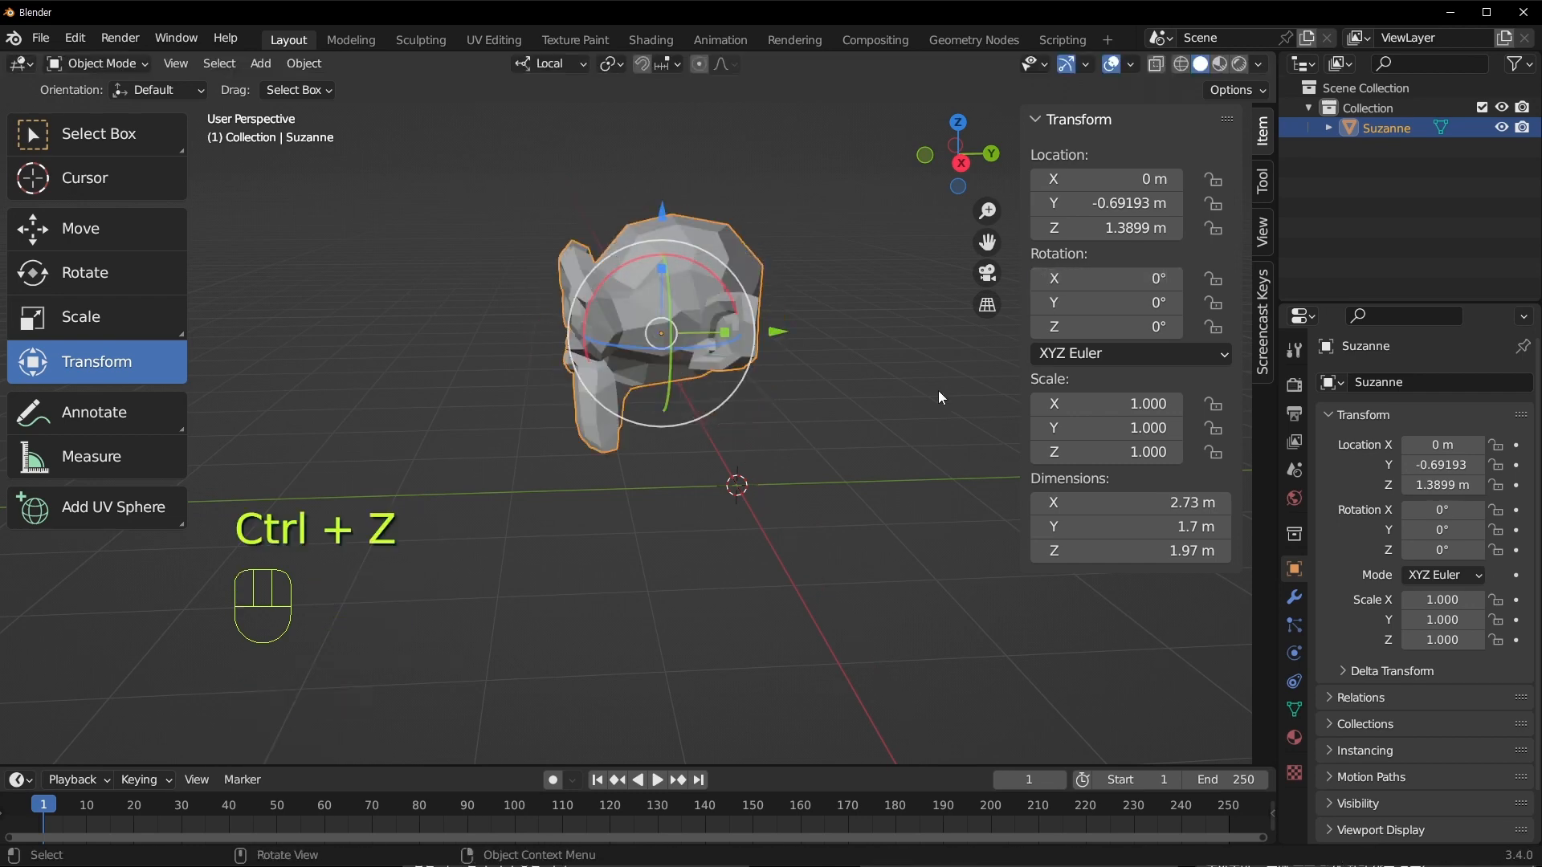
Set Suzanne's Z rotation to 45° and switch to the top orthographic view
middle_drag(936, 391, 948, 394)
drag(1081, 305, 1138, 327)
key(ctrl+z)
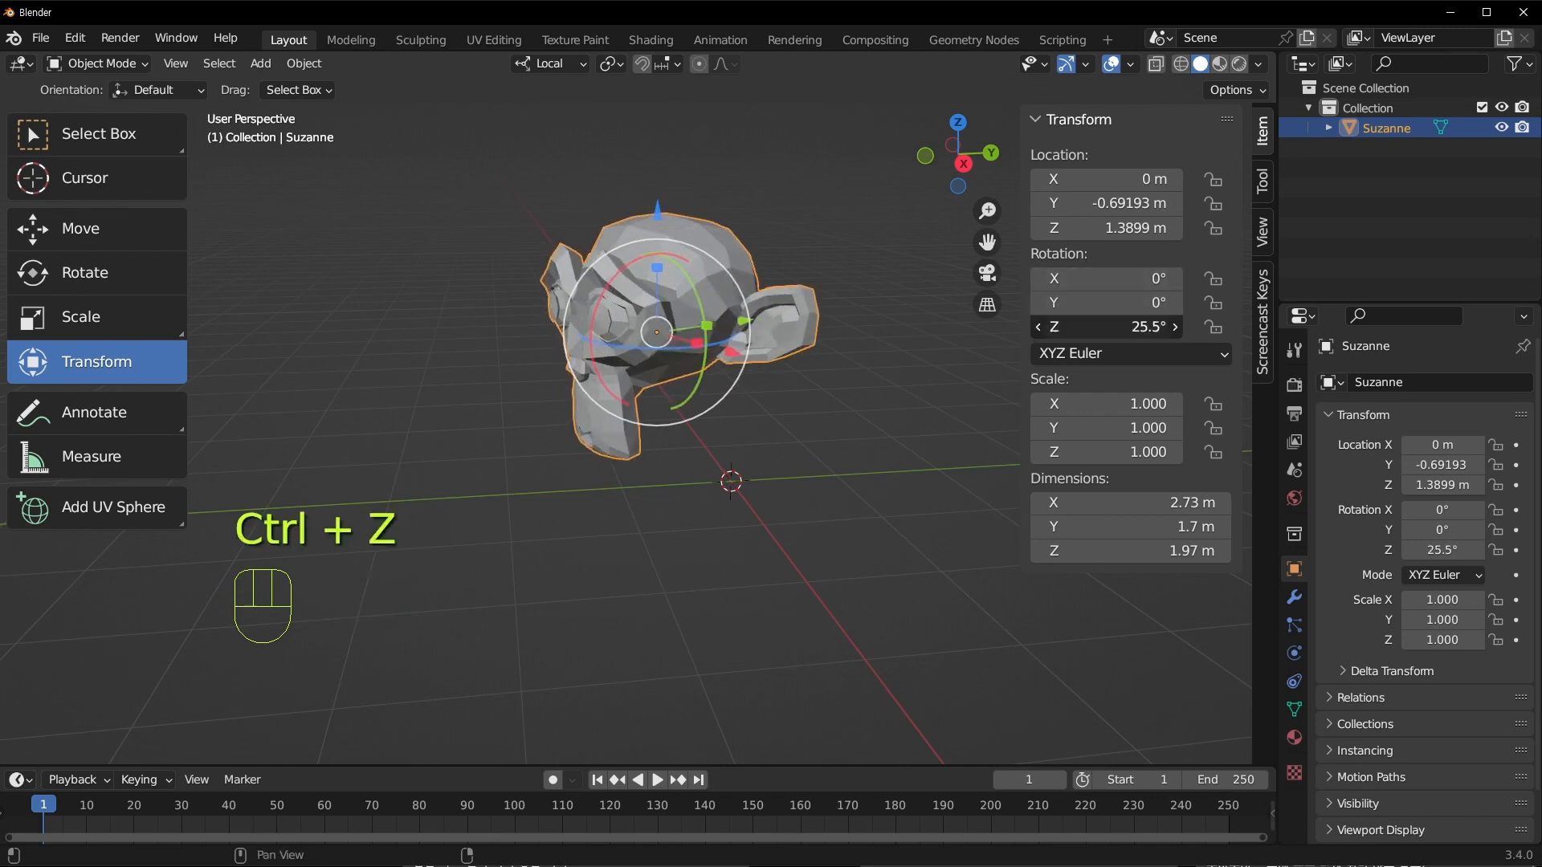
text(45)
key(Return)
key(KP_7)
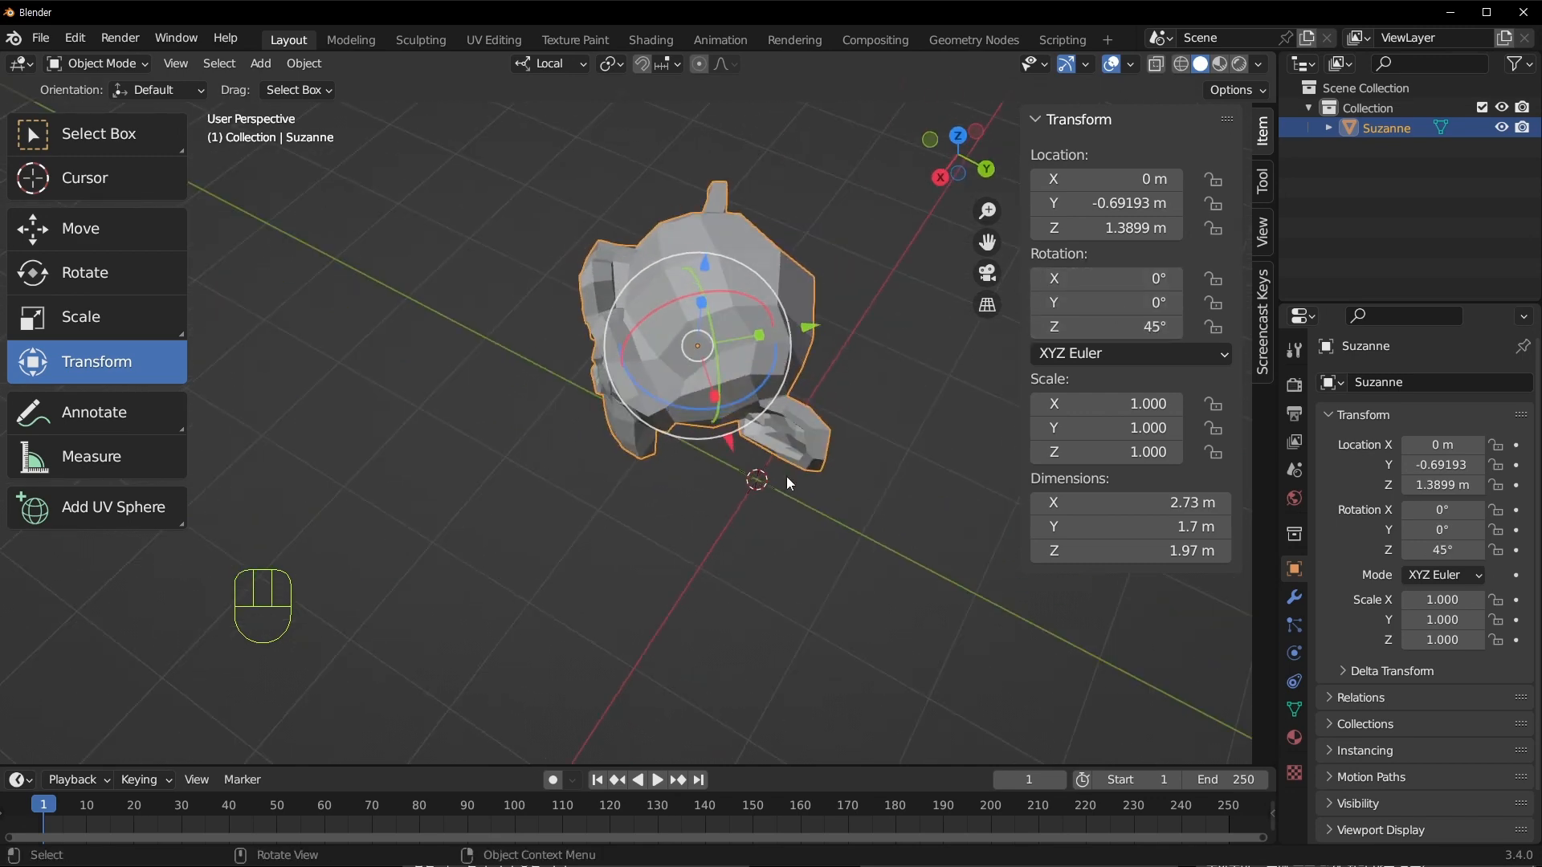
shift+middle_drag(737, 394, 756, 433)
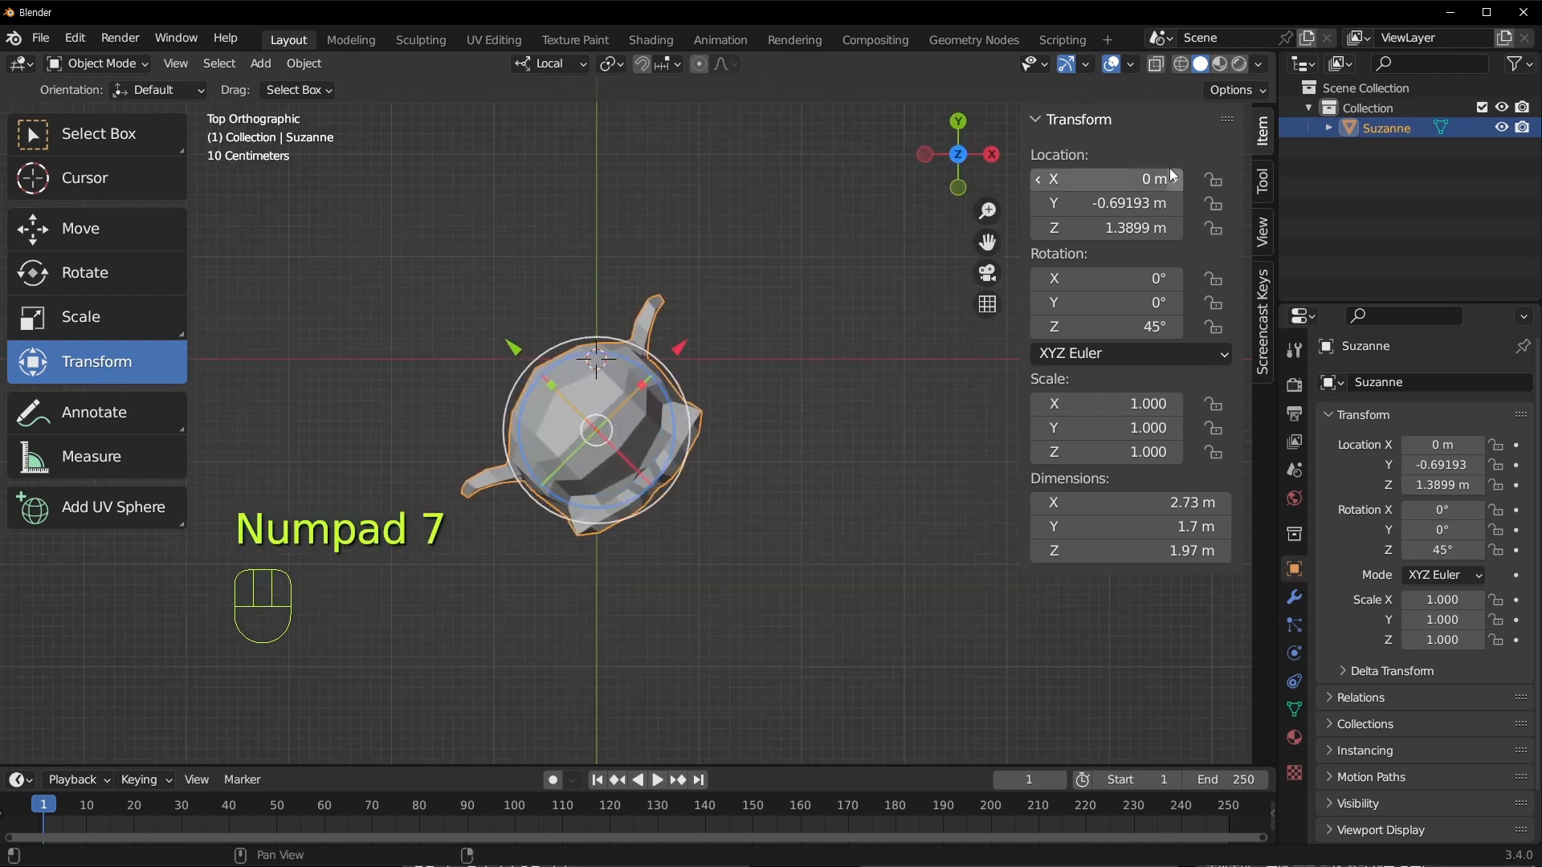
Set Suzanne's Y and Z locations to 0 m to place her at the world origin
click(1156, 203)
text(0)
key(Return)
click(1157, 228)
text(0)
key(Return)
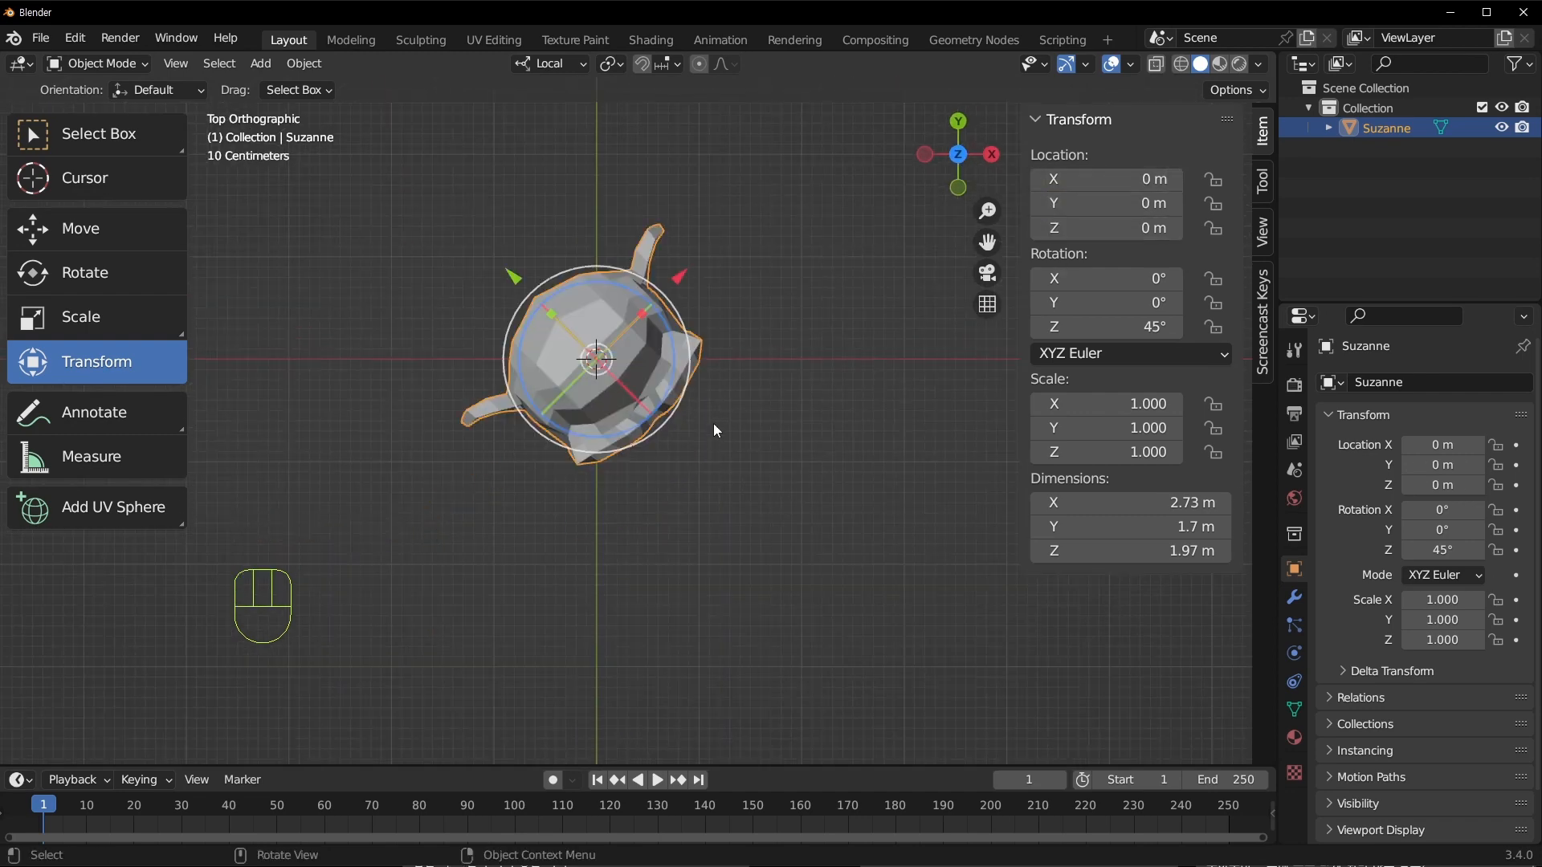
Try moving Suzanne along her local X axis to about X 2.38 m, Y 2.38 m, and undo the move
shift+middle_drag(779, 363, 752, 375)
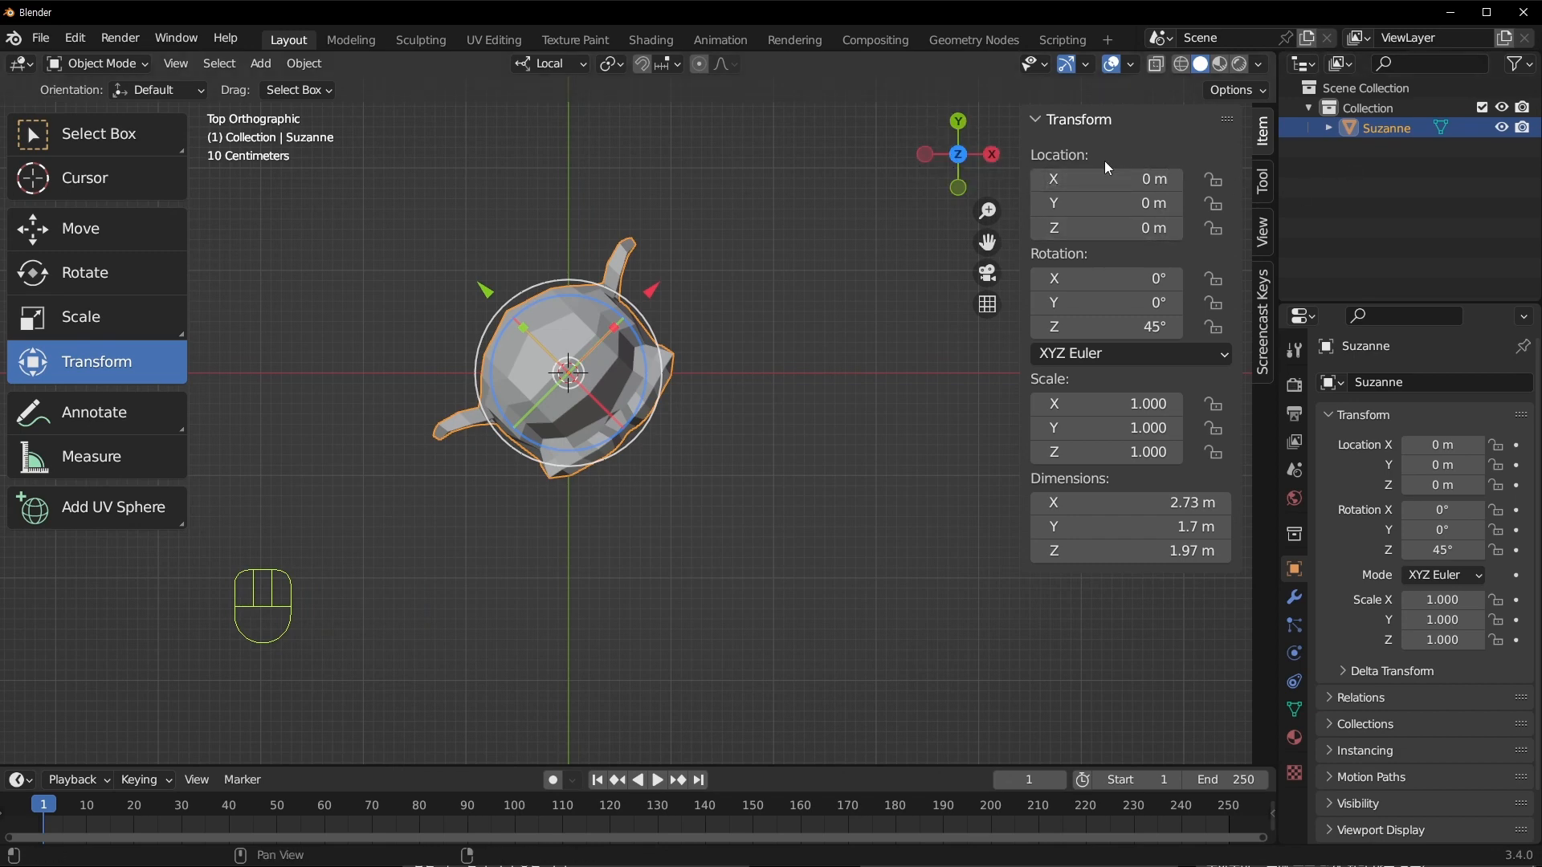
mouse_move(1089, 176)
mouse_down()
mouse_move(1235, 176)
mouse_move(1101, 176)
mouse_up()
key(ctrl+z)
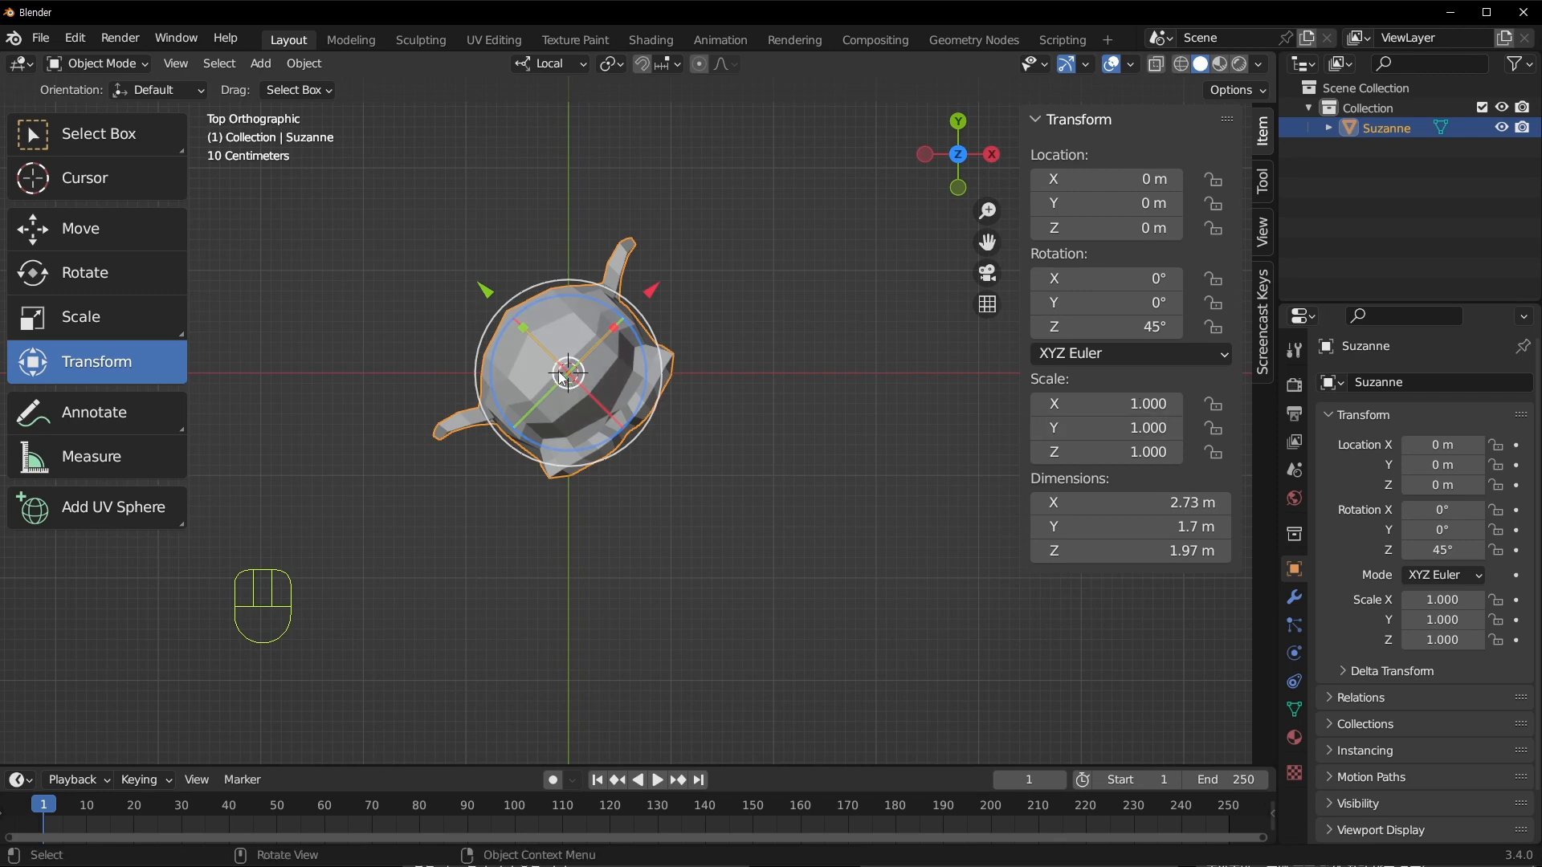
drag(657, 293, 884, 76)
shift+middle_drag(787, 308, 557, 550)
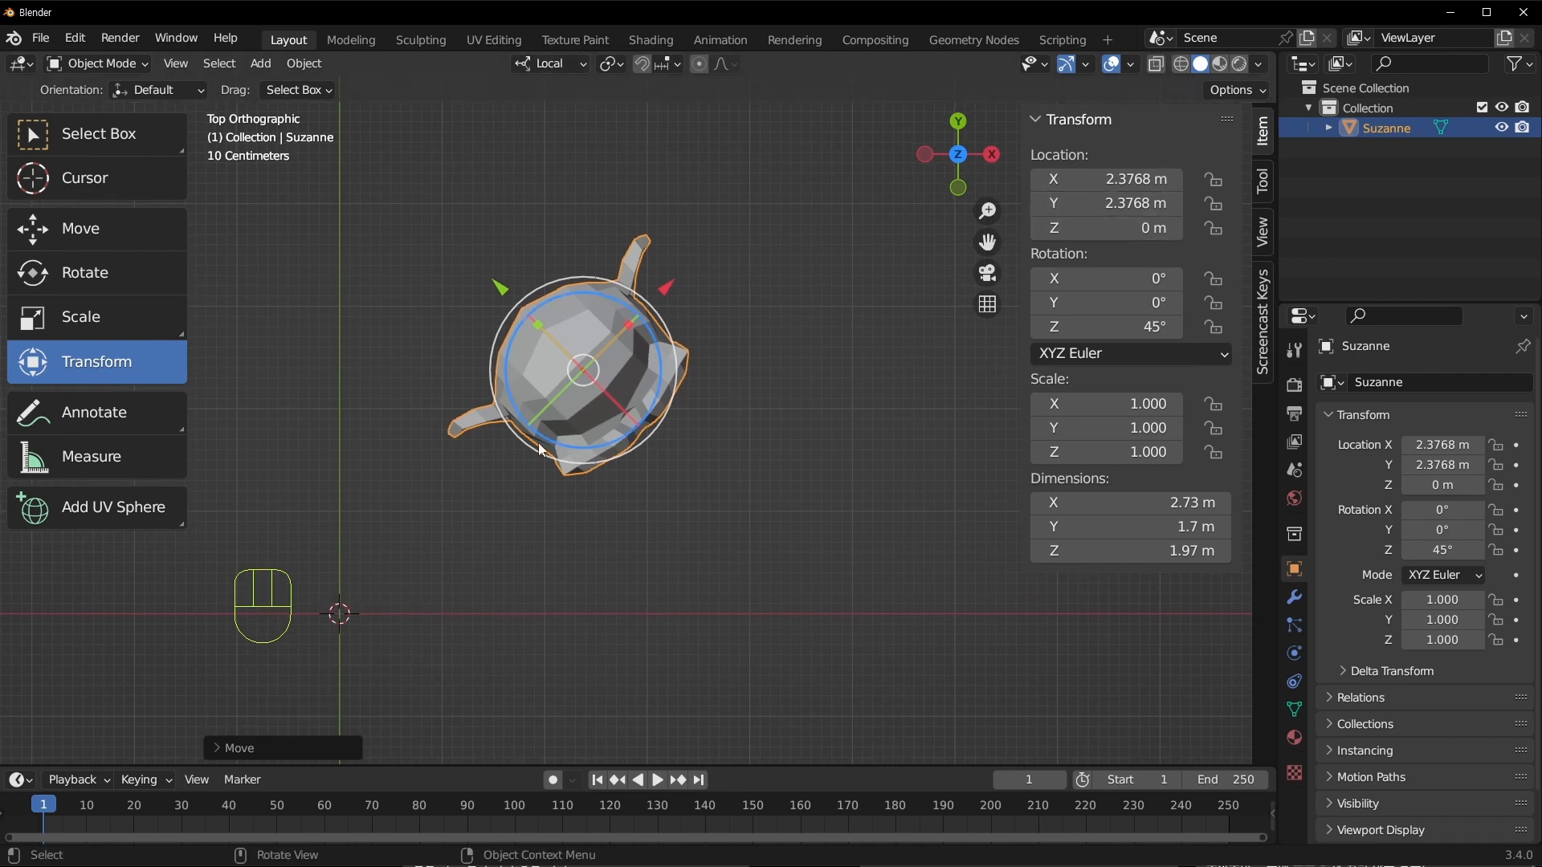
key(ctrl+z)
middle_drag(538, 427, 705, 485)
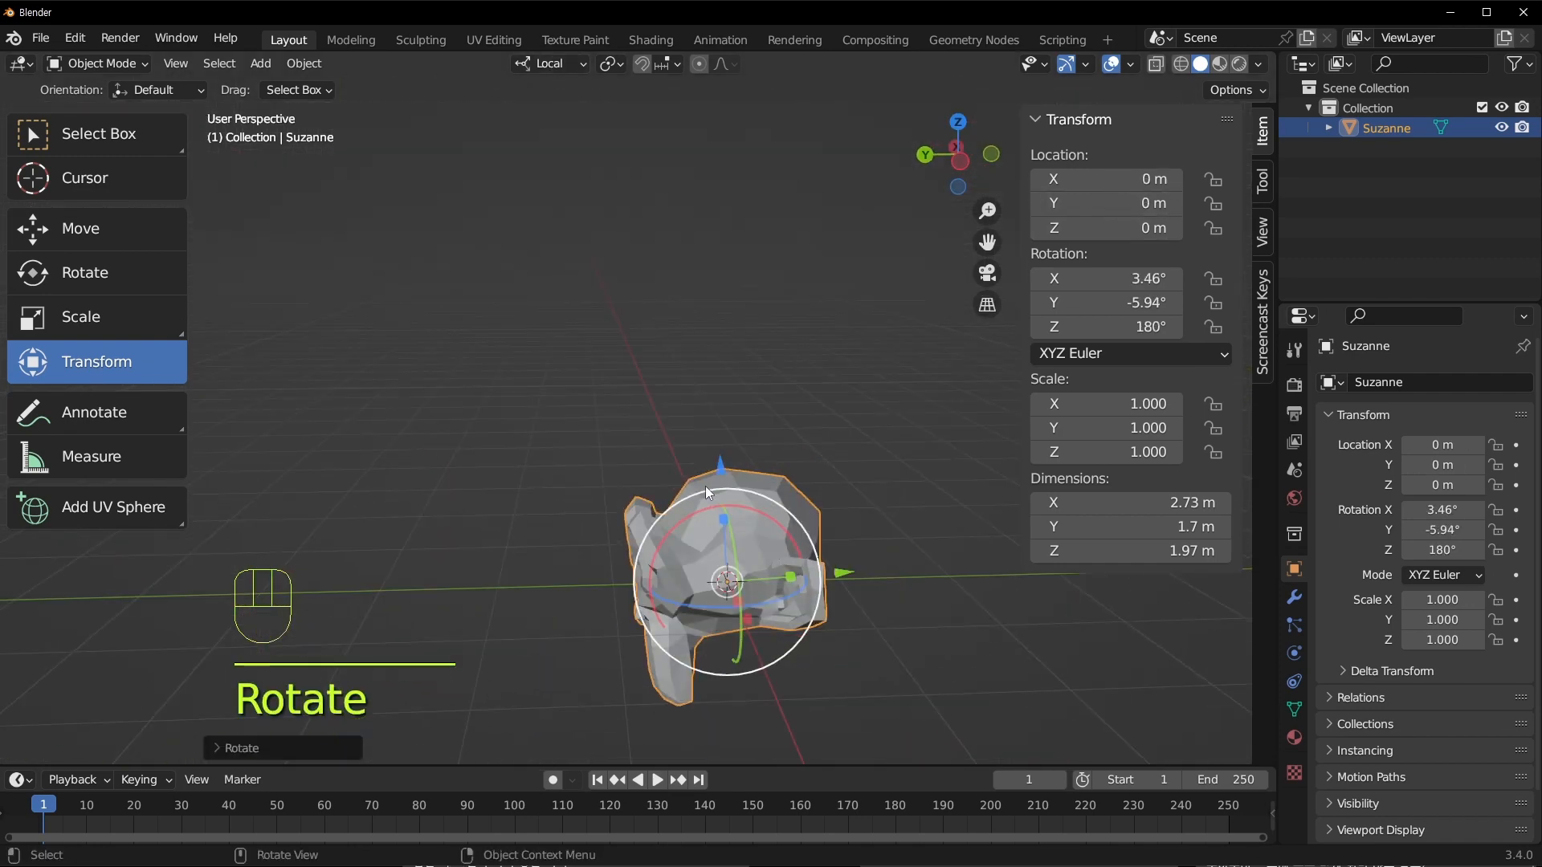
Compare the Scale and Move tools with the combined Transform tool, and shift Suzanne's X location to about 0.82 m
shift+middle_drag(819, 442, 799, 373)
mouse_move(807, 532)
middle_down()
mouse_move(869, 458)
mouse_move(798, 551)
middle_up()
click(554, 68)
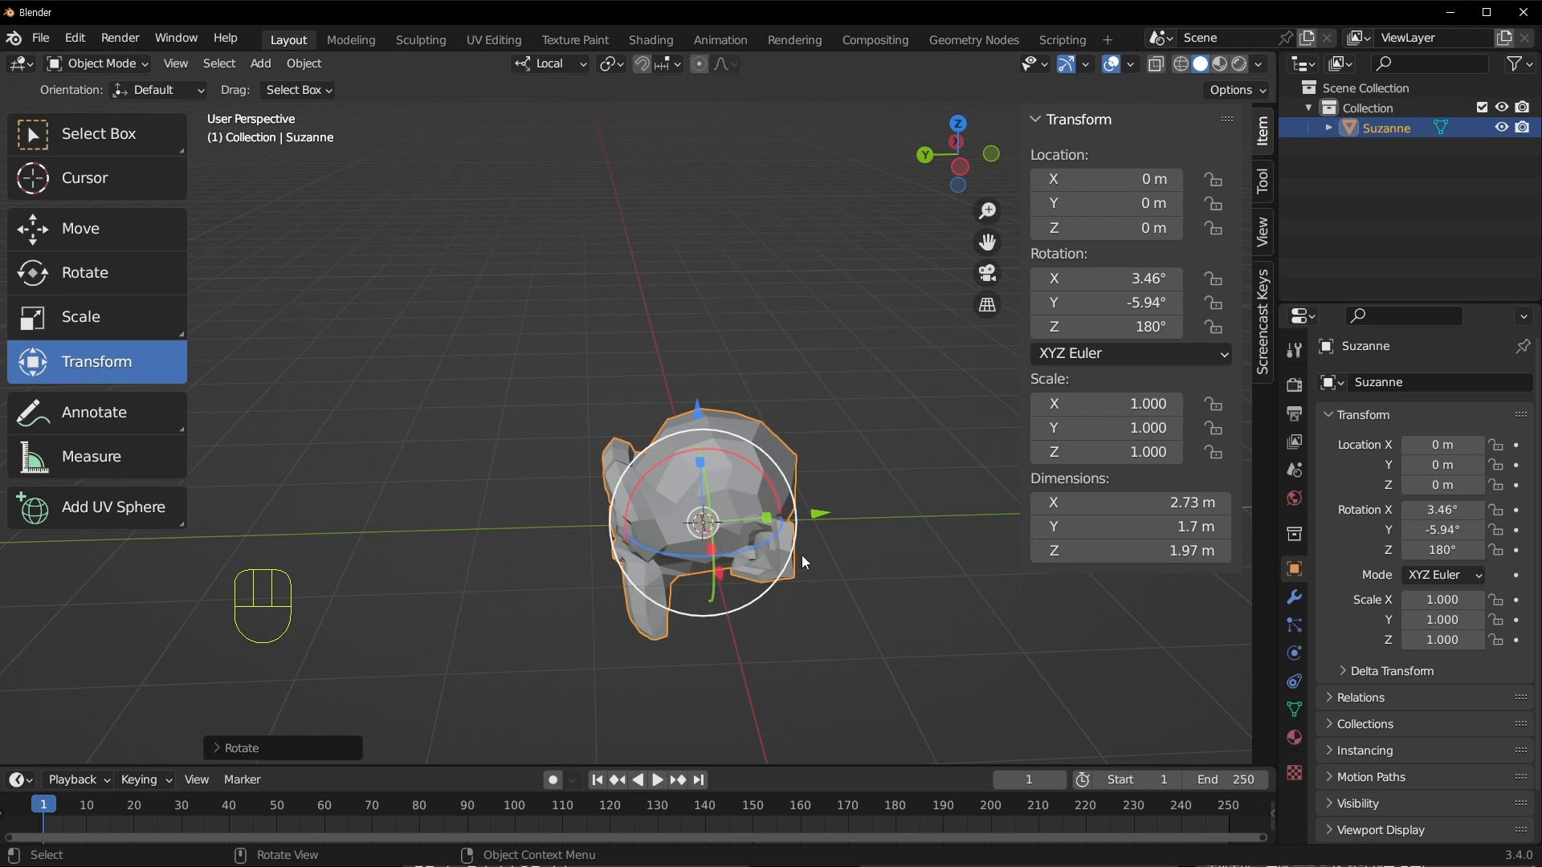
middle_drag(825, 507, 748, 556)
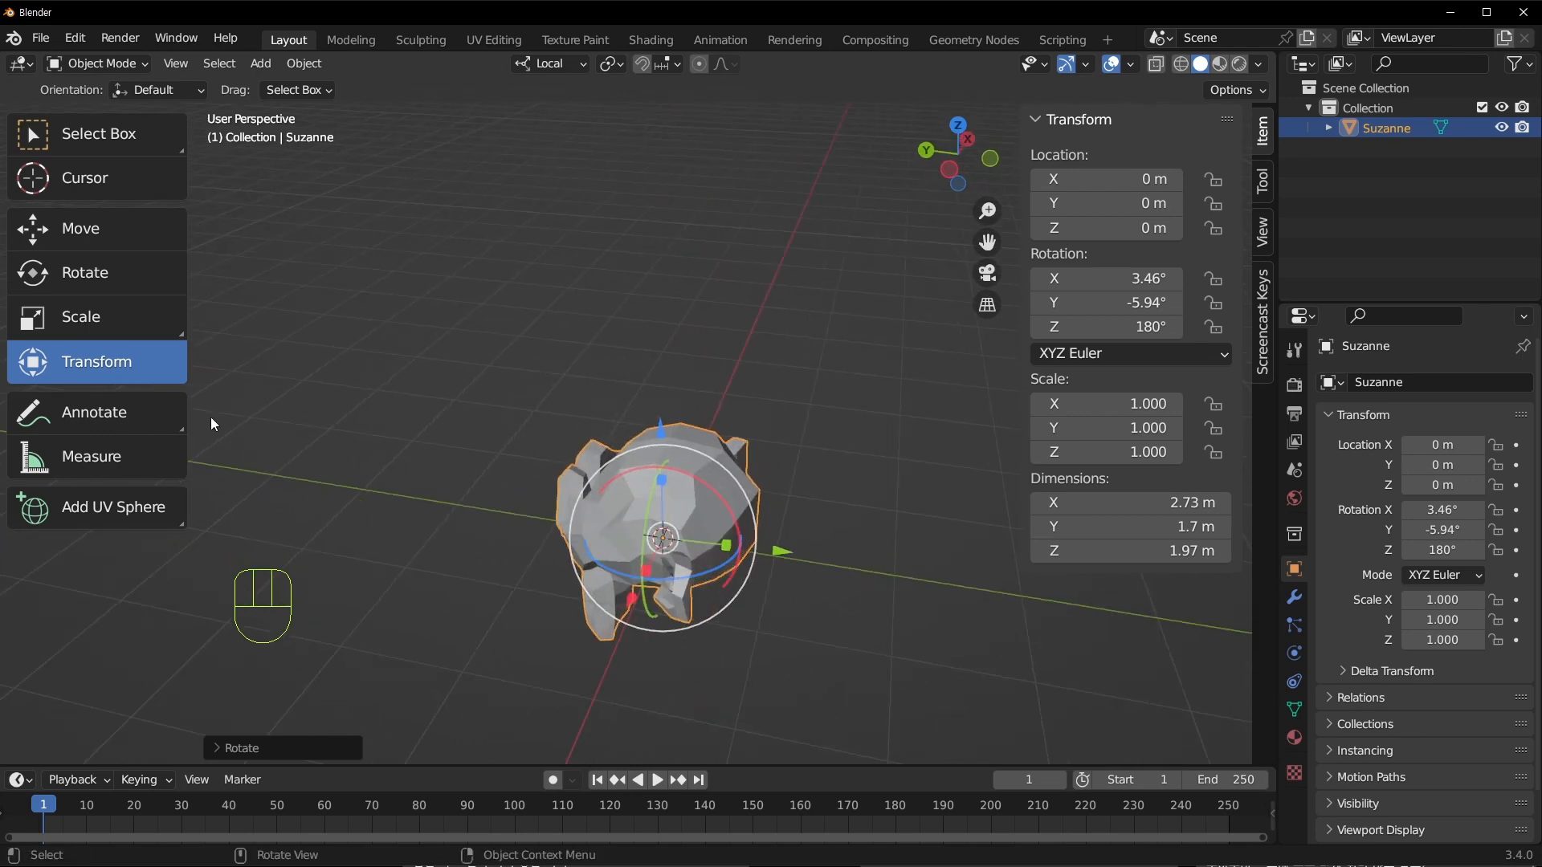
click(129, 328)
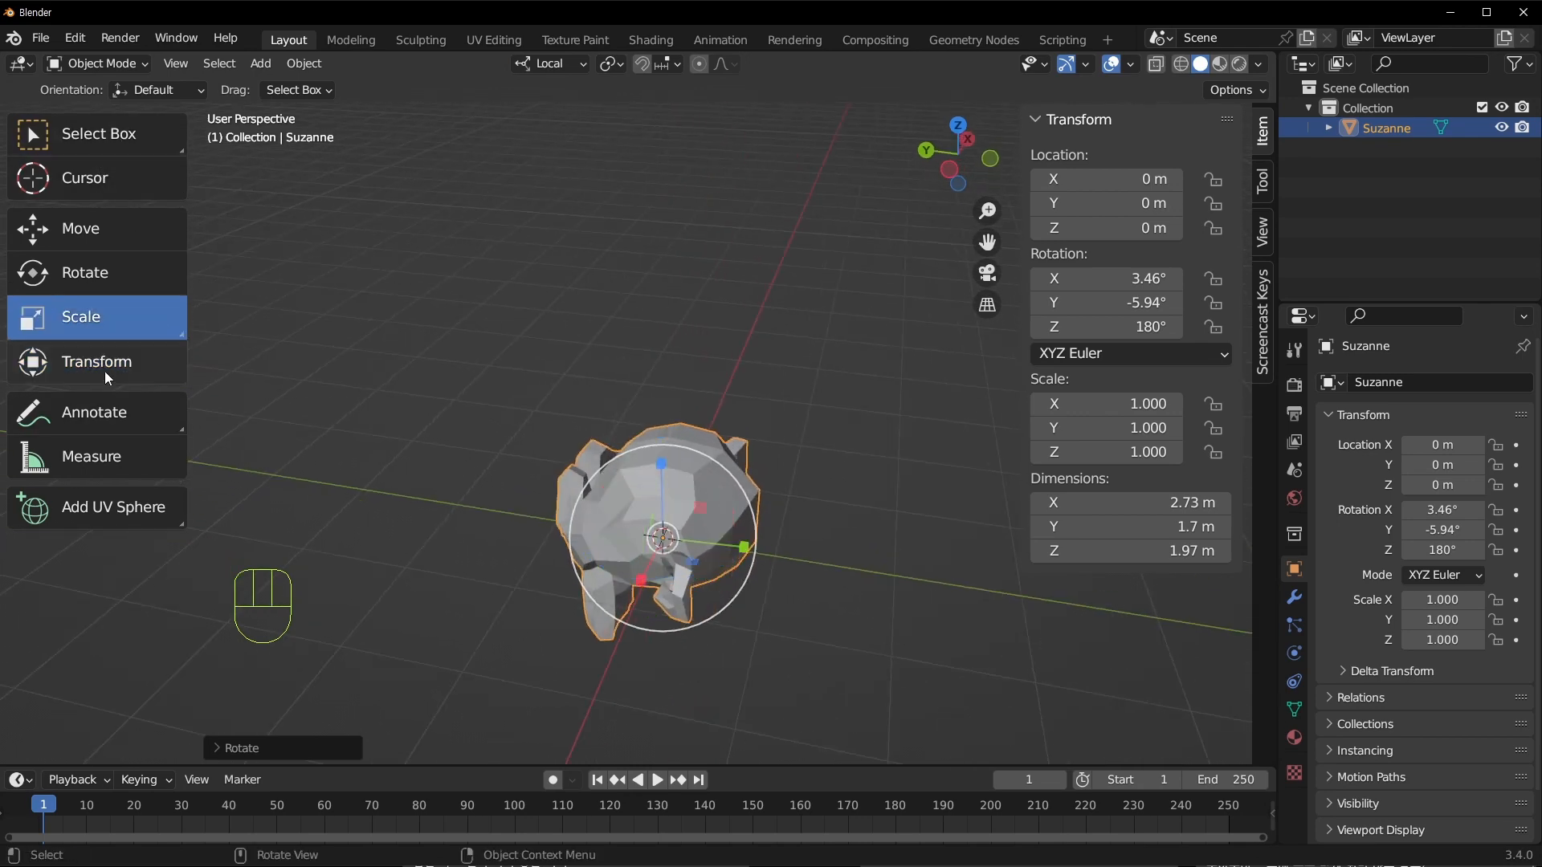
click(105, 371)
middle_drag(731, 551, 808, 518)
click(71, 233)
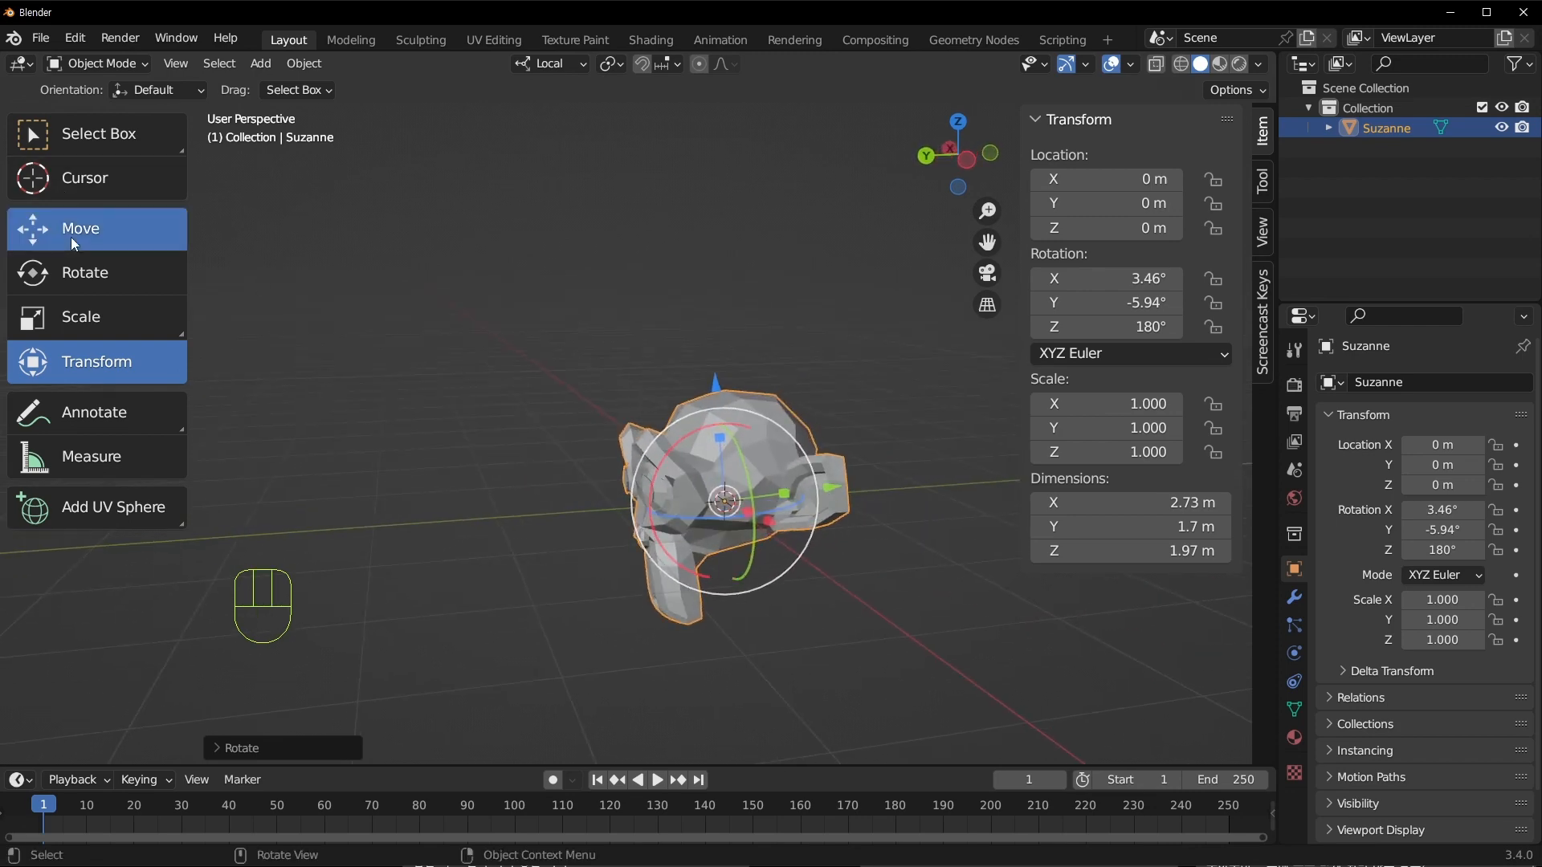
middle_drag(627, 473, 803, 514)
click(89, 361)
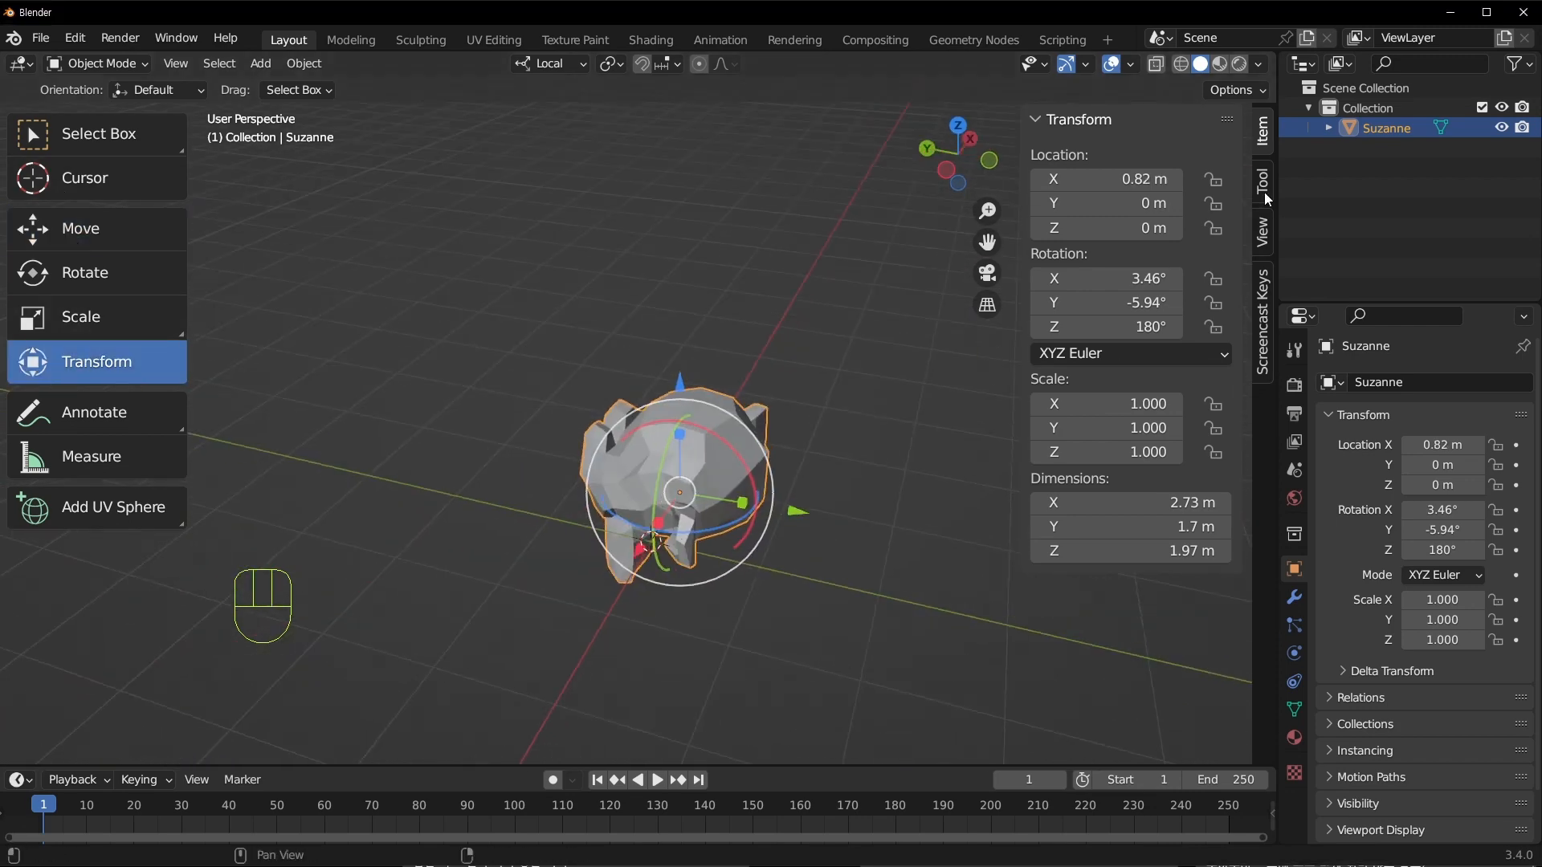
Clear Suzanne's location and rotation so she sits unrotated at the world origin
middle_drag(787, 470, 610, 401)
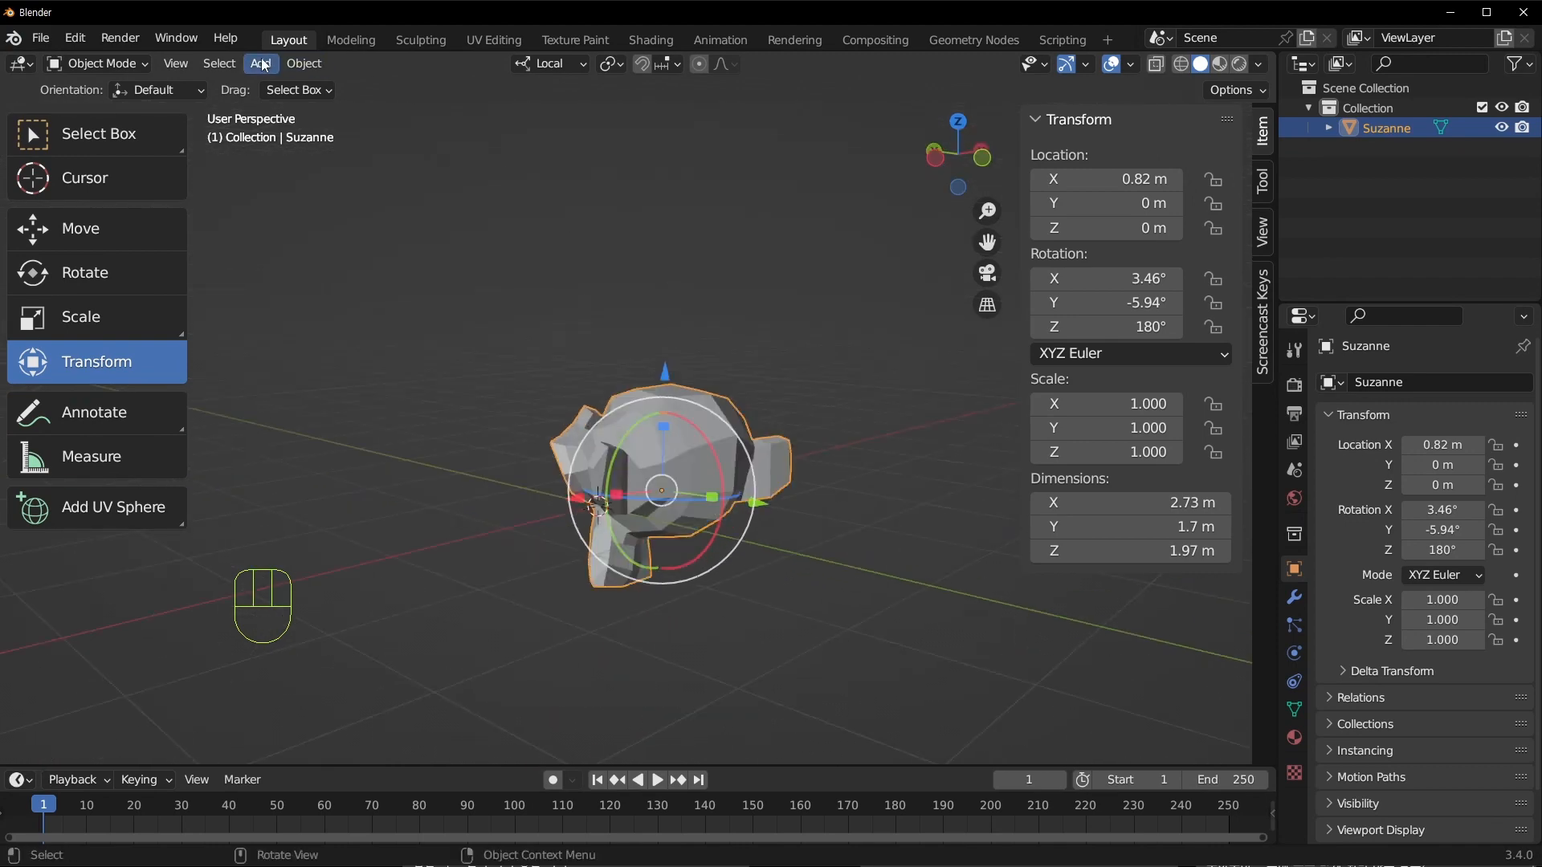
click(303, 63)
mouse_move(334, 151)
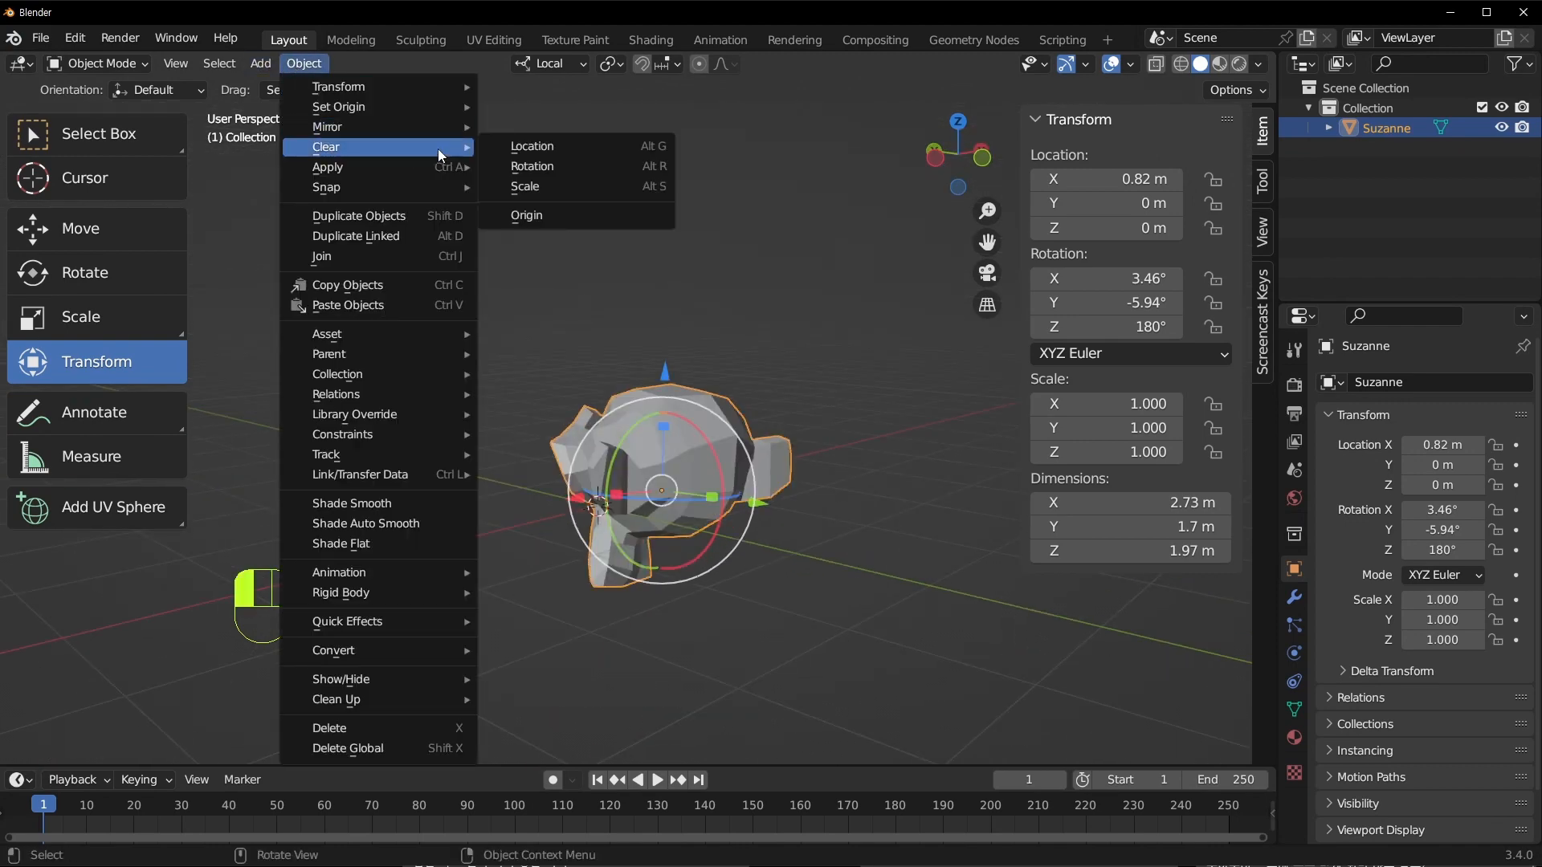
middle_drag(773, 535, 779, 567)
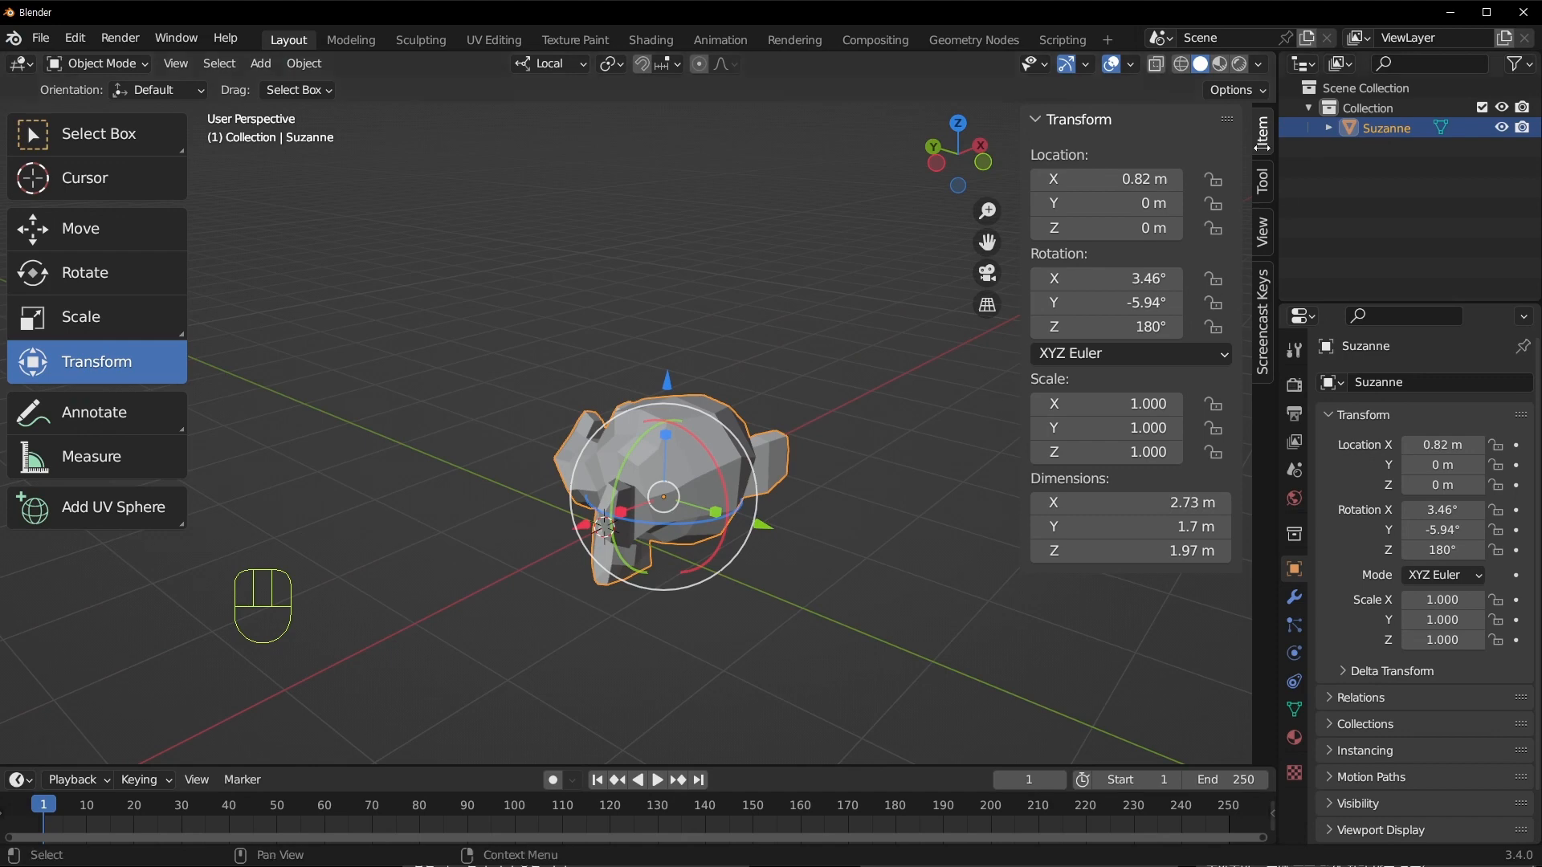
key(alt+g)
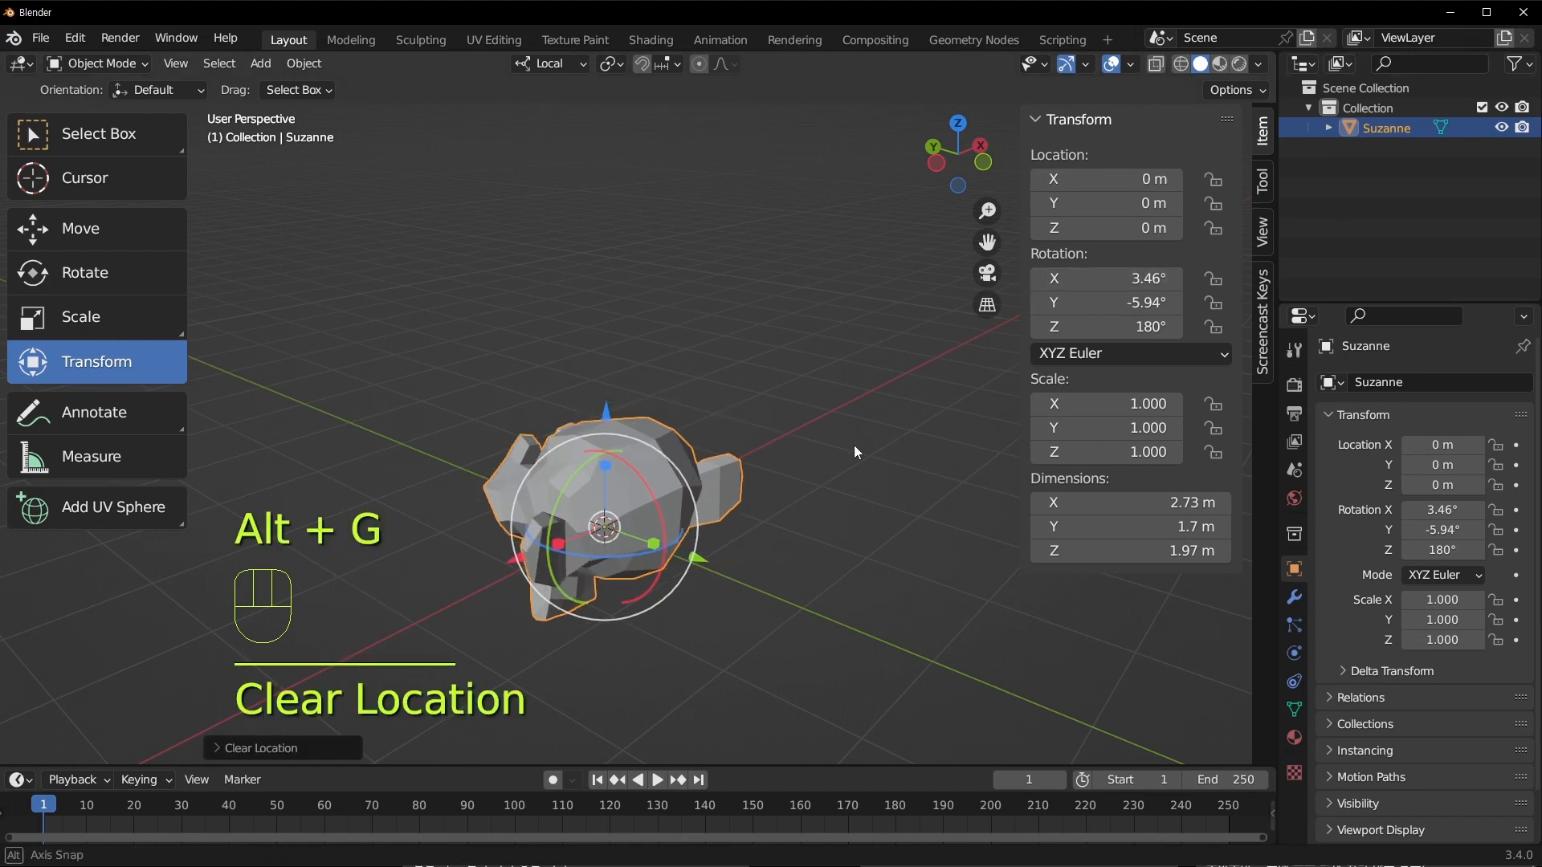
mouse_move(854, 445)
middle_down()
mouse_move(734, 453)
mouse_move(867, 438)
middle_up()
key(alt+r)
Try stretching Suzanne to an X scale of 2.760, and clear her scale
drag(1112, 404, 1229, 404)
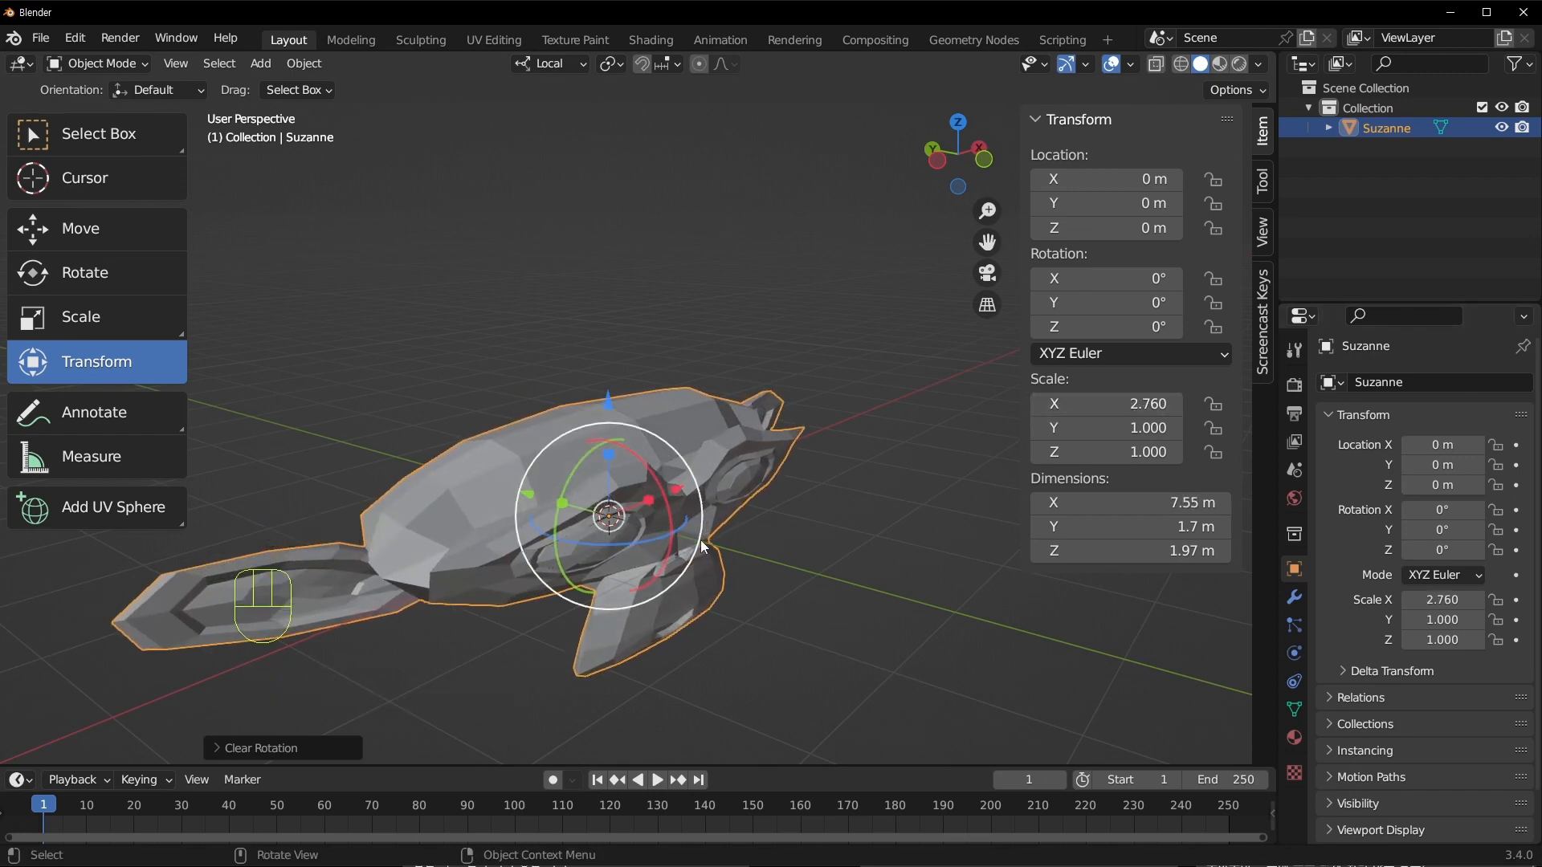
middle_drag(700, 540, 567, 553)
key(alt+s)
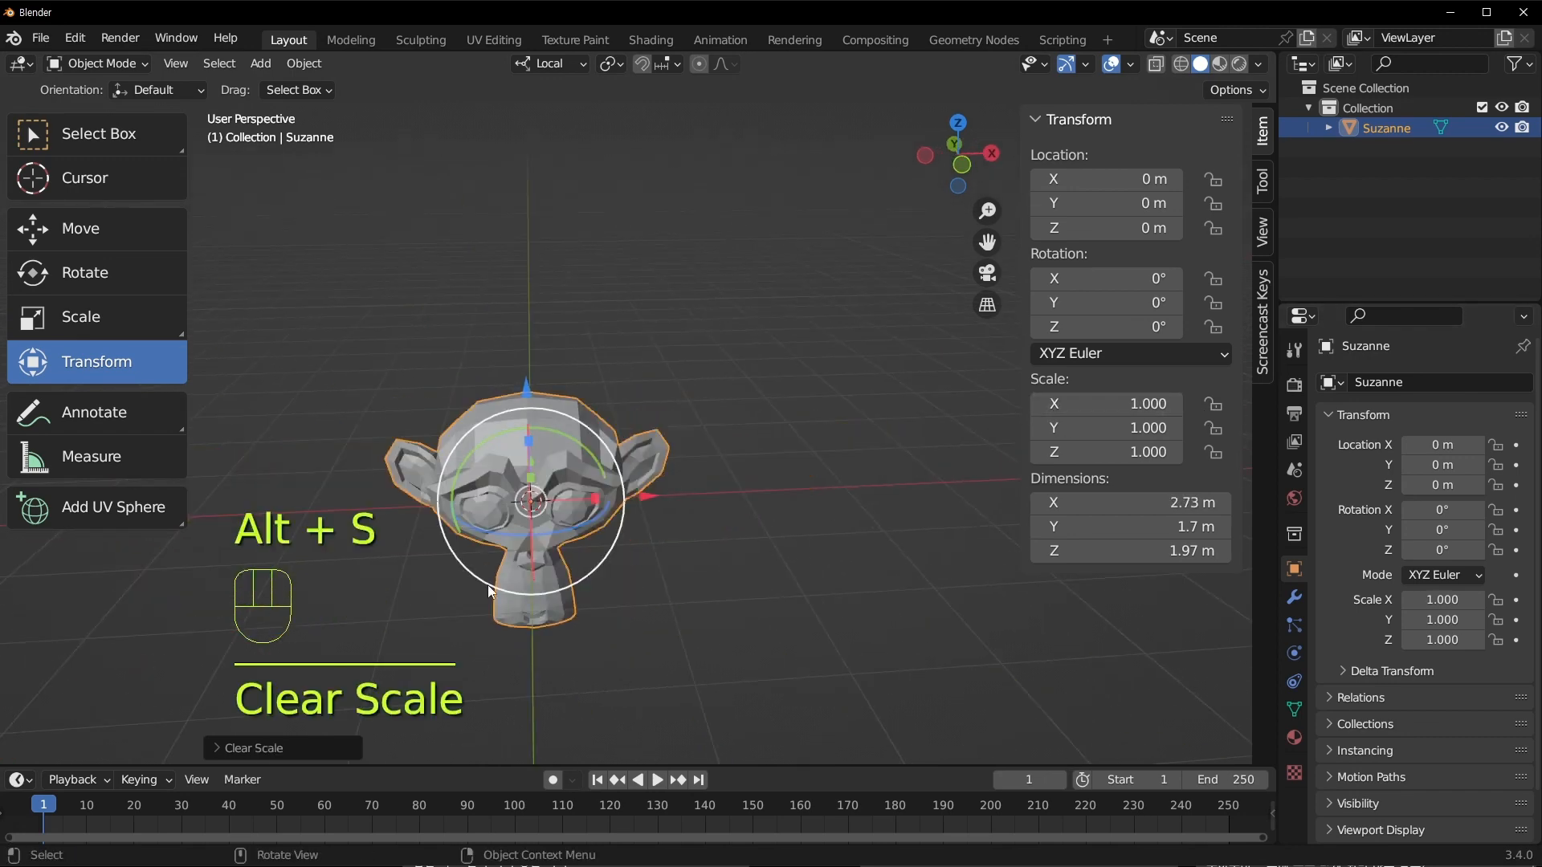
middle_drag(488, 585, 659, 518)
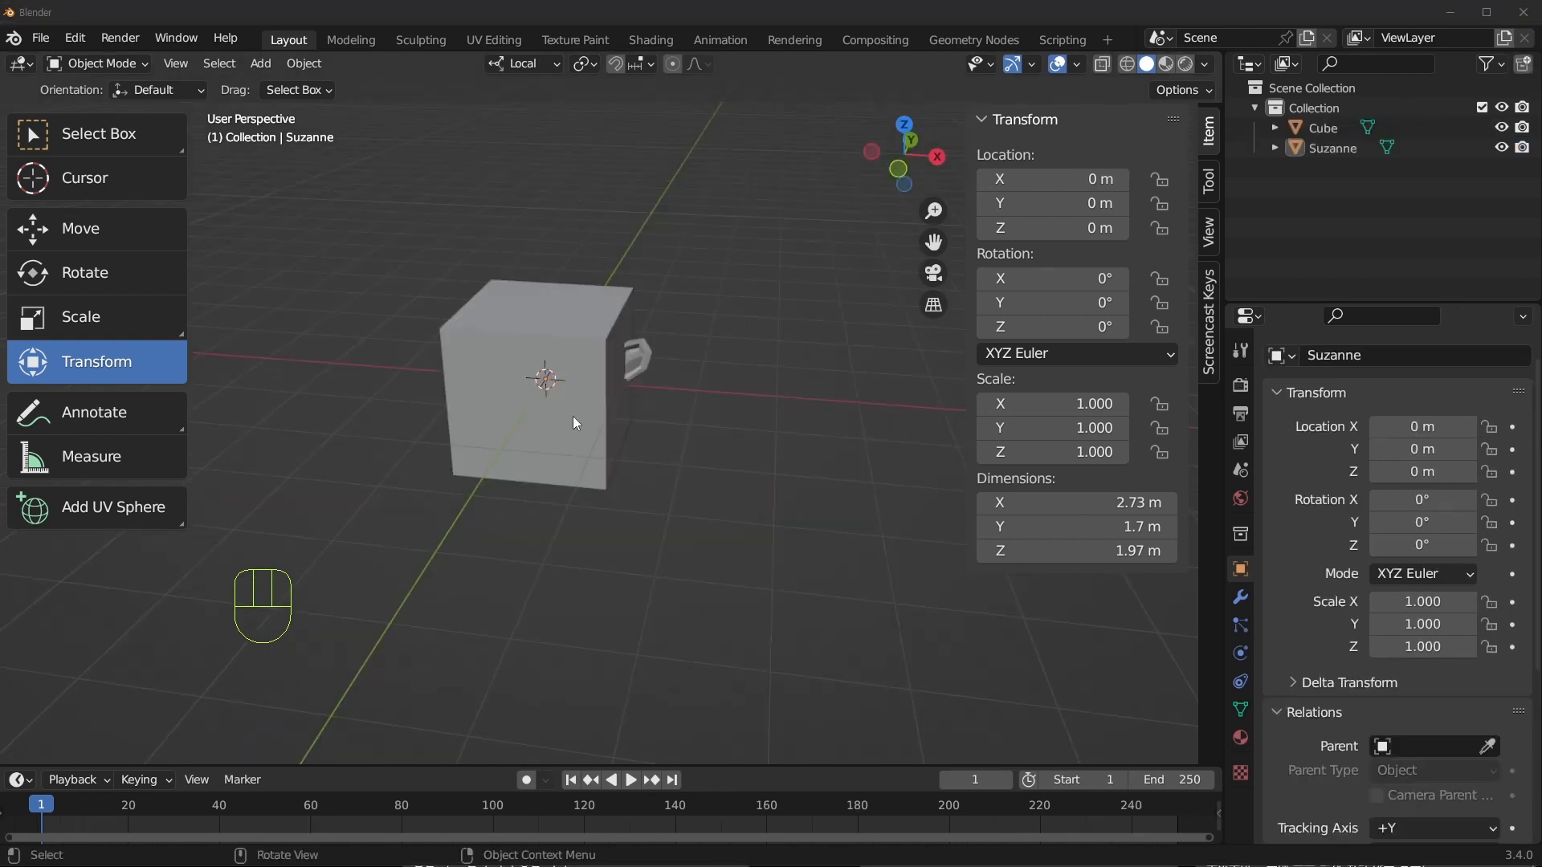
Select Suzanne inside the cube and set her X location to 3 m
middle_drag(669, 394, 671, 427)
scroll(653, 434, up, 1)
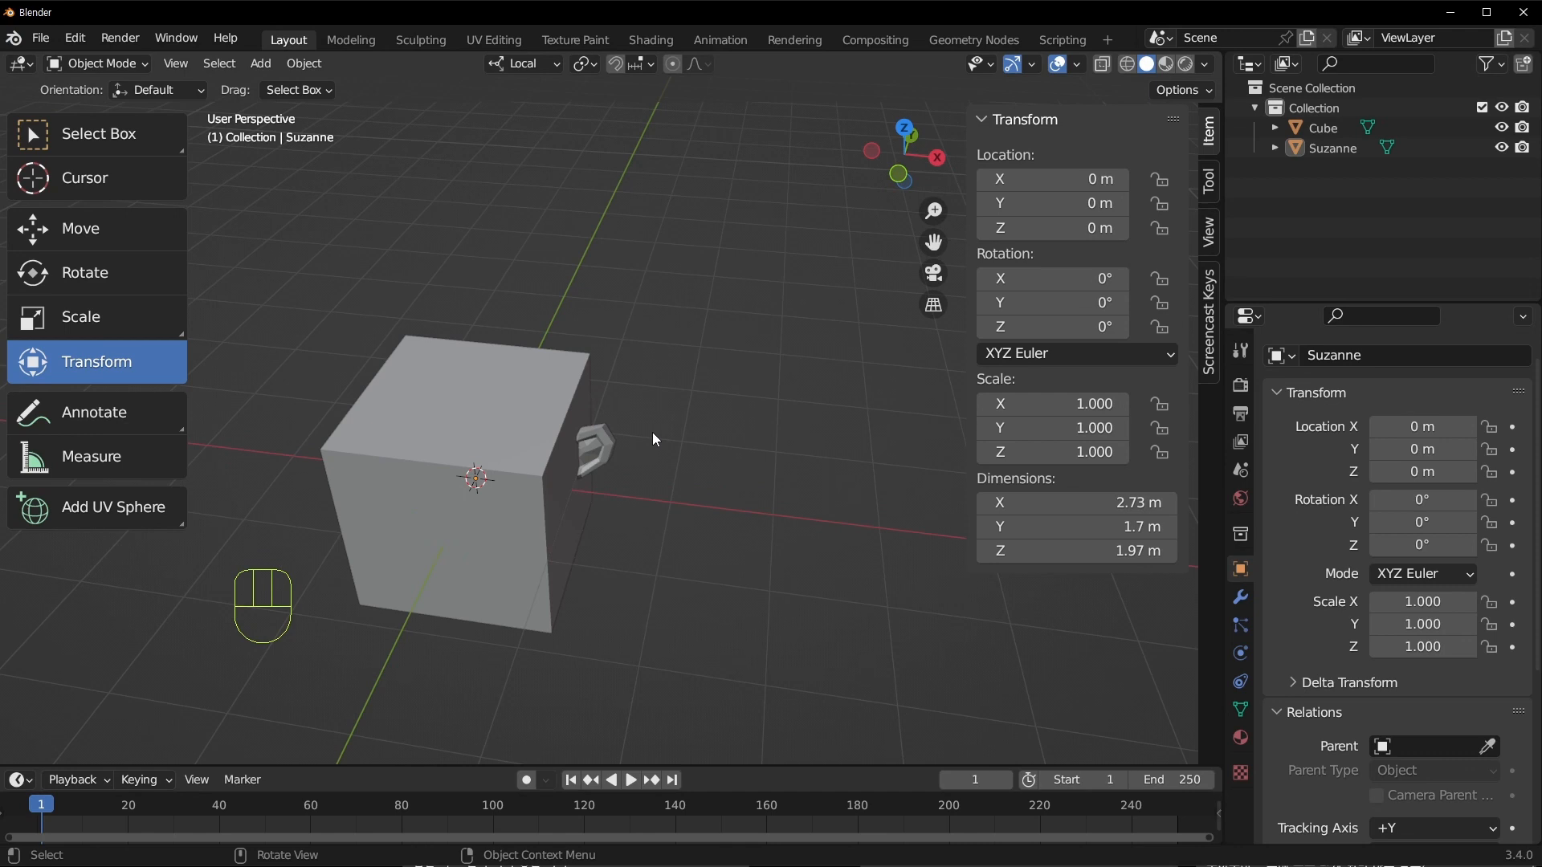
middle_drag(653, 482, 668, 462)
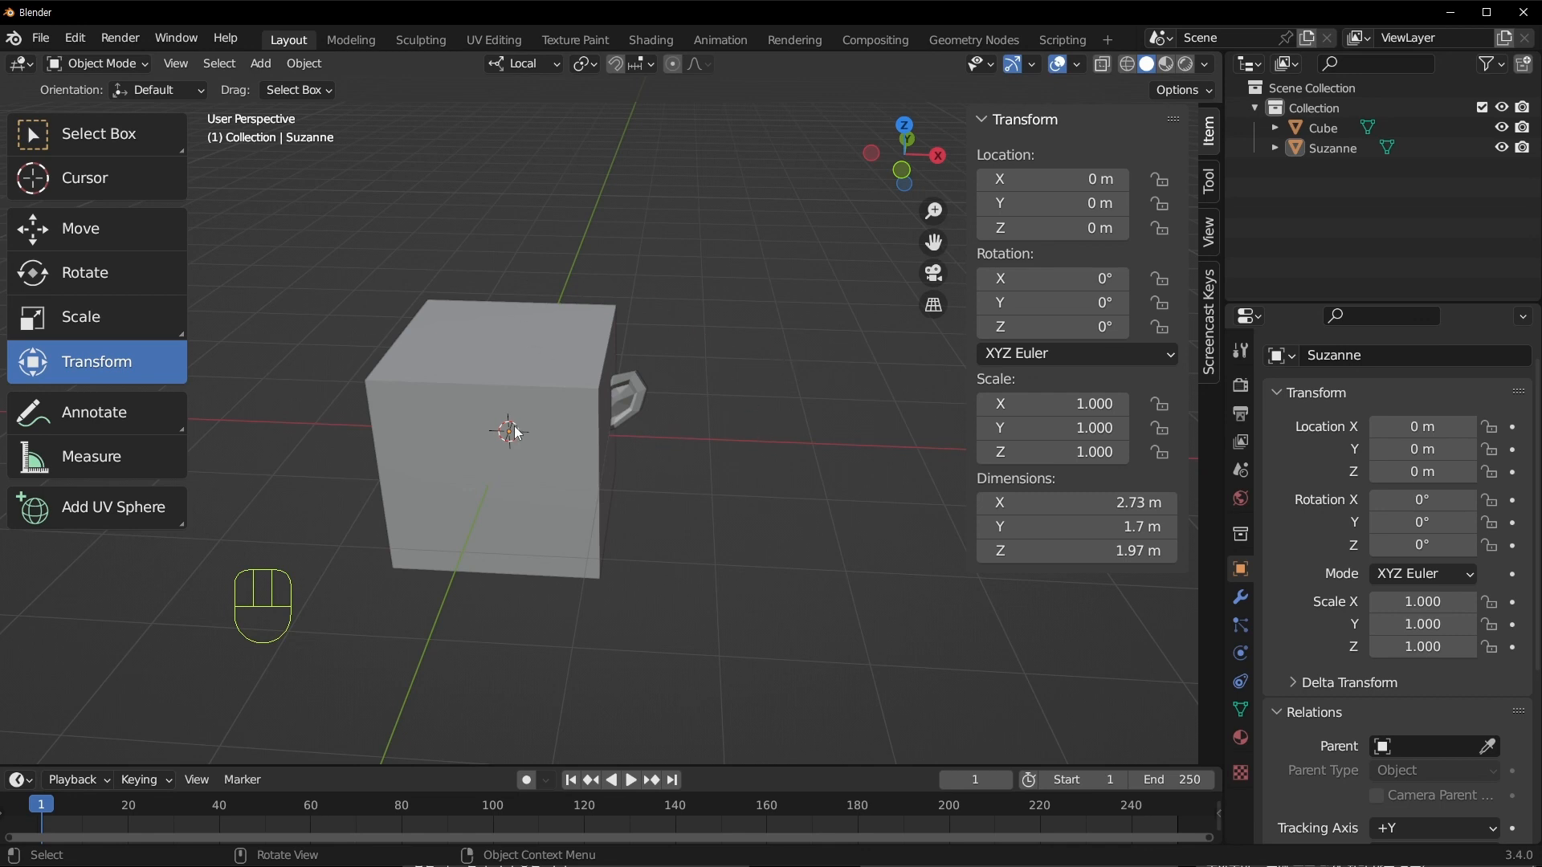
shift+middle_drag(515, 433, 307, 314)
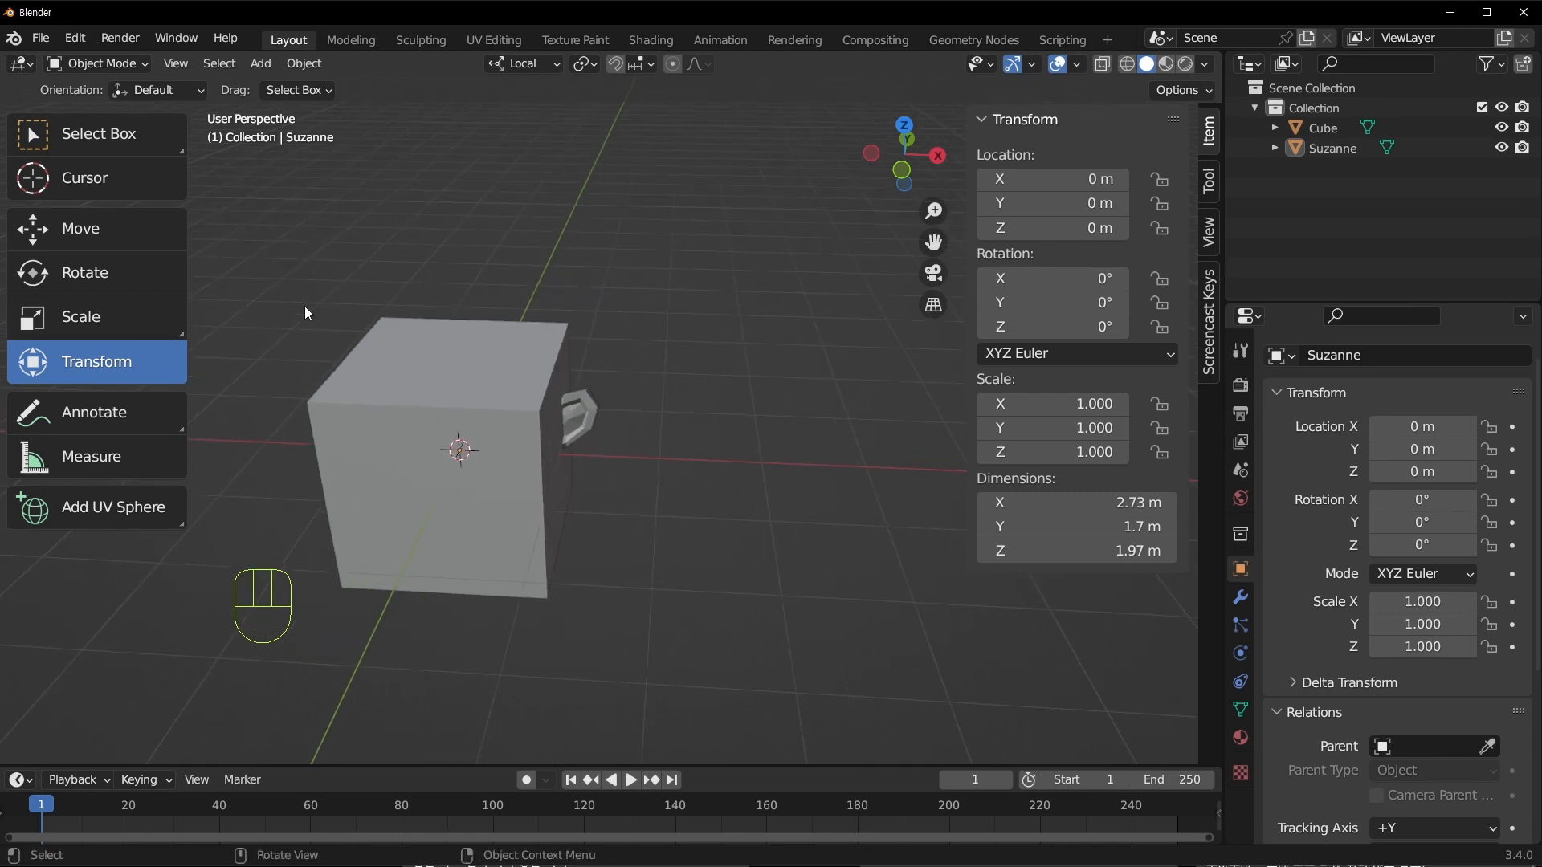
click(590, 415)
click(417, 330)
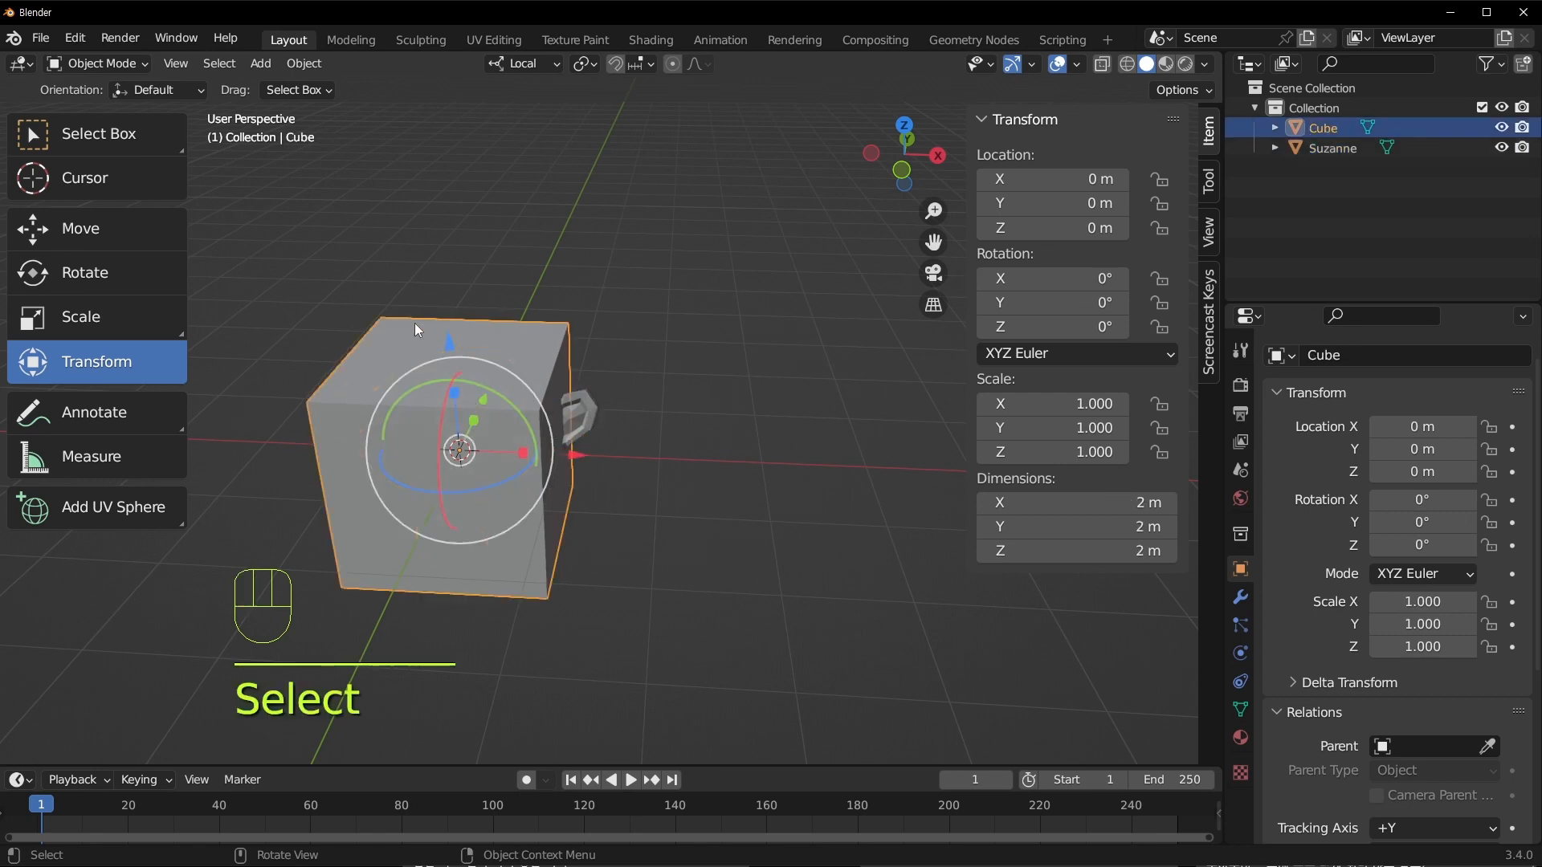
click(589, 417)
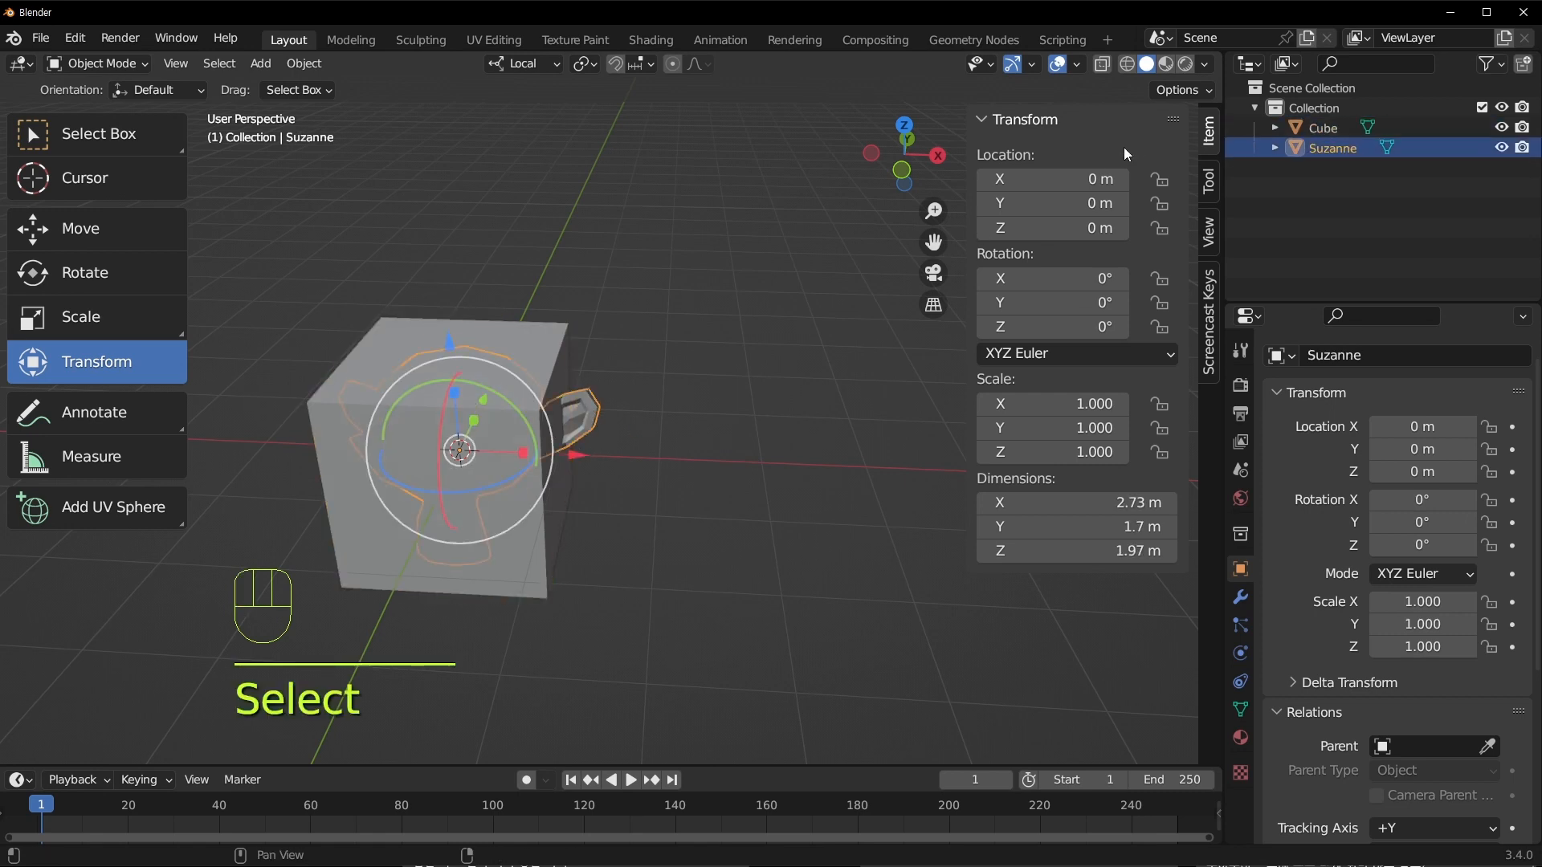
click(1053, 172)
text(3)
key(Return)
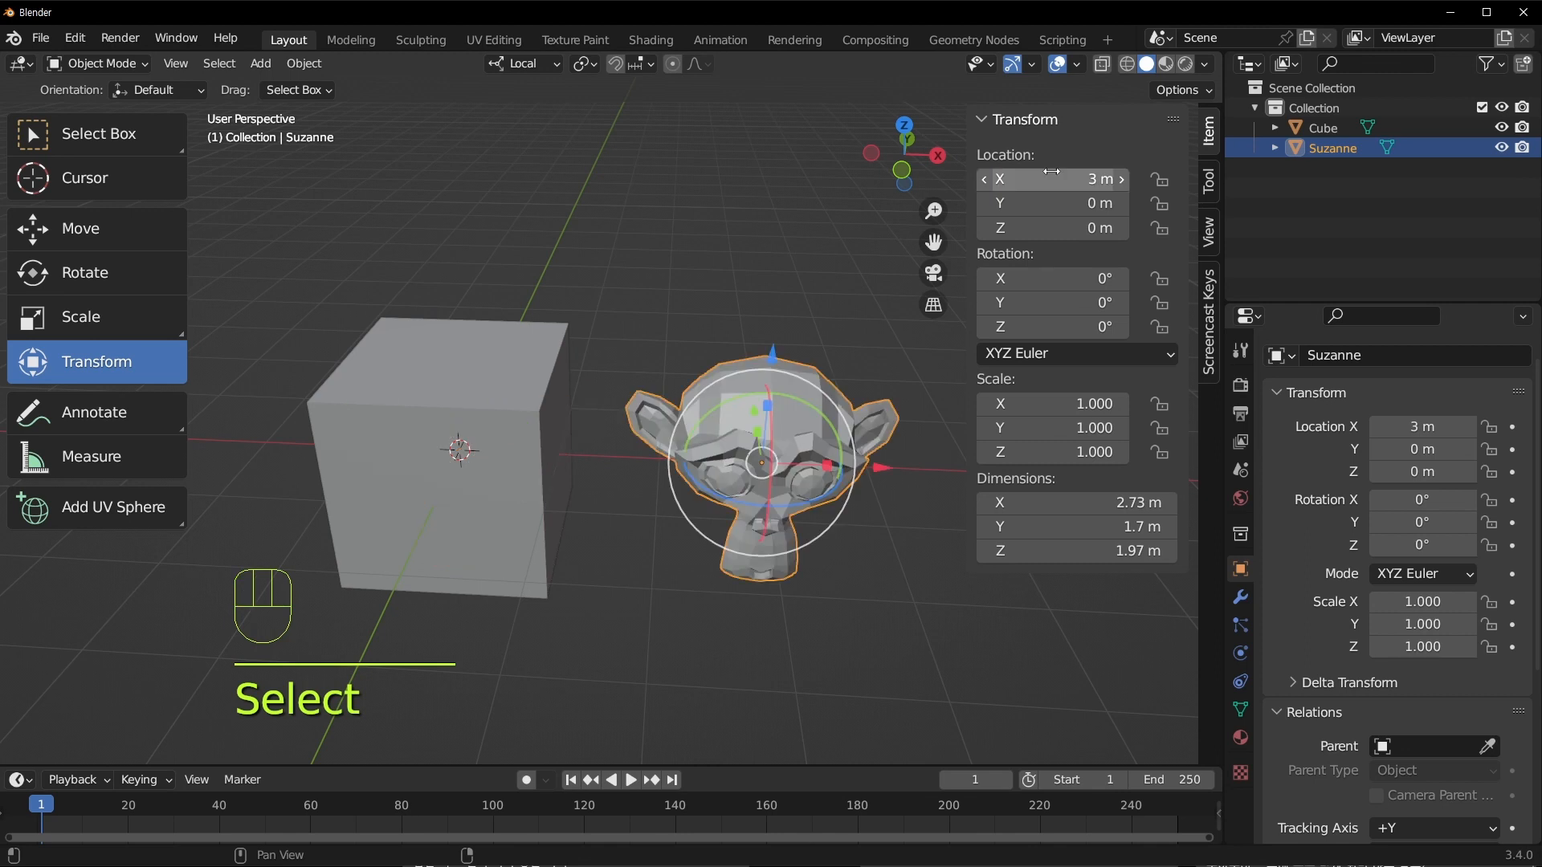
Assign Cube as Suzanne's parent object in her Relations properties
middle_drag(636, 575, 624, 571)
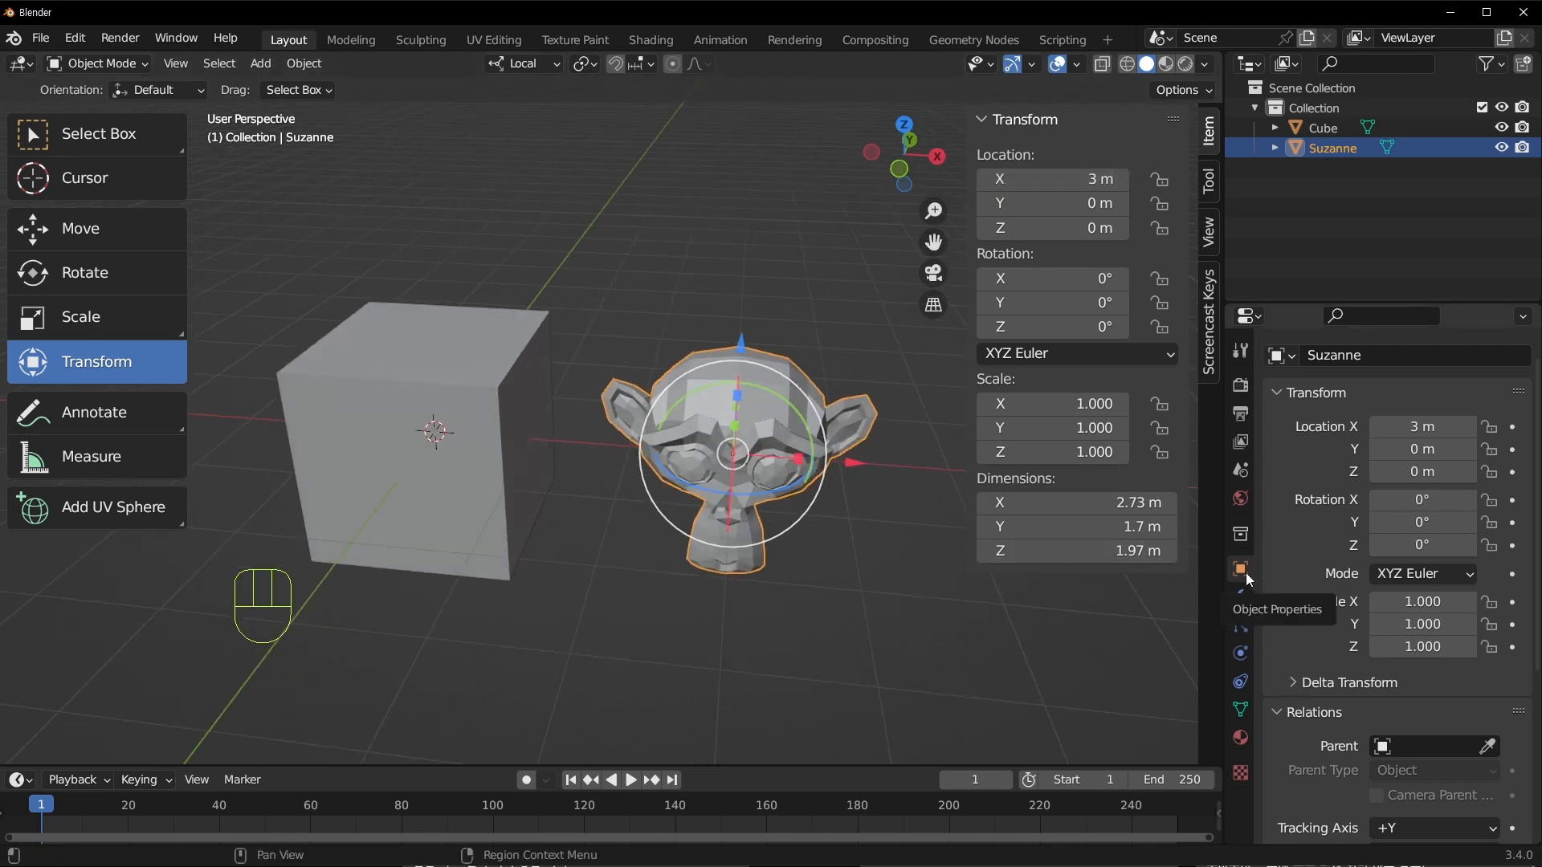
scroll(1414, 594, down, 4)
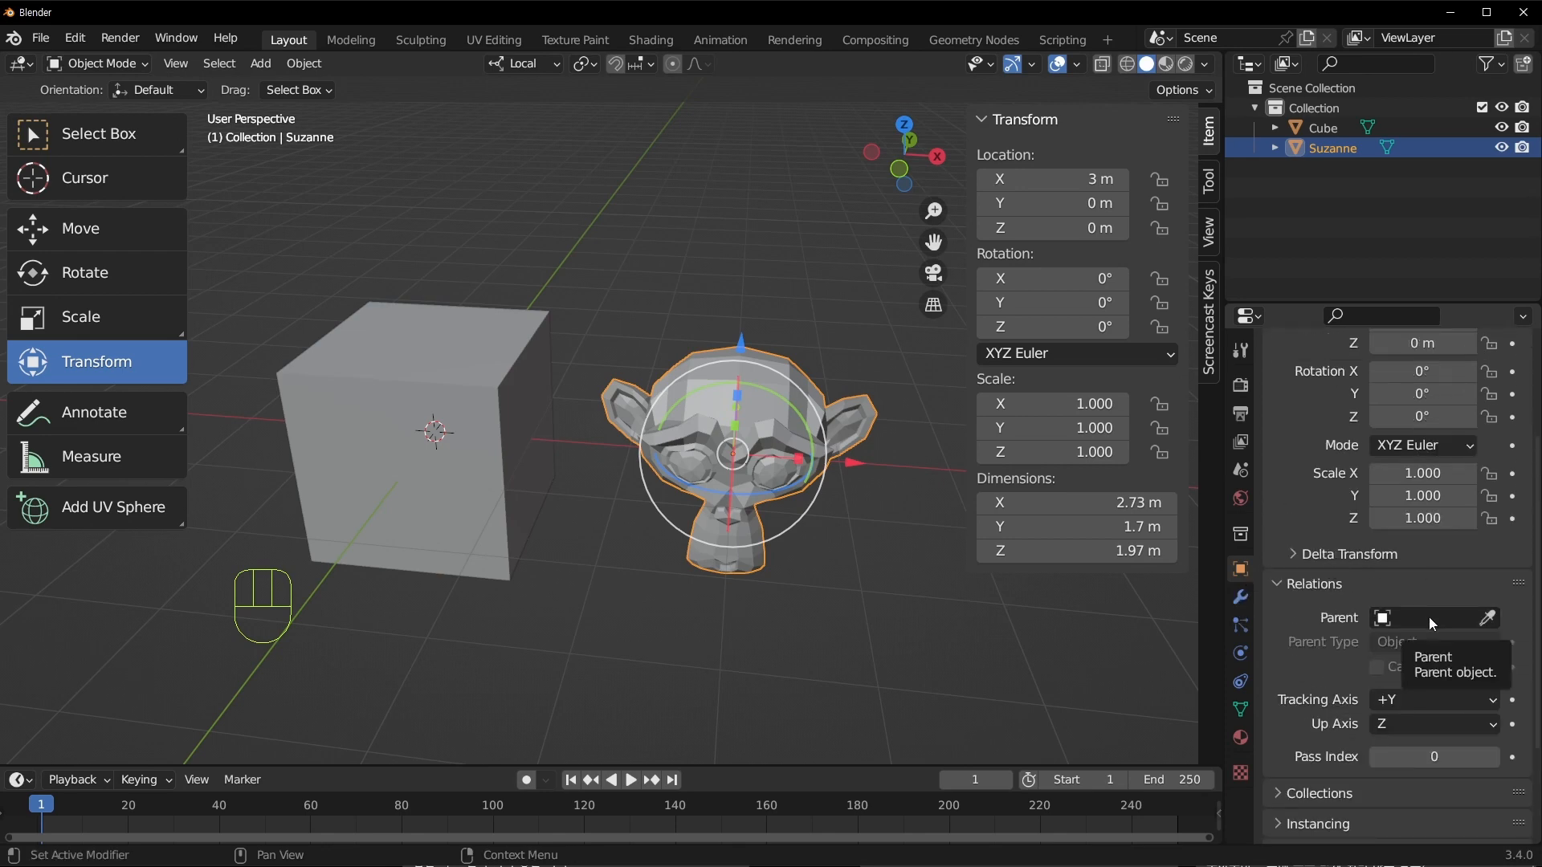
click(1426, 622)
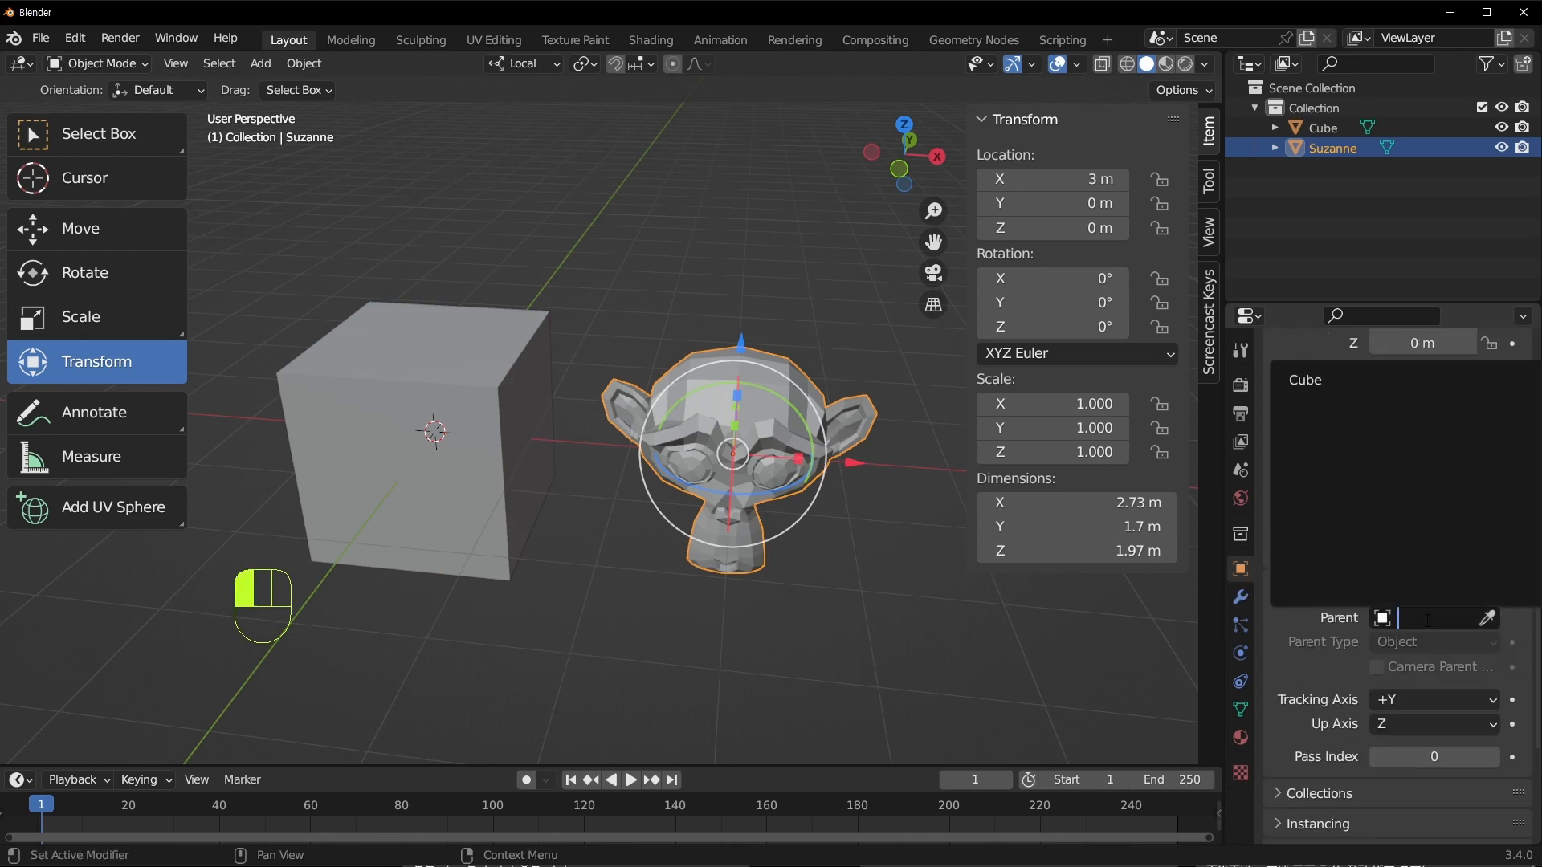
key(Escape)
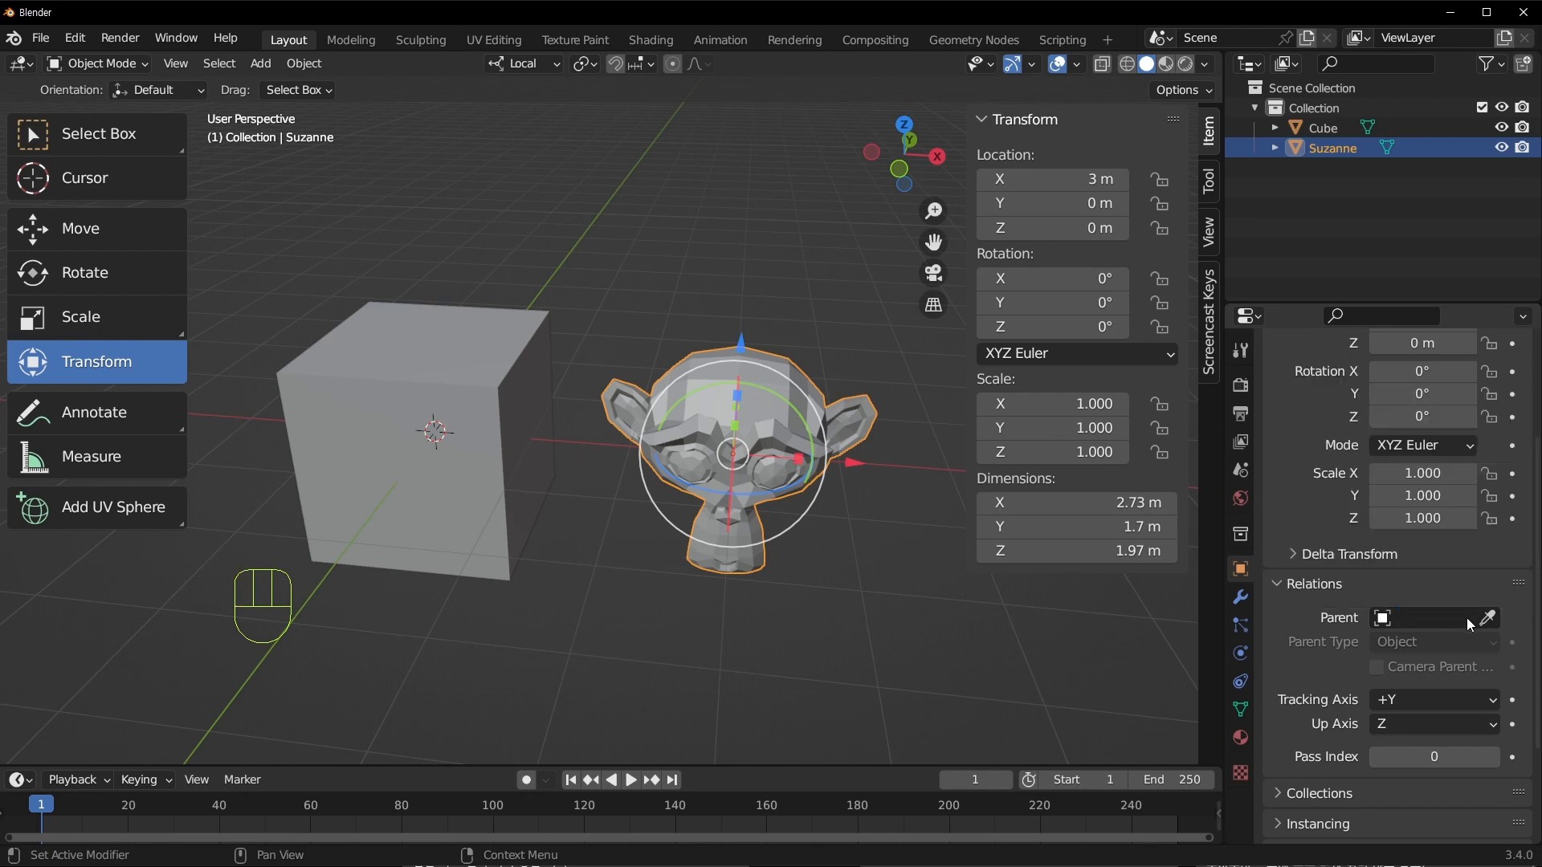
click(808, 408)
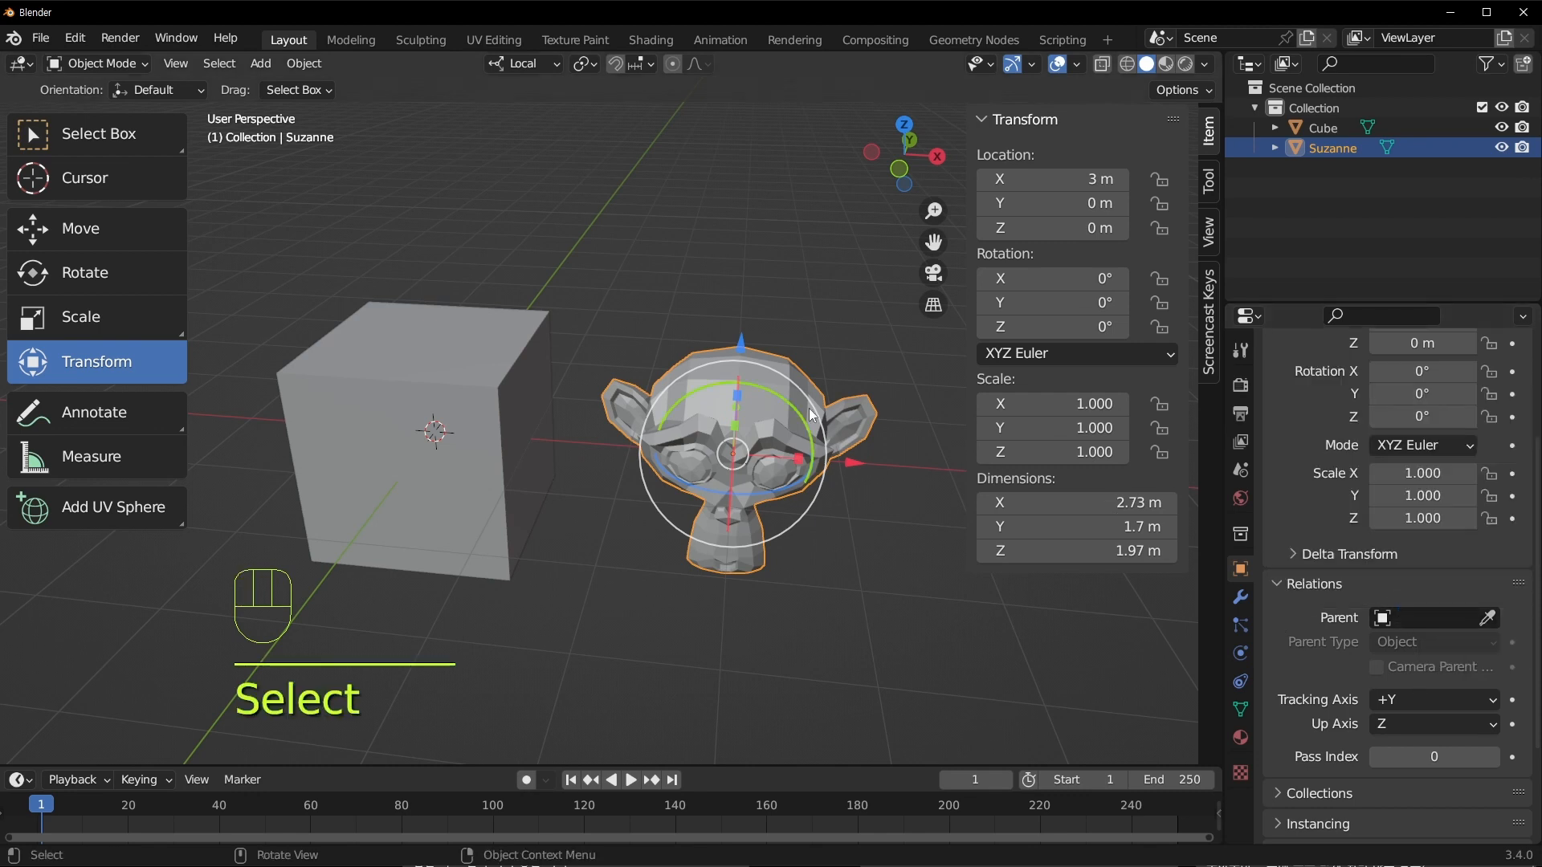
click(409, 313)
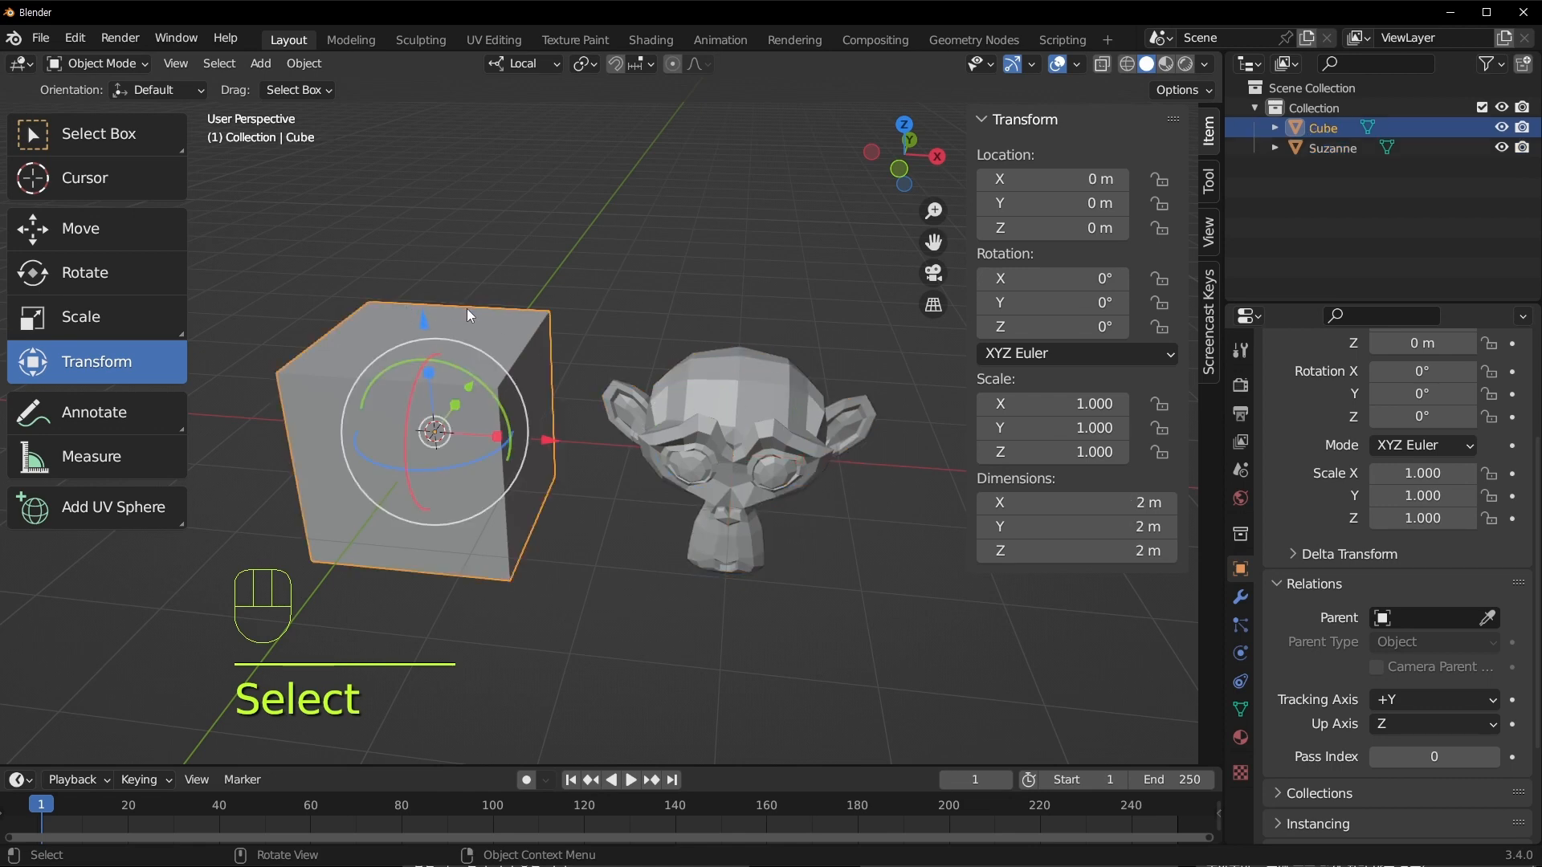
click(823, 428)
click(1438, 617)
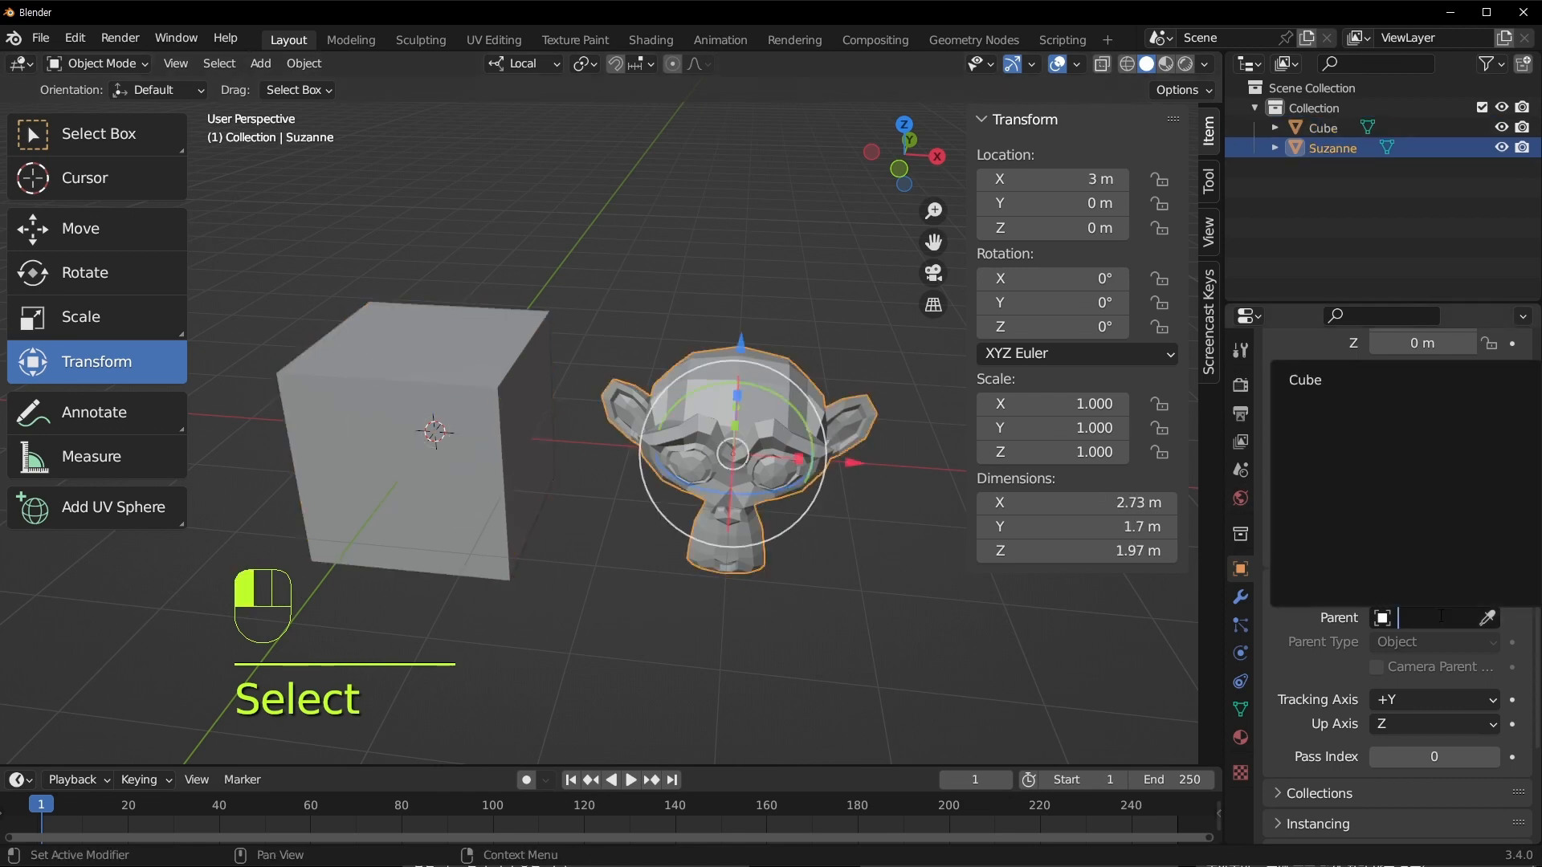
click(1352, 382)
Try rotating the parent cube to test its effect on Suzanne, and undo the rotation
scroll(546, 498, up, 6)
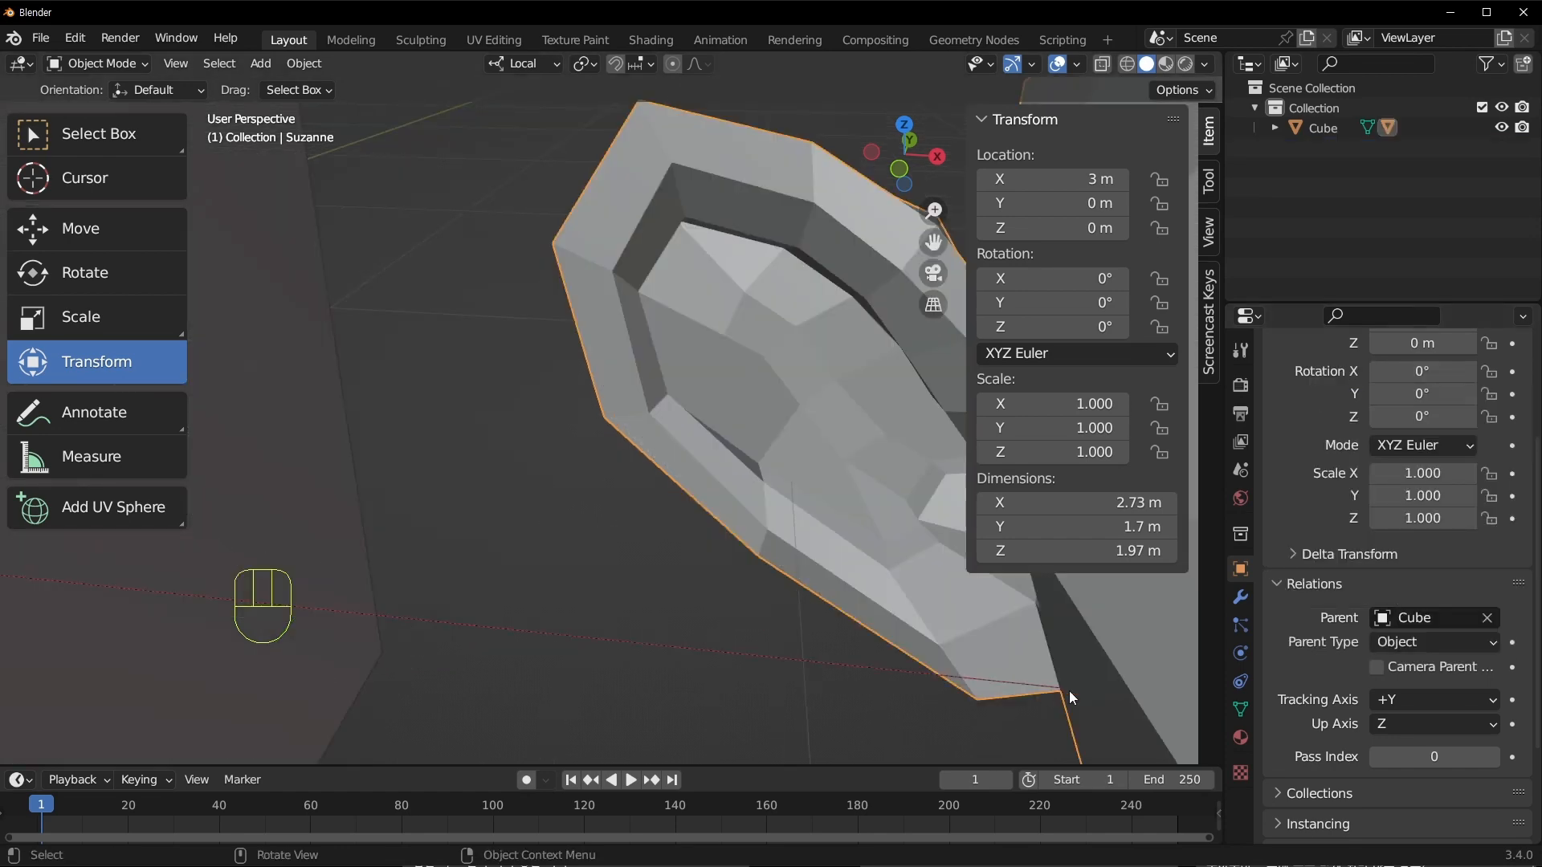
scroll(623, 587, down, 6)
scroll(347, 555, up, 5)
scroll(646, 524, down, 5)
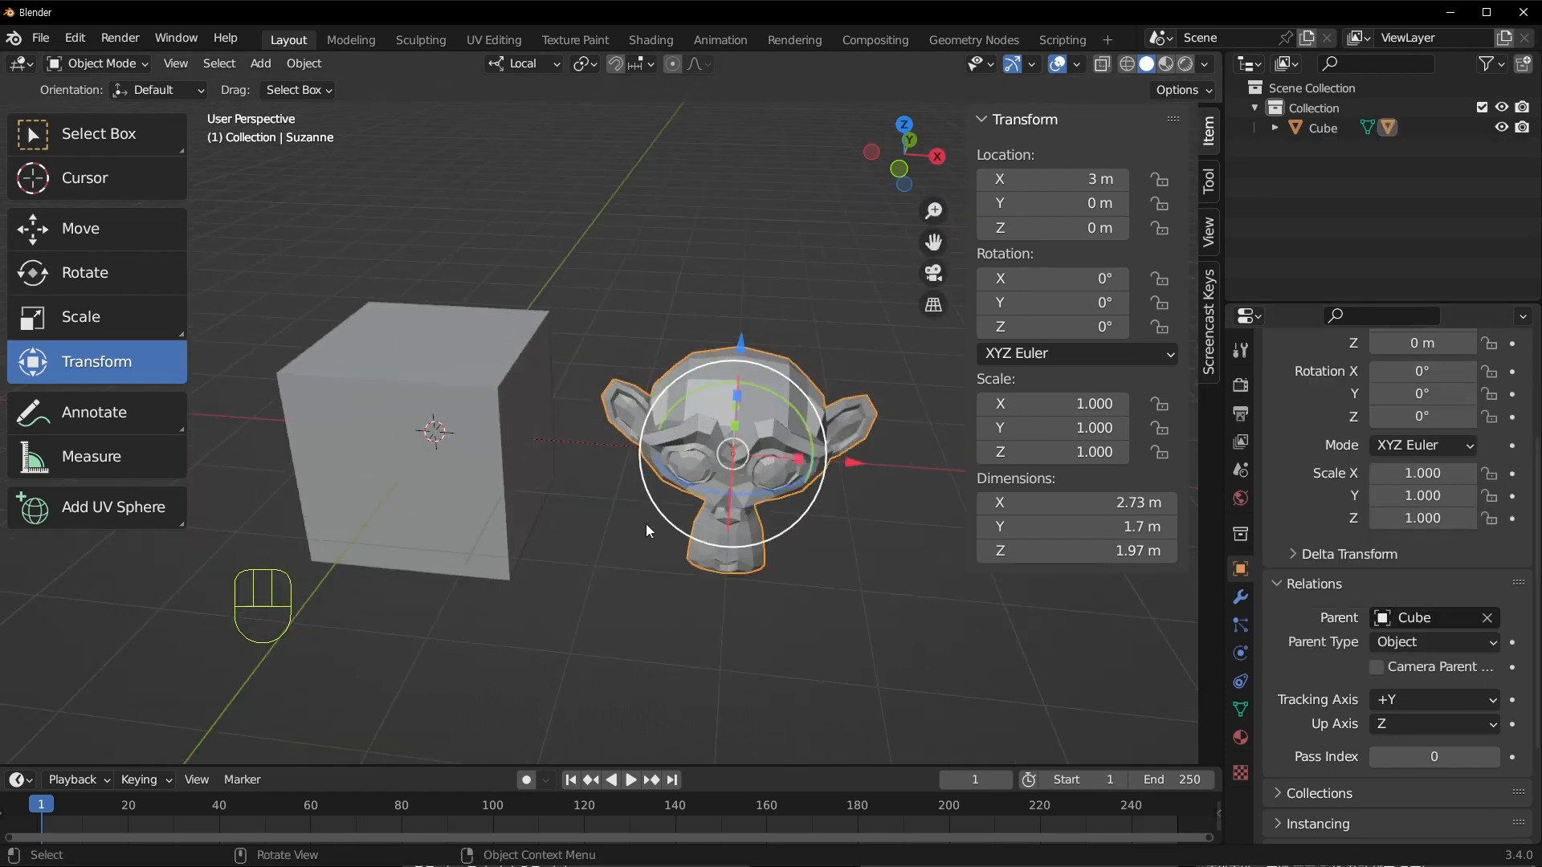
scroll(456, 402, up, 2)
click(455, 403)
scroll(615, 469, down, 2)
scroll(614, 469, up, 1)
key(r)
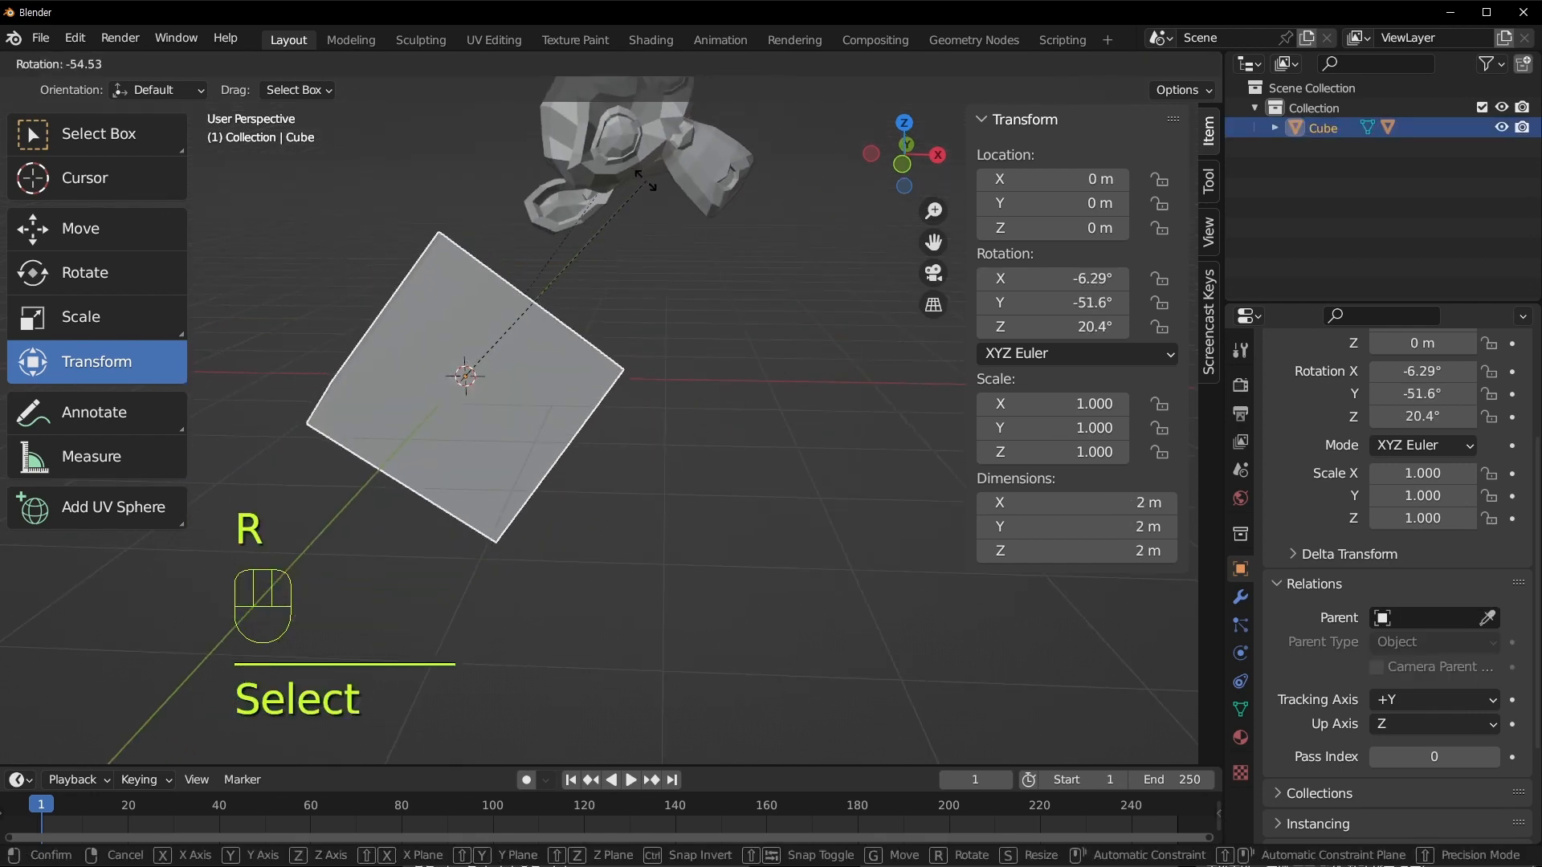
click(586, 445)
key(ctrl+z)
Try moving the parent cube freely to test its effect on Suzanne, and undo the move
key(g)
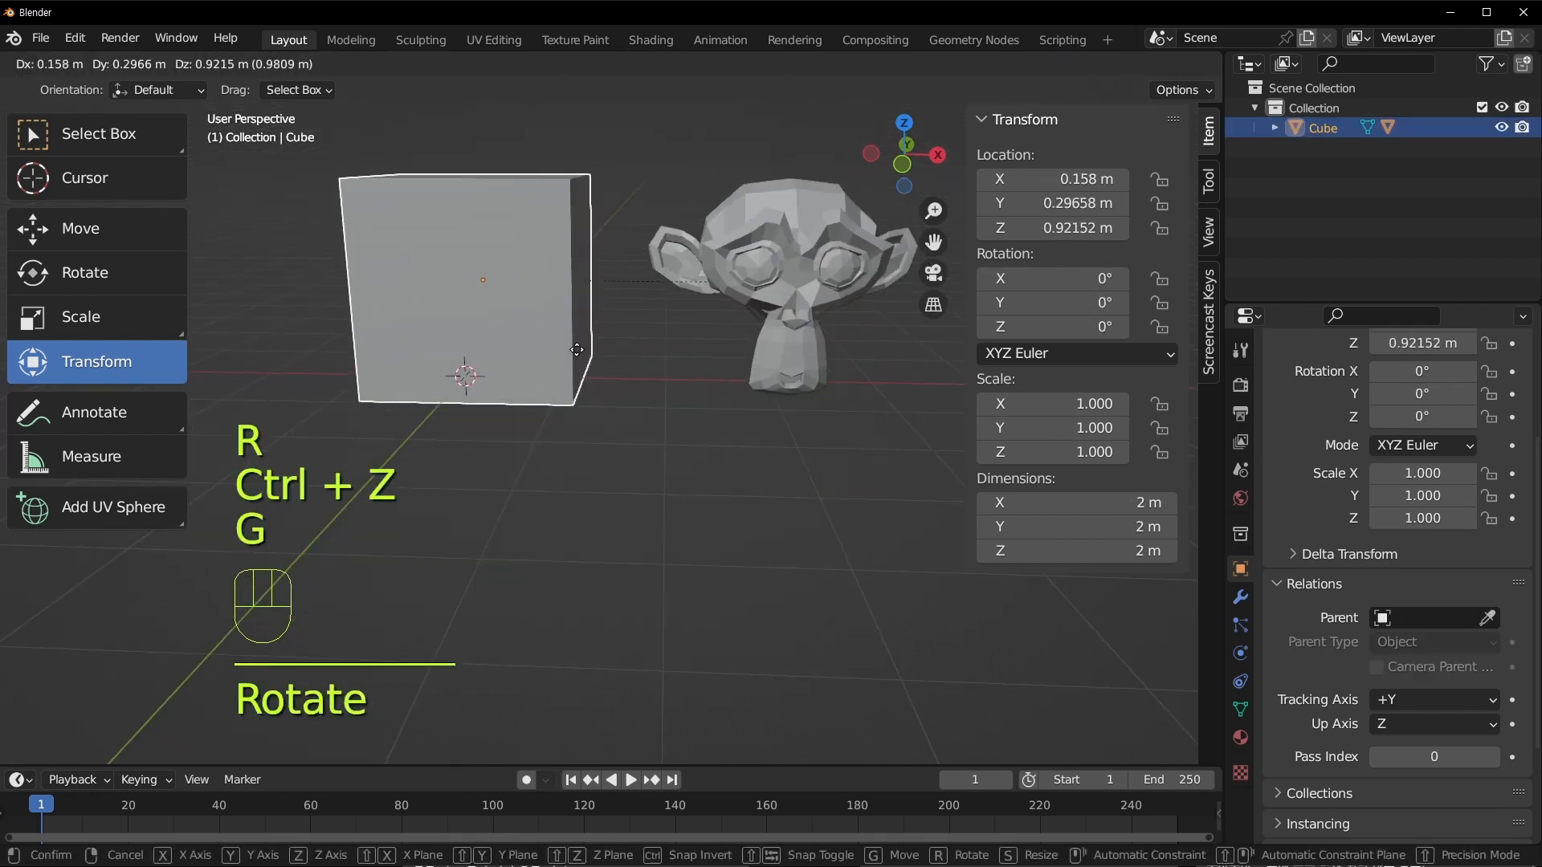
click(571, 385)
key(ctrl+z)
Select Suzanne and remove Cube as her parent
mouse_move(584, 364)
middle_down()
mouse_move(538, 404)
mouse_move(572, 373)
middle_up()
click(729, 393)
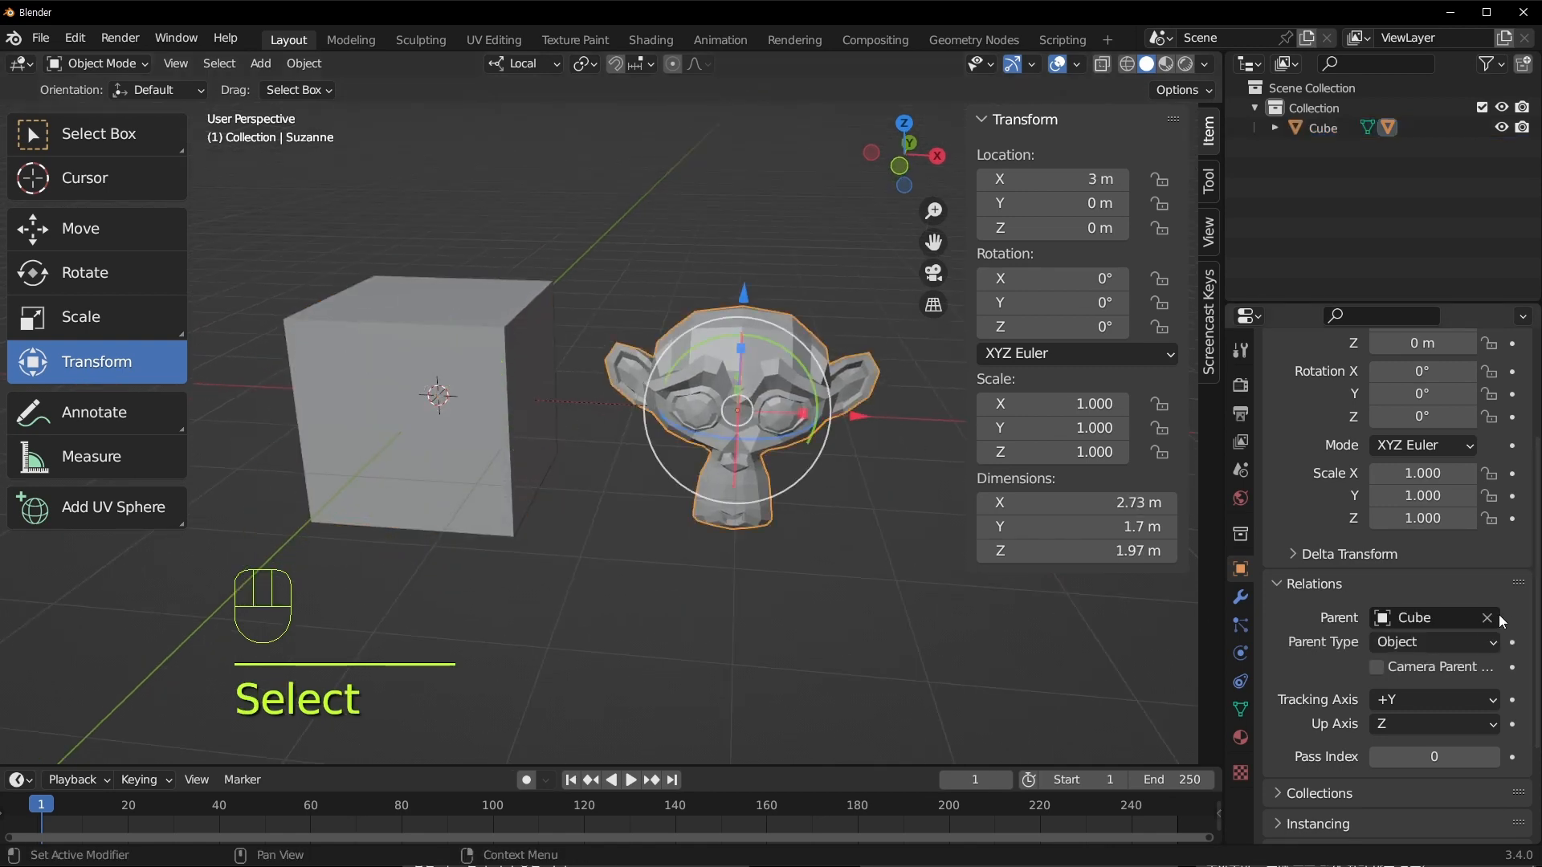
key(BackSpace)
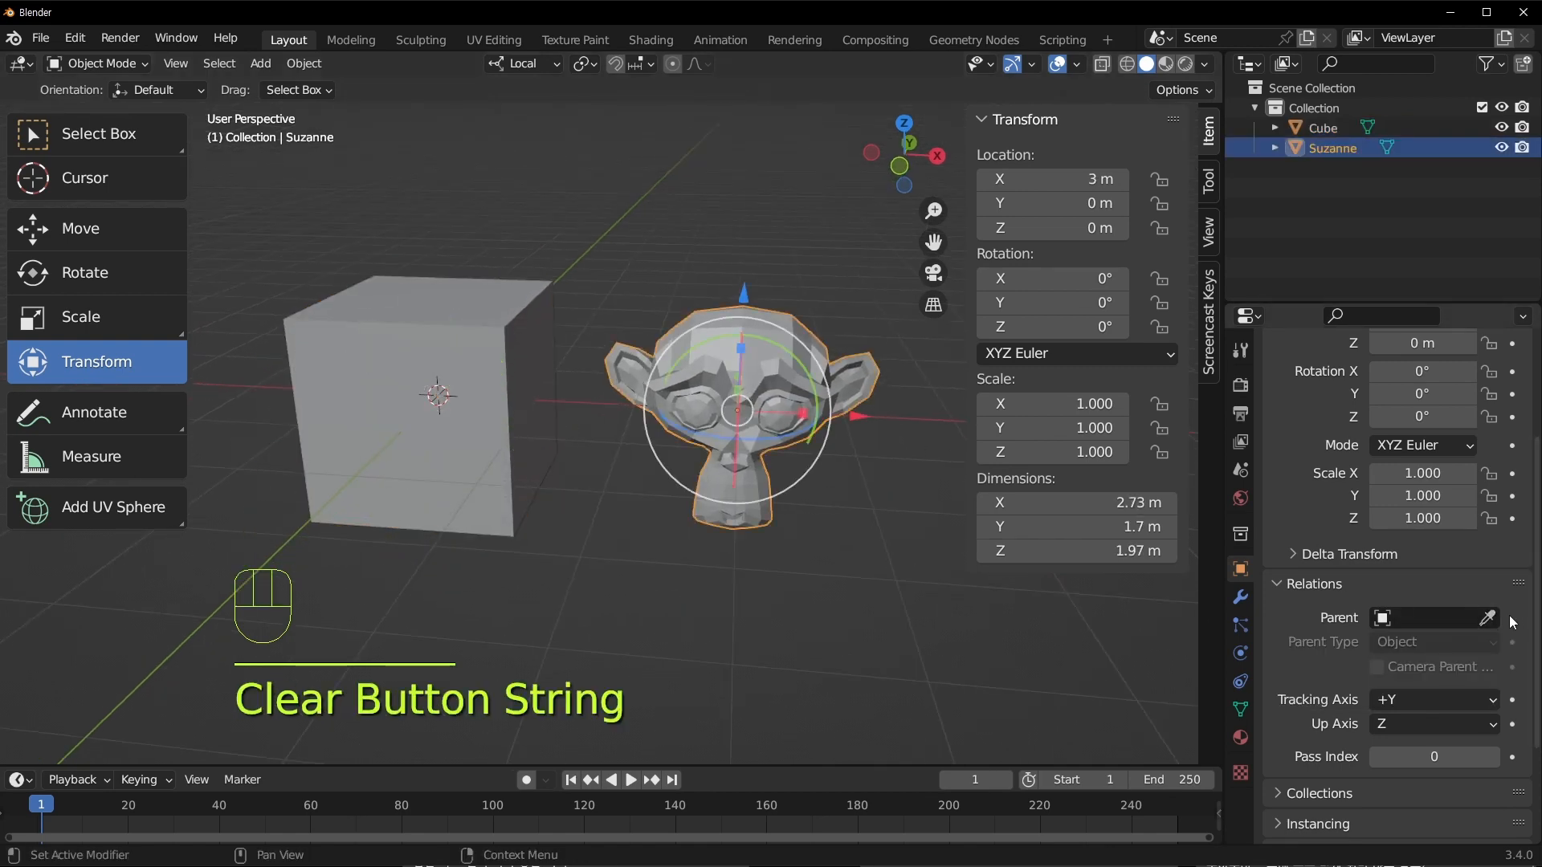
Parent Suzanne to the cube using the Object parenting option, keeping the cube as the active object, and reselect Suzanne
middle_drag(658, 520, 777, 514)
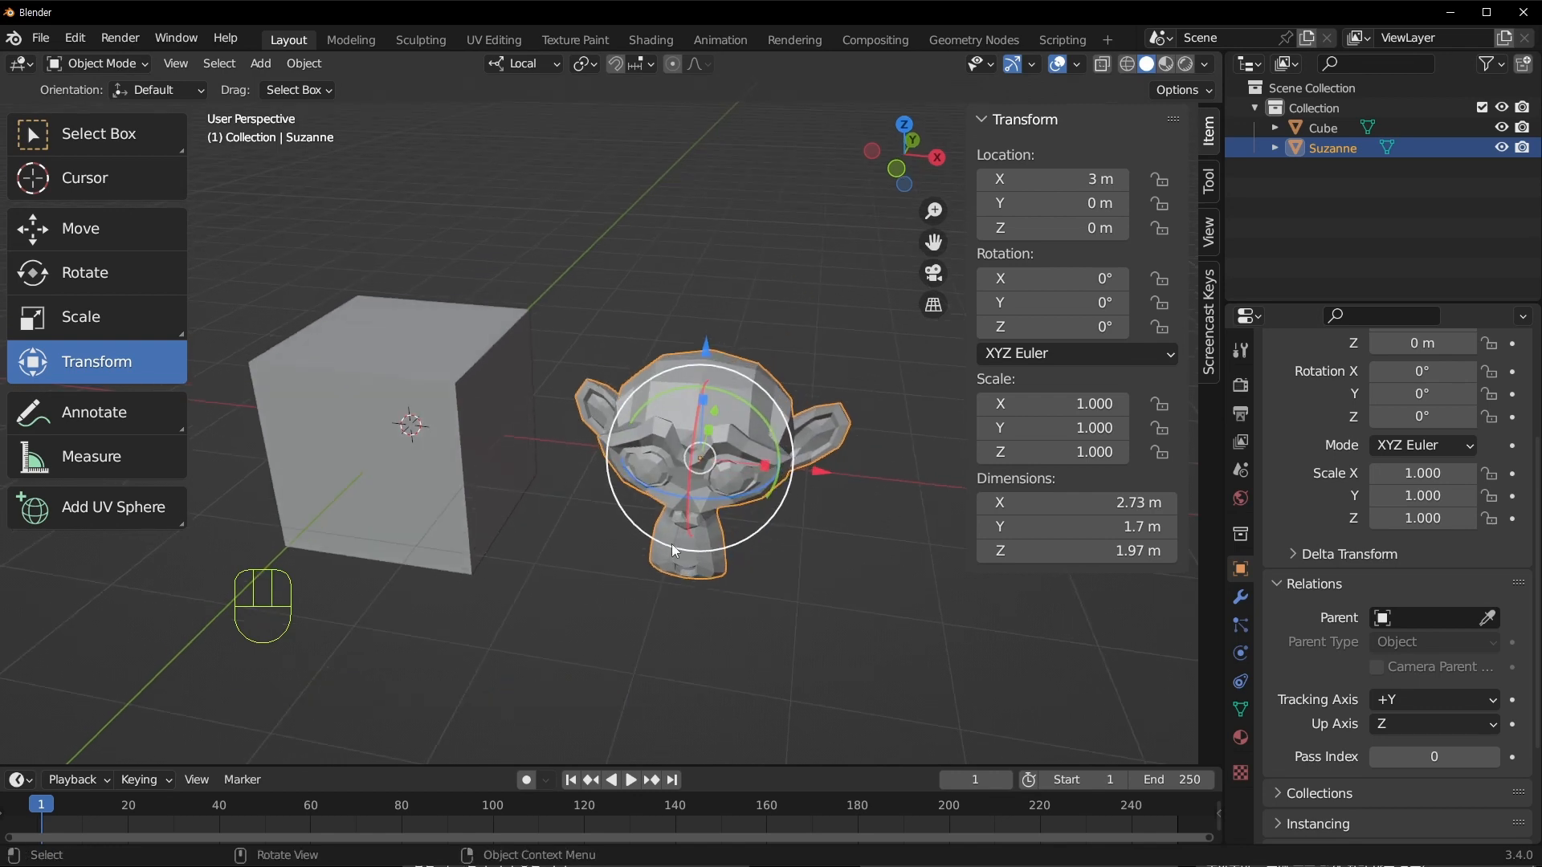
middle_drag(672, 543, 694, 414)
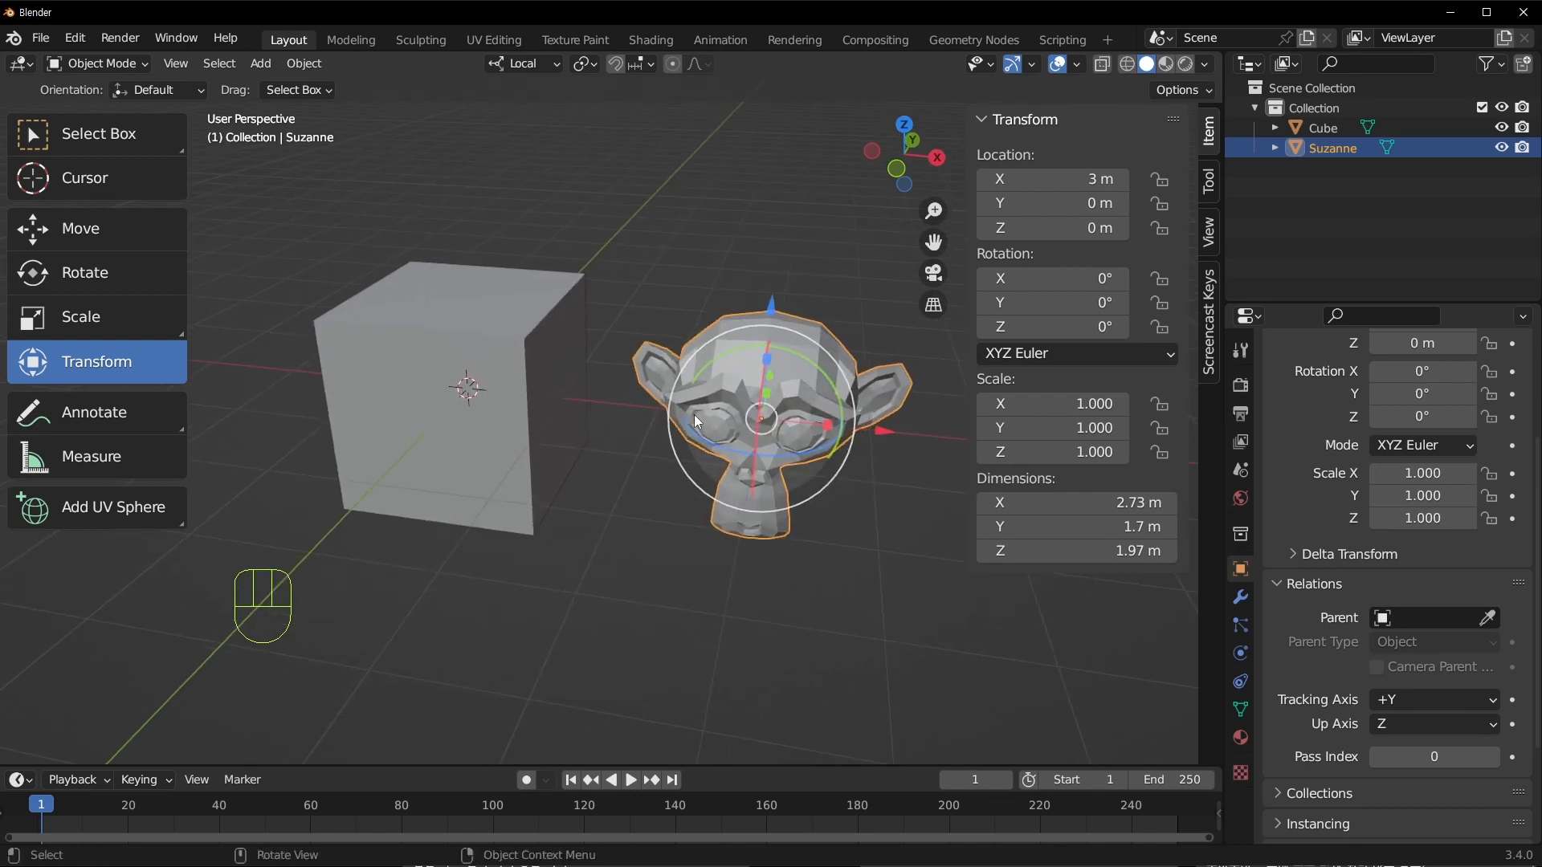
shift+click(503, 350)
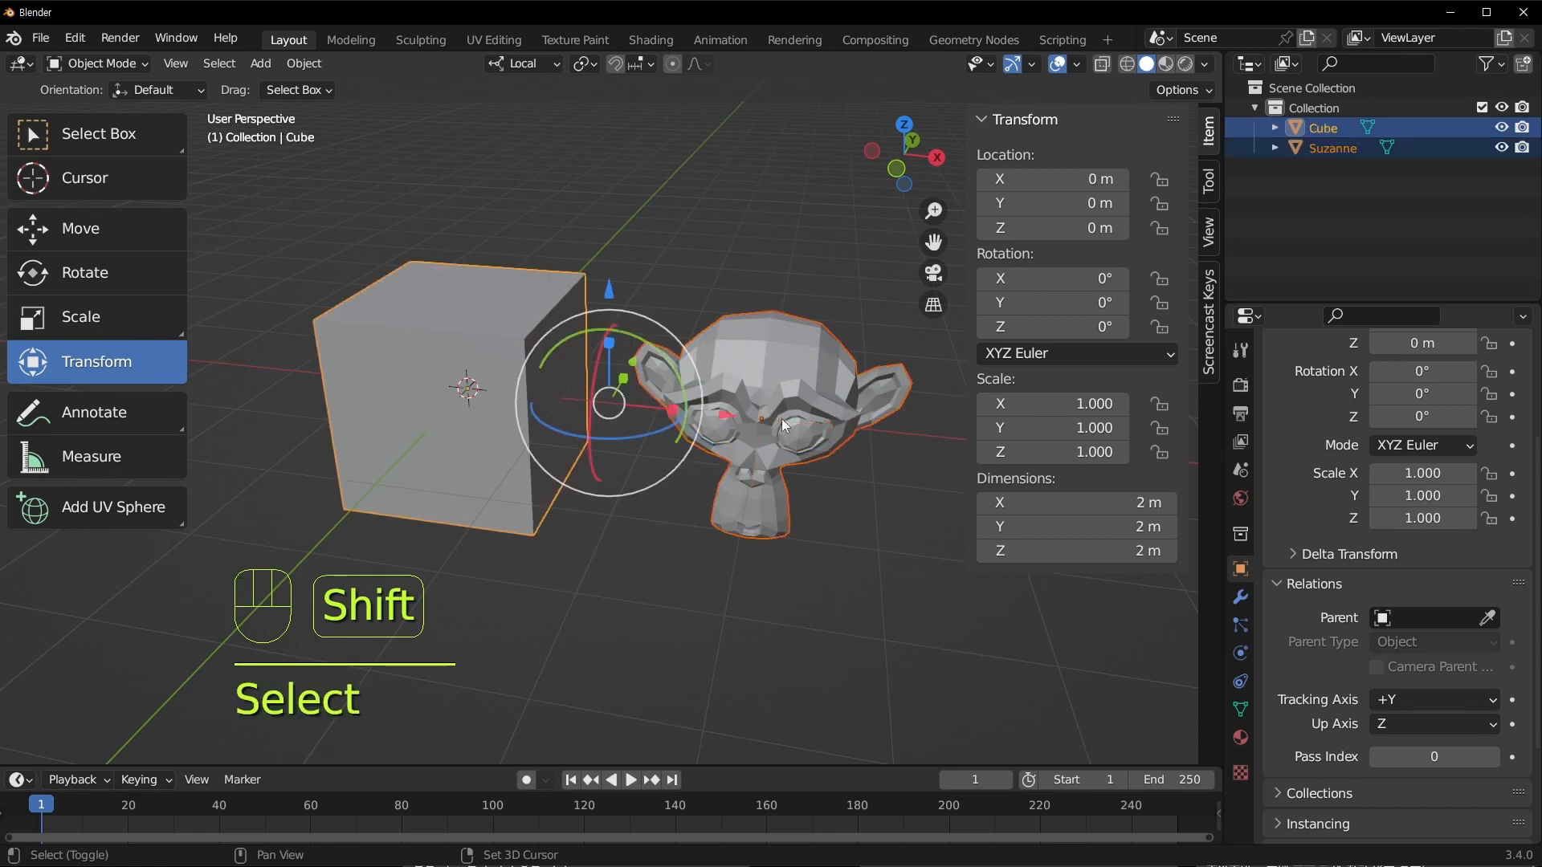
key(ctrl+p)
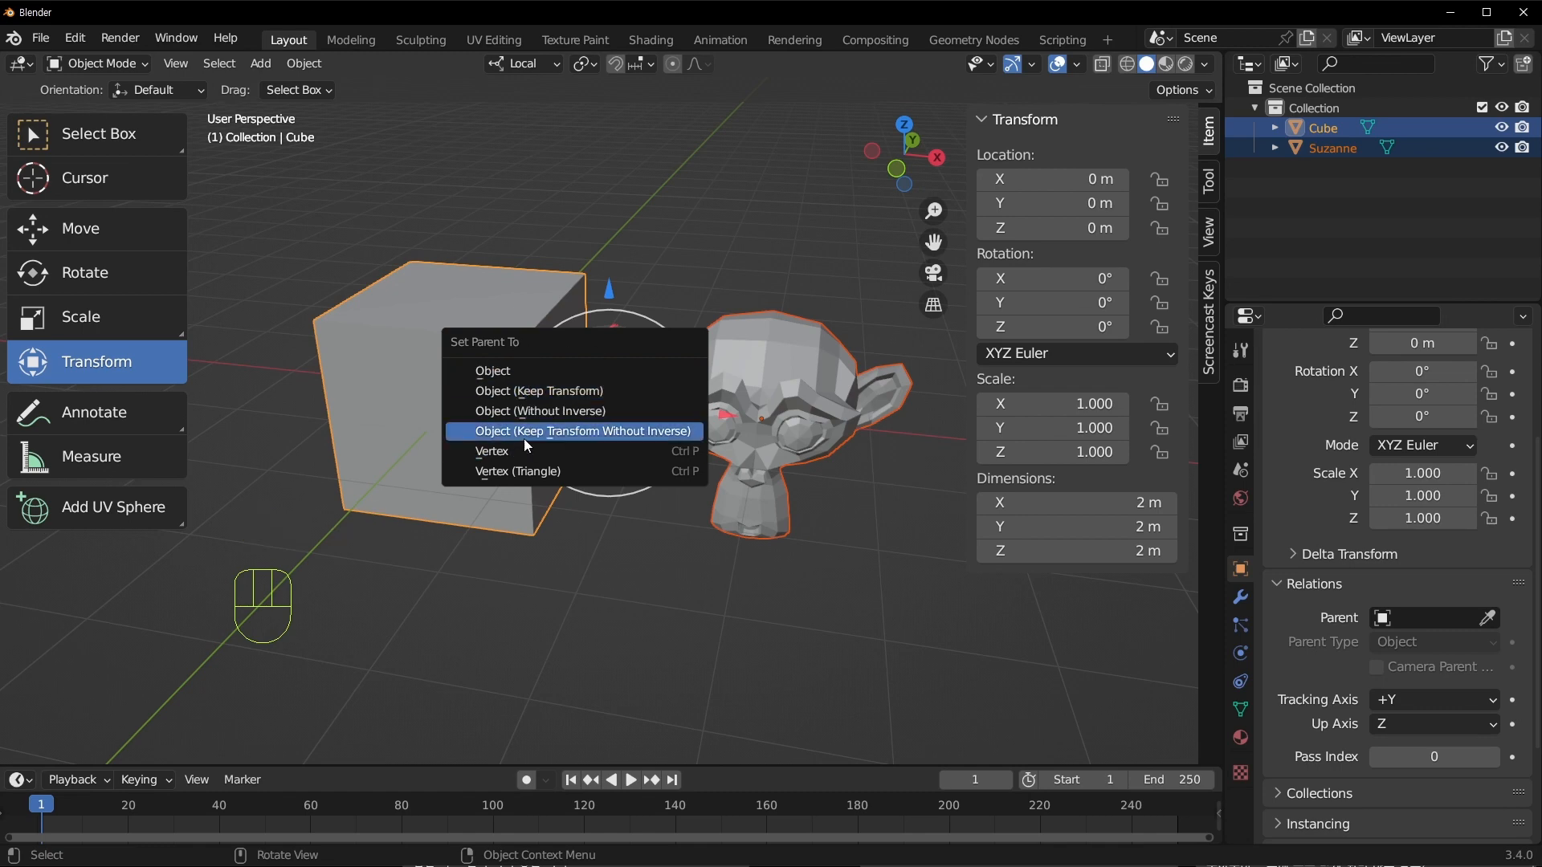
click(514, 368)
click(741, 616)
click(747, 449)
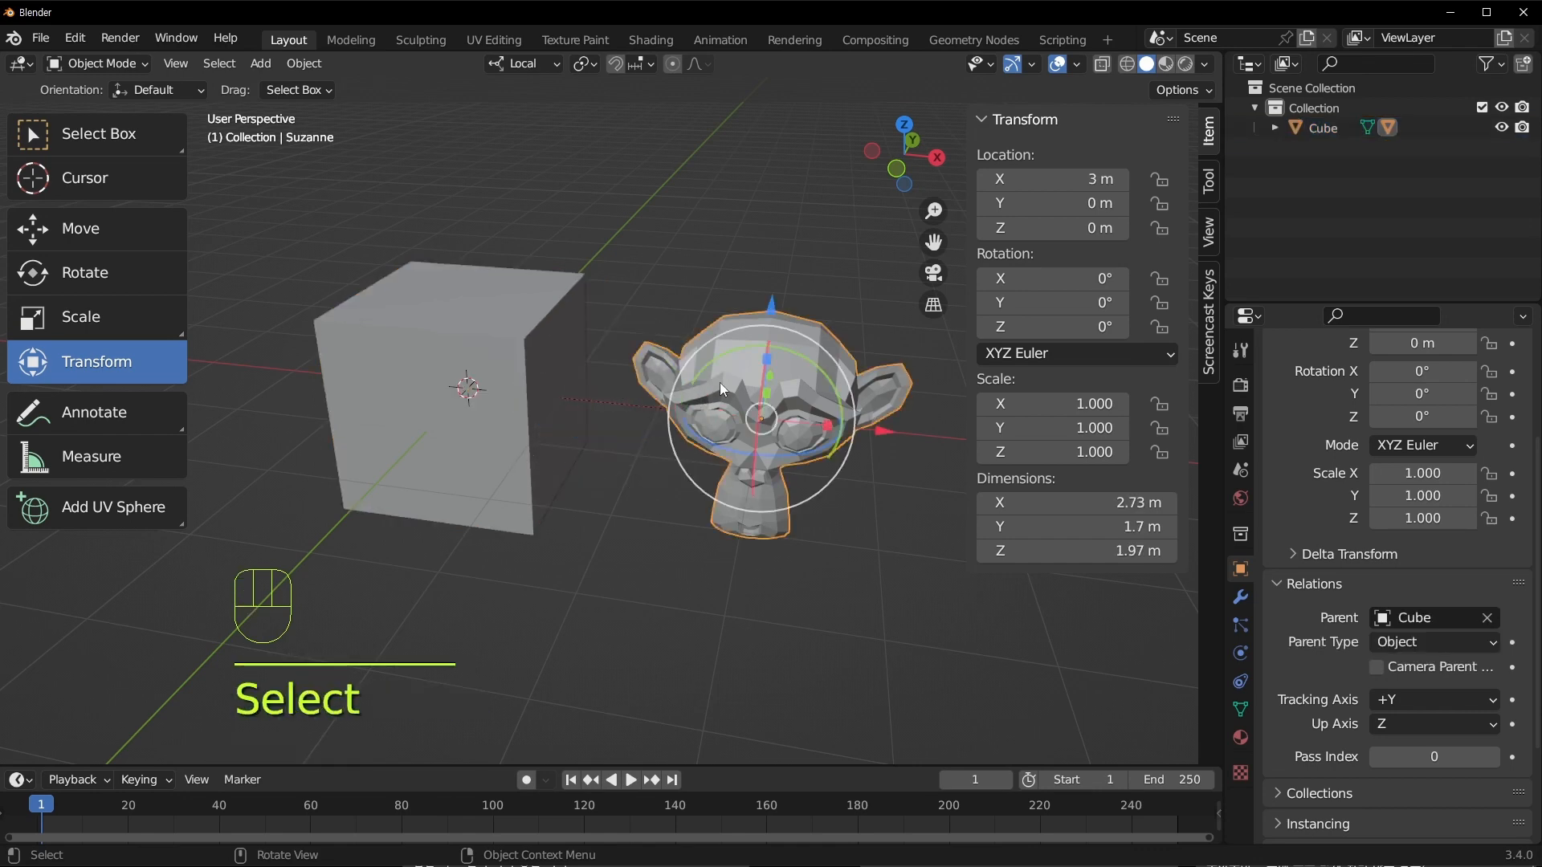
Try rotating and scaling the parent cube to test the effect on Suzanne, undoing each change
click(354, 339)
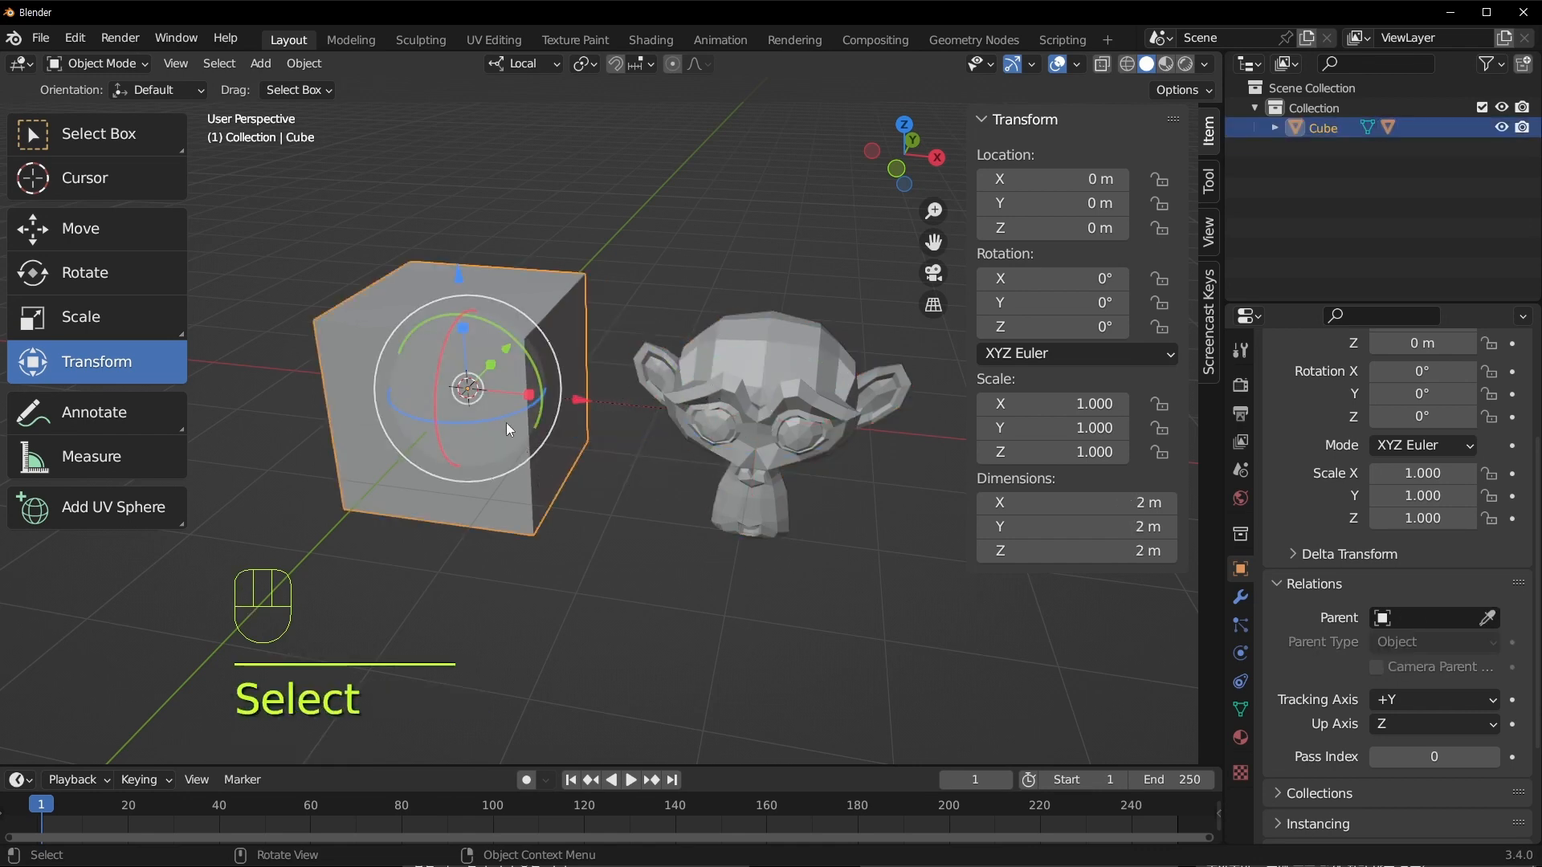
drag(503, 421, 441, 526)
key(ctrl+z)
key(s)
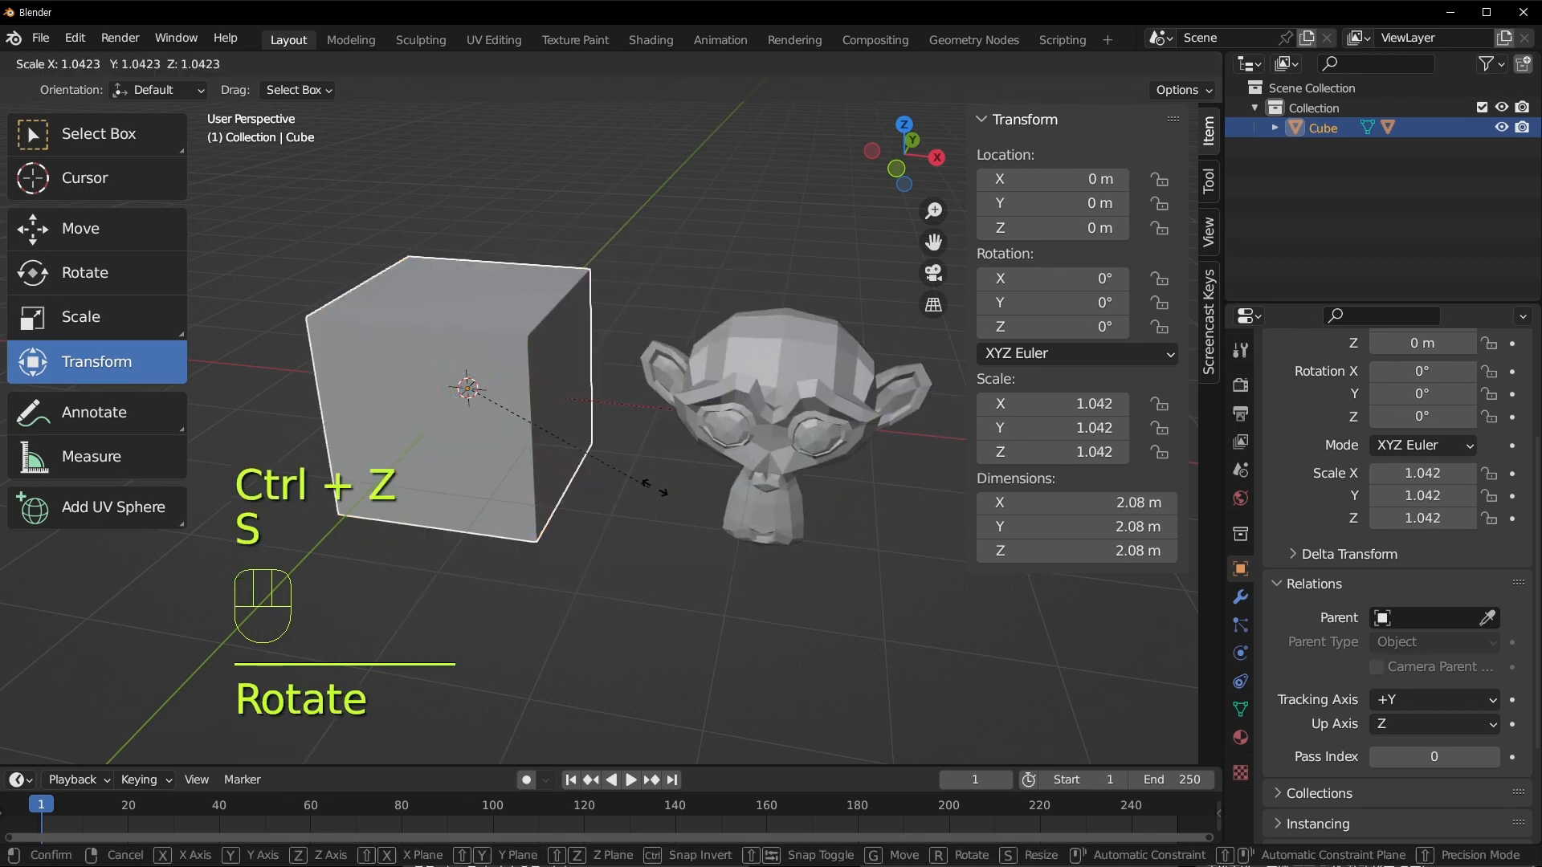
click(826, 543)
key(ctrl+z)
Try moving the parent cube freely with Suzanne attached, undo the move, and keep the cube selected
key(g)
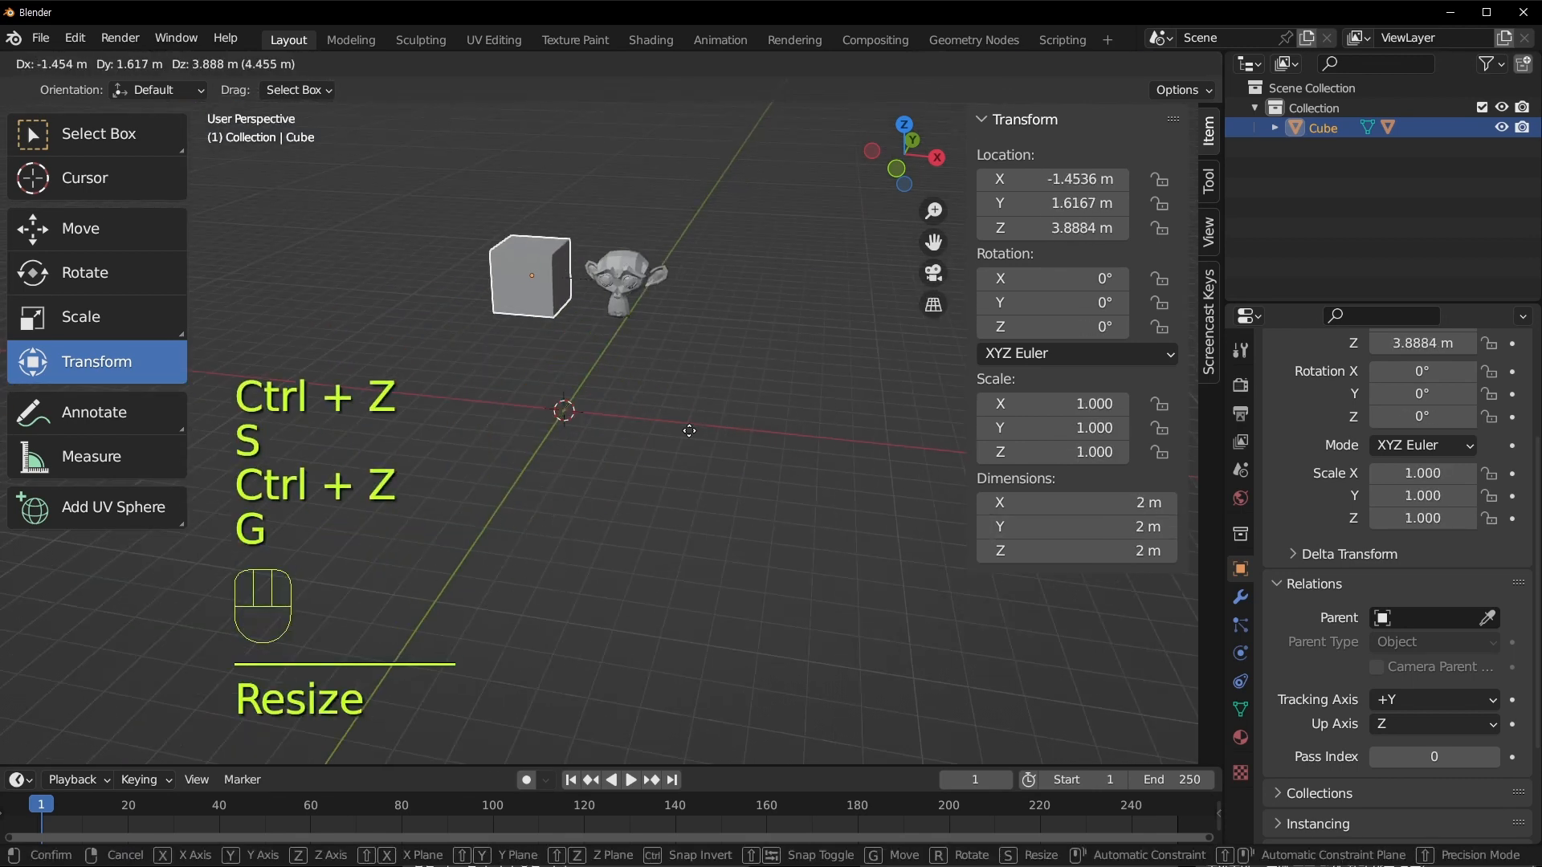
click(682, 449)
key(ctrl+z)
scroll(665, 485, up, 6)
click(692, 452)
click(527, 344)
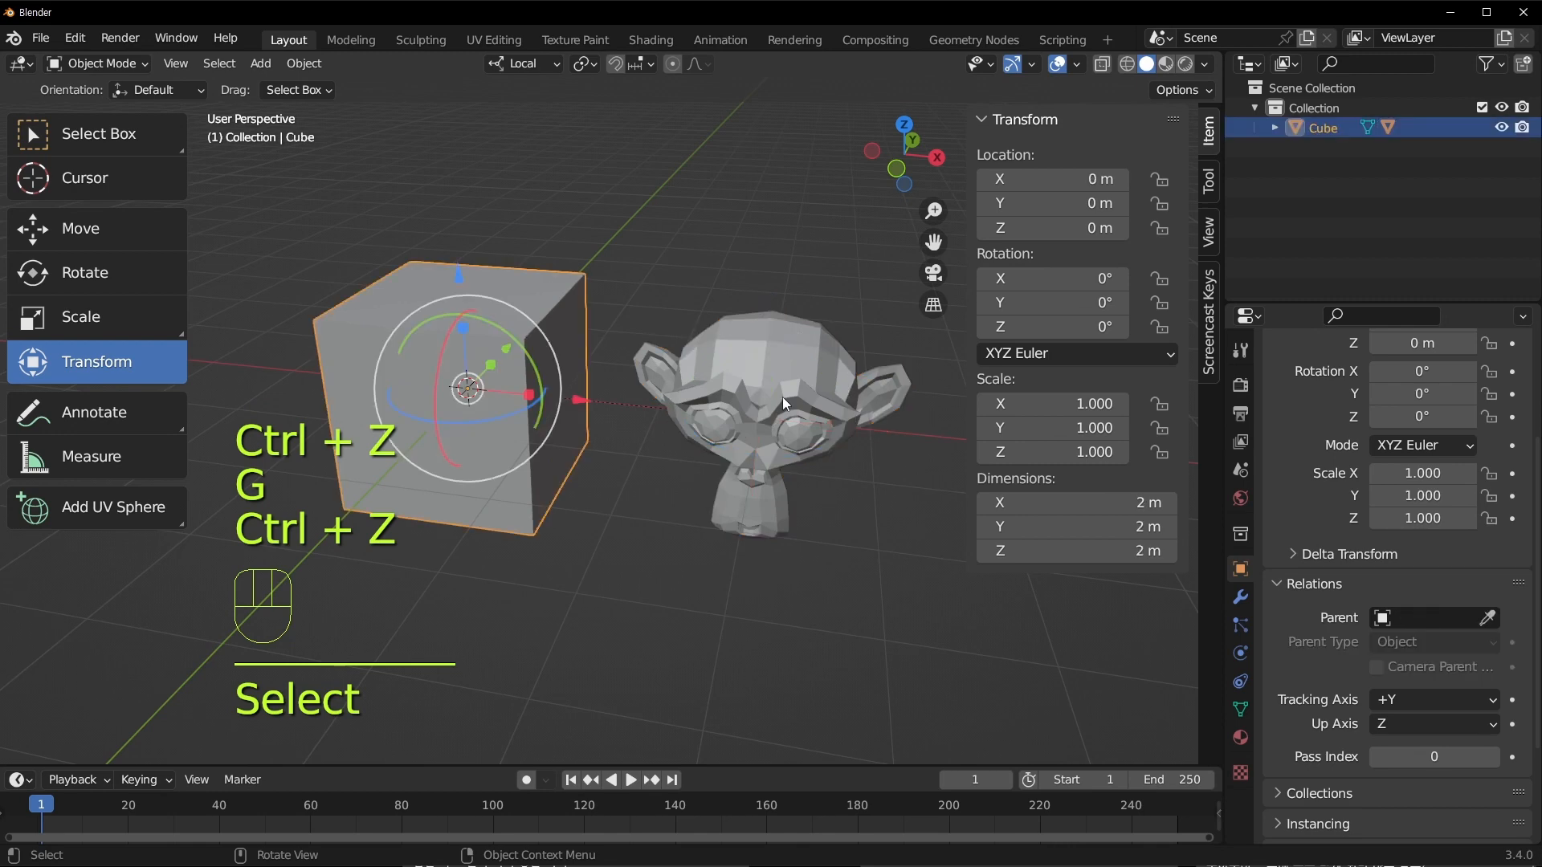
Try scaling the parent cube up to about 1.65 on all axes, and undo the scaling
click(782, 396)
click(471, 341)
middle_drag(601, 468, 654, 429)
scroll(640, 445, down, 5)
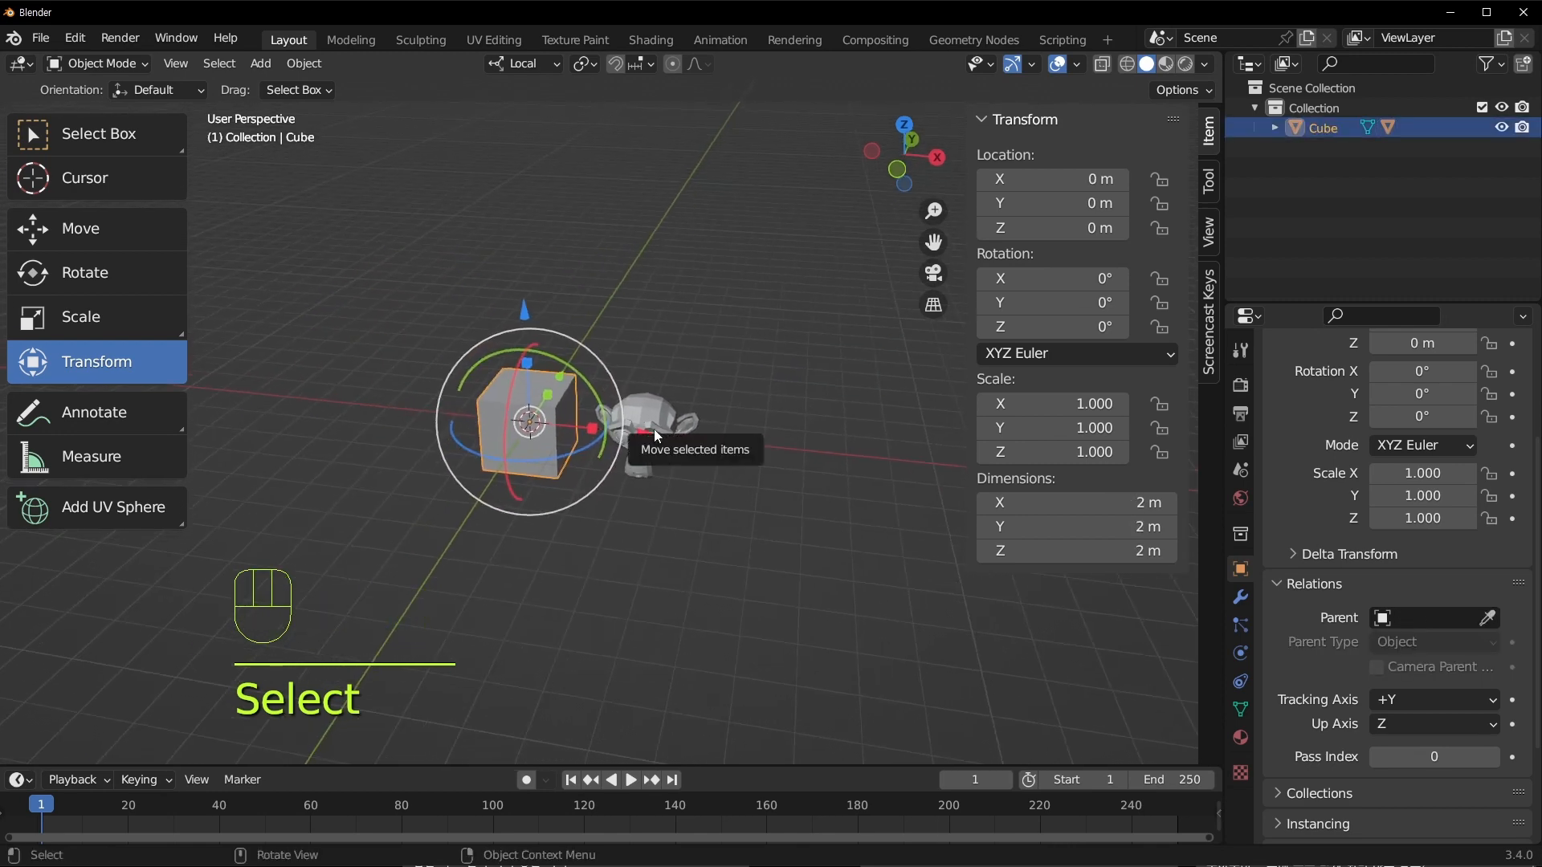
scroll(649, 525, up, 3)
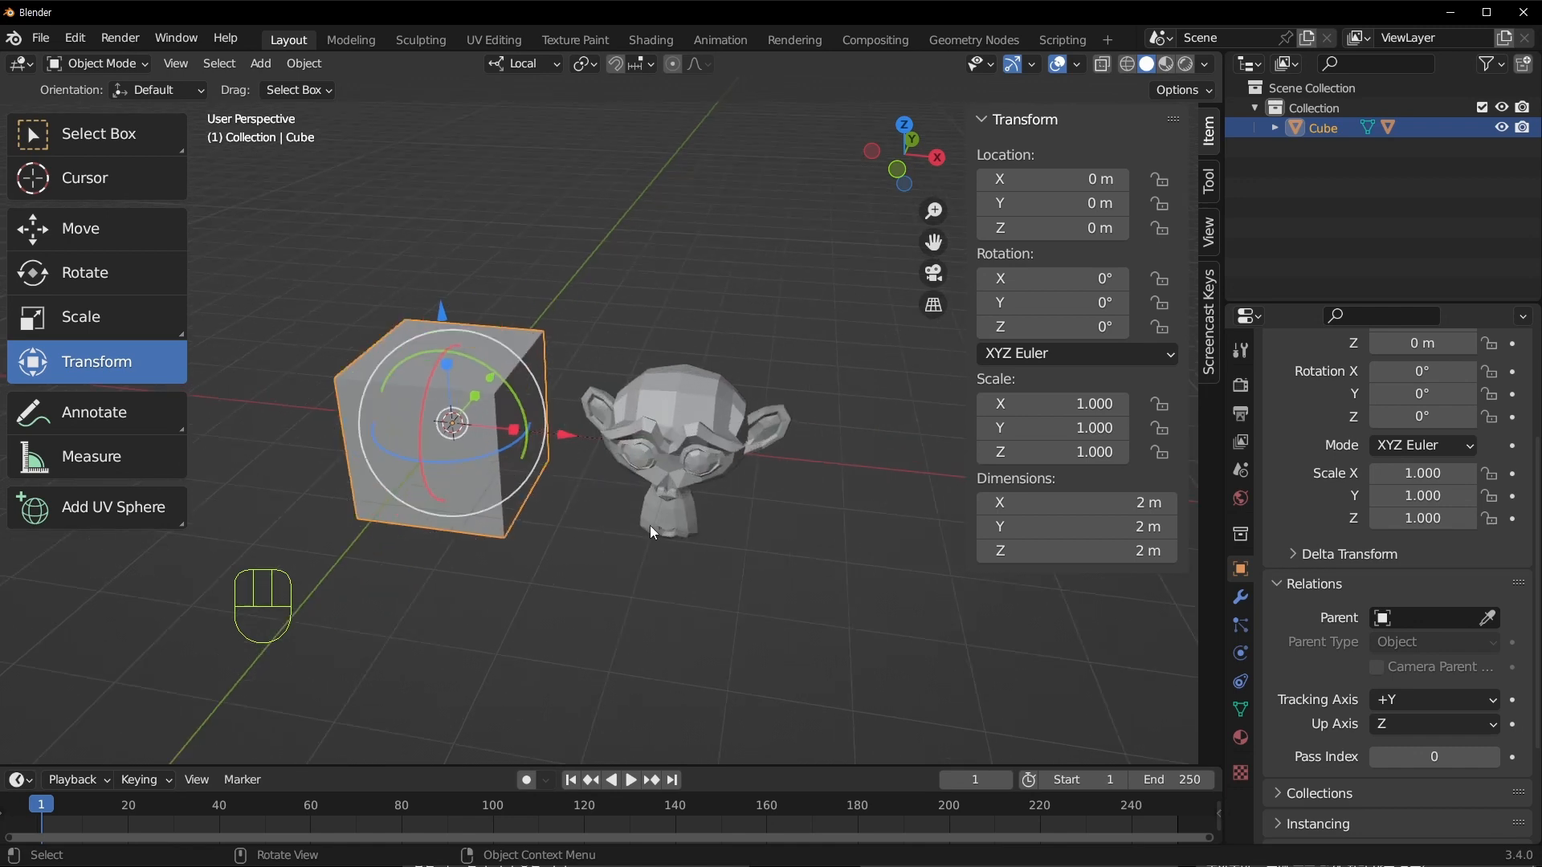
scroll(648, 525, down, 3)
key(s)
click(808, 432)
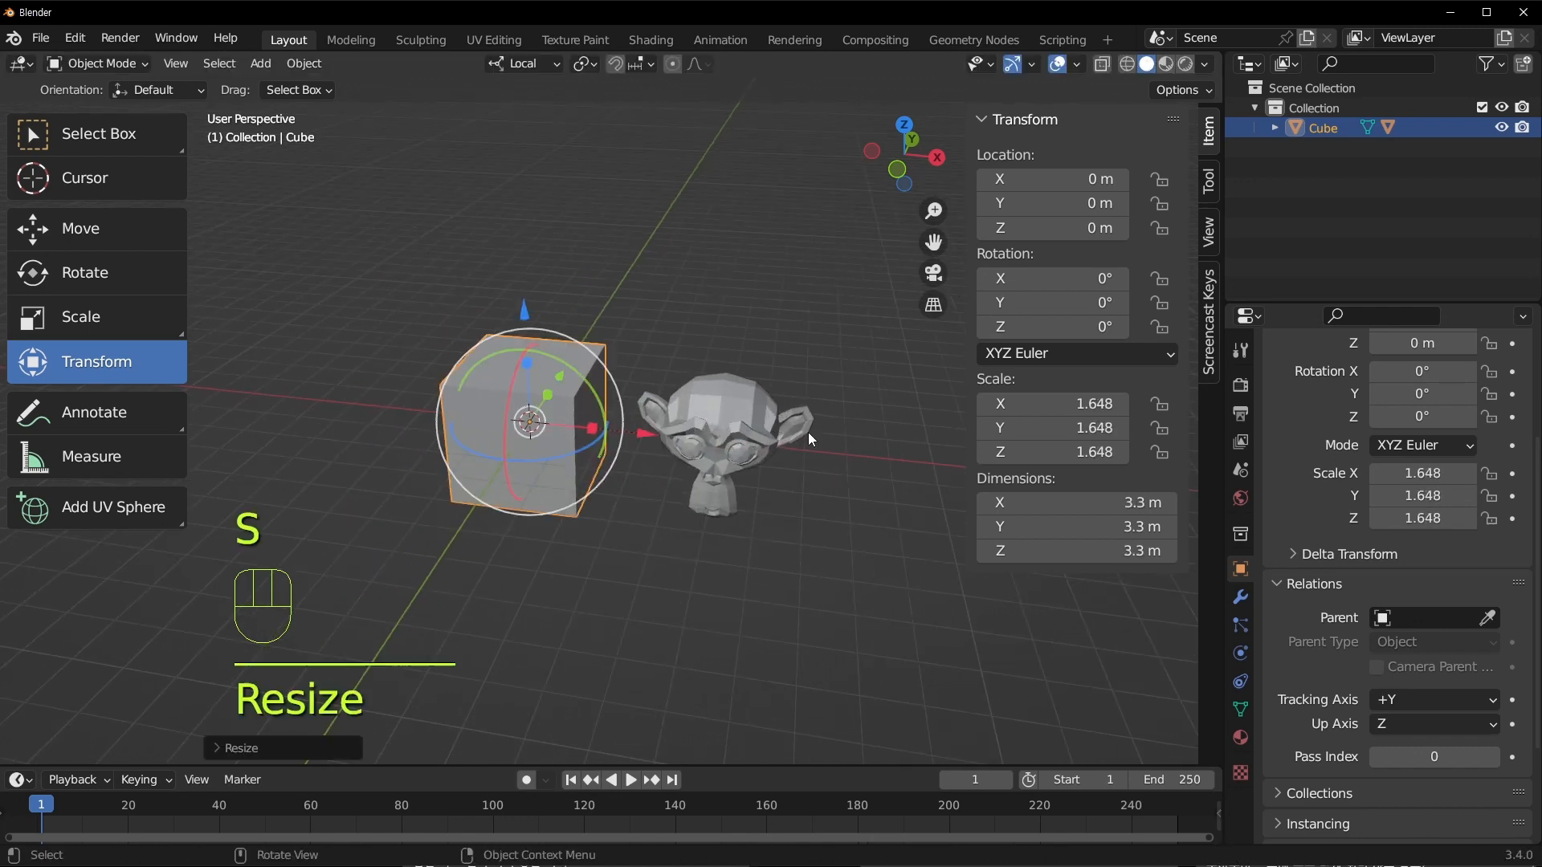
key(ctrl+z)
Move the parent cube along its X axis and set its X location to 10 m
drag(642, 433, 936, 438)
shift+middle_drag(935, 438, 555, 334)
double_click(1066, 189)
text(10)
key(Return)
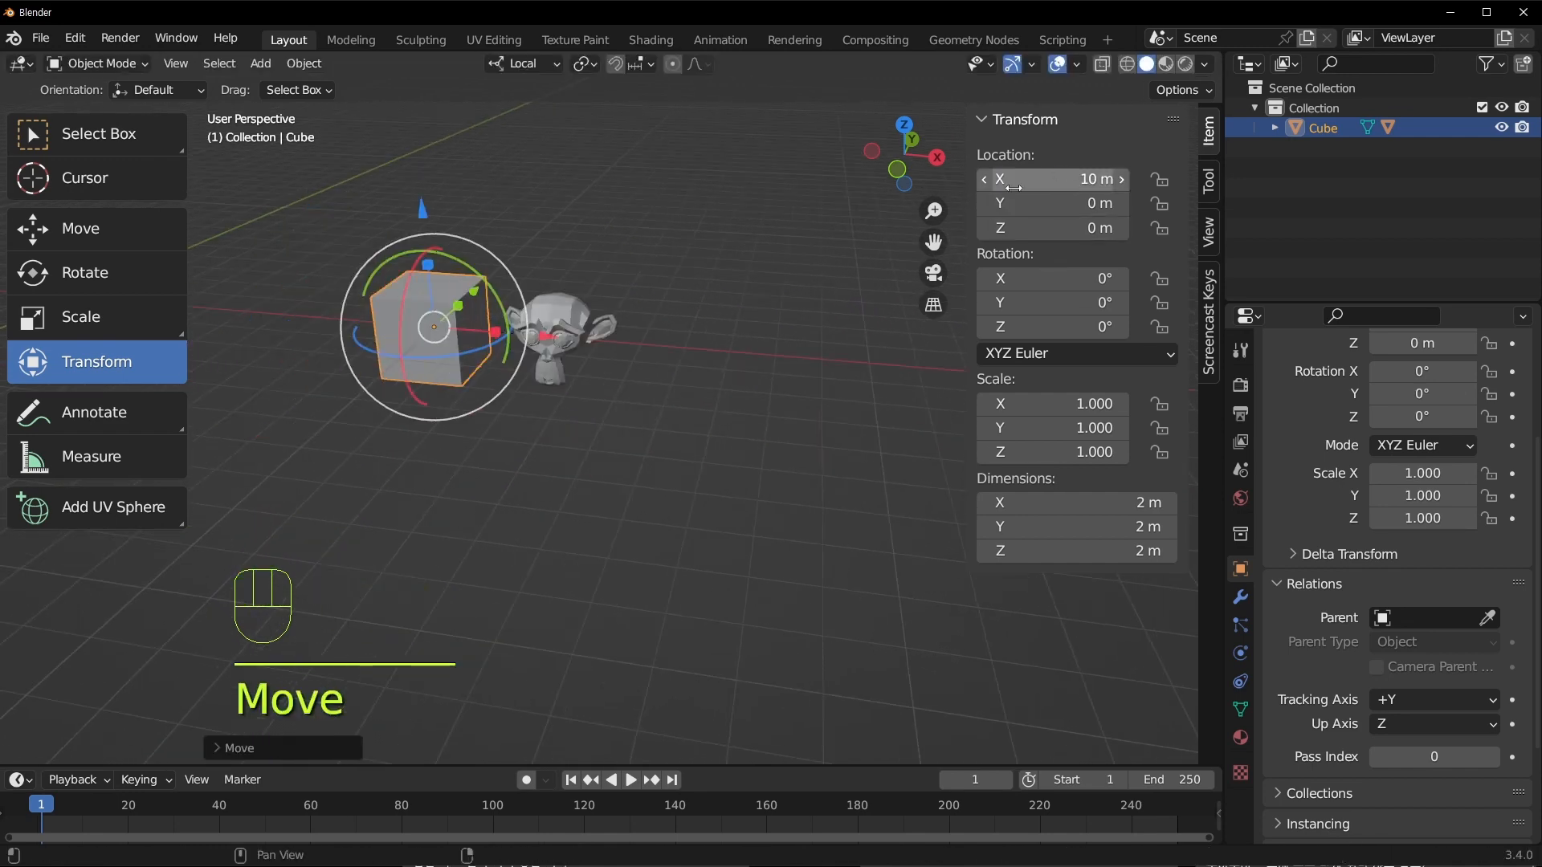
Rotate the parent cube about its Y axis and set its Y rotation to 45°
drag(470, 263, 490, 291)
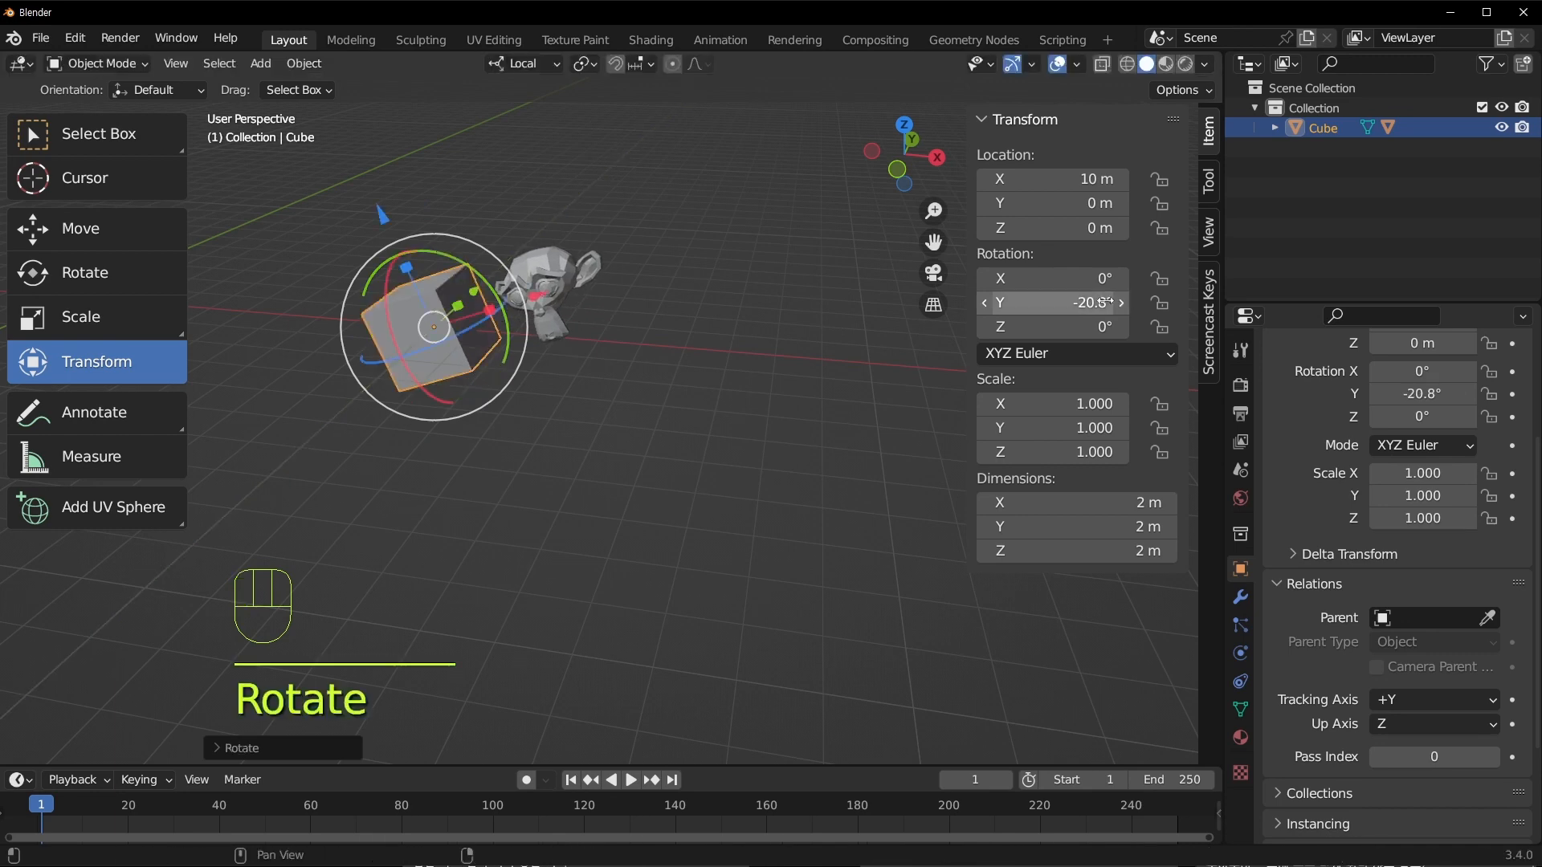
double_click(1082, 301)
text(45)
key(Return)
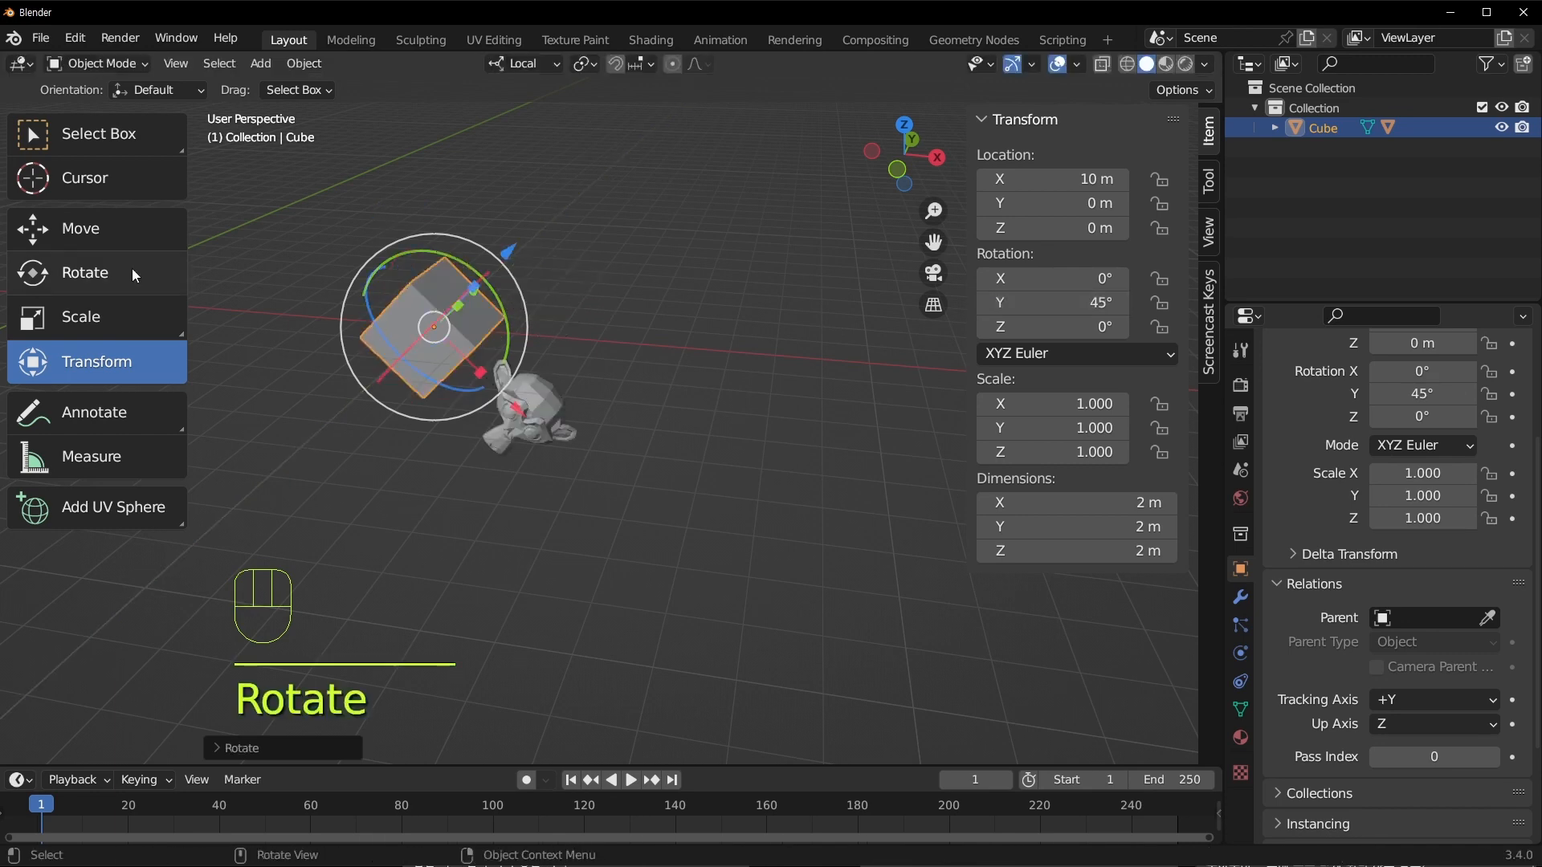
scroll(596, 284, up, 3)
shift+middle_drag(596, 284, 604, 238)
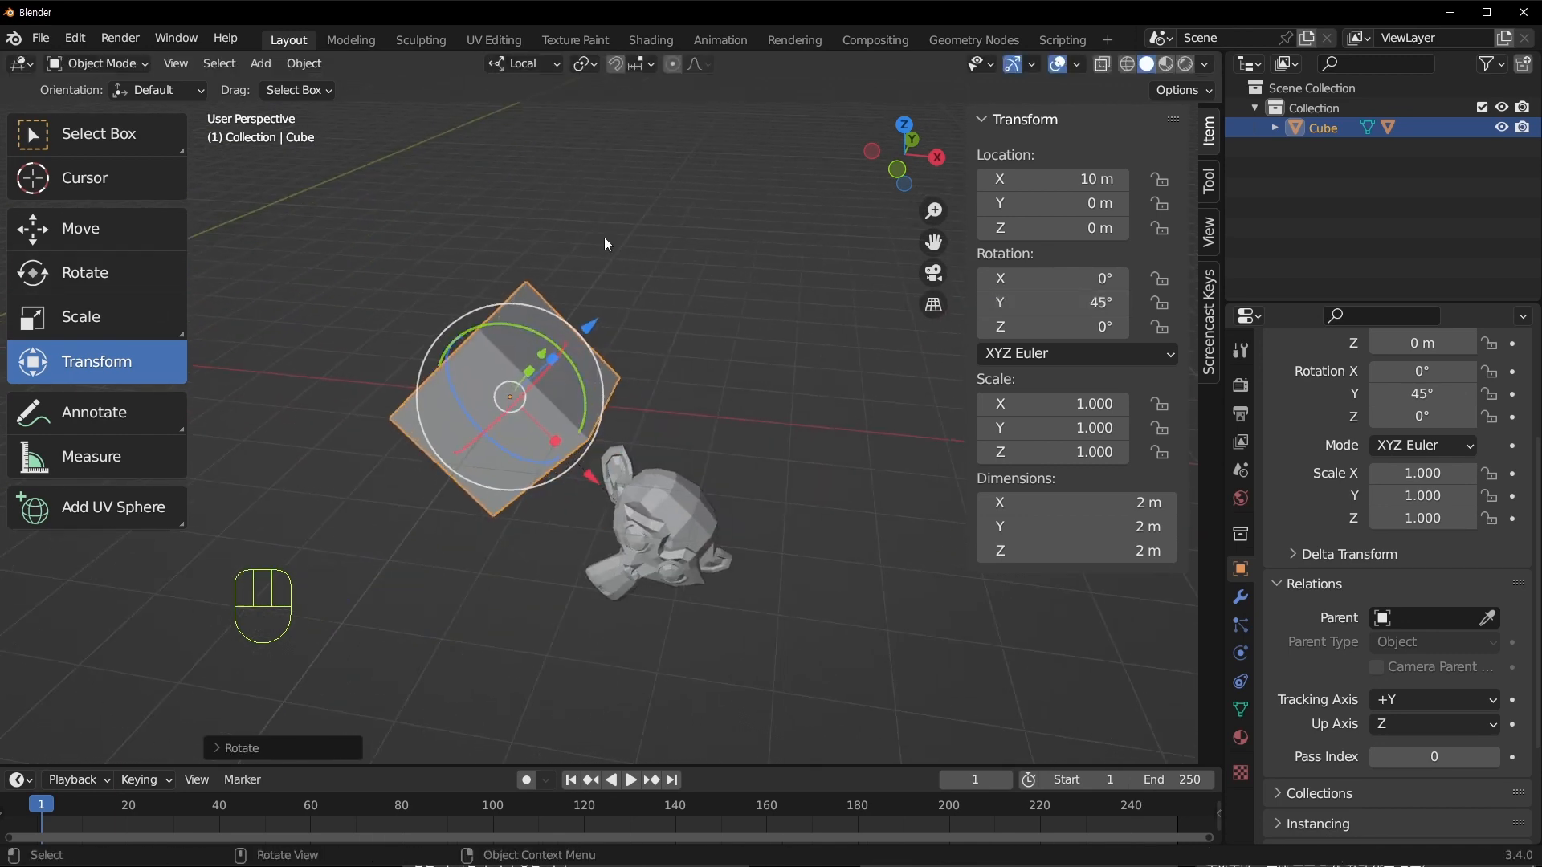
Select Suzanne and the cube alternately to compare the child's transform values with the parent's
click(697, 517)
middle_drag(804, 581, 804, 541)
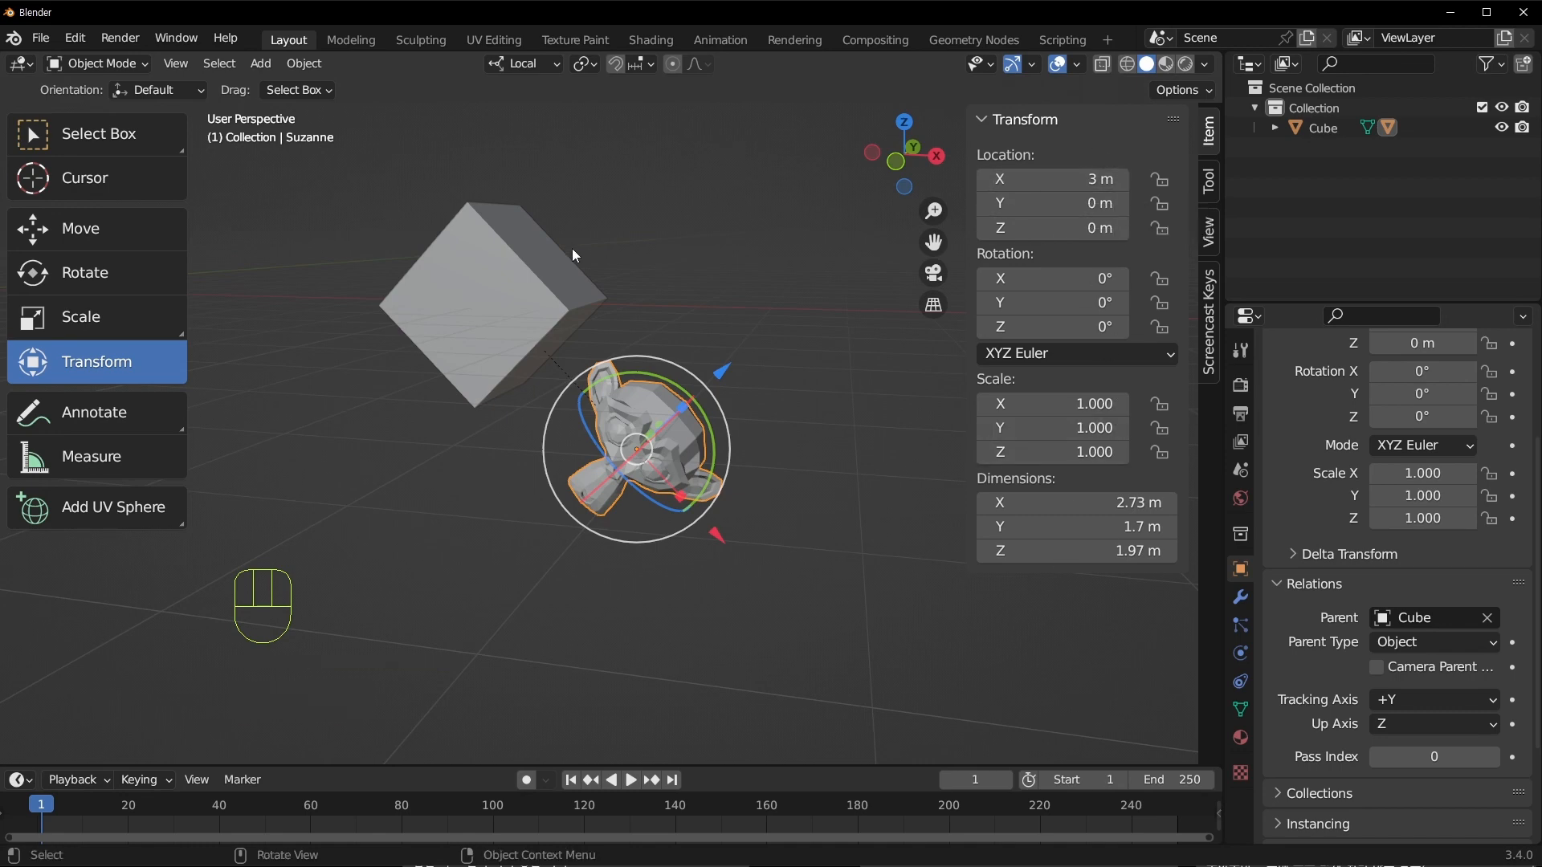
click(538, 262)
click(697, 485)
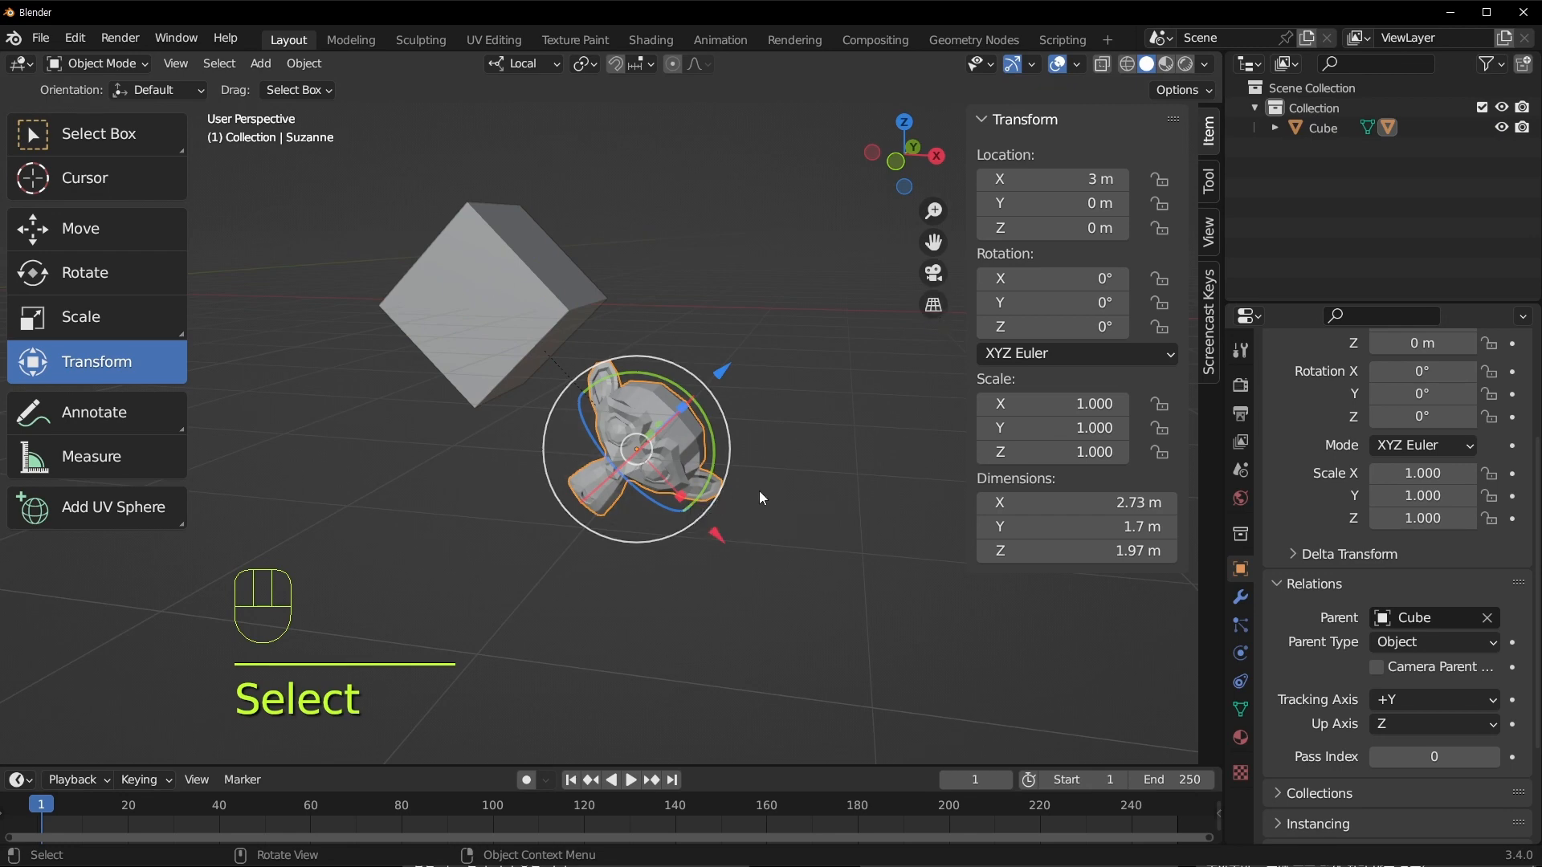
click(482, 322)
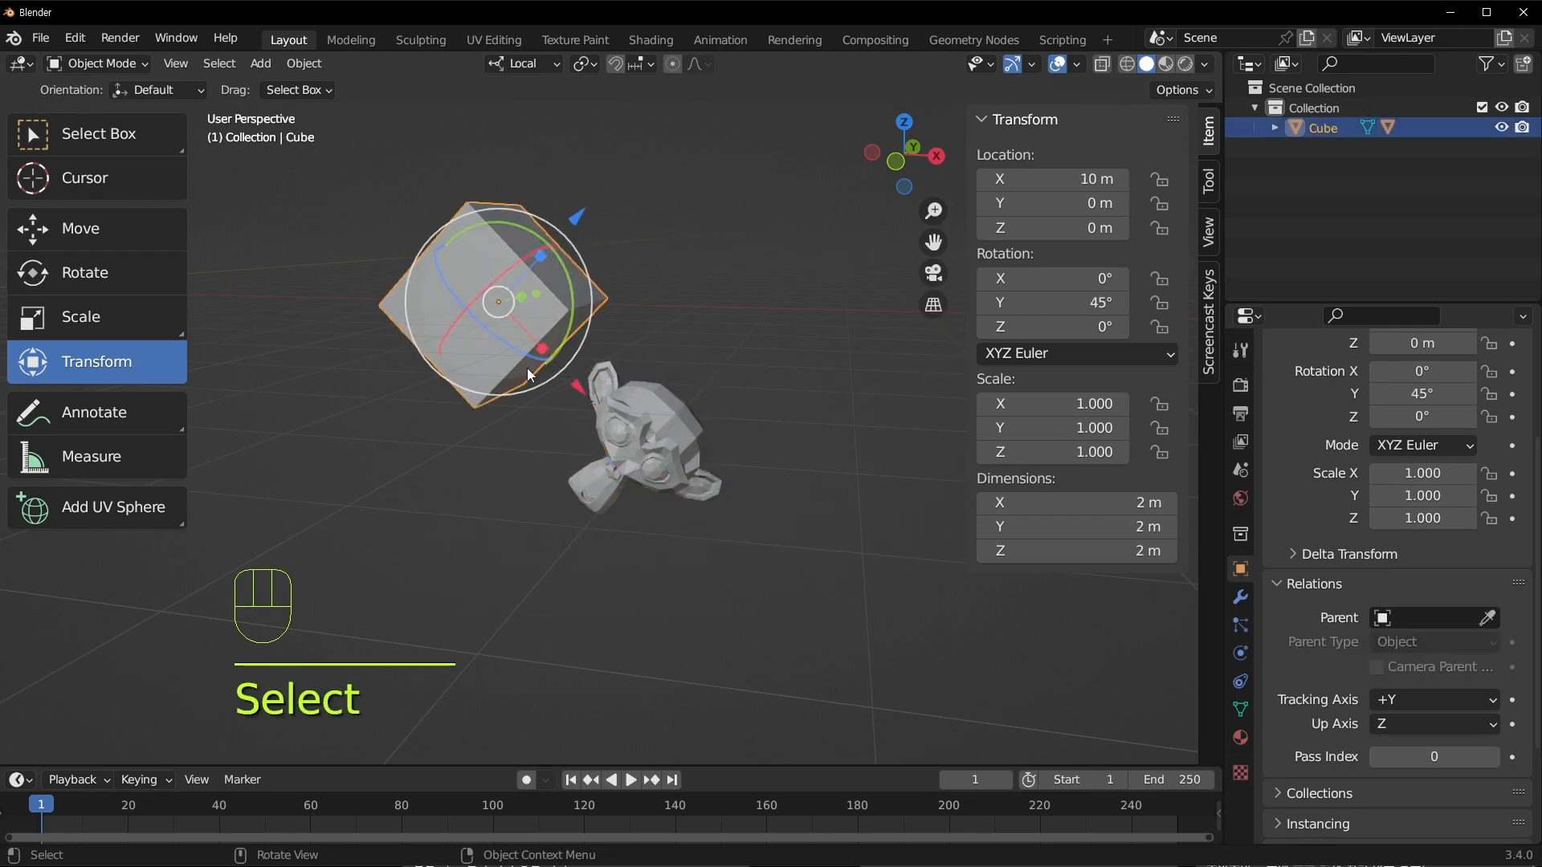
Reset the parent cube's X location to 0 m and its Y rotation to 0°
middle_drag(527, 369, 475, 373)
click(1041, 183)
text(0)
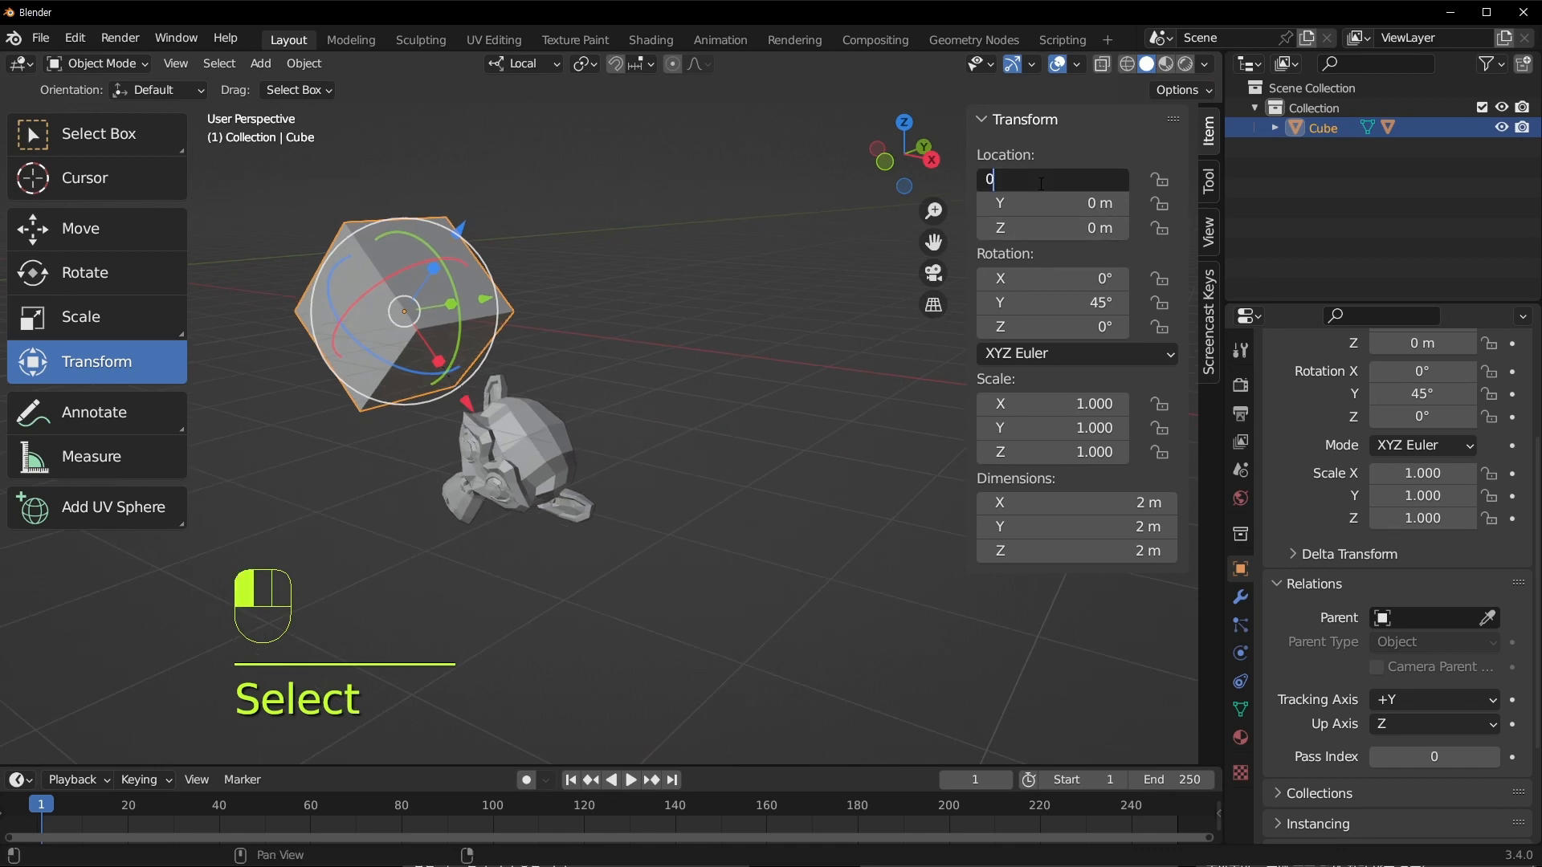
key(Return)
click(1046, 300)
text(0)
key(Return)
Select Suzanne and clear Cube from its Parent setting
middle_drag(608, 410, 649, 411)
scroll(649, 411, down, 5)
shift+middle_drag(474, 381, 749, 416)
scroll(727, 445, up, 3)
click(749, 416)
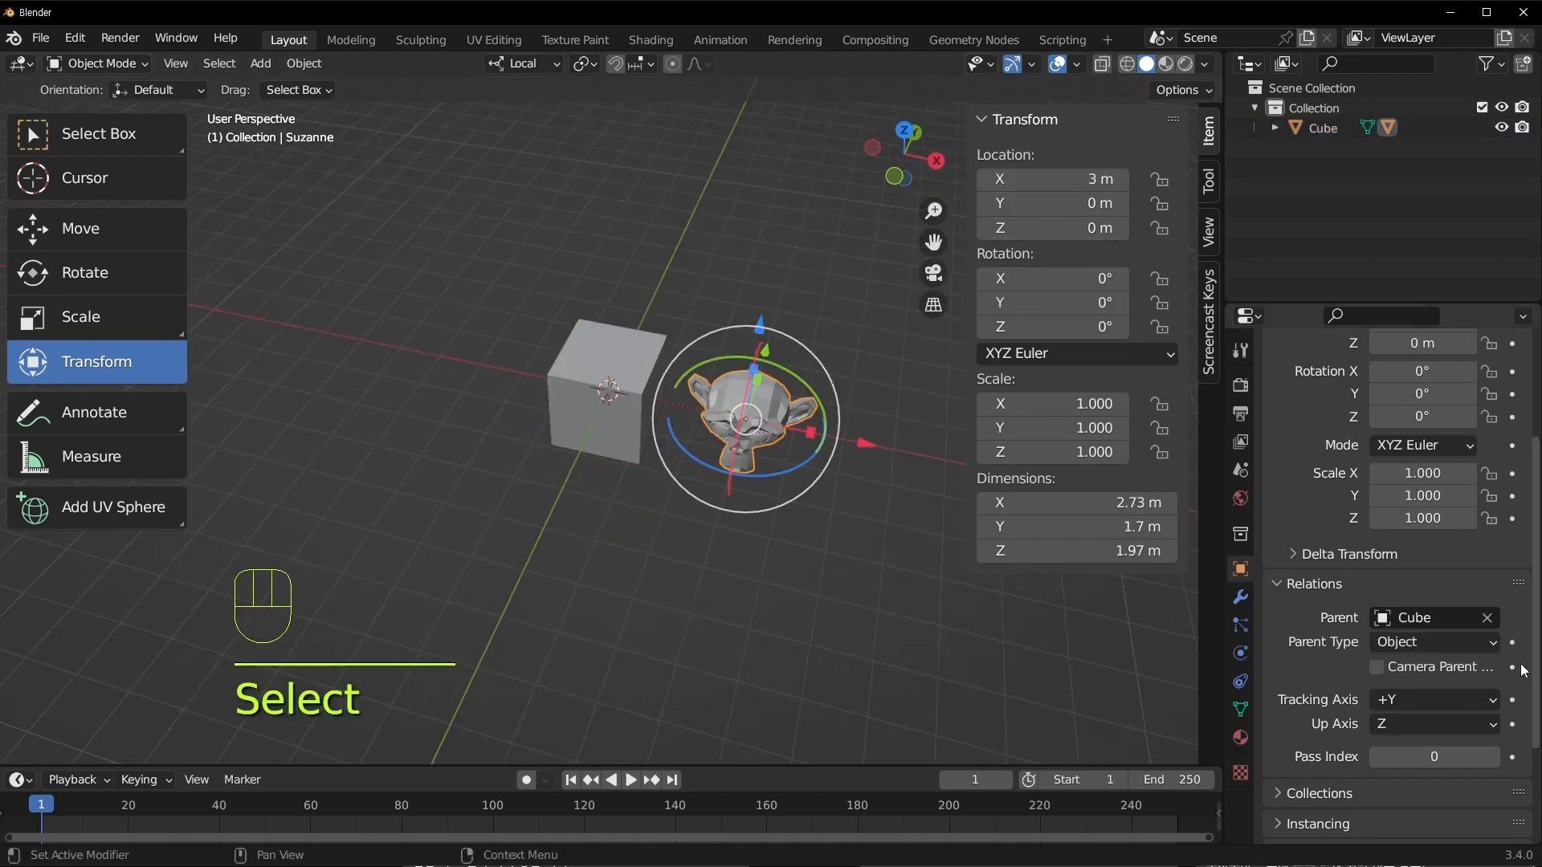
click(1488, 619)
middle_drag(883, 574, 754, 464)
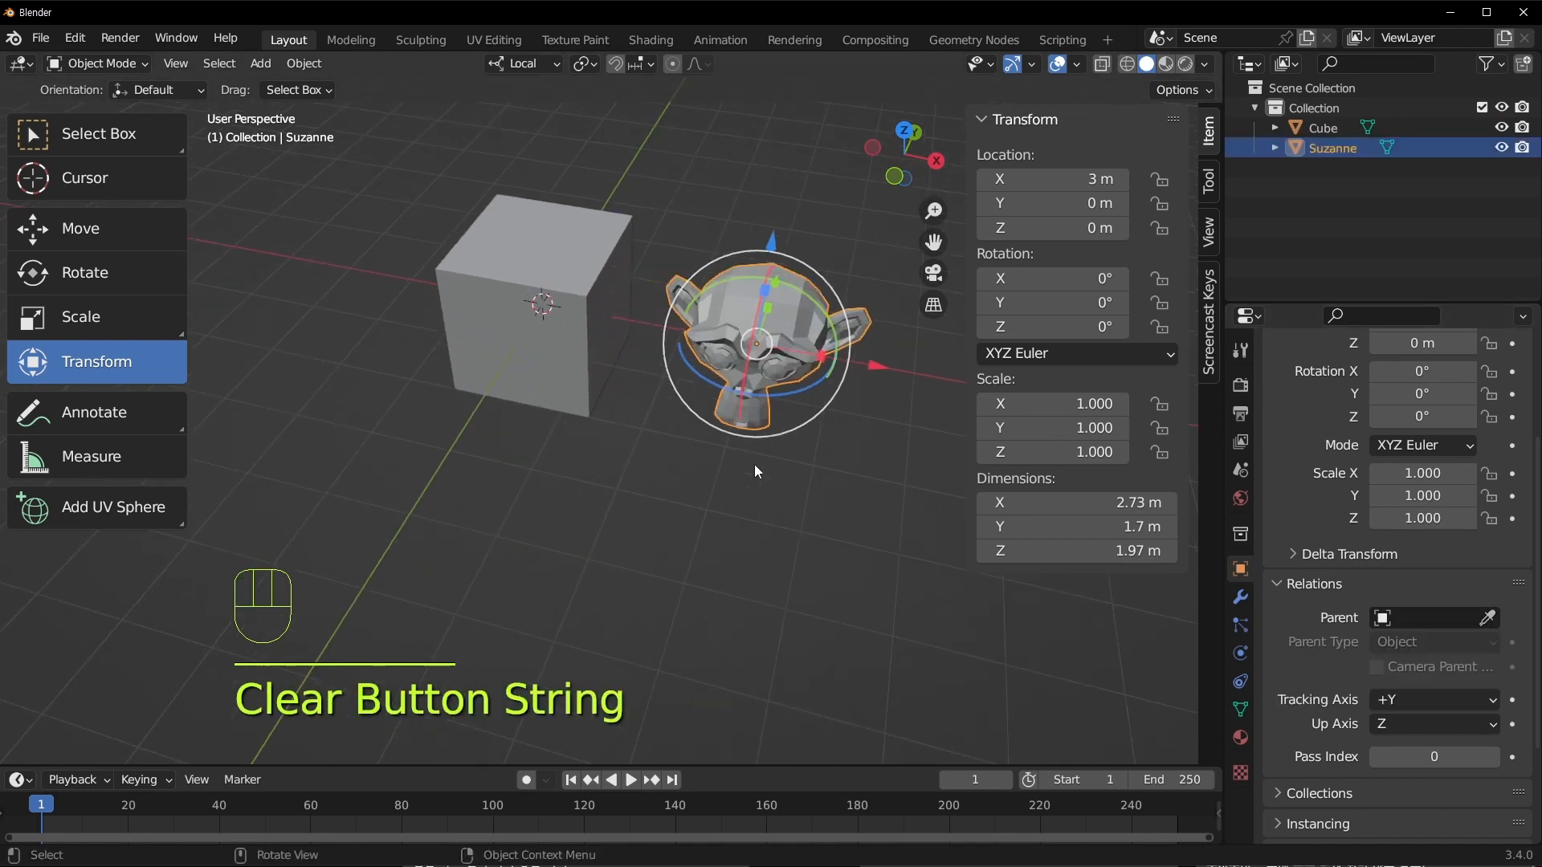
Try setting unparented Suzanne's X location to 10 m and Y rotation to 45°, and undo both entered values
drag(1042, 176, 1048, 175)
click(1048, 176)
text(10)
key(Return)
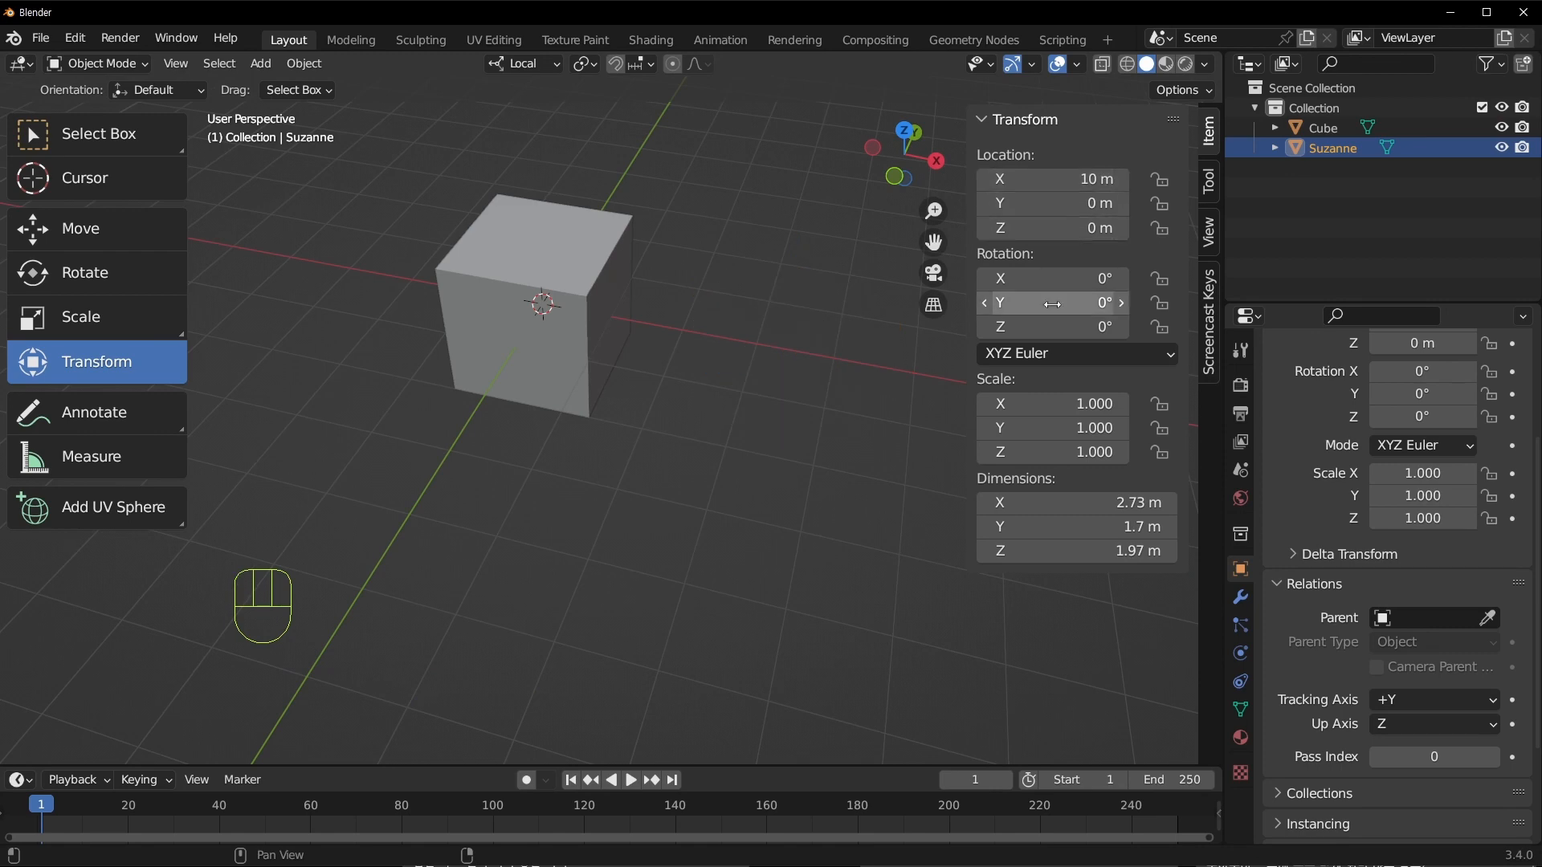
click(1052, 304)
text(45)
key(Return)
key(KP_Decimal)
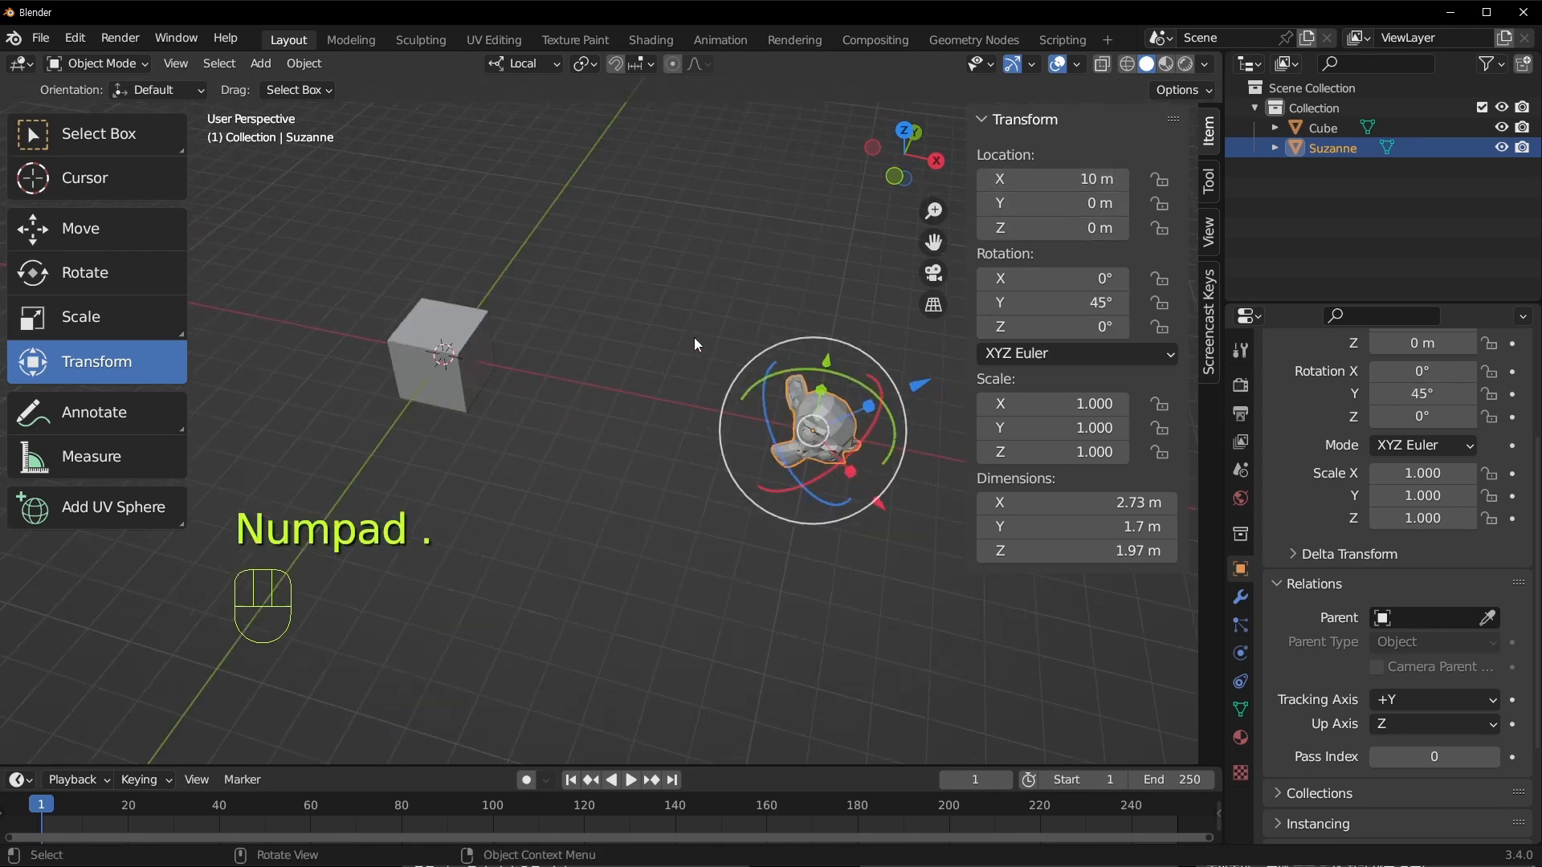
scroll(584, 302, down, 5)
scroll(253, 340, up, 2)
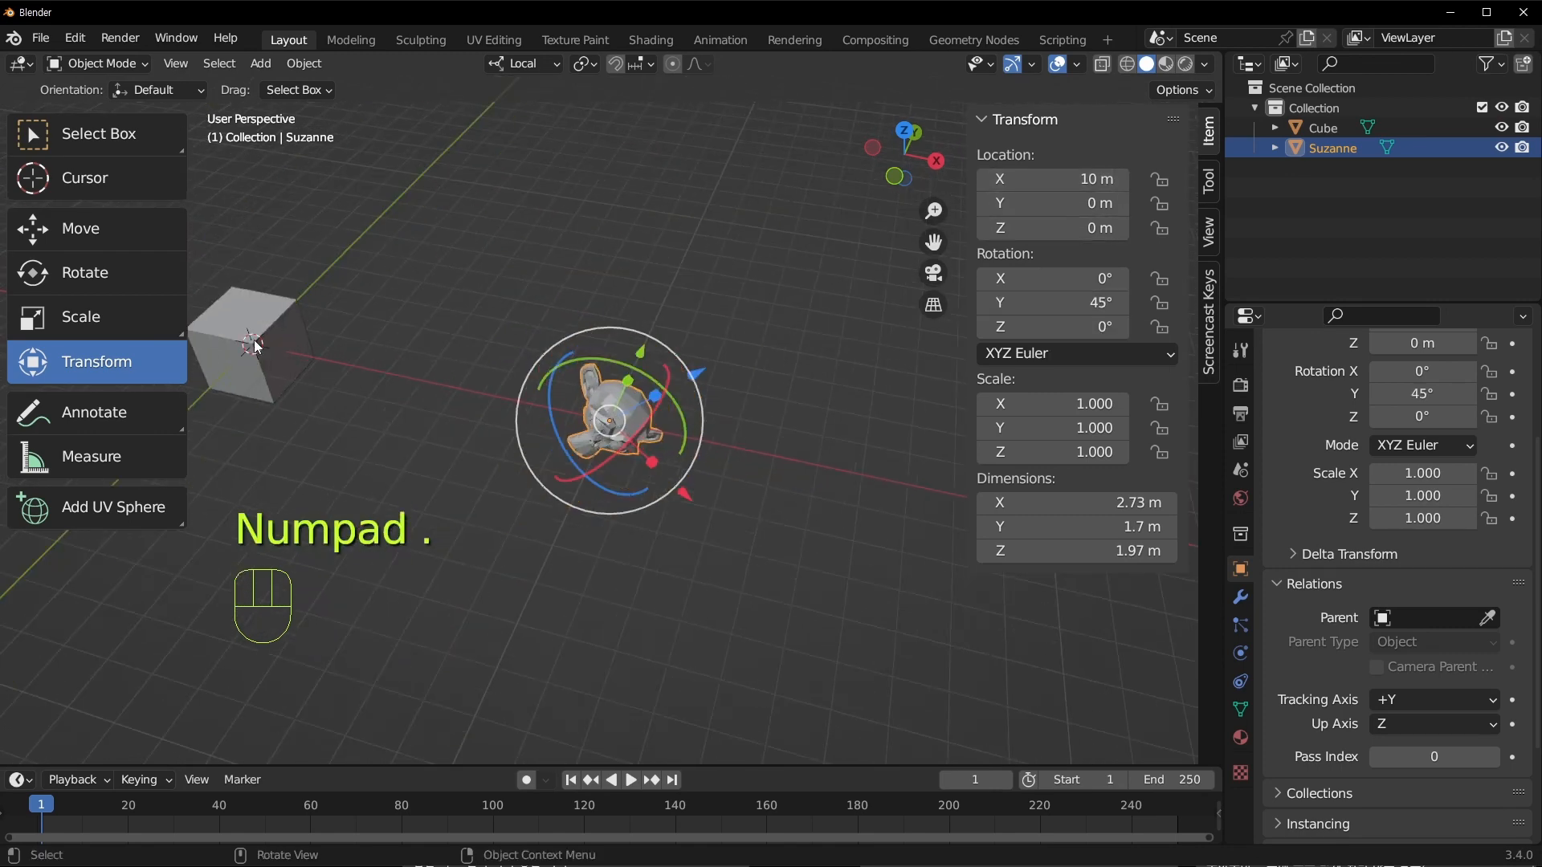
shift+middle_drag(285, 340, 310, 326)
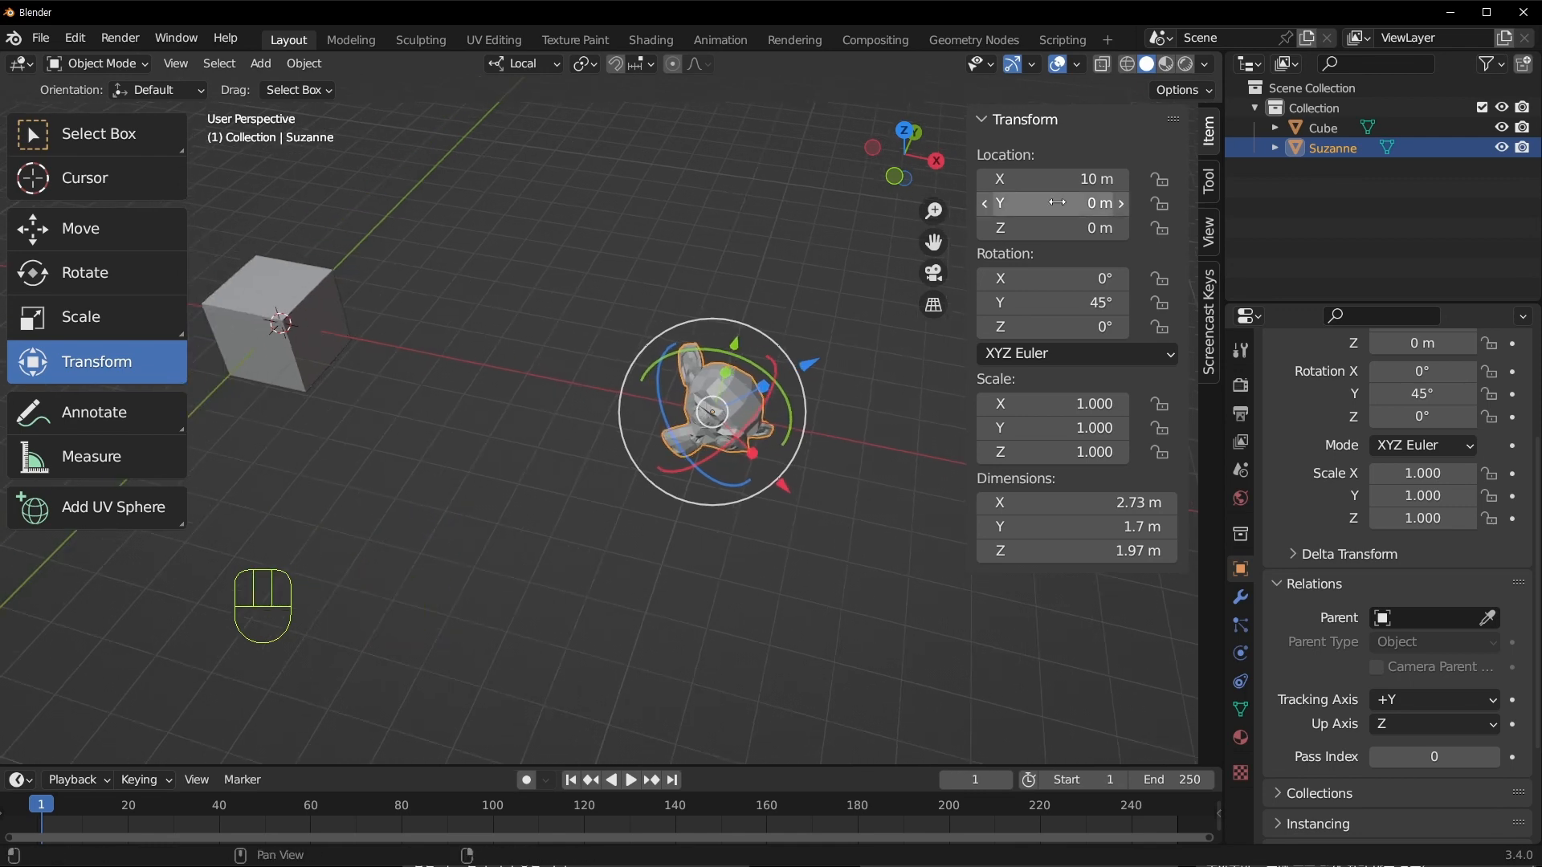
key(ctrl+z)
key(ctrl+z)
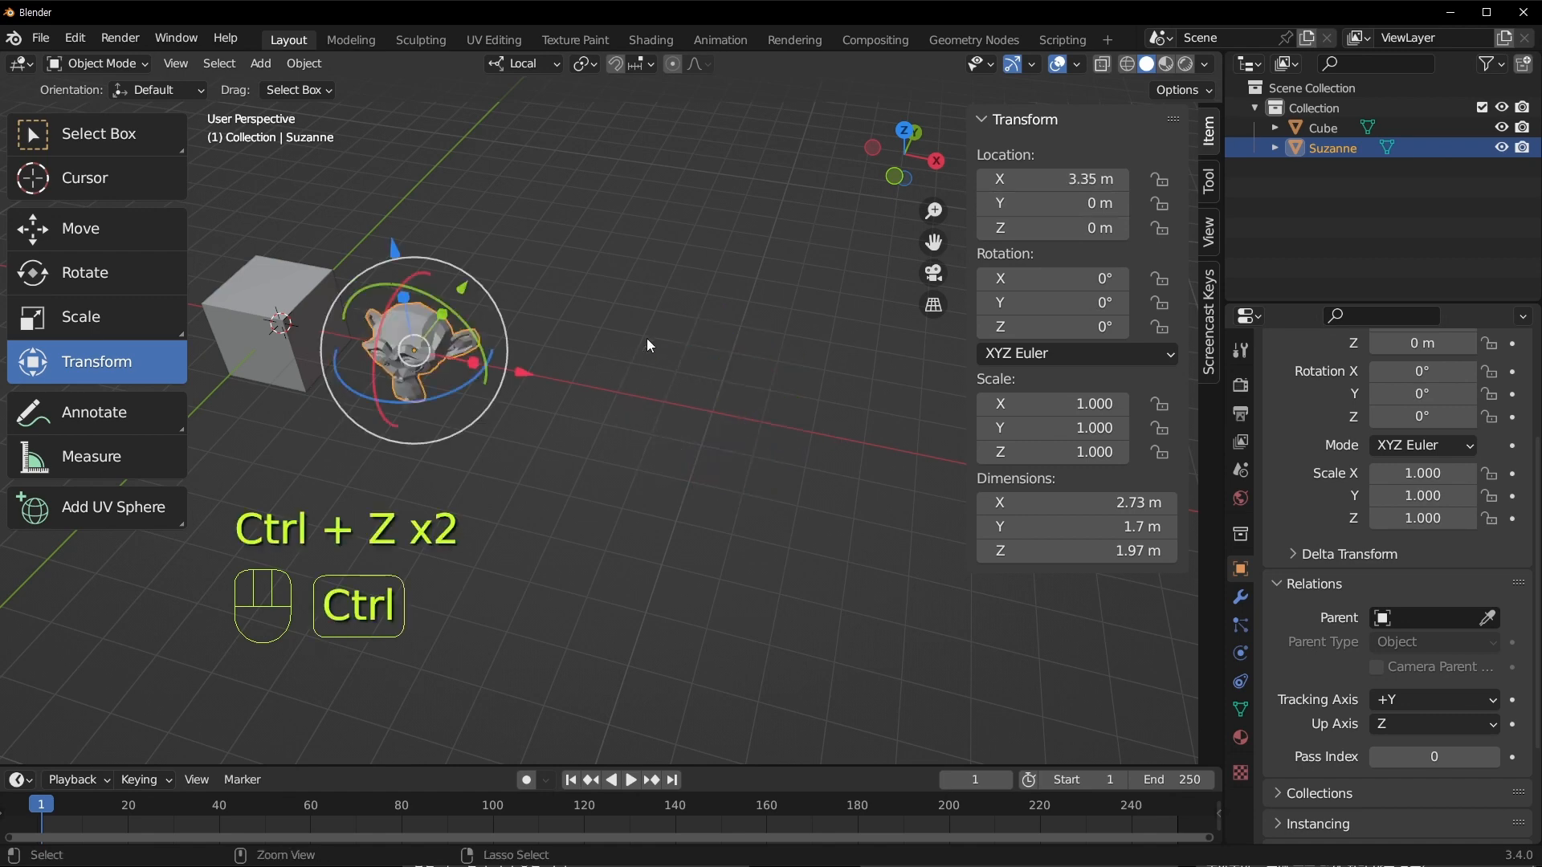
Add the cube to the selection as active object, parent Suzanne to it with the Object option, and deselect everything
shift+click(279, 324)
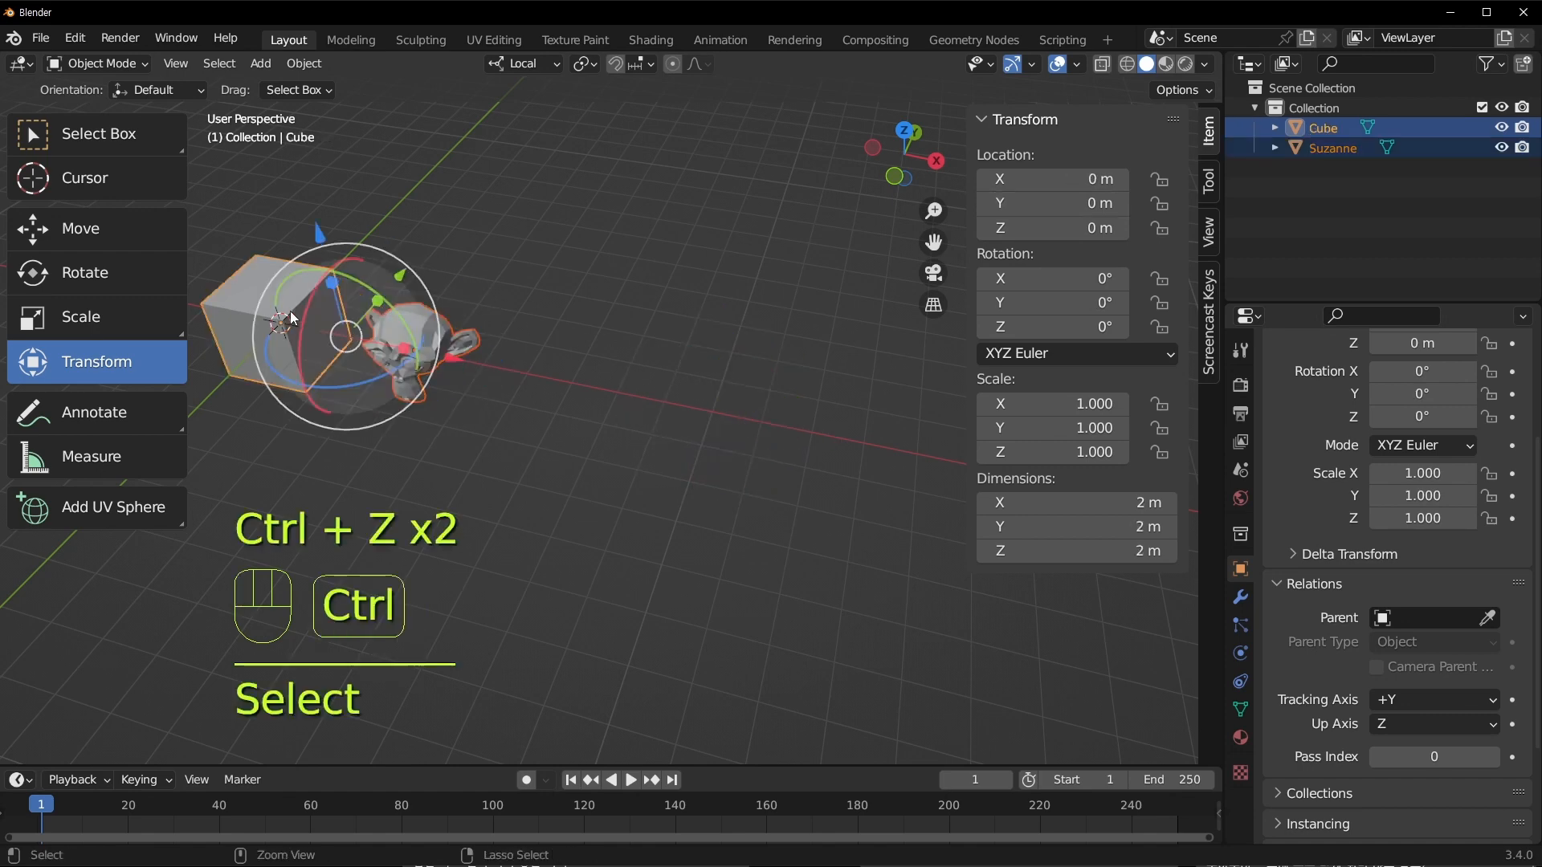
key(ctrl+p)
click(291, 310)
click(378, 151)
Select the parent cube and move it along the X axis to about 12 m
click(287, 267)
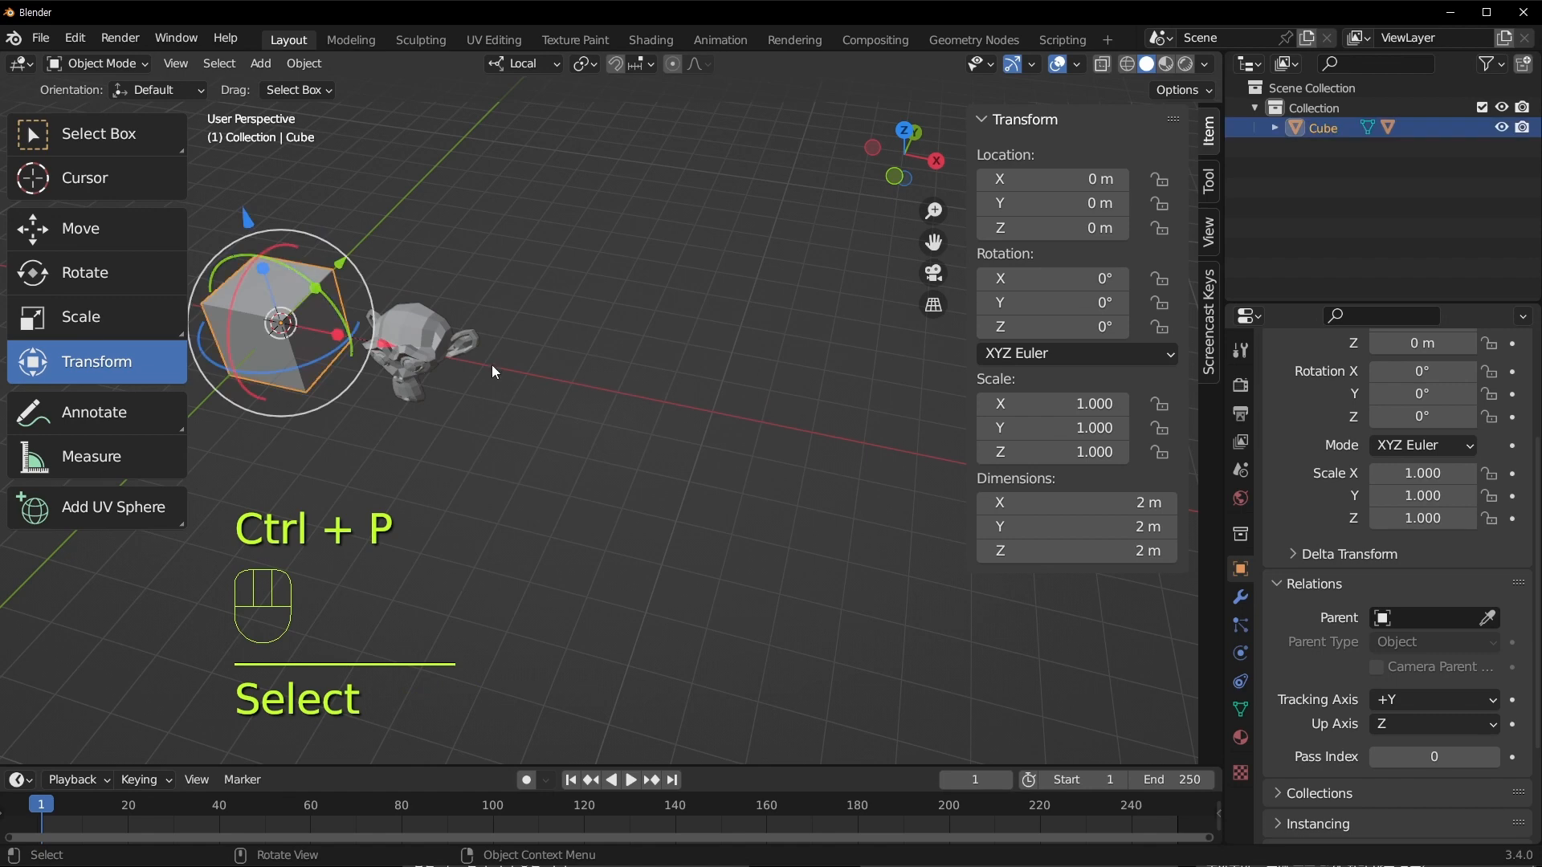
drag(381, 348, 908, 645)
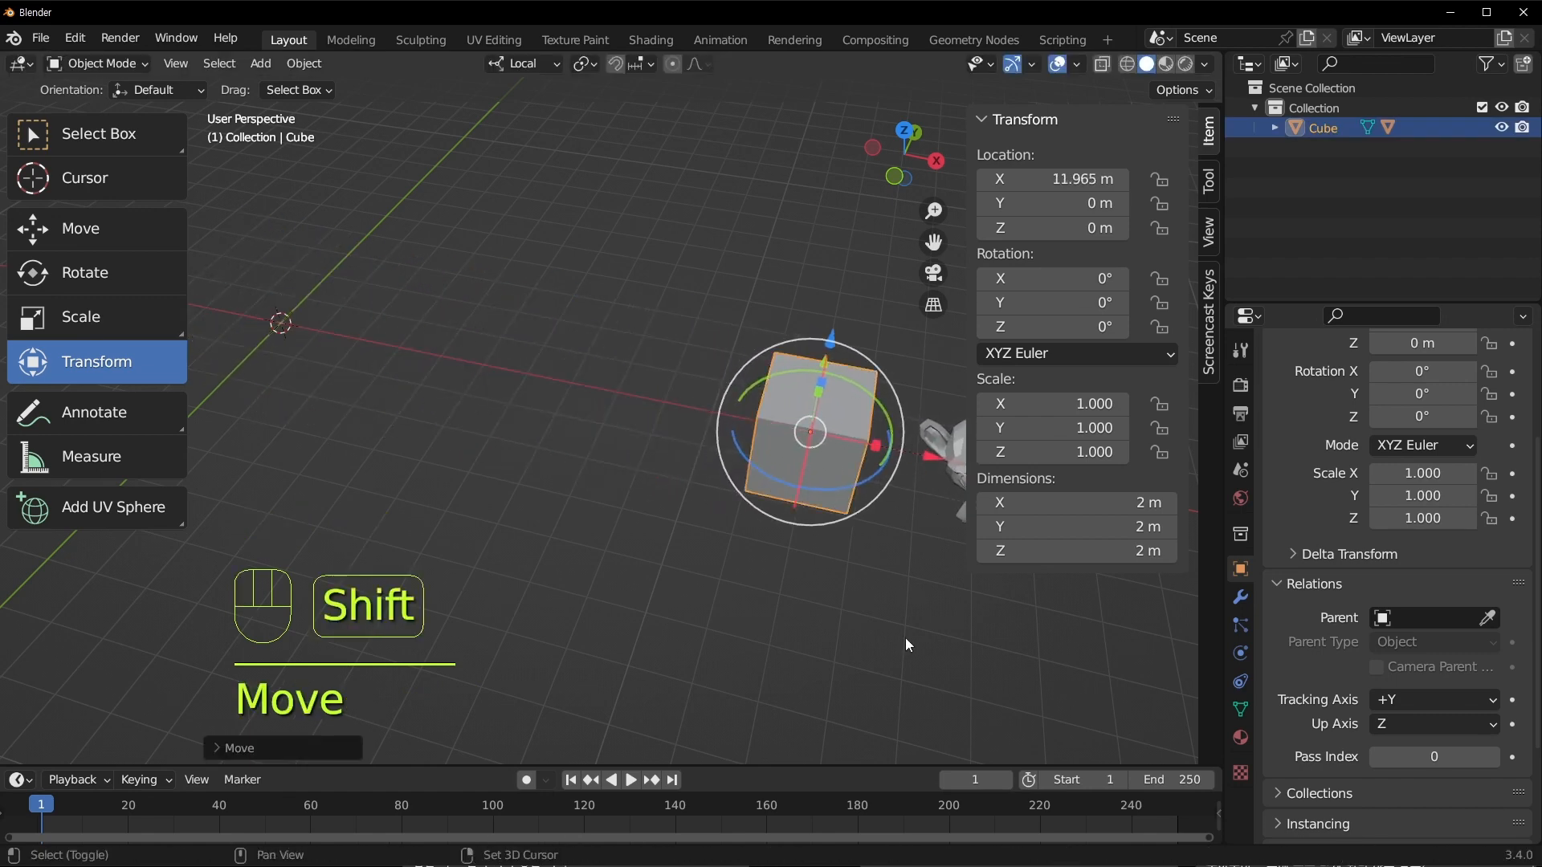
shift+middle_drag(816, 408, 497, 396)
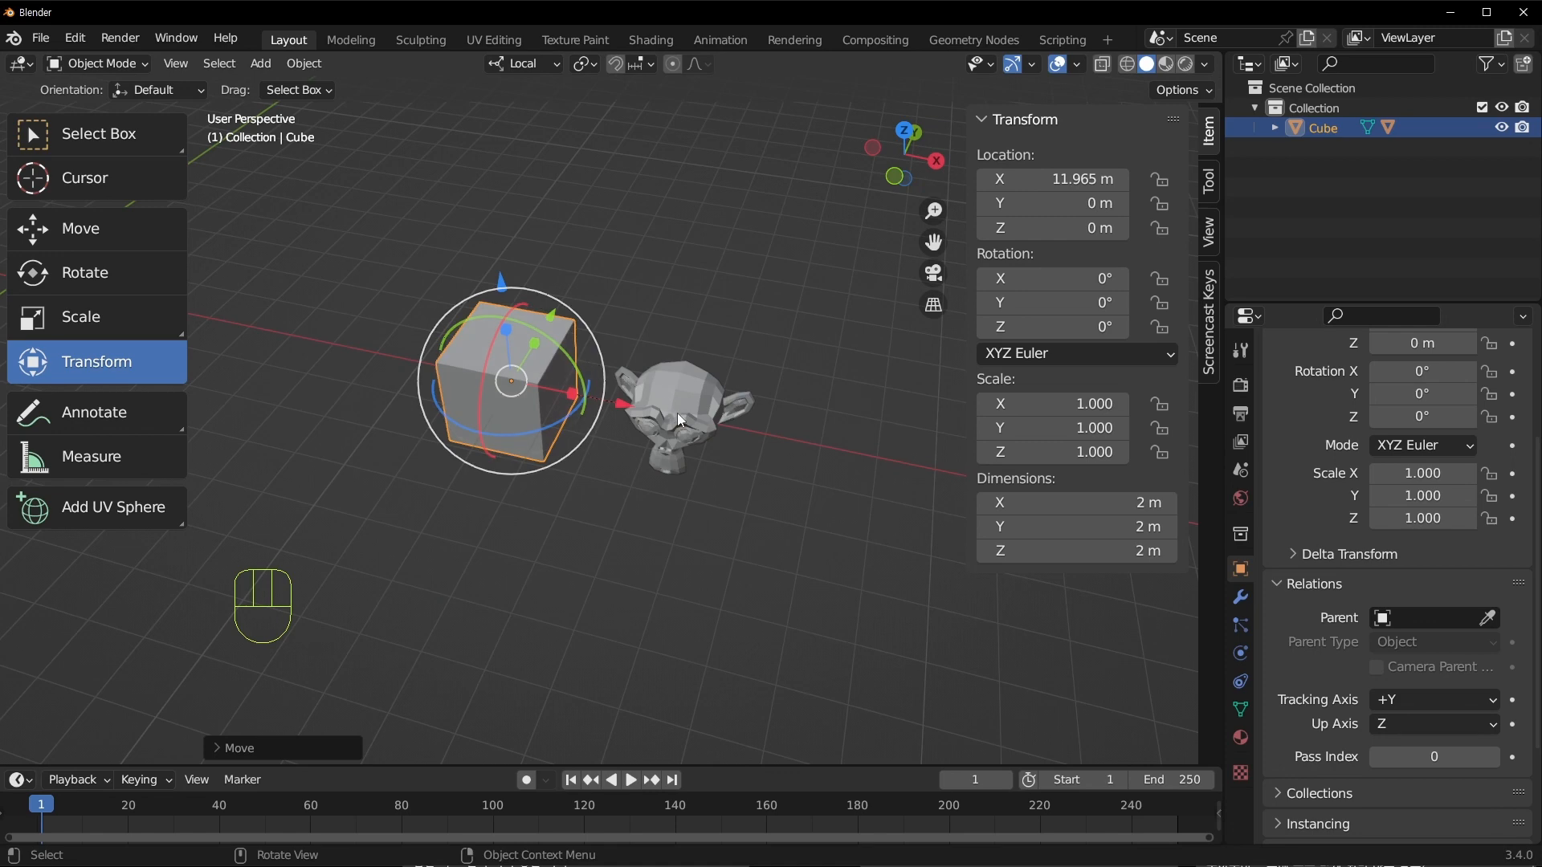
right_click(565, 359)
drag(620, 396, 655, 403)
Select Suzanne and try X locations of 32 m and 3 m relative to its parent cube
click(685, 409)
scroll(706, 405, up, 3)
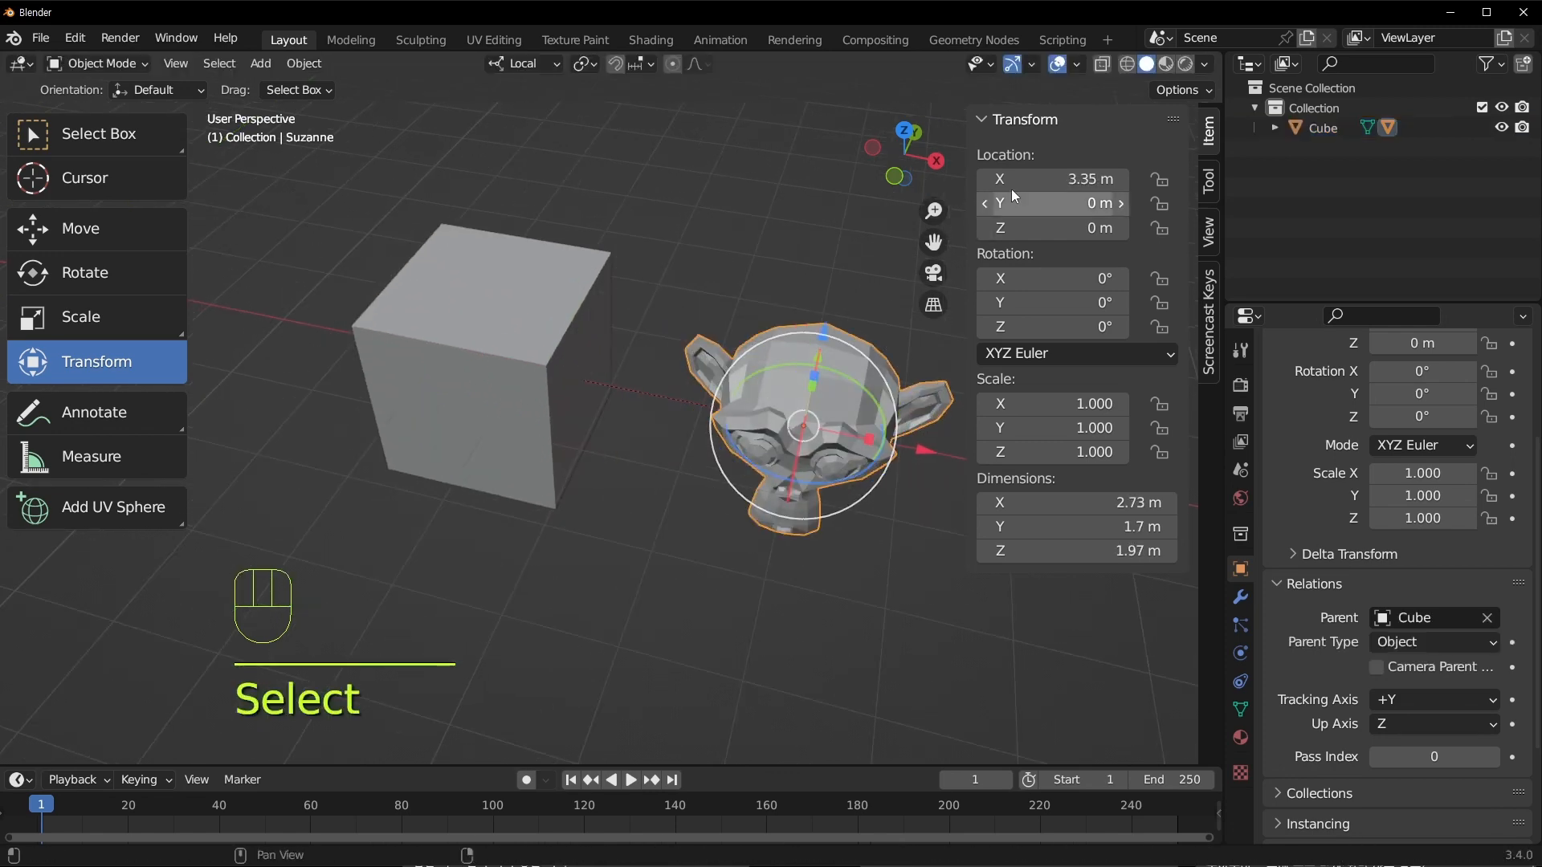
click(1014, 179)
text(32)
key(Return)
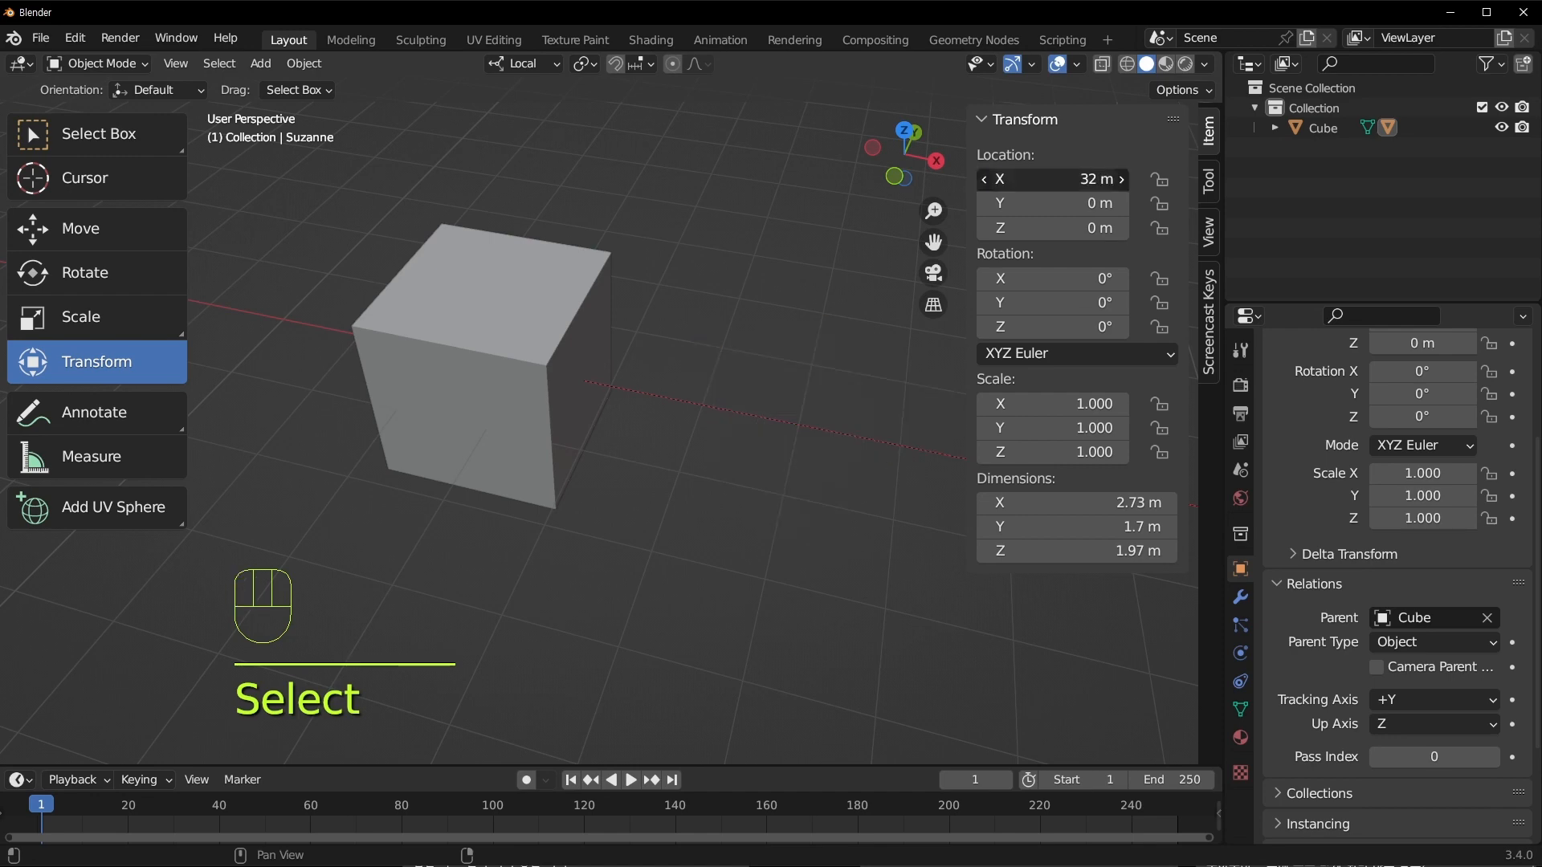
click(1052, 178)
text(3)
key(Return)
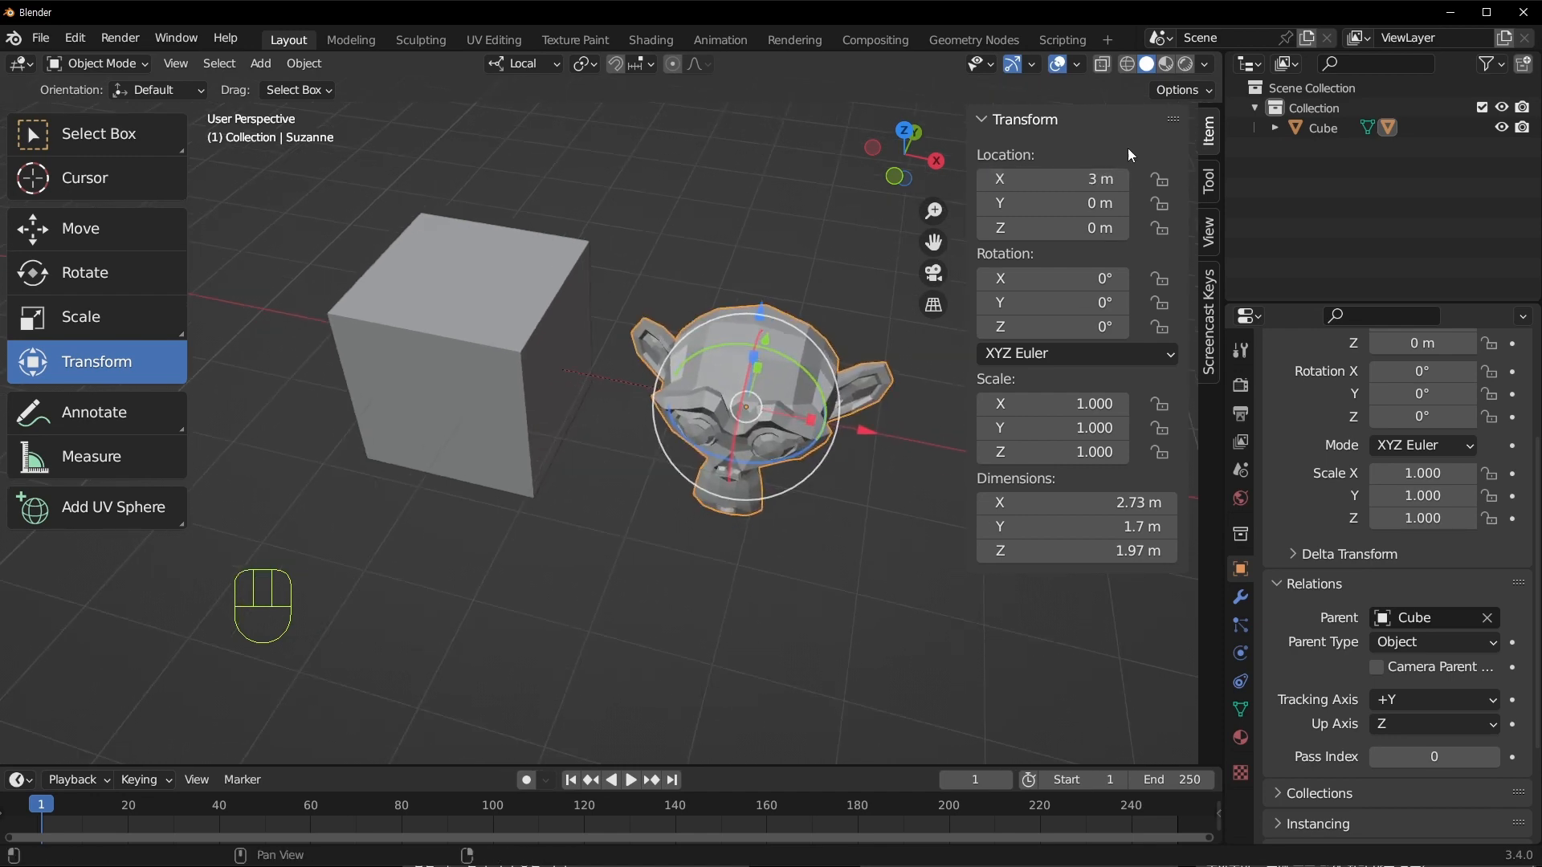
Set Suzanne's X location to 0 m to place it at the parent cube's origin
click(1052, 178)
text(0)
key(Return)
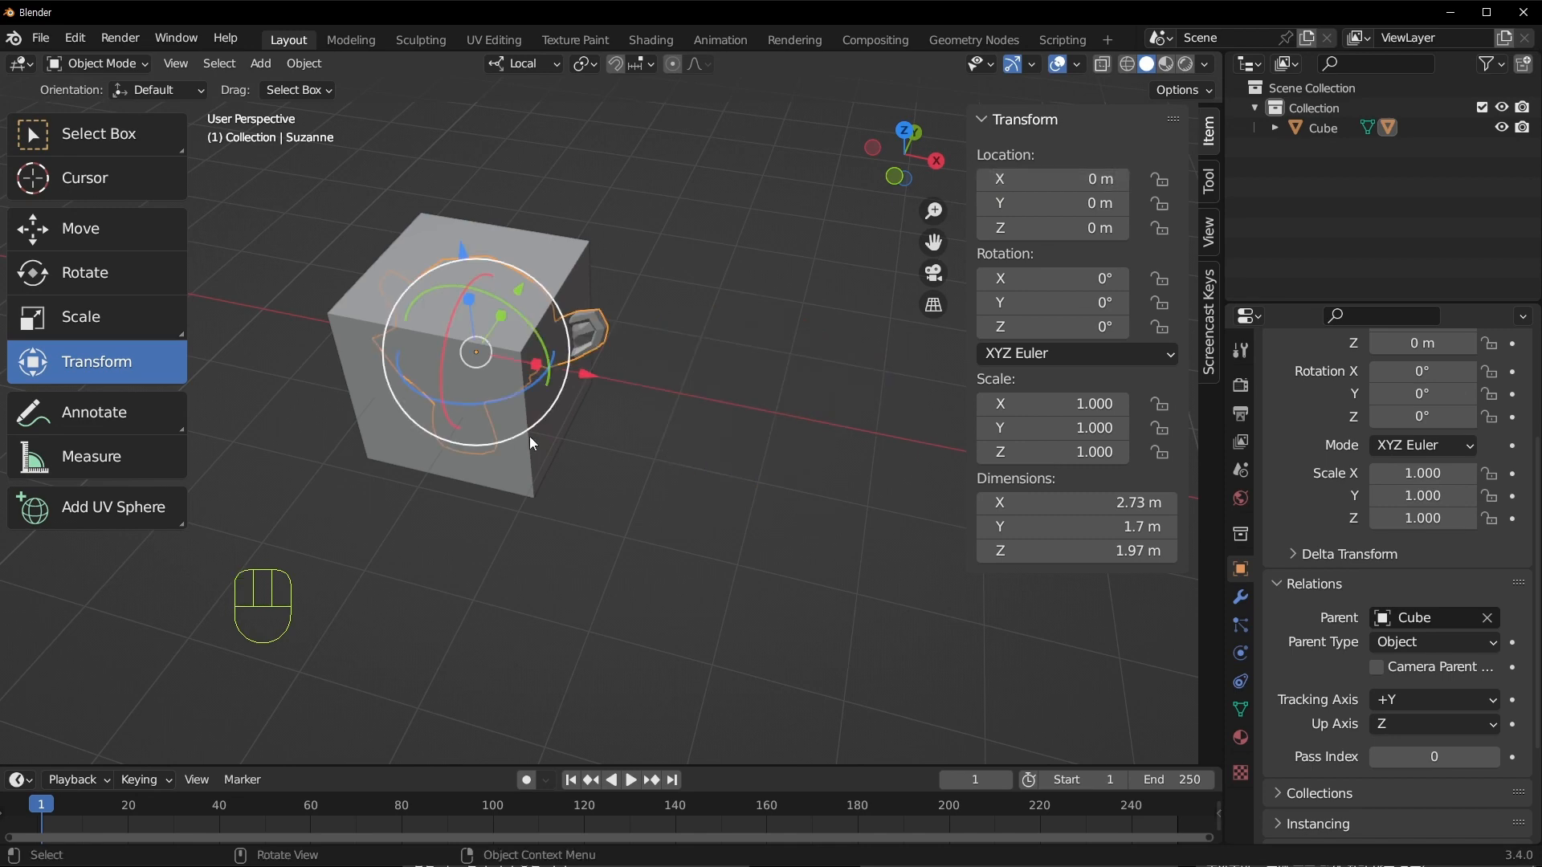
Reselect Suzanne and move it along its X axis to about 4 m from the parent cube's origin
scroll(413, 341, down, 5)
shift+middle_drag(600, 377, 885, 388)
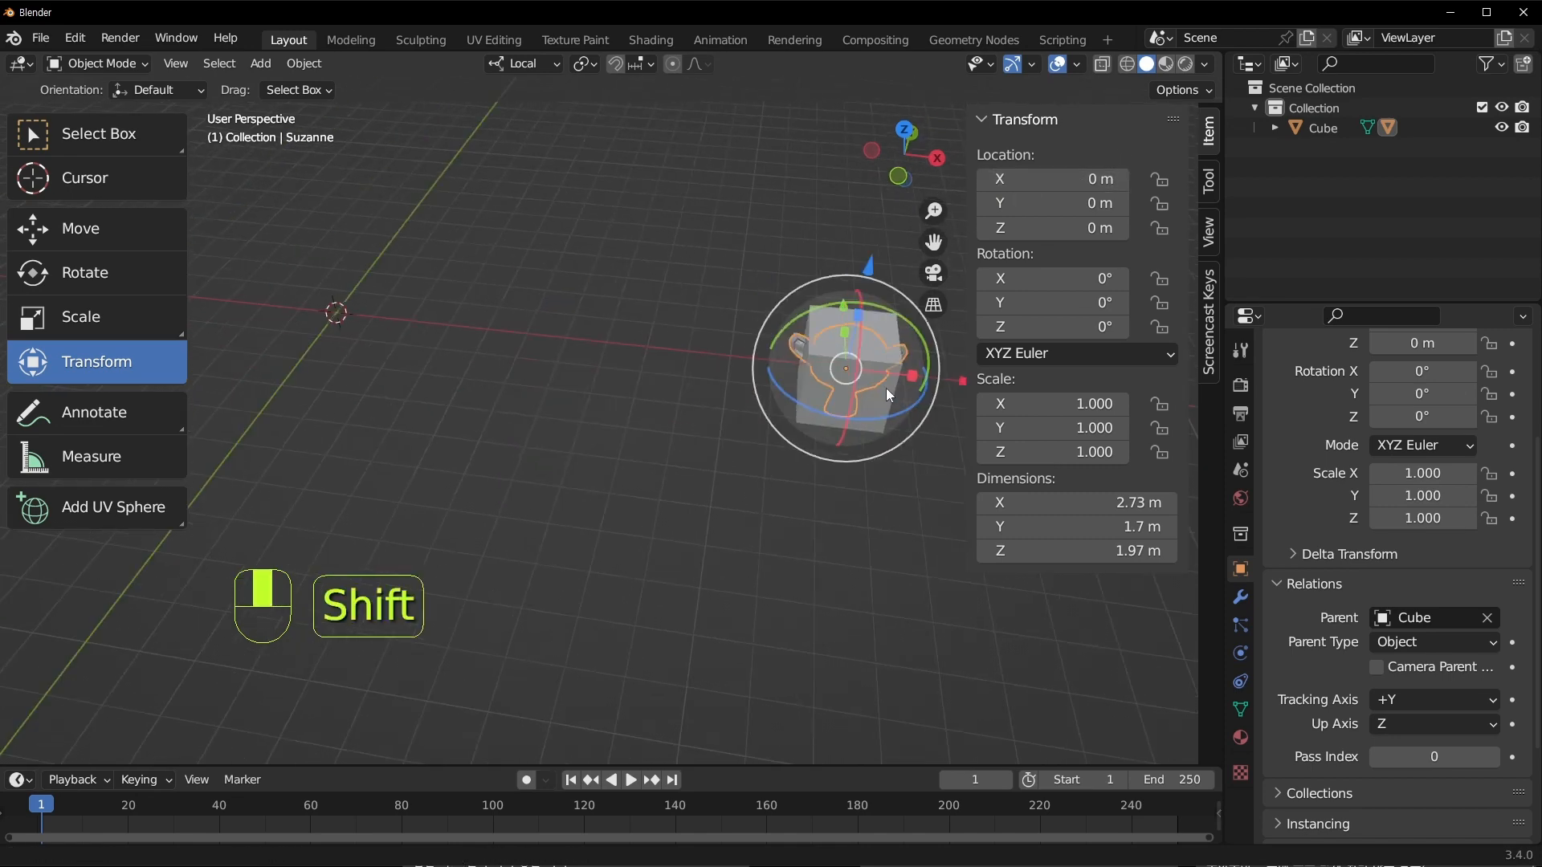
click(339, 310)
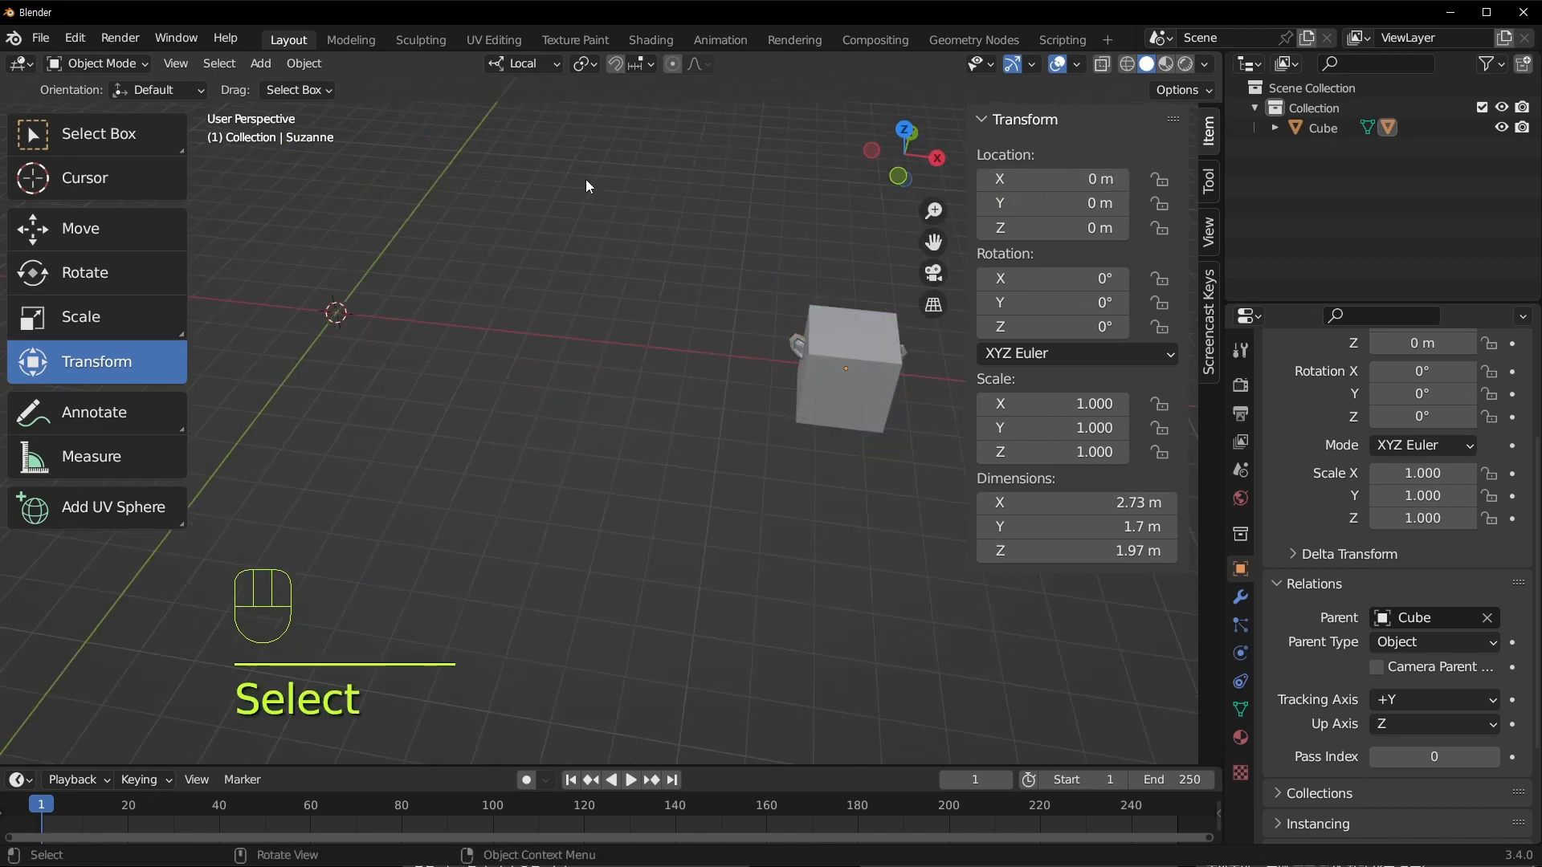
shift+middle_drag(655, 347, 534, 360)
click(771, 369)
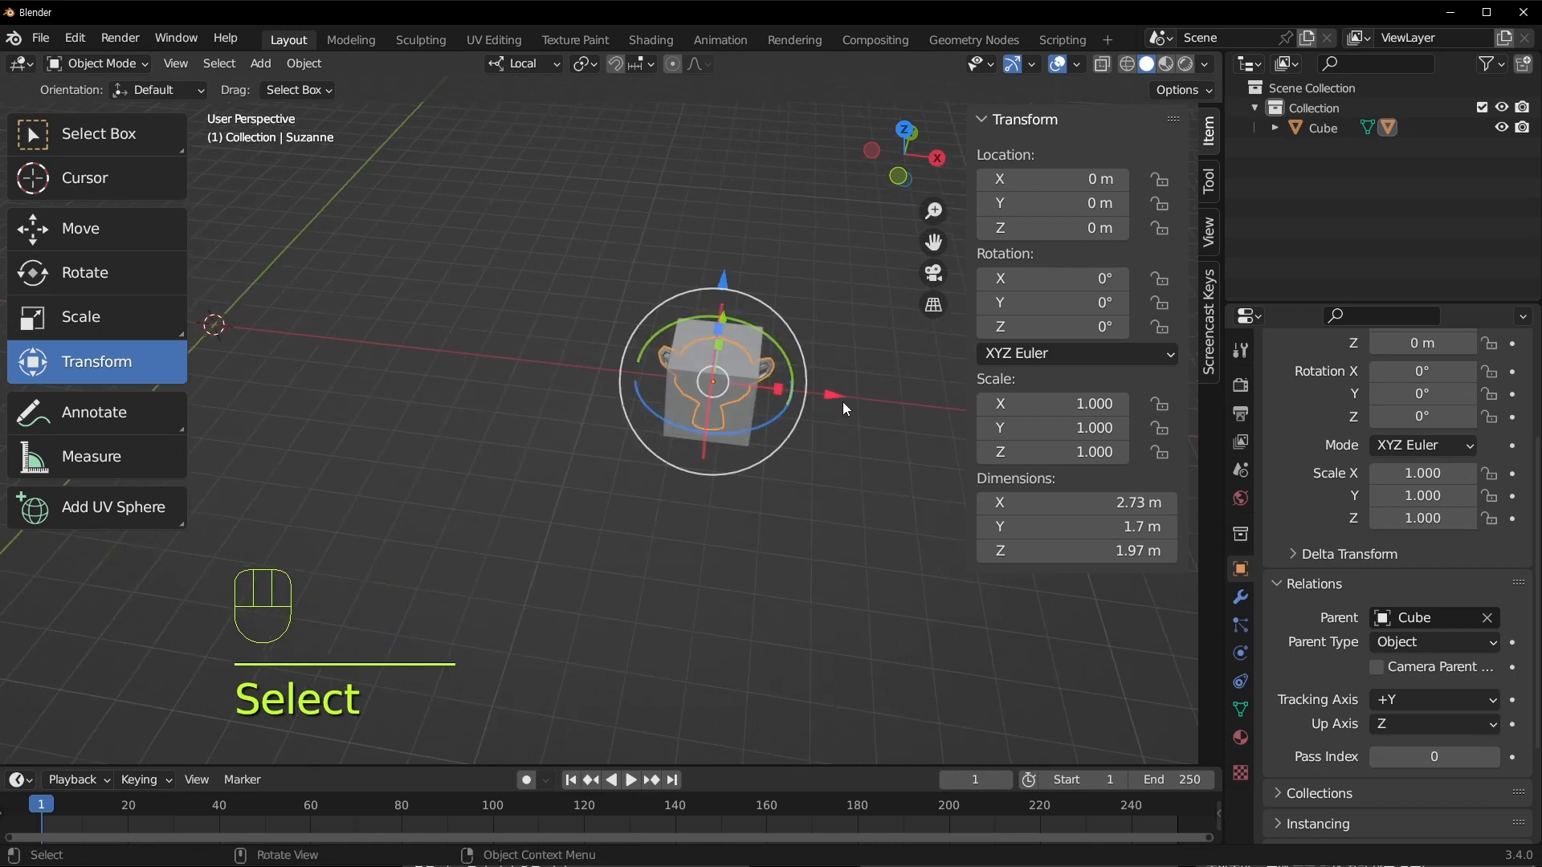
drag(833, 393, 963, 407)
shift+middle_drag(711, 354, 531, 382)
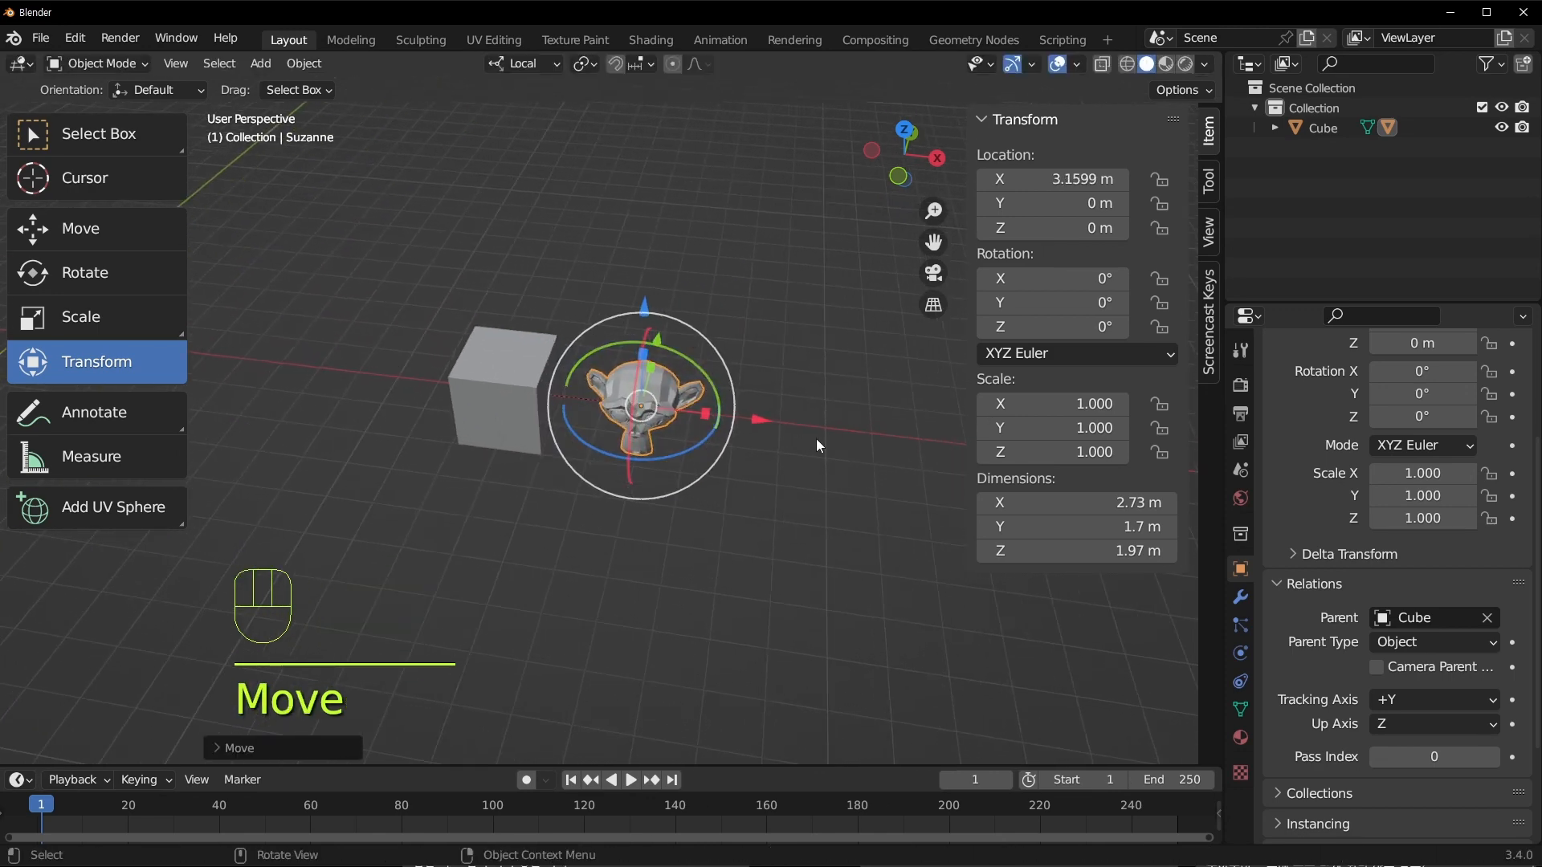
mouse_move(763, 421)
mouse_down()
mouse_move(651, 419)
mouse_move(755, 411)
mouse_move(886, 434)
mouse_move(678, 419)
mouse_move(786, 423)
mouse_up()
Try rotating Suzanne and moving it along its Y axis, undoing each change
drag(721, 369, 797, 393)
key(ctrl+z)
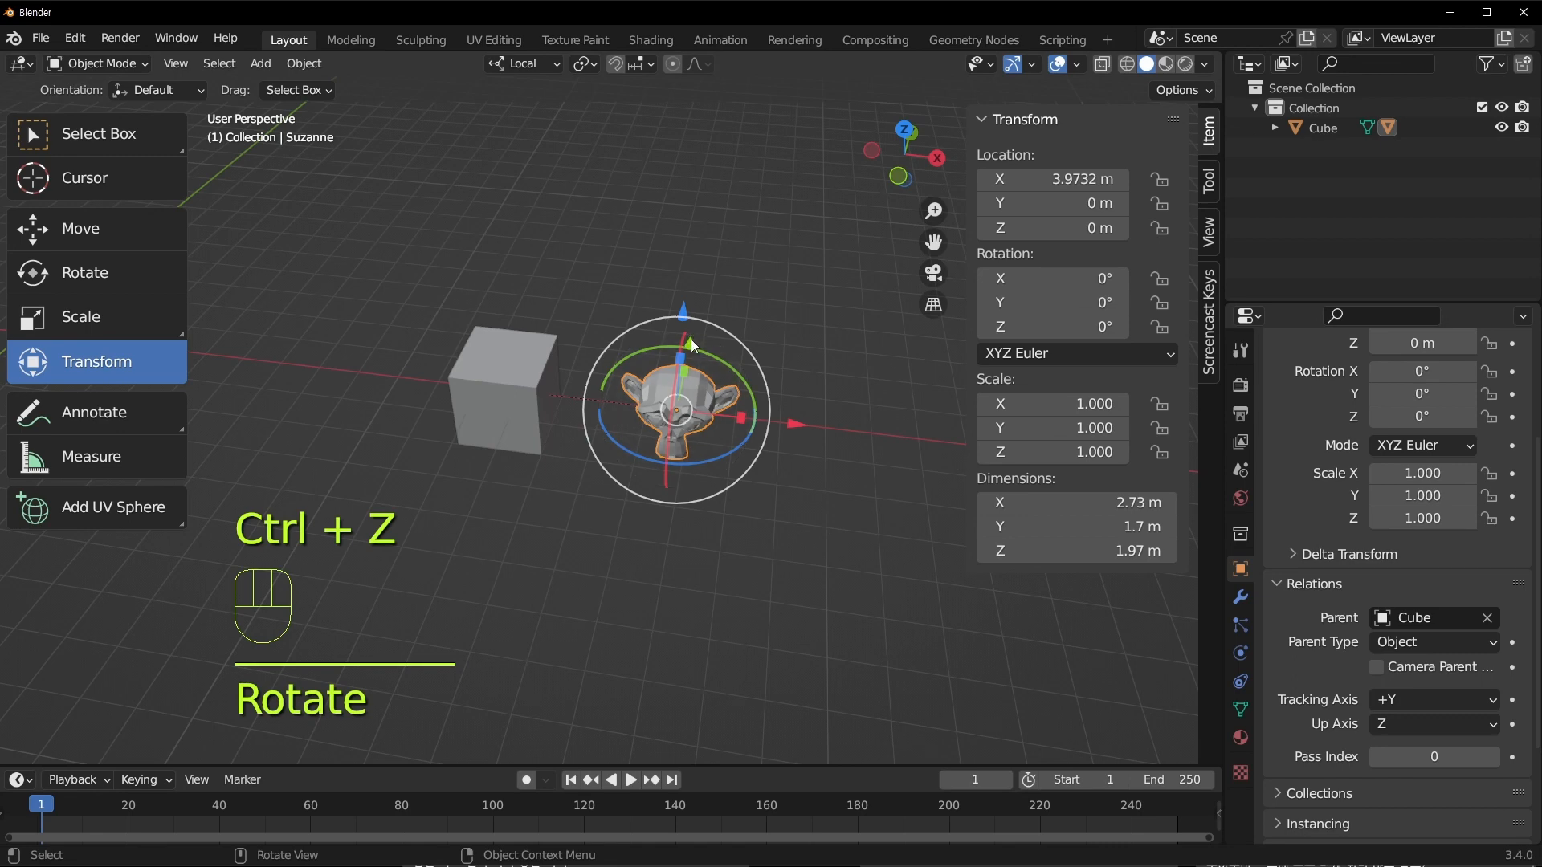
drag(691, 339, 697, 284)
key(ctrl+z)
Set Suzanne's X location to 3 m
scroll(736, 421, up, 1)
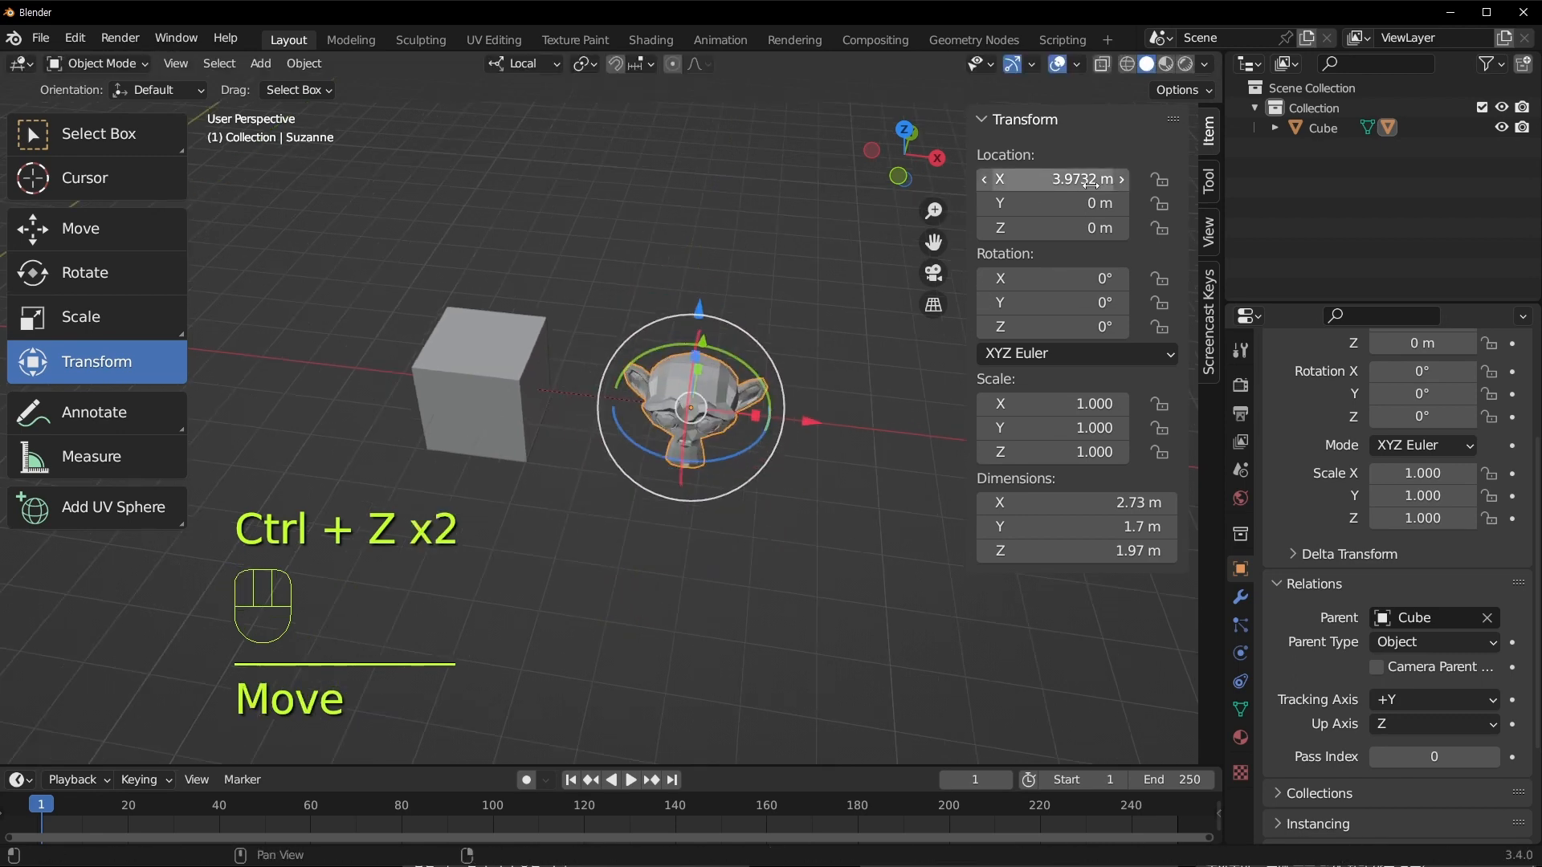
click(1064, 179)
text(3)
key(Return)
Select the parent cube and Suzanne in turn to compare their location values
scroll(683, 449, up, 2)
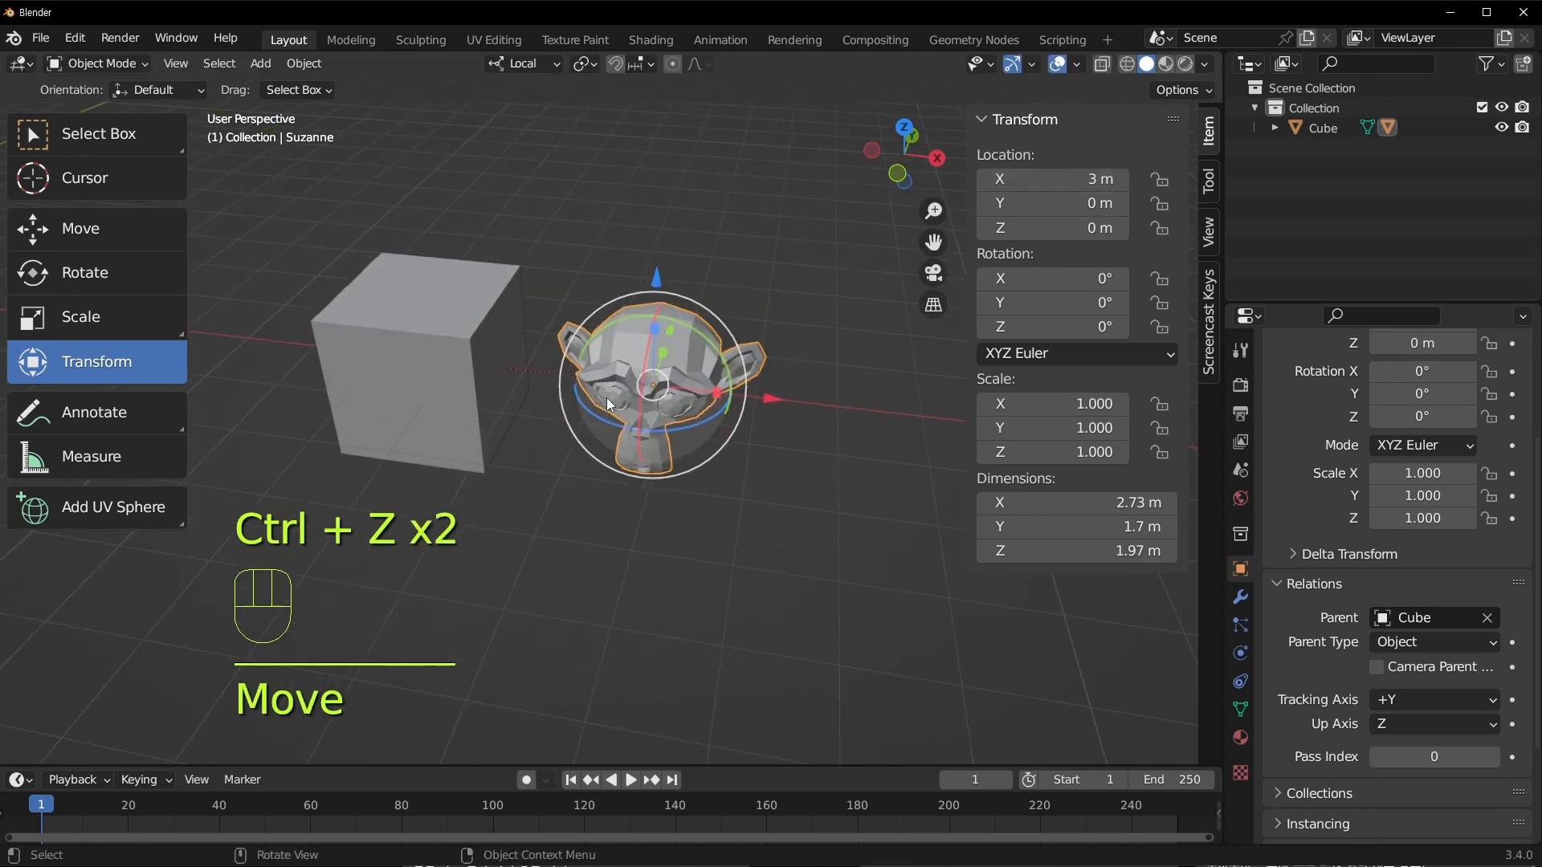
middle_drag(491, 381, 490, 371)
shift+middle_drag(490, 371, 518, 360)
click(435, 325)
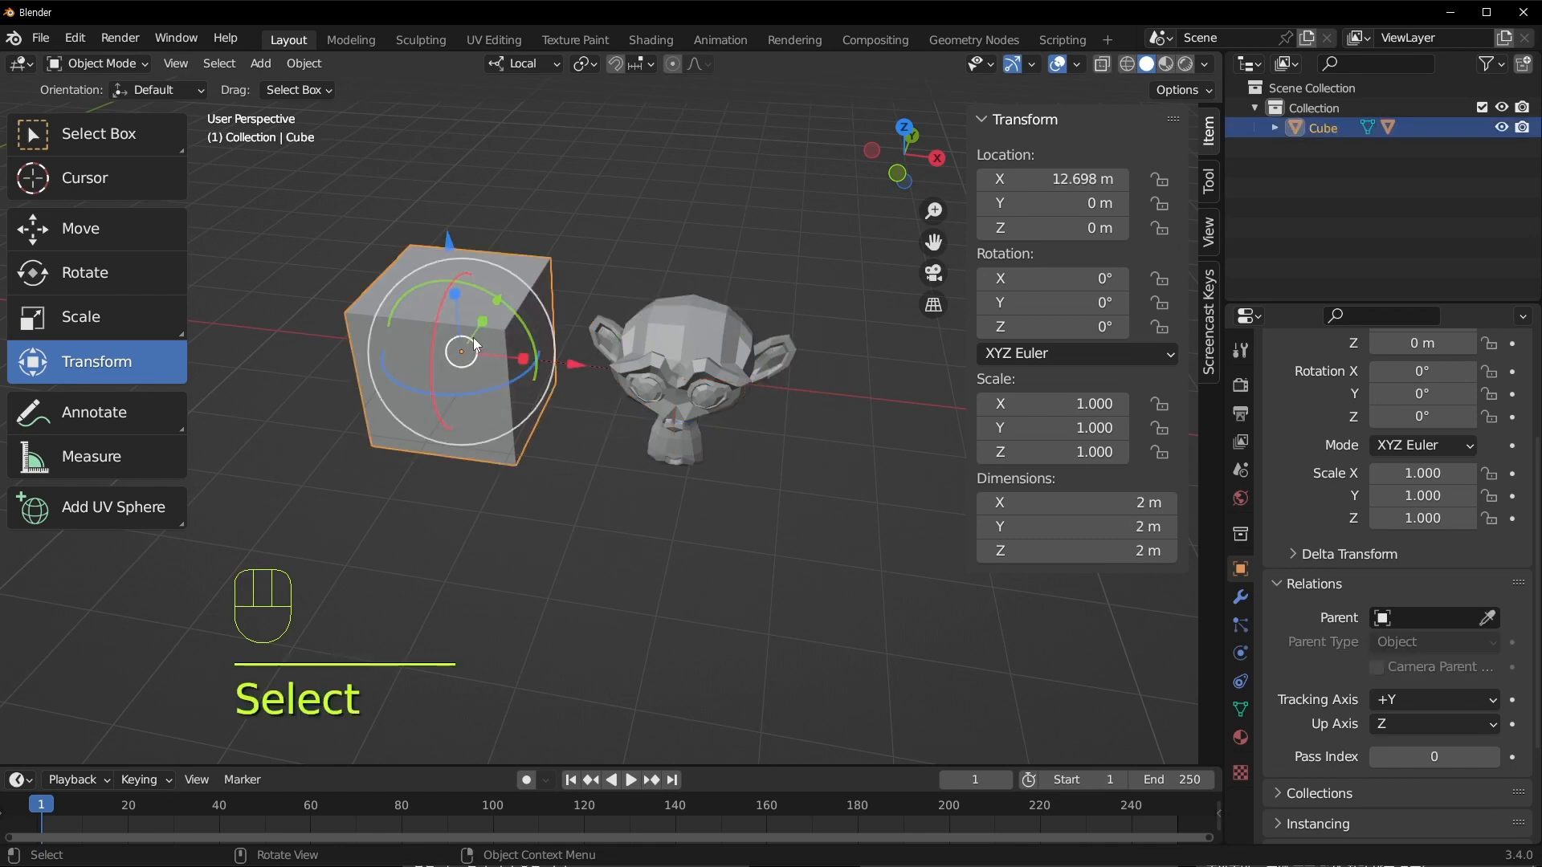
click(764, 369)
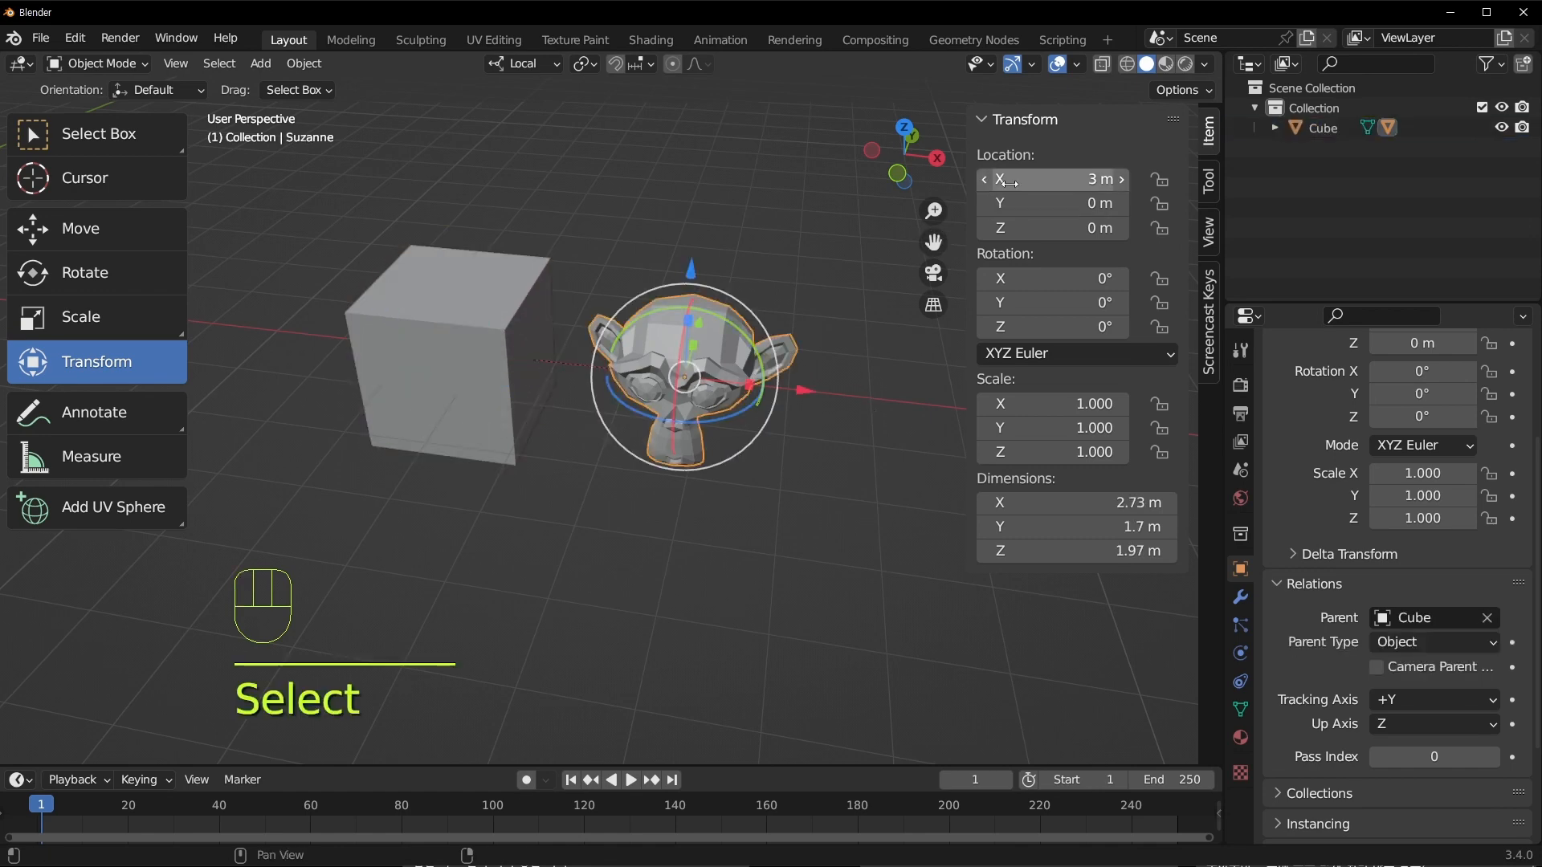
Select the parent cube and rotate it freely to about X -32.4°, Y 55.8°, Z -41.3°
click(471, 443)
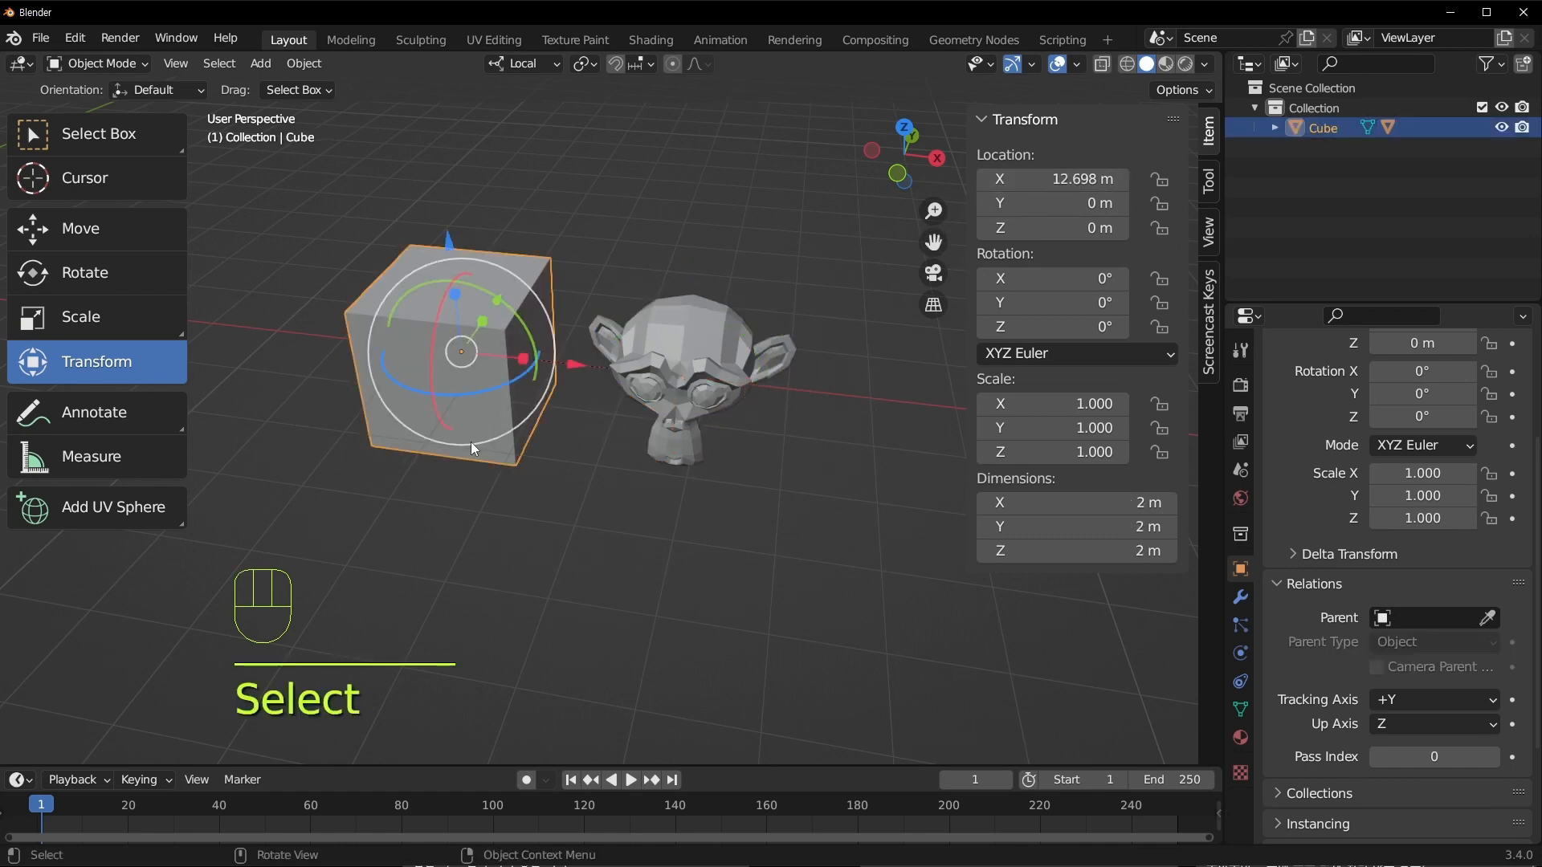
middle_drag(472, 442, 482, 408)
key(r)
click(600, 517)
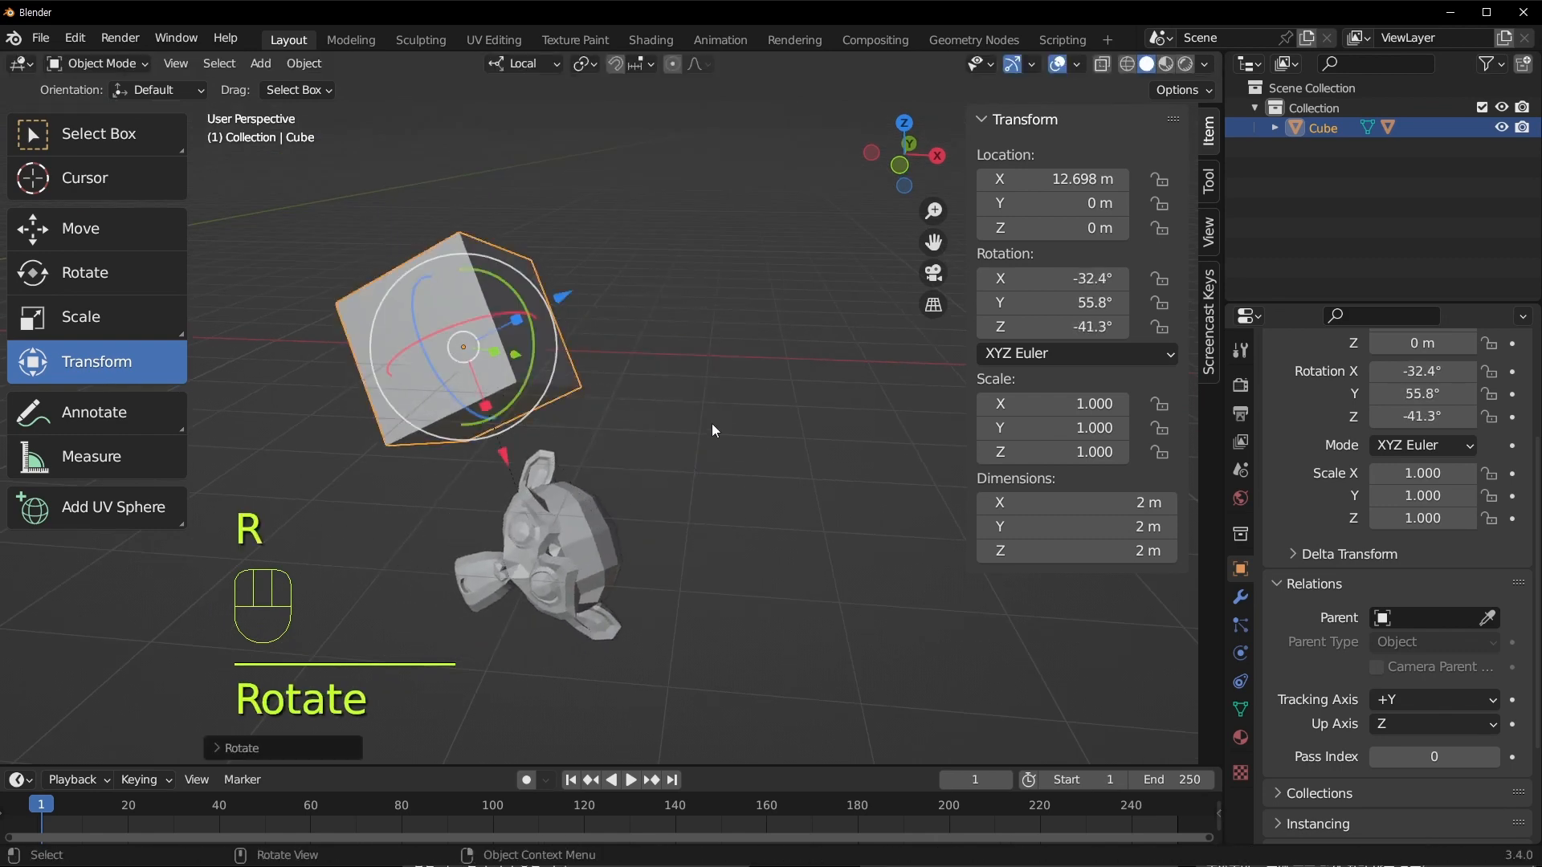
Scale the parent cube to about 1.785 and move it along its local Z axis to about X 21.9 m, Z 5 m
key(s)
click(932, 413)
scroll(841, 431, down, 7)
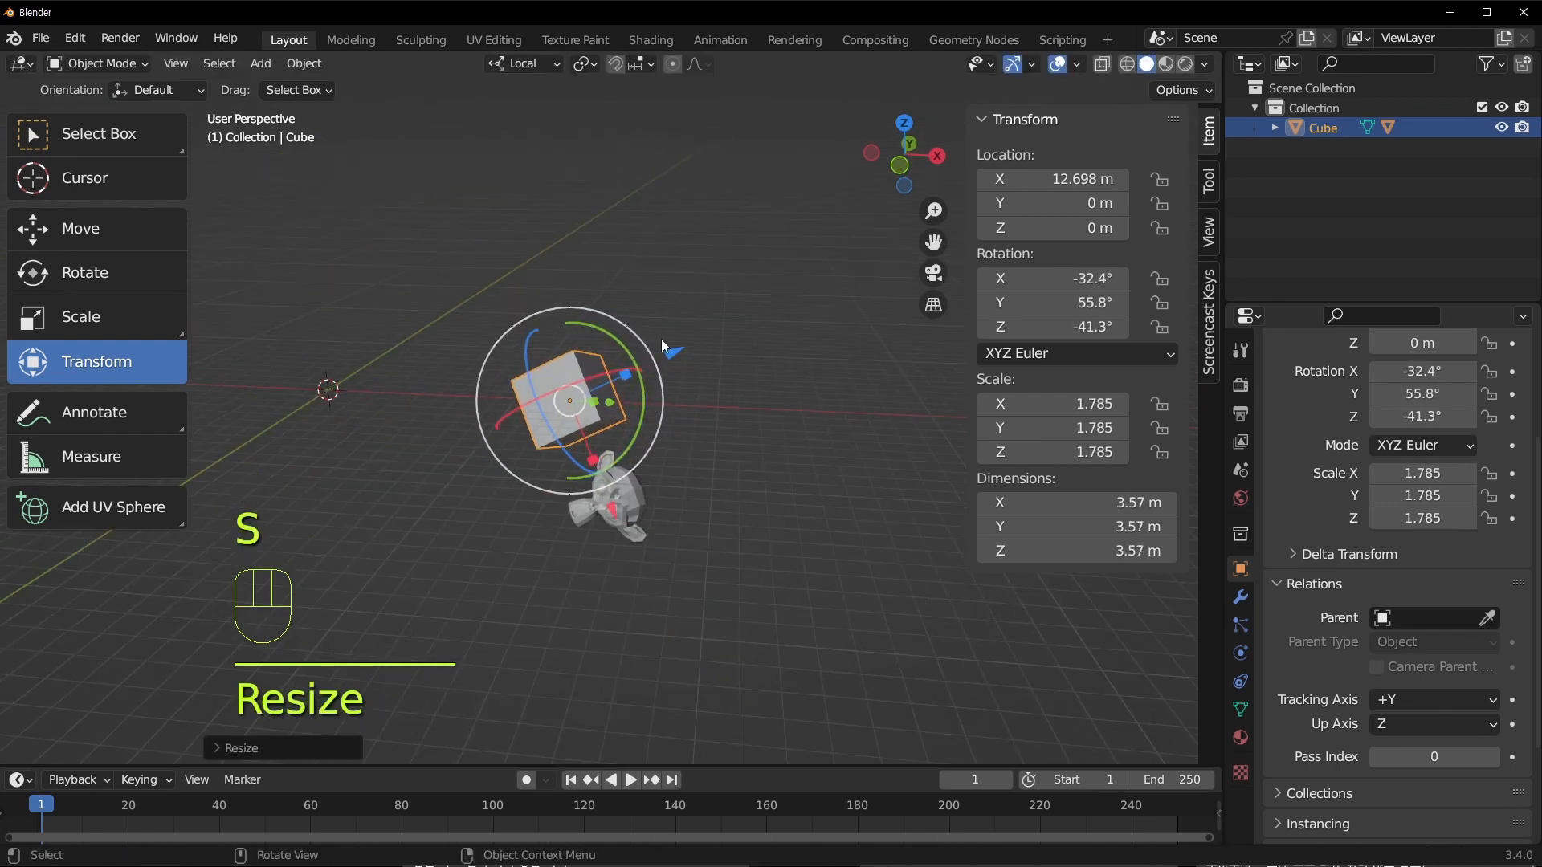
drag(672, 347, 901, 210)
Select Suzanne, the cube, and Suzanne again to check the child's transform values against its parent
click(827, 434)
shift+middle_drag(829, 438, 485, 447)
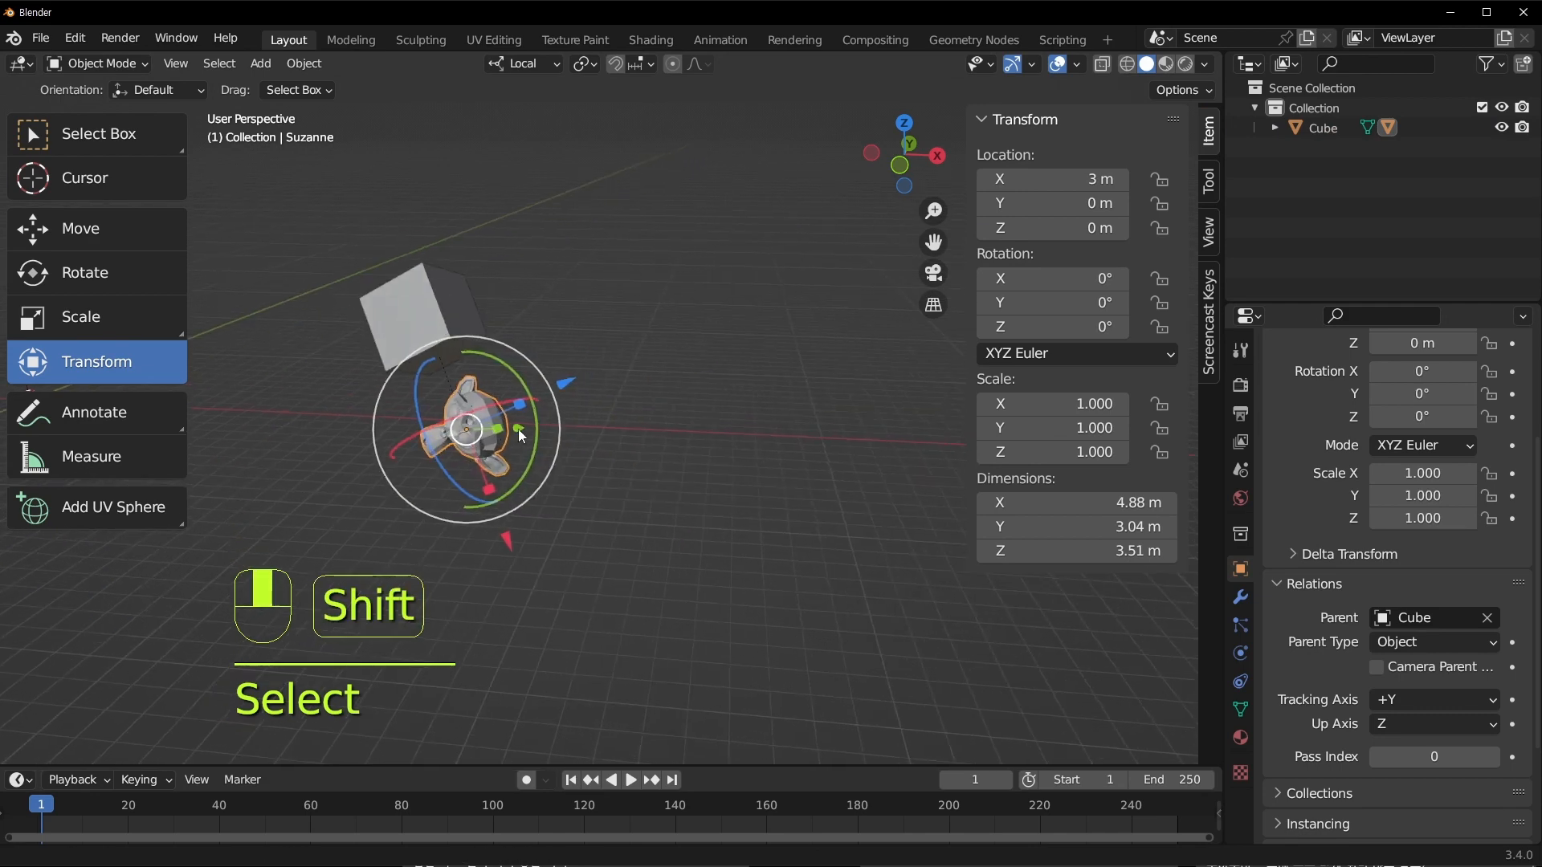
scroll(418, 454, up, 4)
shift+middle_drag(348, 461, 654, 349)
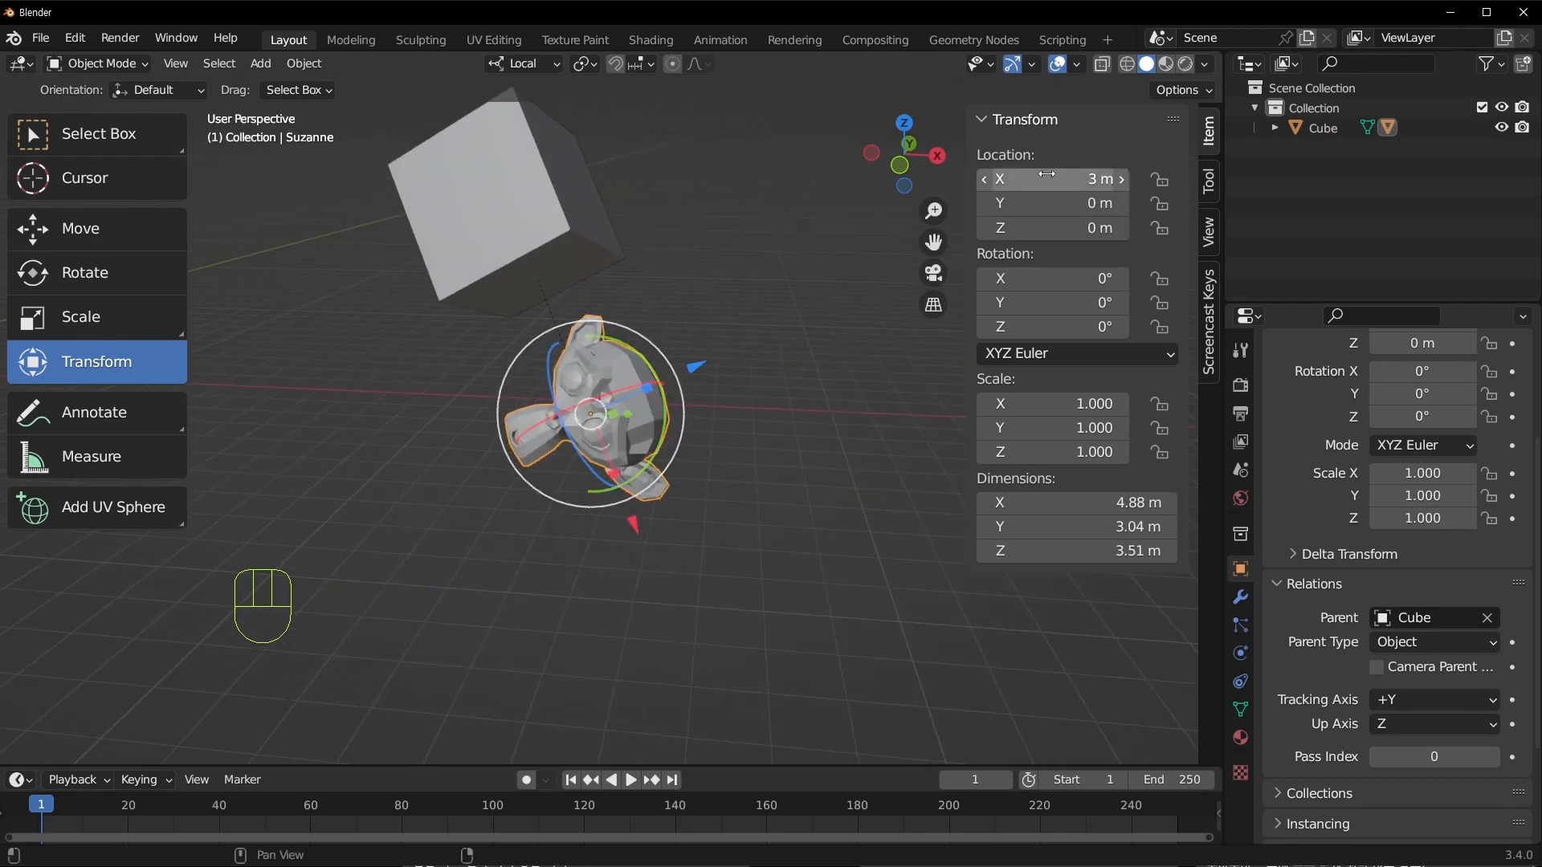
click(519, 209)
click(567, 372)
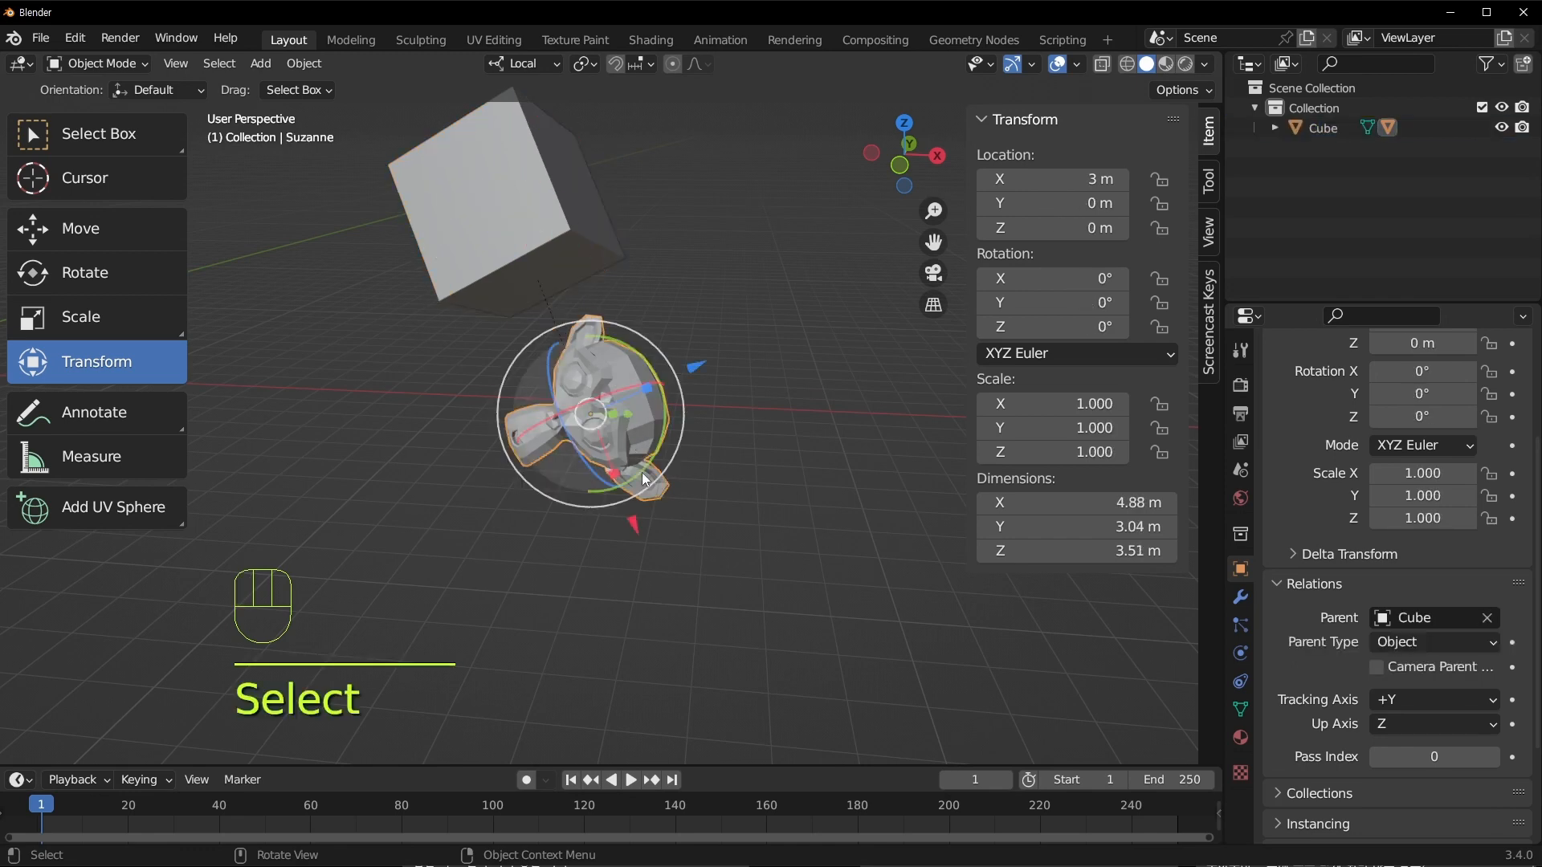
Try moving Suzanne along its local X axis and undo back to the cube selection
mouse_move(633, 522)
mouse_down()
mouse_move(591, 375)
mouse_move(626, 505)
mouse_up()
key(ctrl+z)
key(ctrl+z)
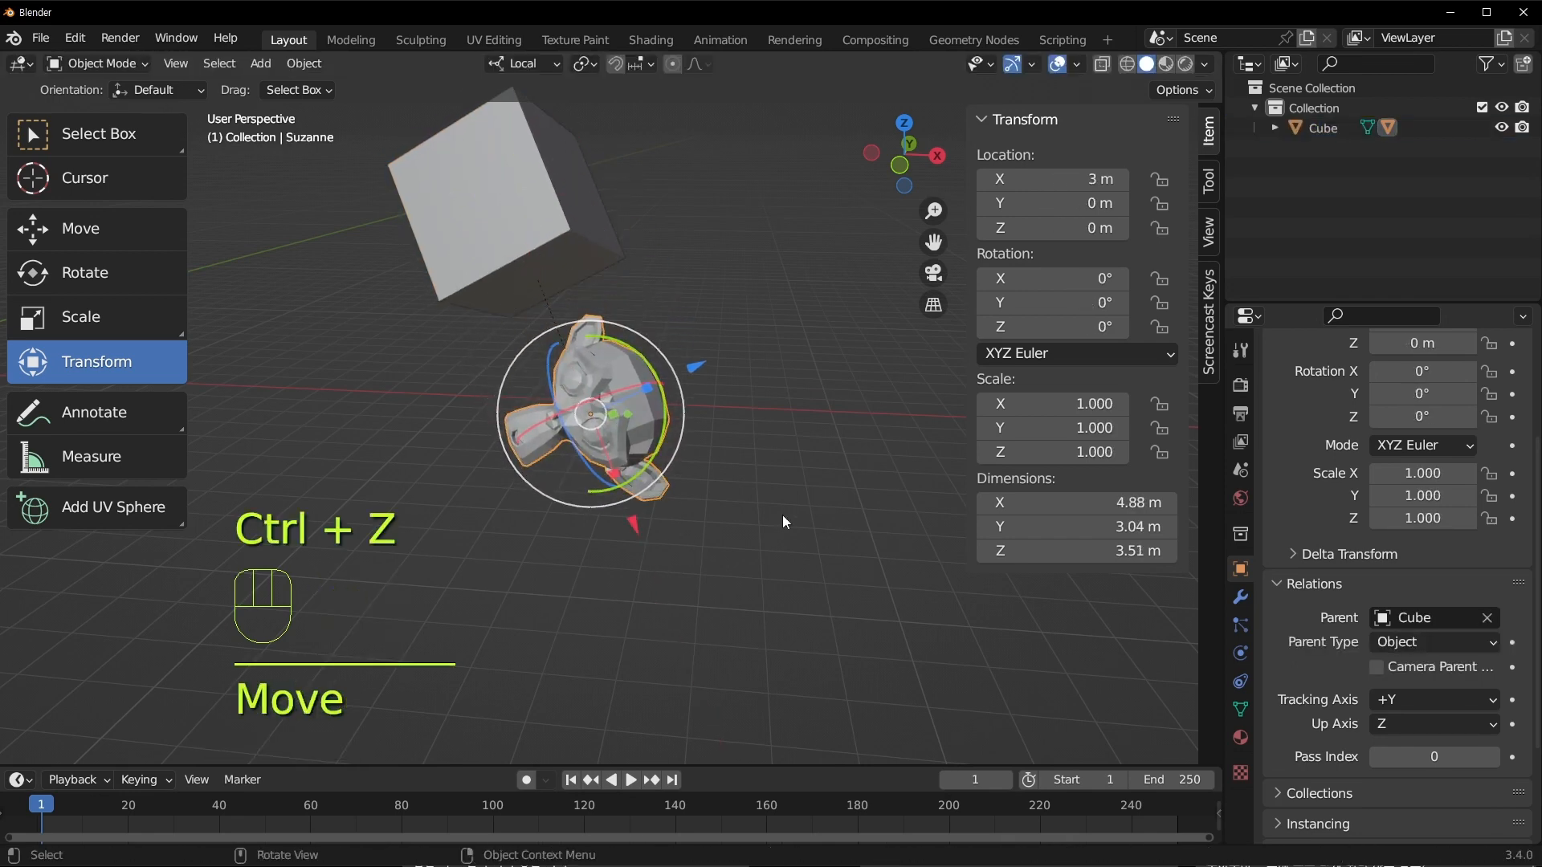
Scale the parent cube up to about 8.472 and select Suzanne to check its values
key(s)
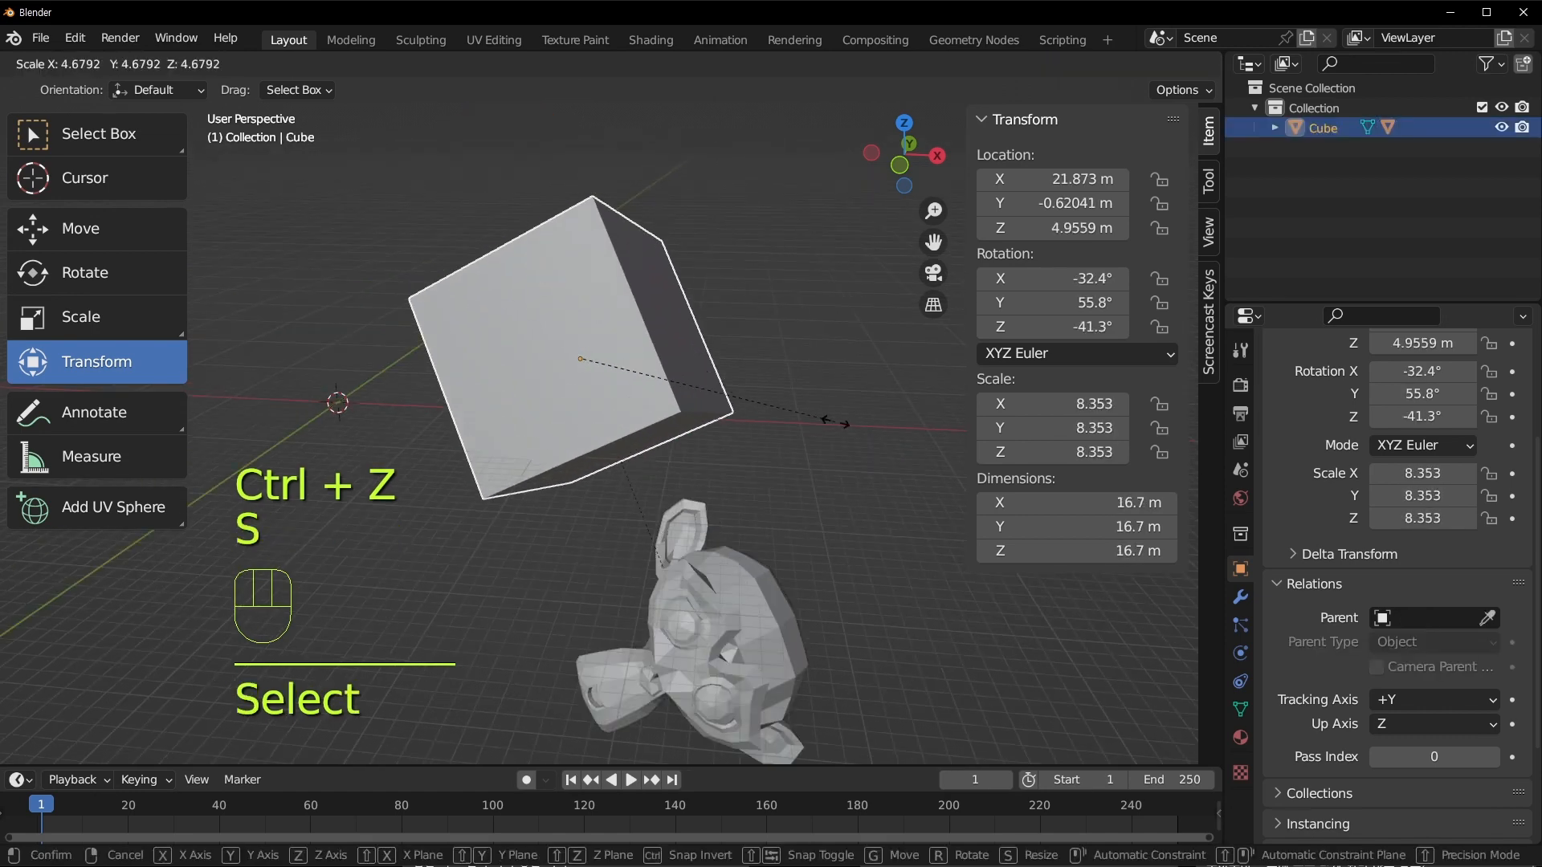
click(840, 418)
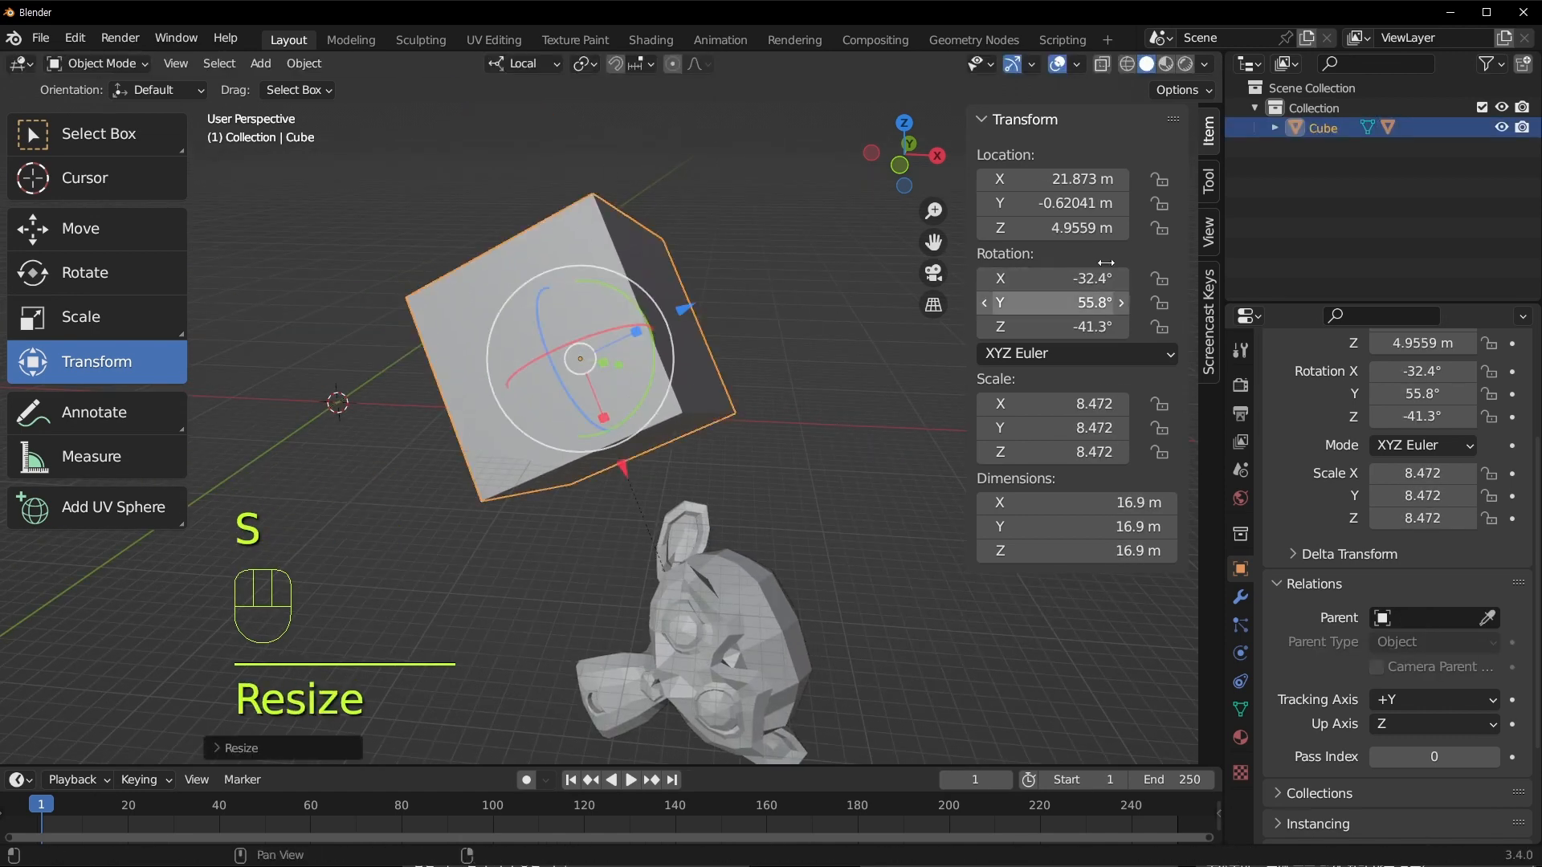
click(797, 670)
scroll(747, 377, down, 3)
scroll(682, 518, up, 2)
Switch the selection between the enlarged cube and Suzanne to compare their transform values
click(627, 361)
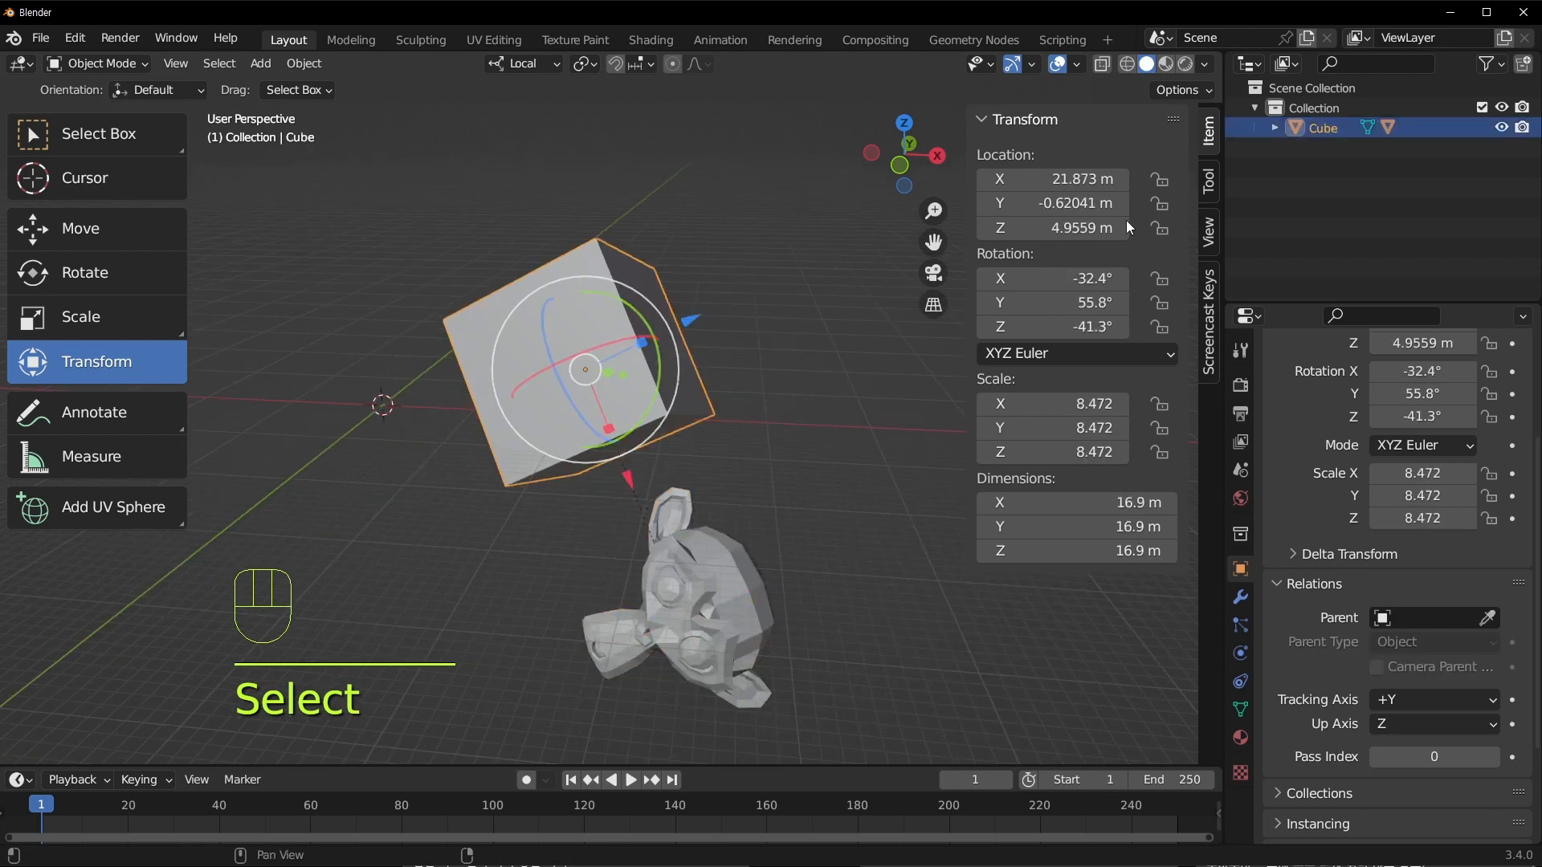
click(793, 593)
click(743, 578)
click(581, 310)
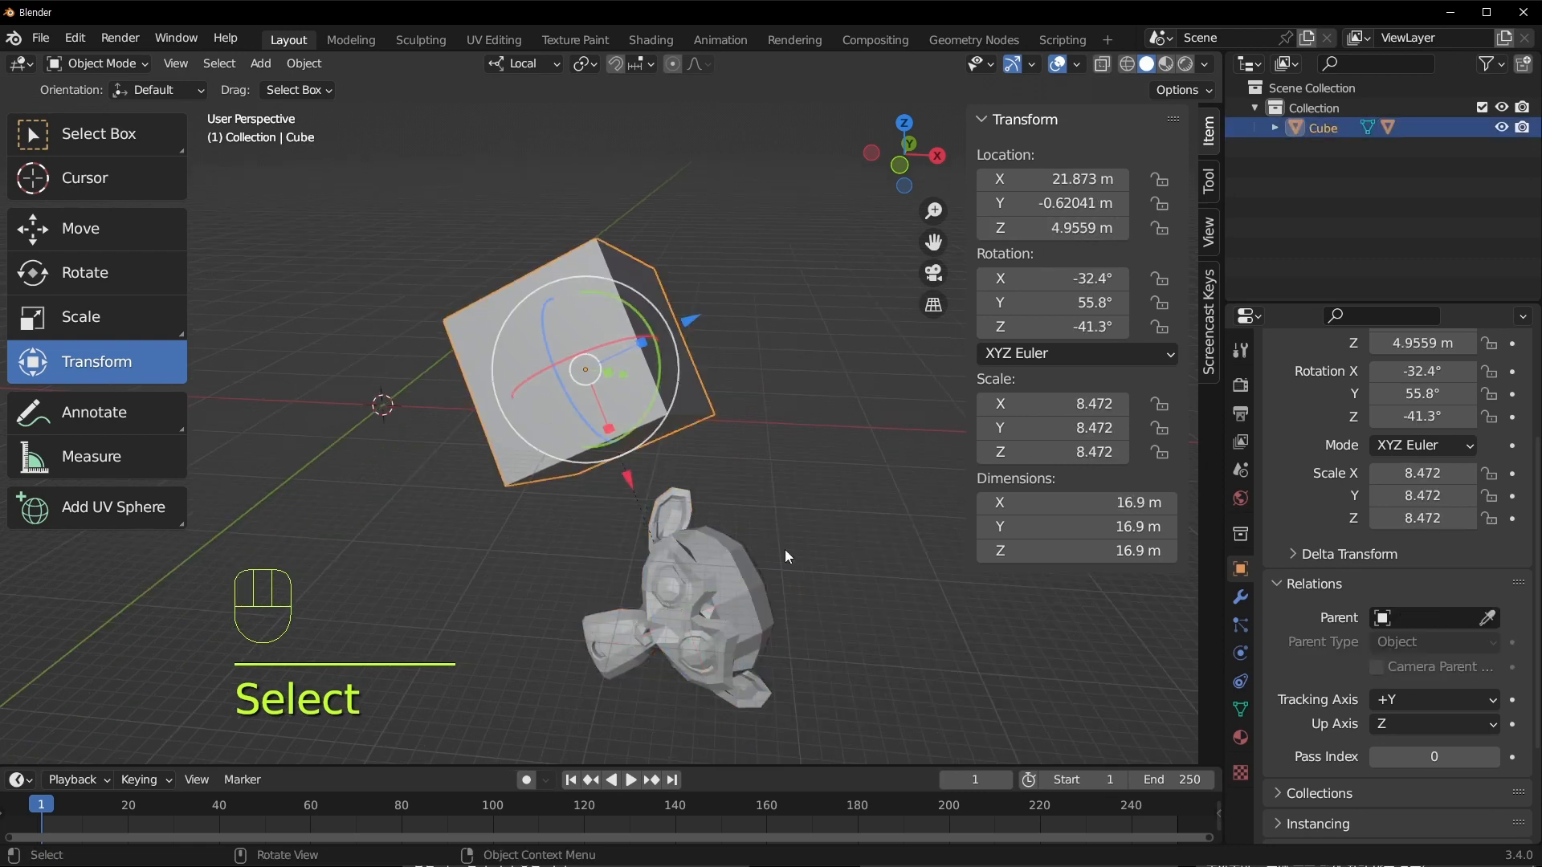
click(696, 562)
Select the parent cube, scale it down to about 4.452, and rotate it to about X -1.28°, Y 7.67°, Z -2.78°
click(610, 399)
key(s)
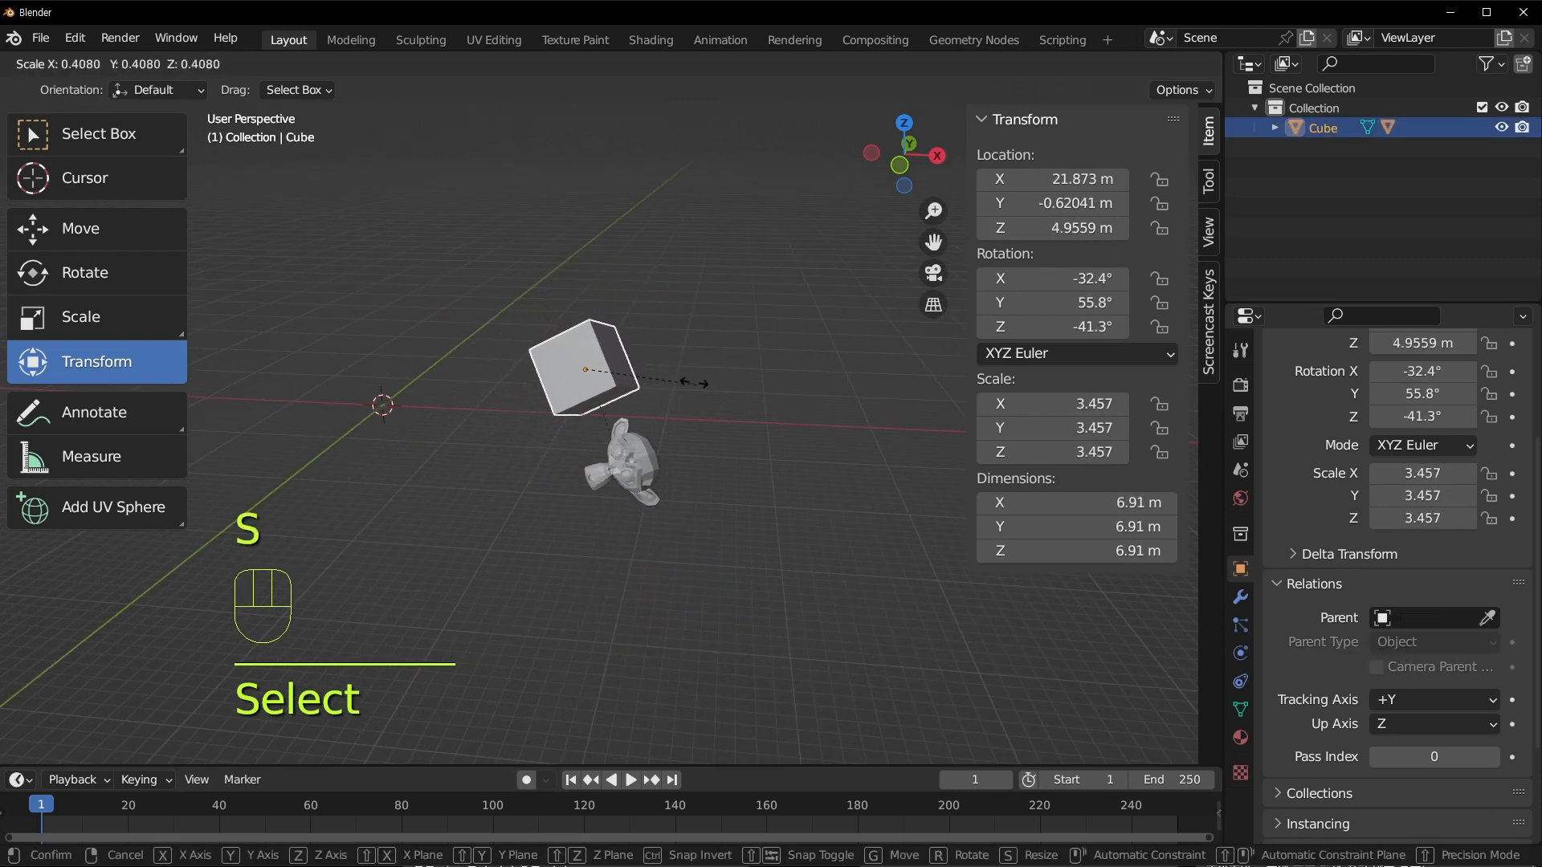
click(726, 397)
key(r)
click(757, 149)
Select Suzanne and its reoriented parent cube in turn to inspect their transform values
scroll(783, 436, up, 3)
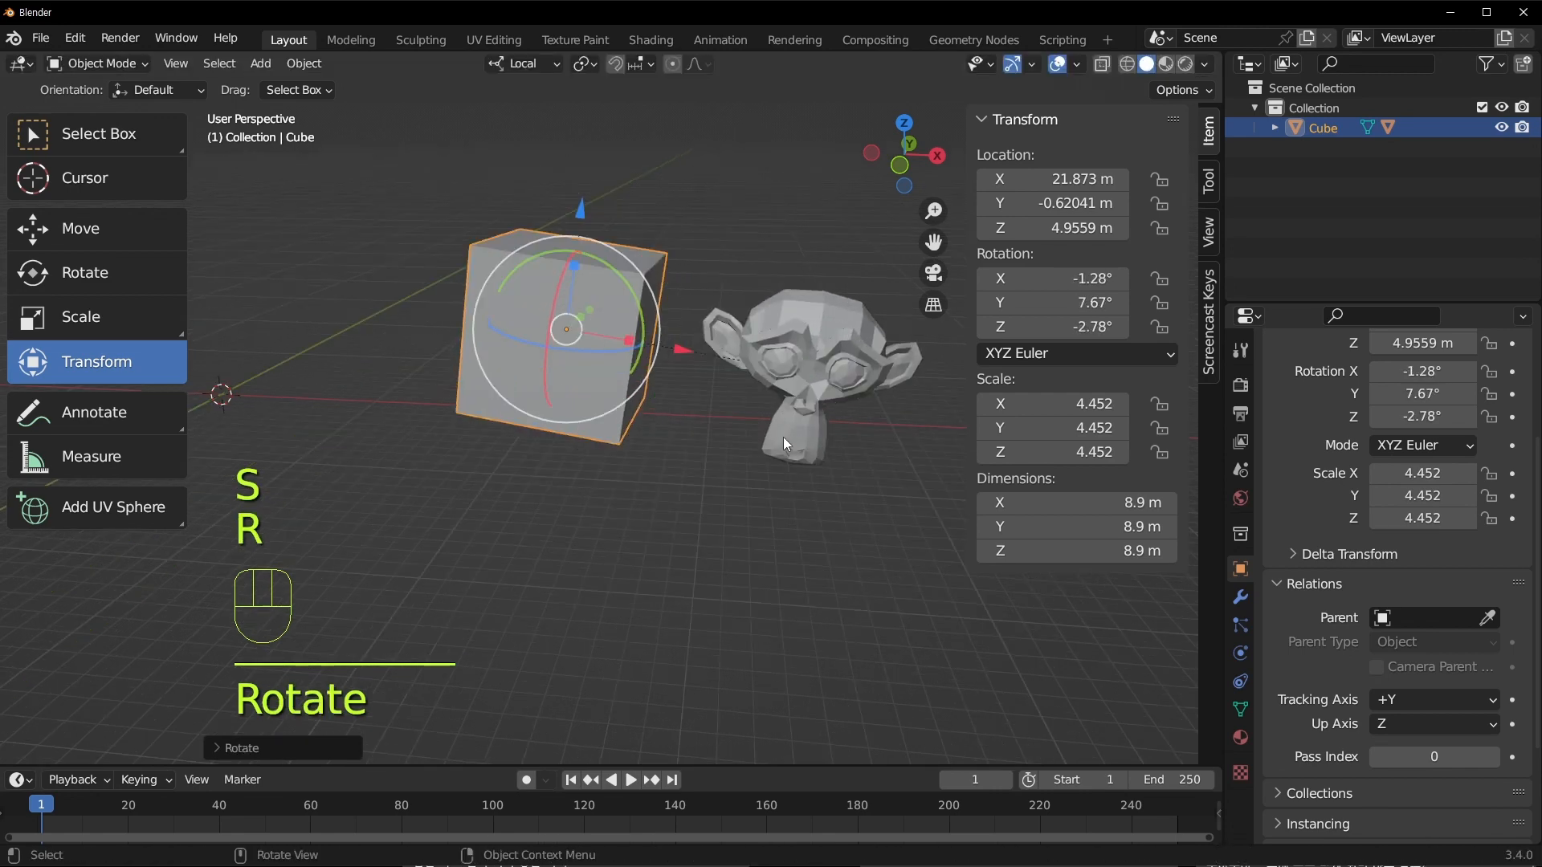
shift+middle_drag(839, 351, 739, 435)
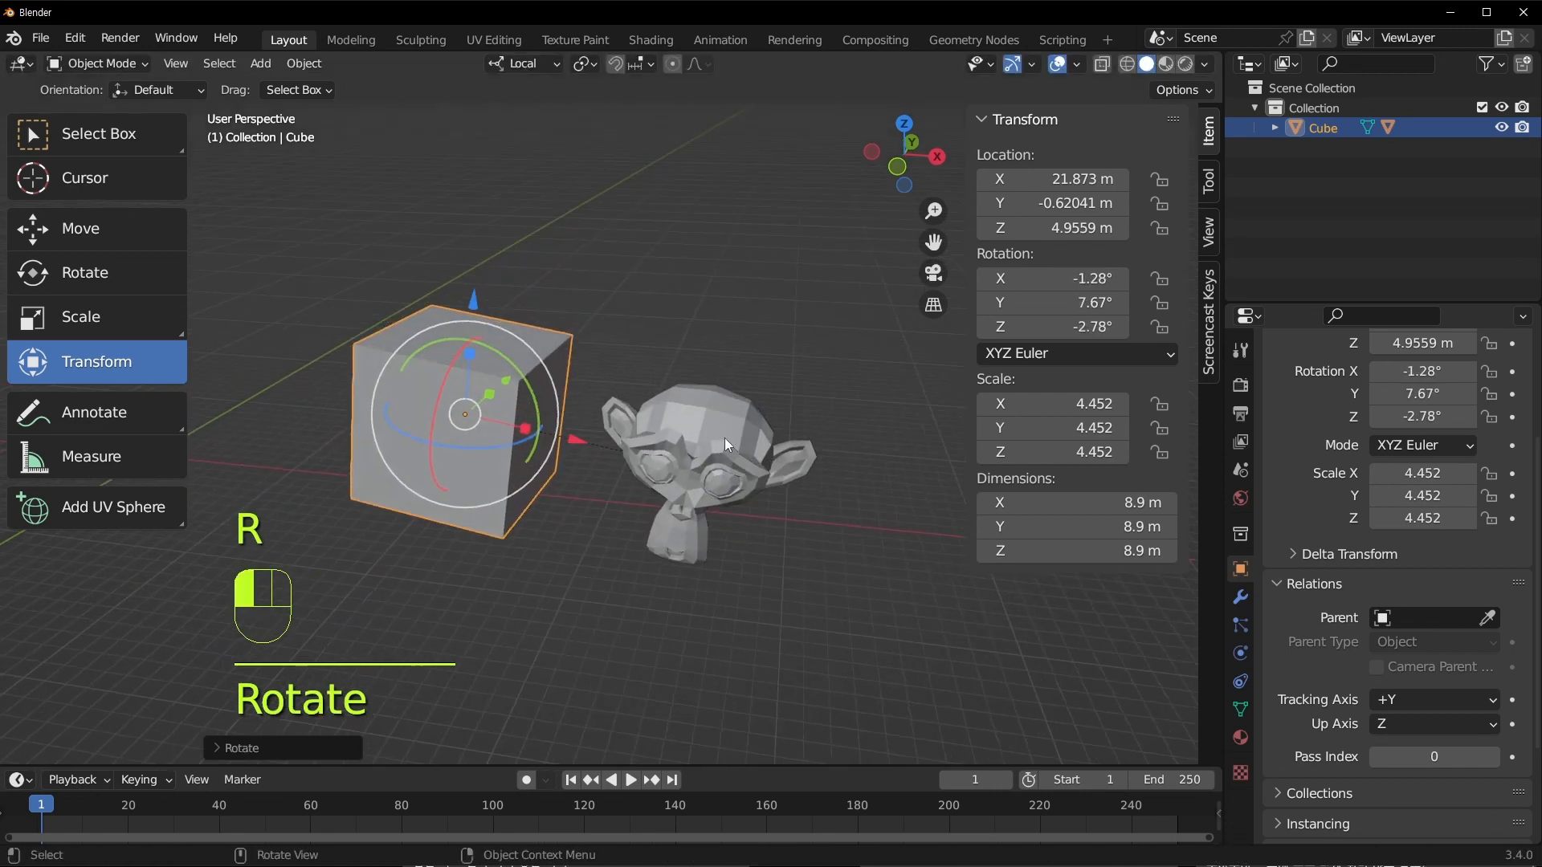
click(725, 437)
scroll(803, 488, up, 3)
scroll(803, 488, down, 3)
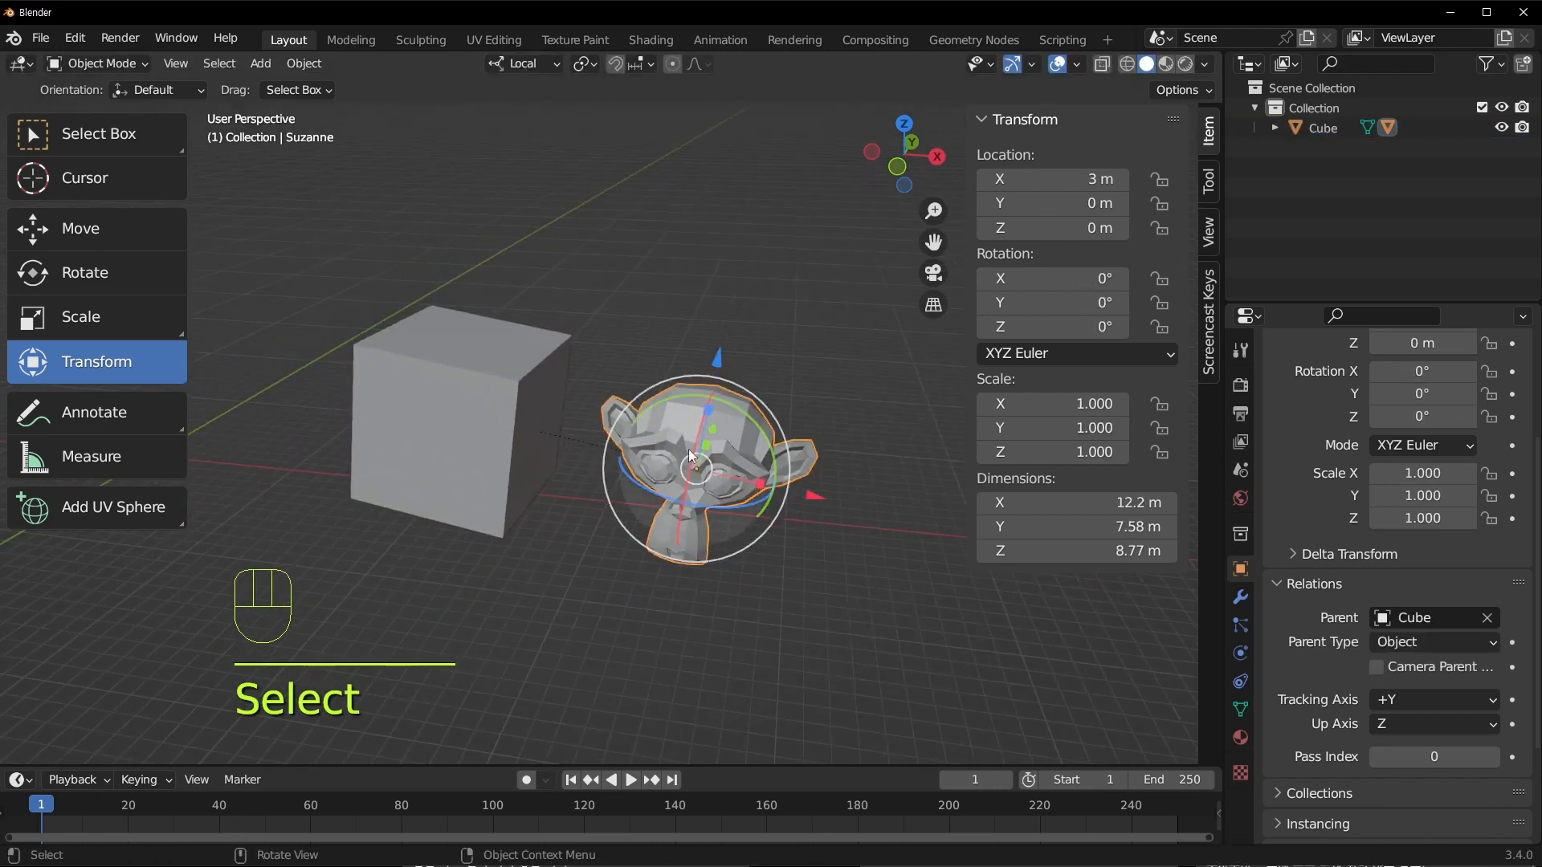
click(489, 379)
Select Suzanne, set its X location to 0 m, and deselect everything
click(725, 448)
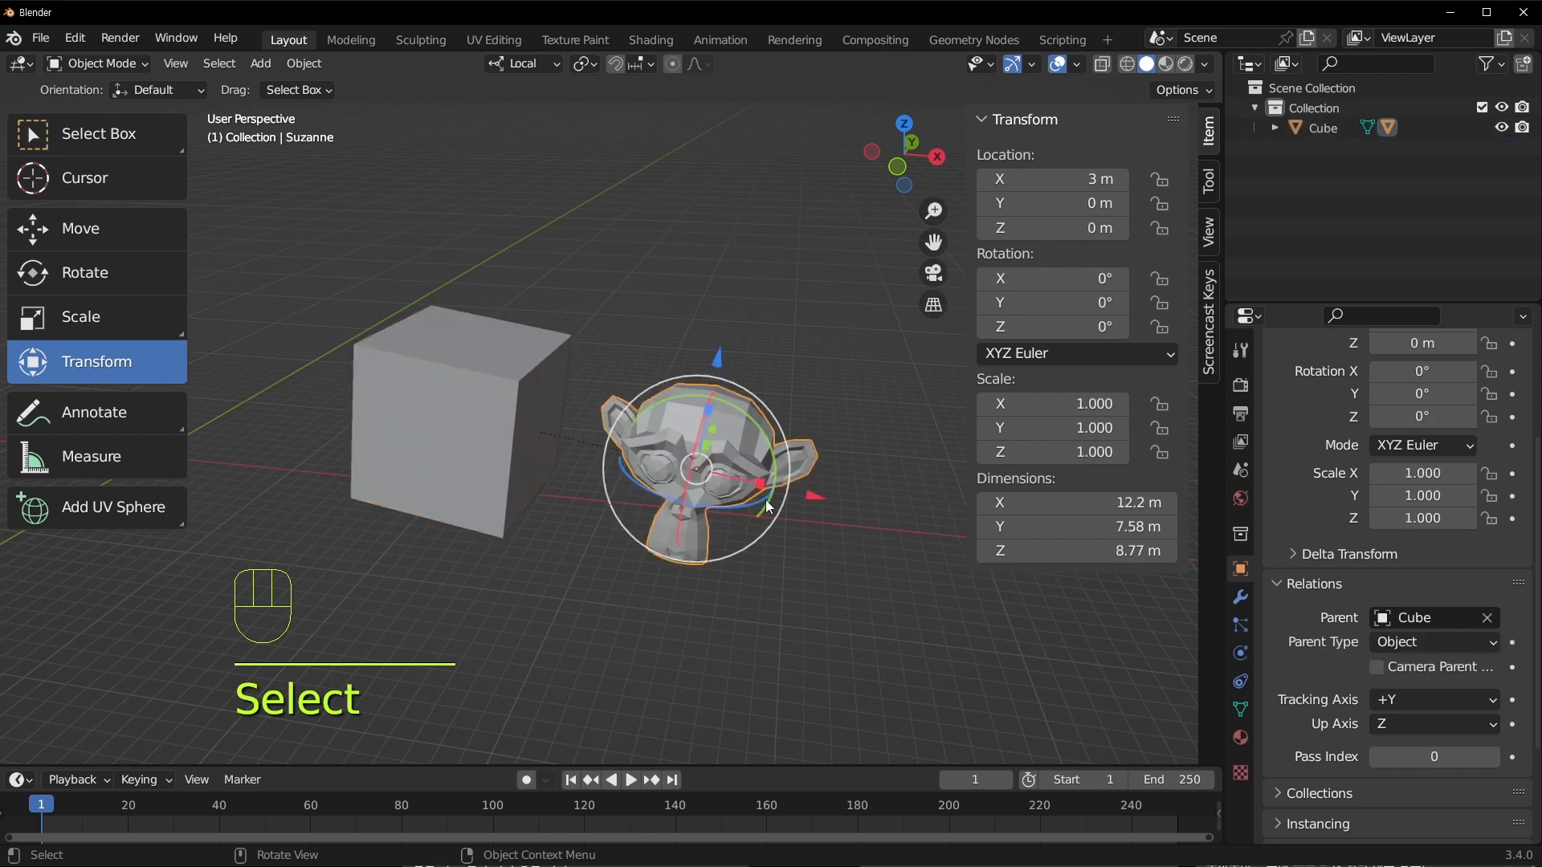
click(1068, 179)
text(0)
key(Return)
click(771, 534)
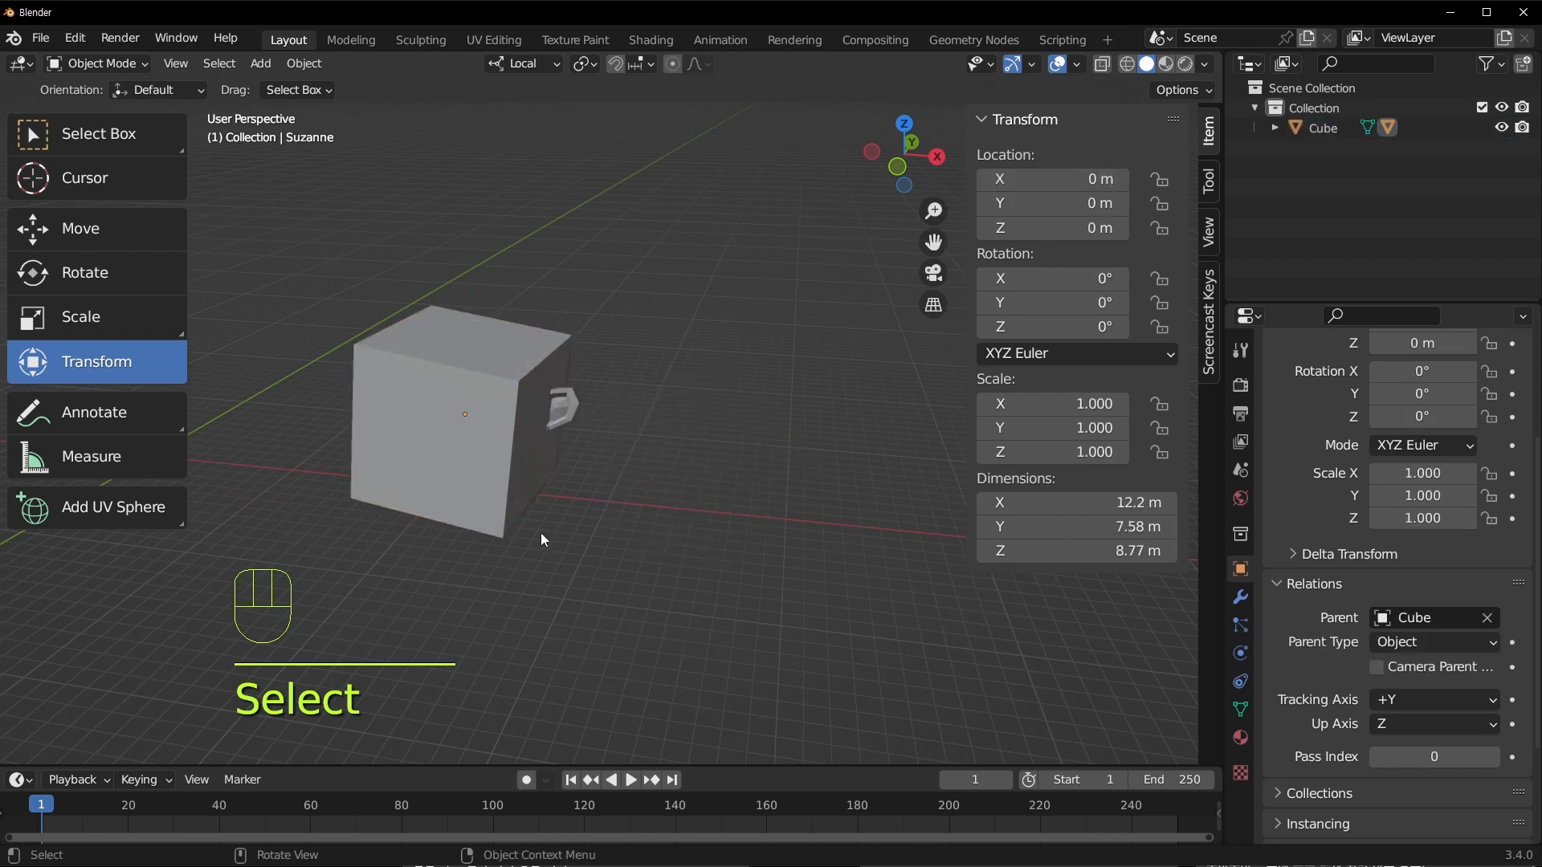
Select the parent cube and move it freely to about X 31.3 m, Y 0.95 m, Z 2.3 m
click(514, 521)
middle_drag(684, 412, 562, 518)
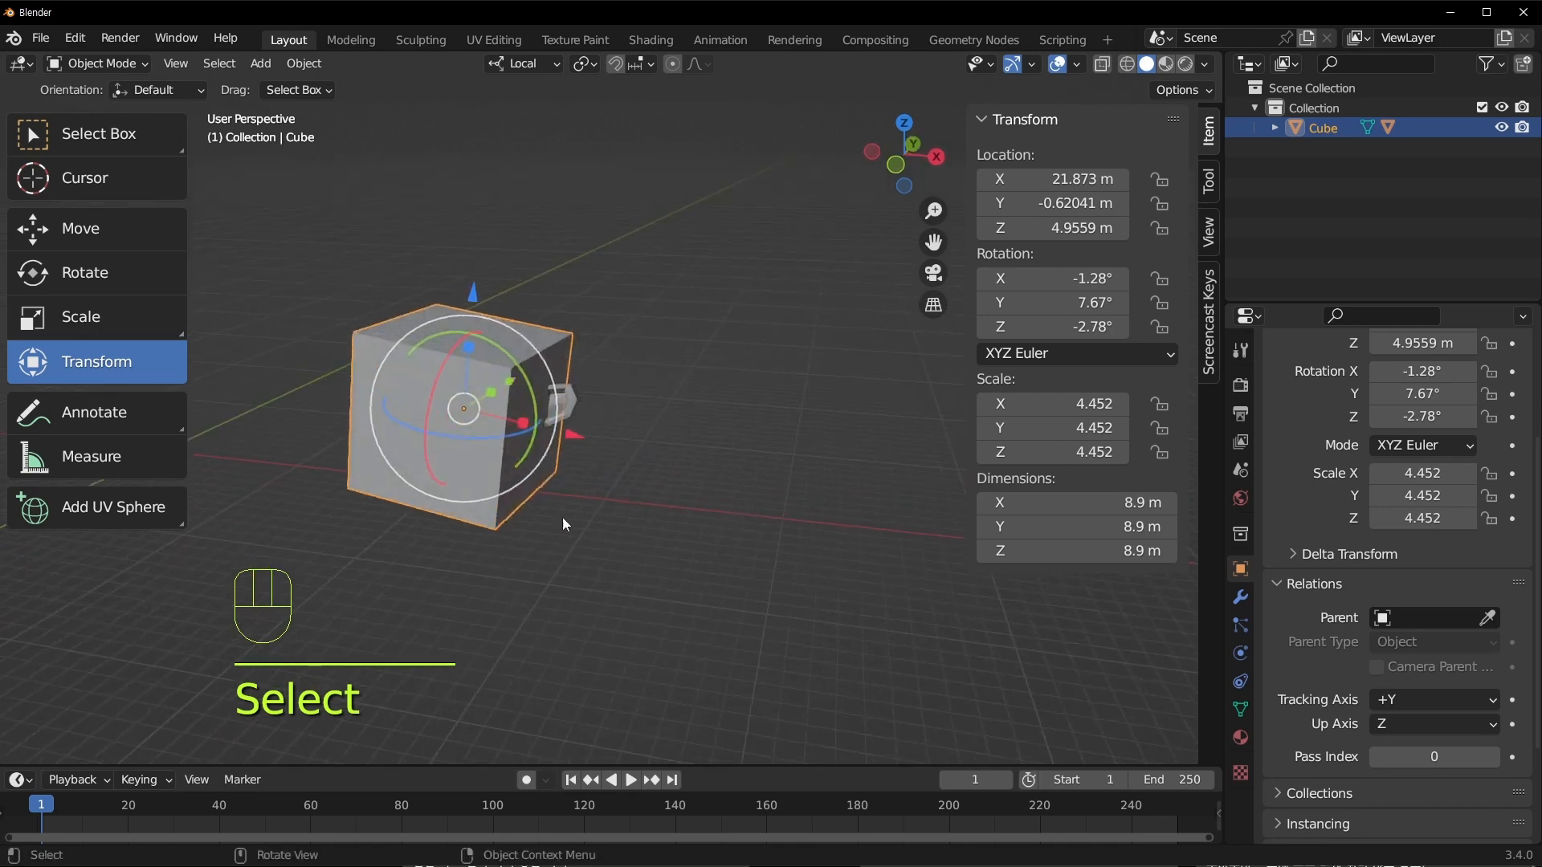
key(g)
click(751, 566)
Try rotating the parent cube freely to about X -129°, Y 27.5°, Z 223° and undo the rotation
key(r)
click(713, 689)
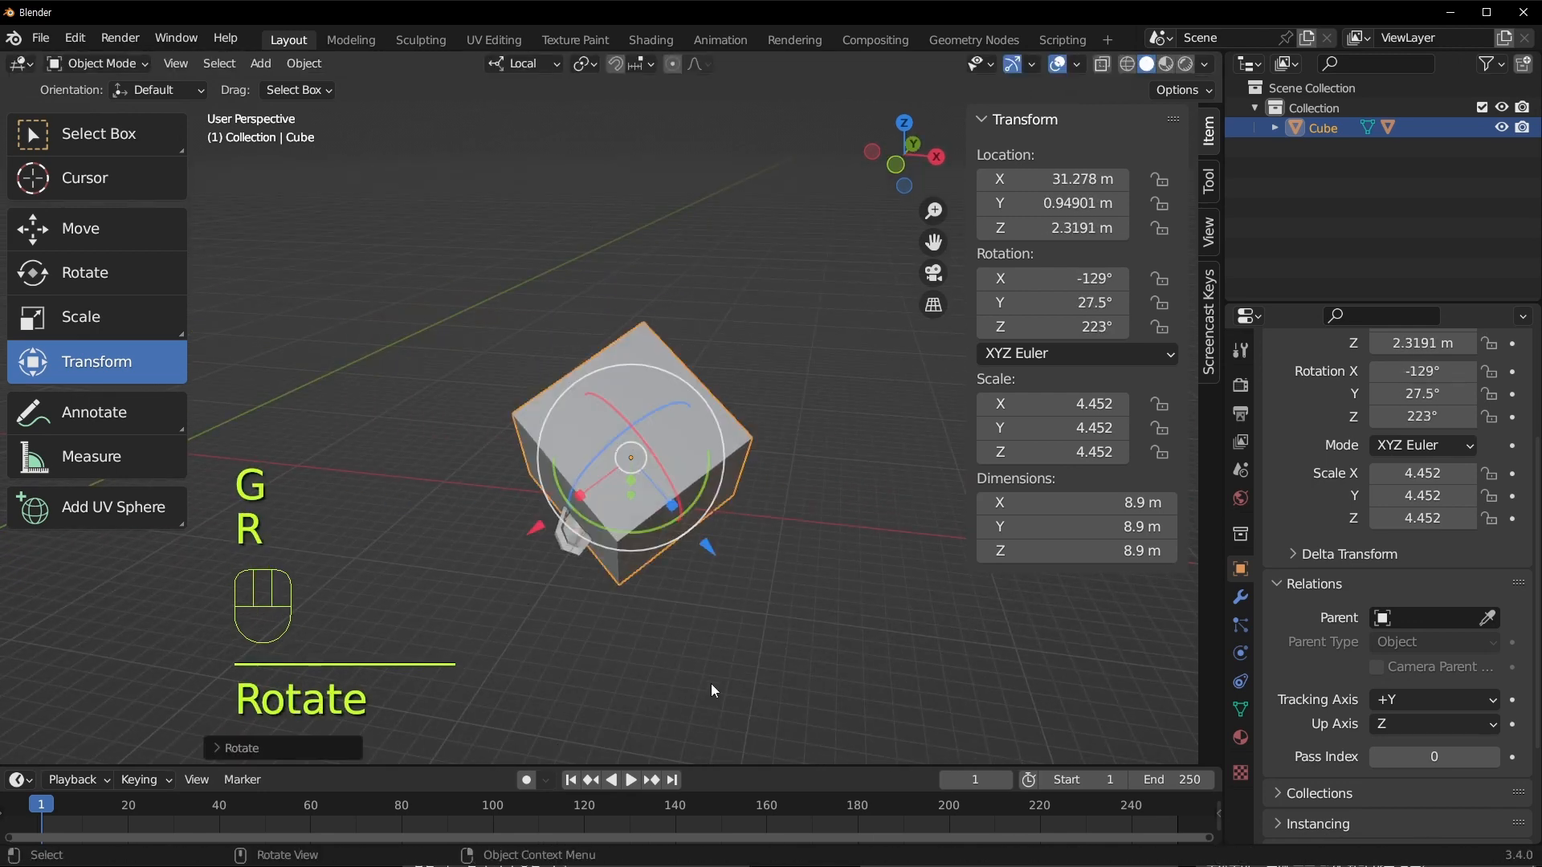
key(ctrl+z)
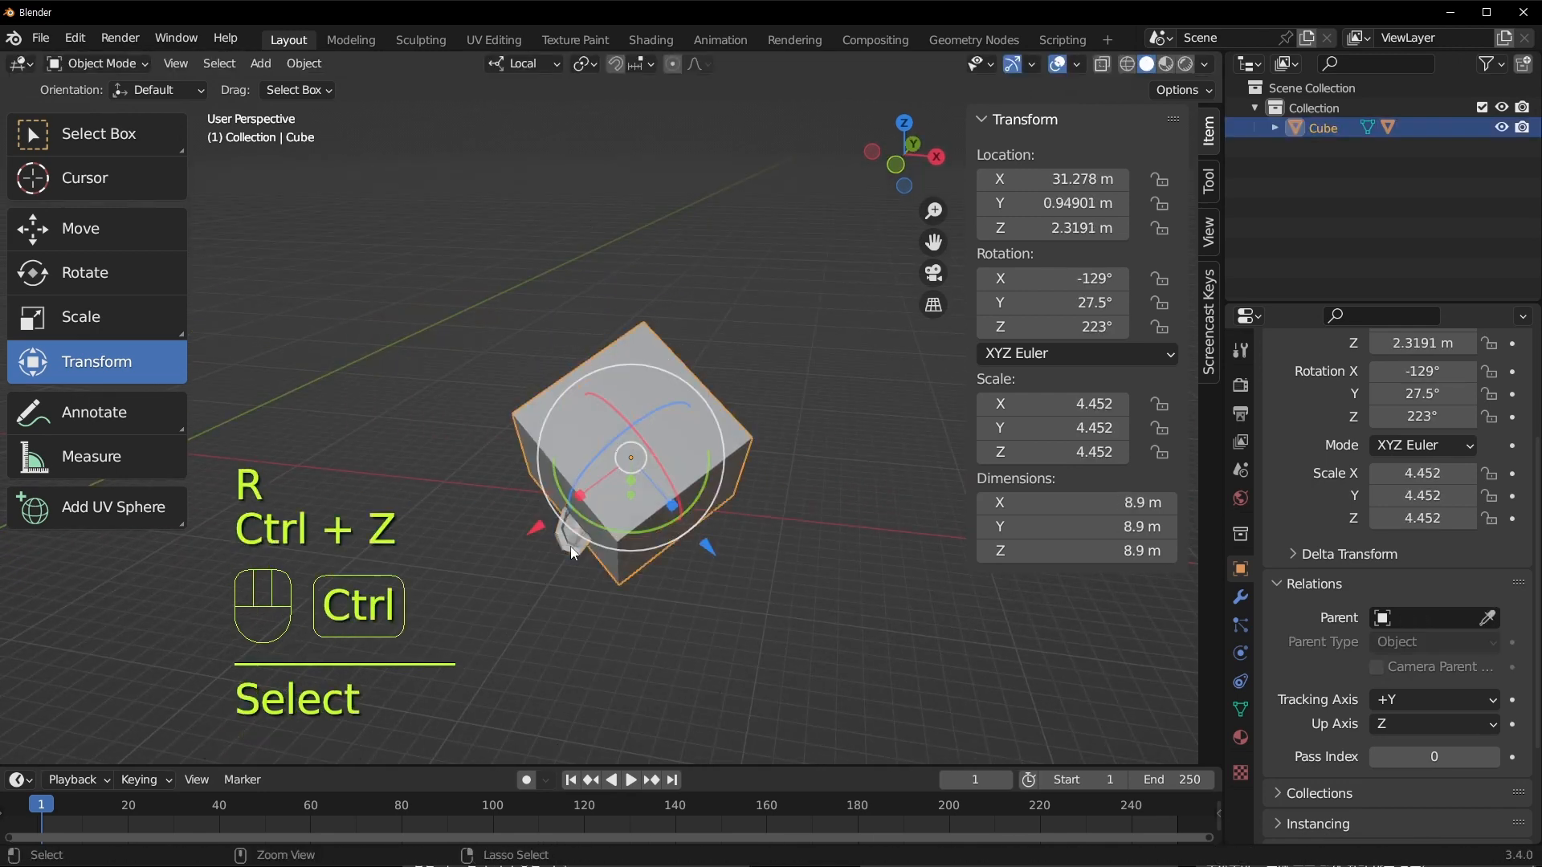
key(ctrl+z)
shift+click(821, 542)
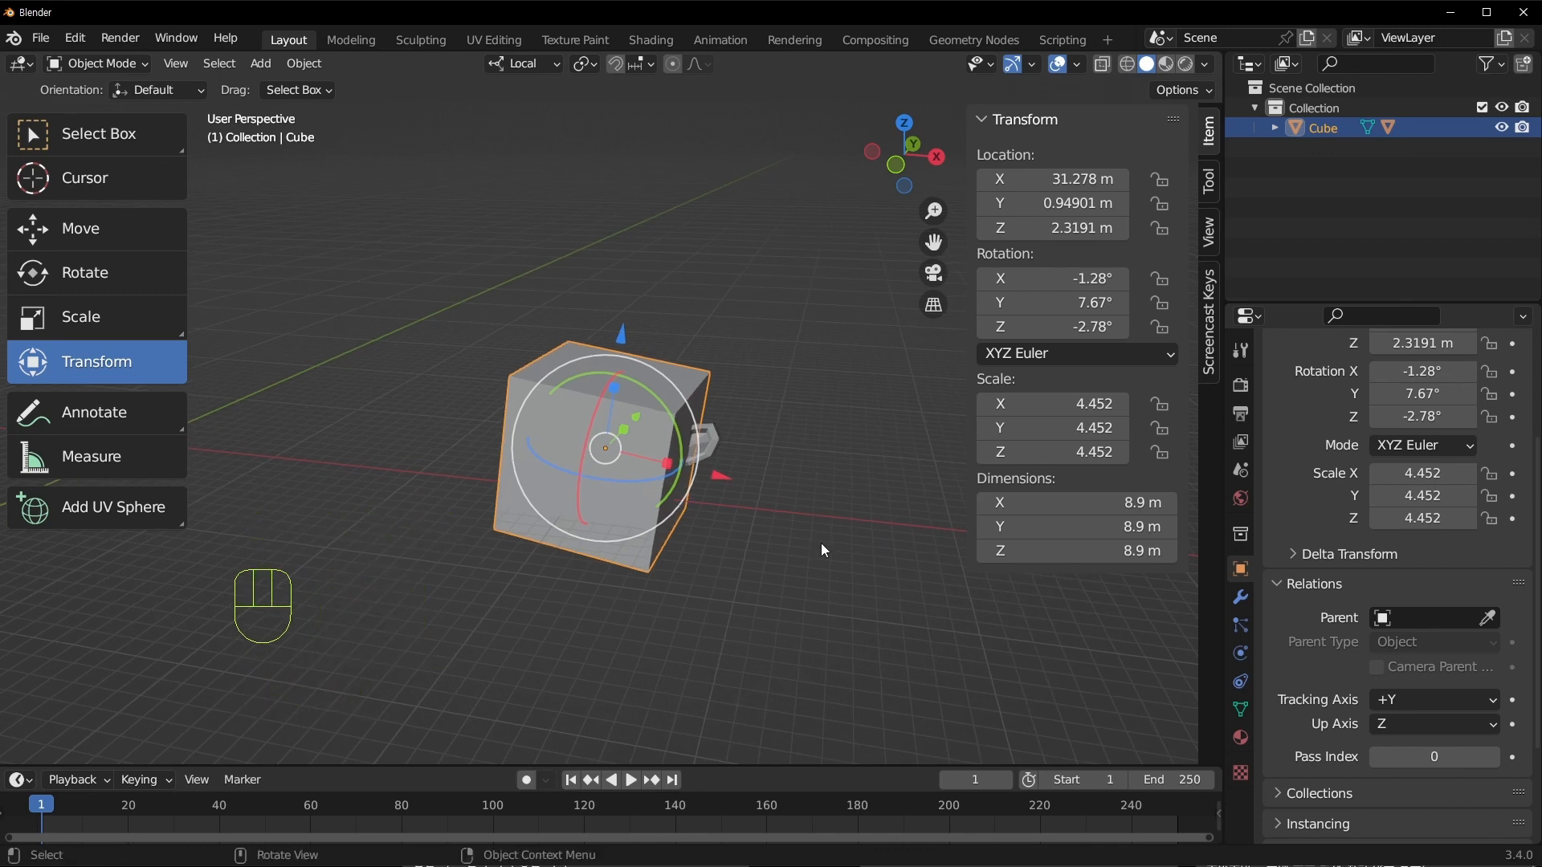
Try moving the parent cube freely with Suzanne inside it and undo the move
shift+middle_drag(797, 552, 709, 505)
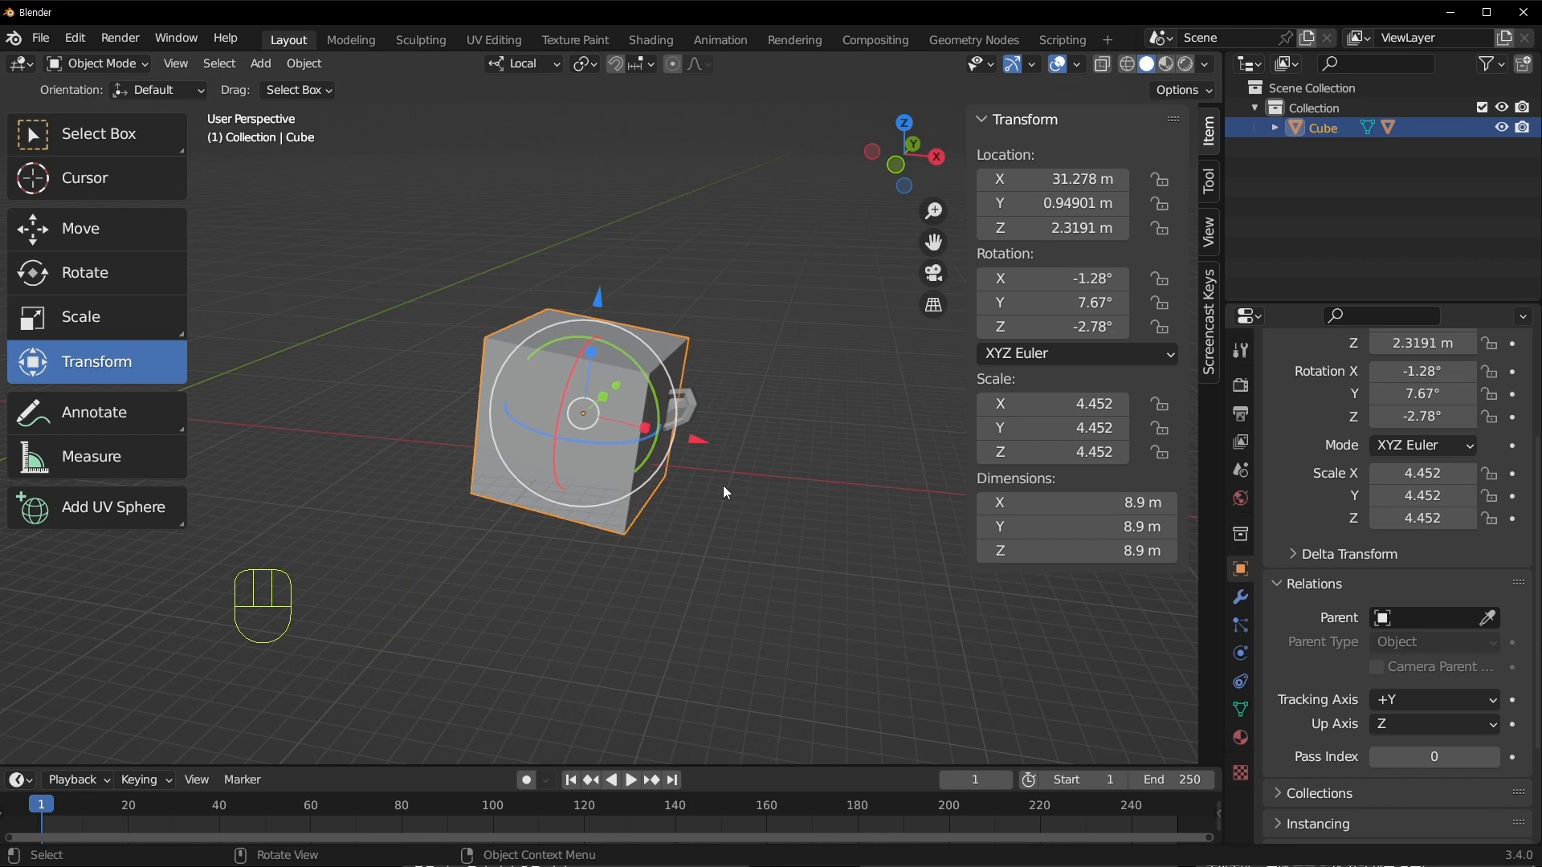
key(g)
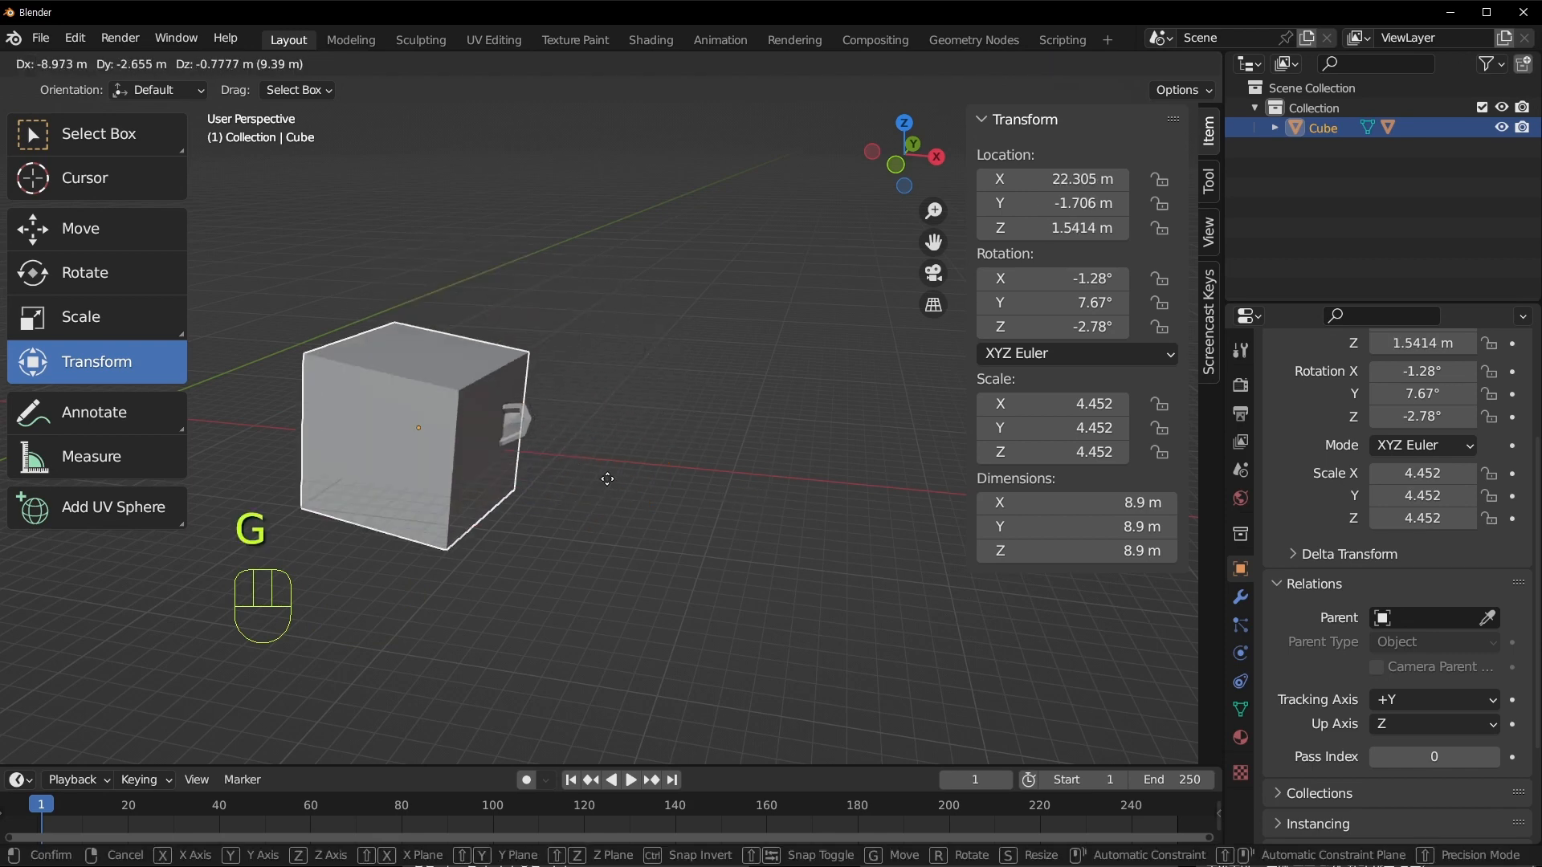
click(754, 394)
key(ctrl+z)
Select Suzanne, pull it out of the cube along its local X axis, and set its X location to 3 m
click(711, 435)
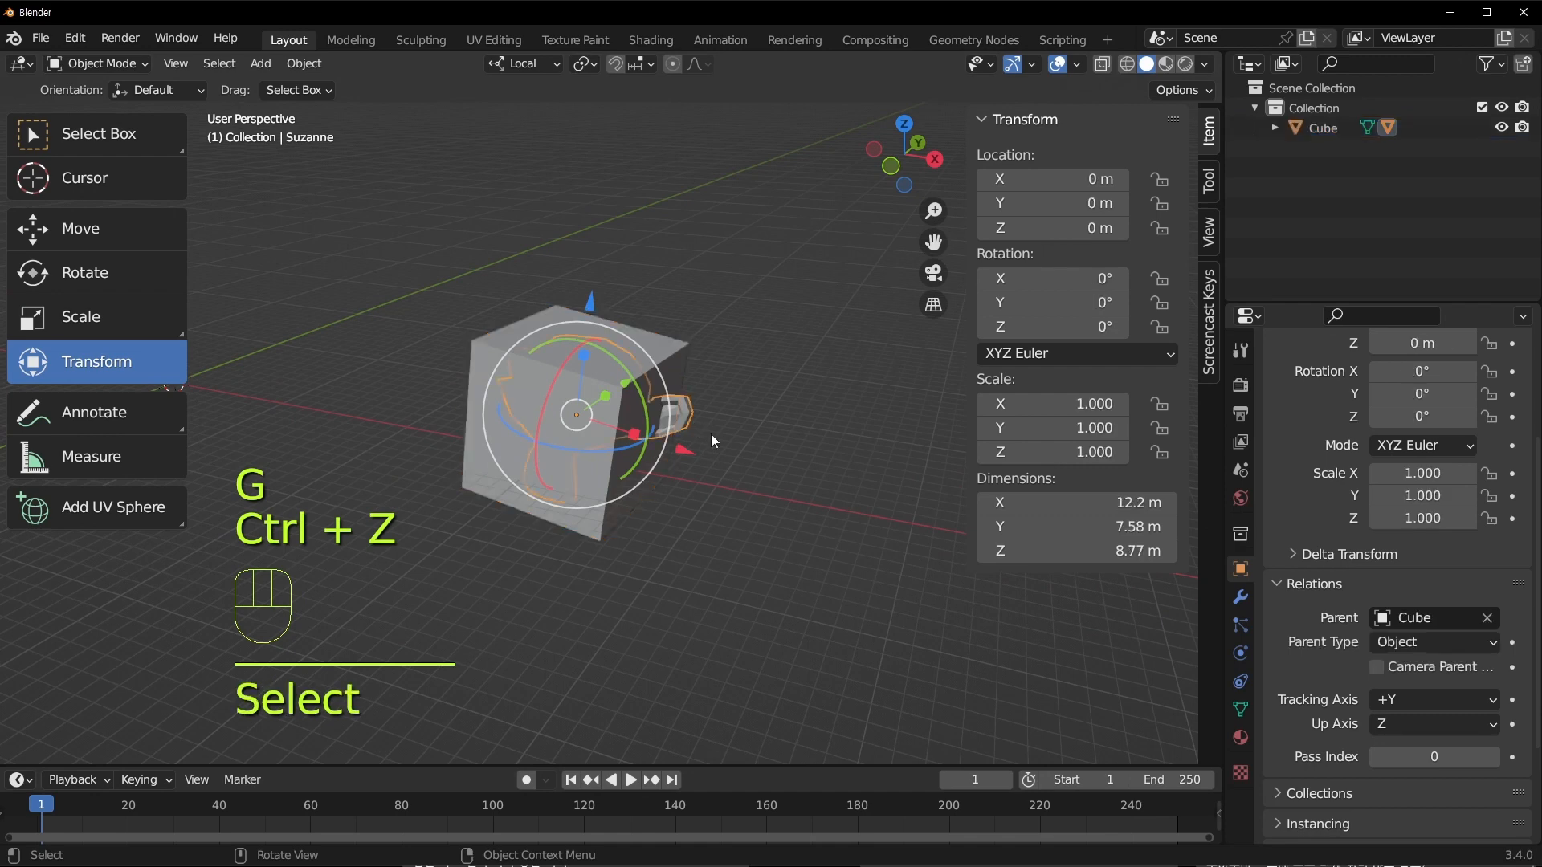
drag(685, 445, 919, 526)
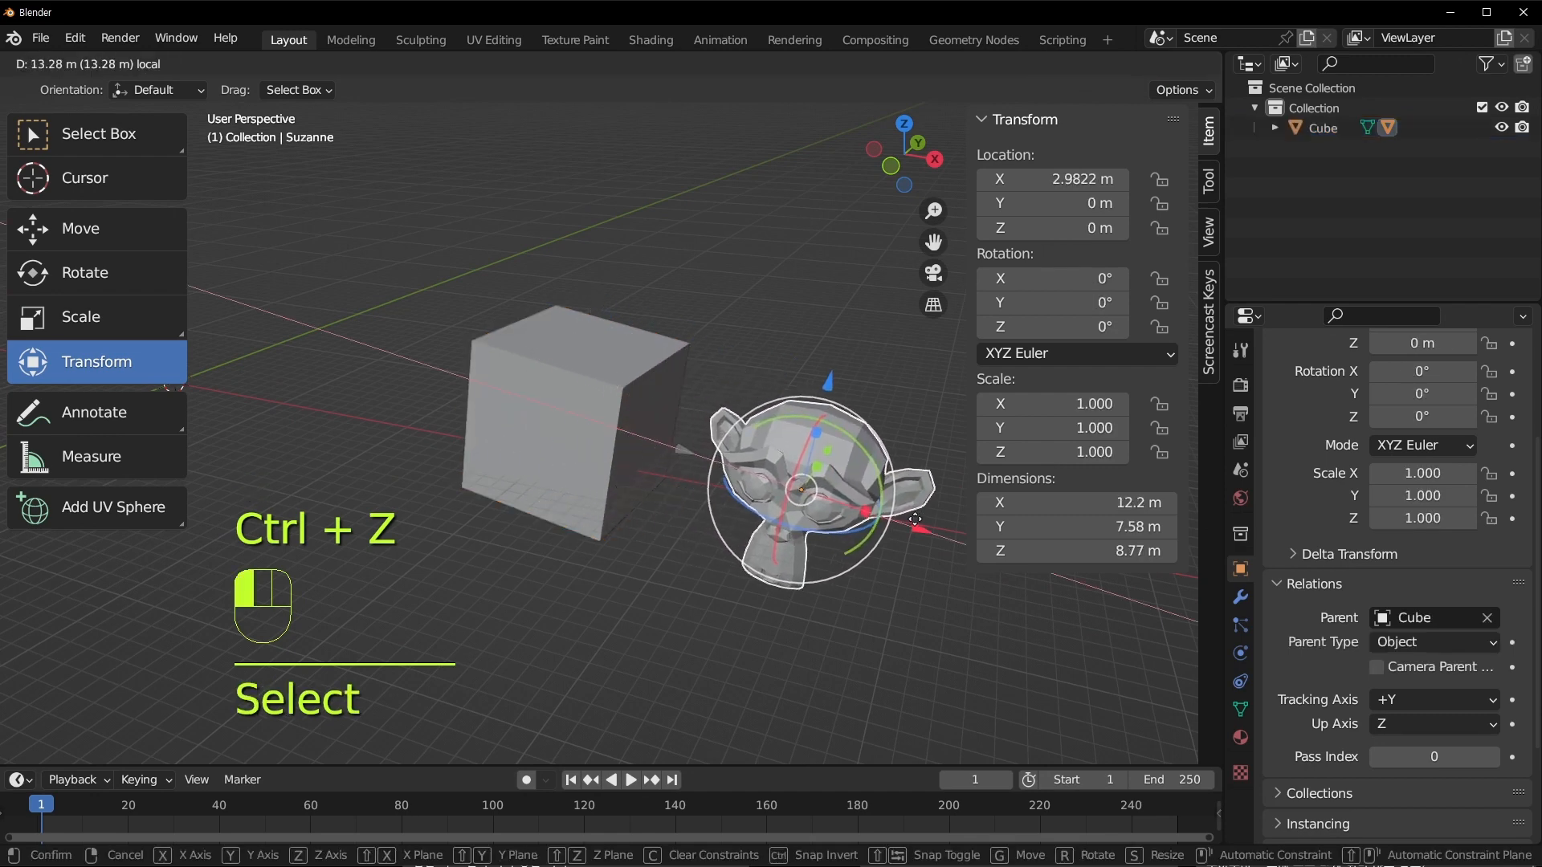
click(1069, 175)
text(3)
key(Return)
scroll(810, 401, down, 2)
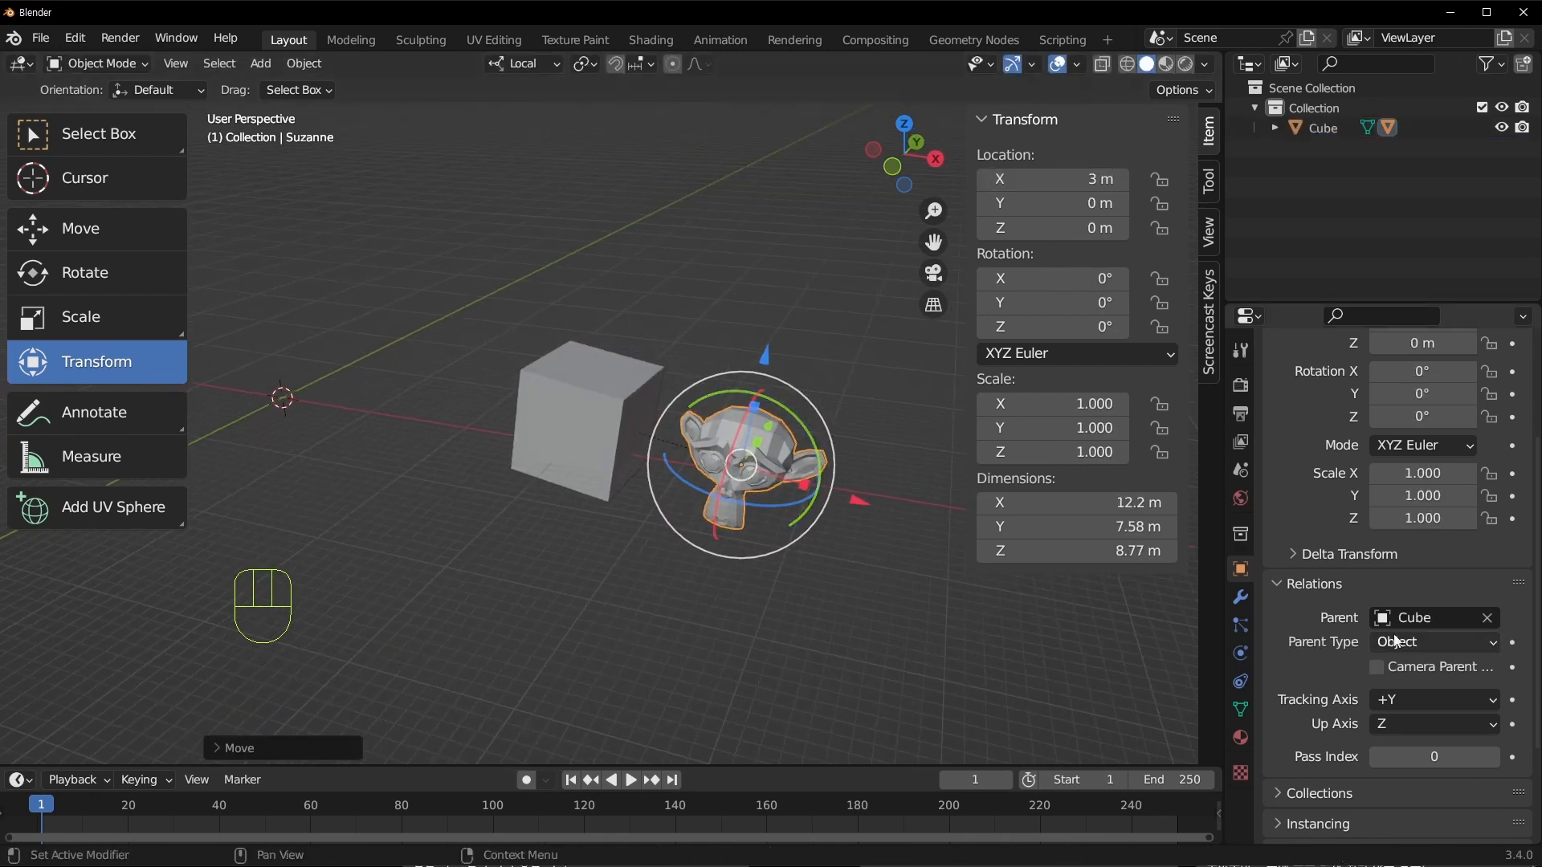
Try removing the Cube parent from Suzanne's relations, frame Suzanne near the world origin, and undo the removal
click(582, 421)
scroll(603, 416, down, 1)
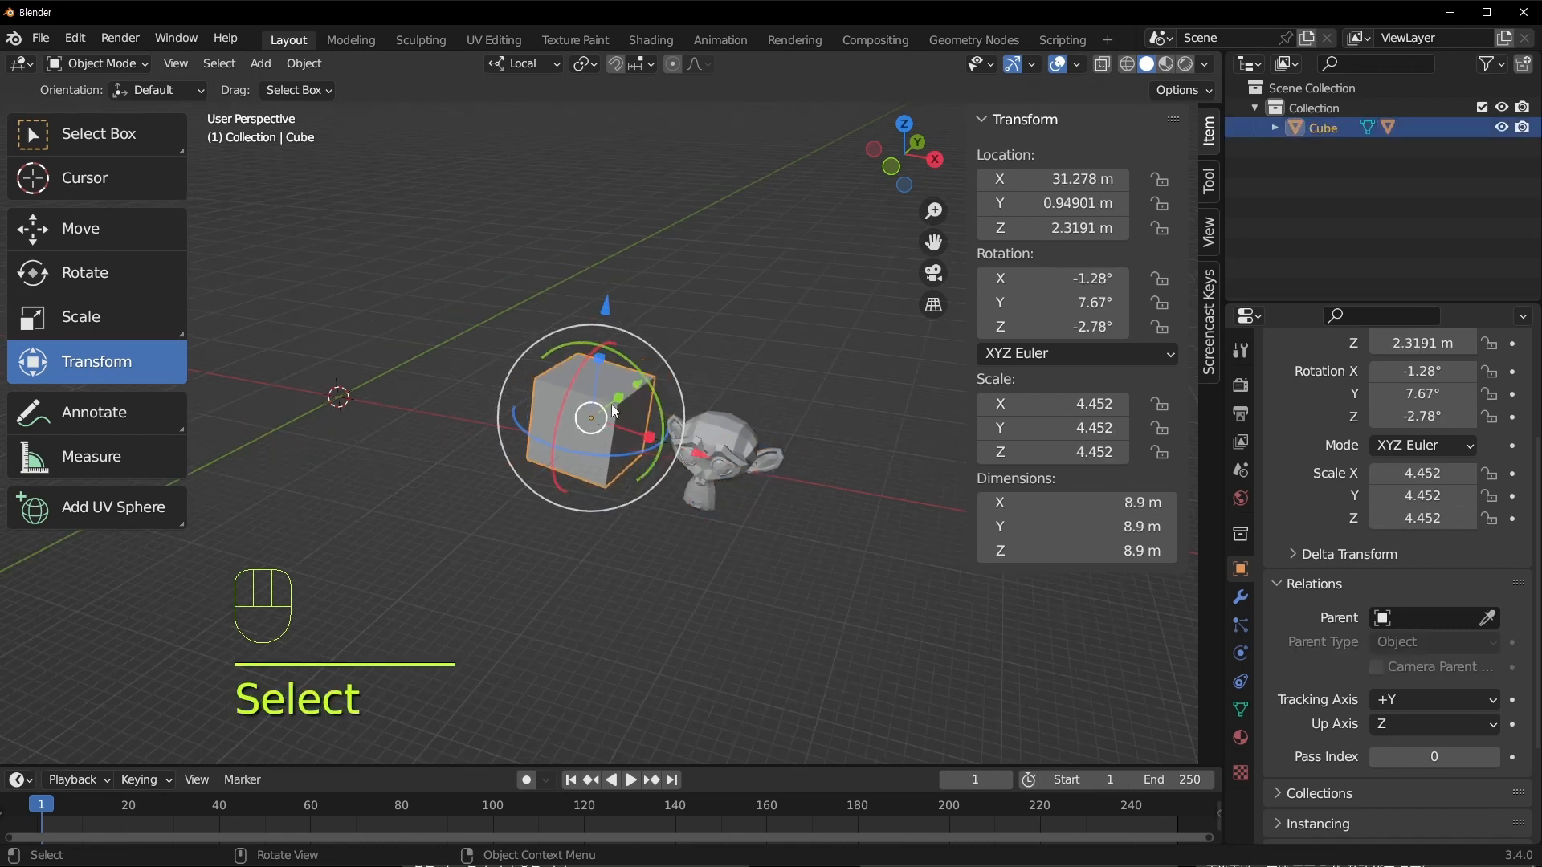
click(731, 455)
scroll(729, 454, up, 3)
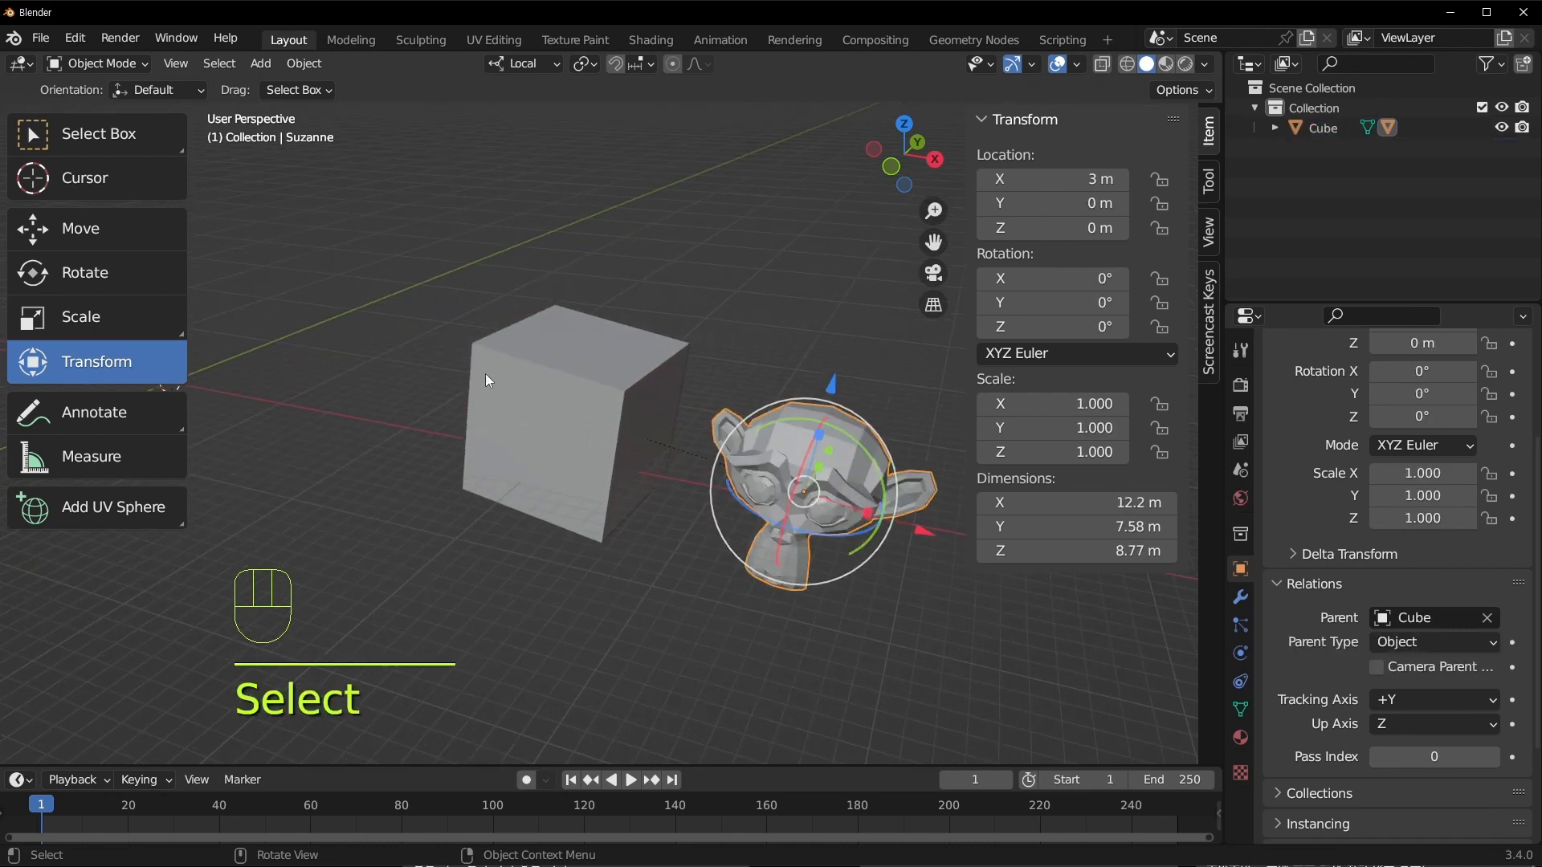
scroll(836, 498, down, 2)
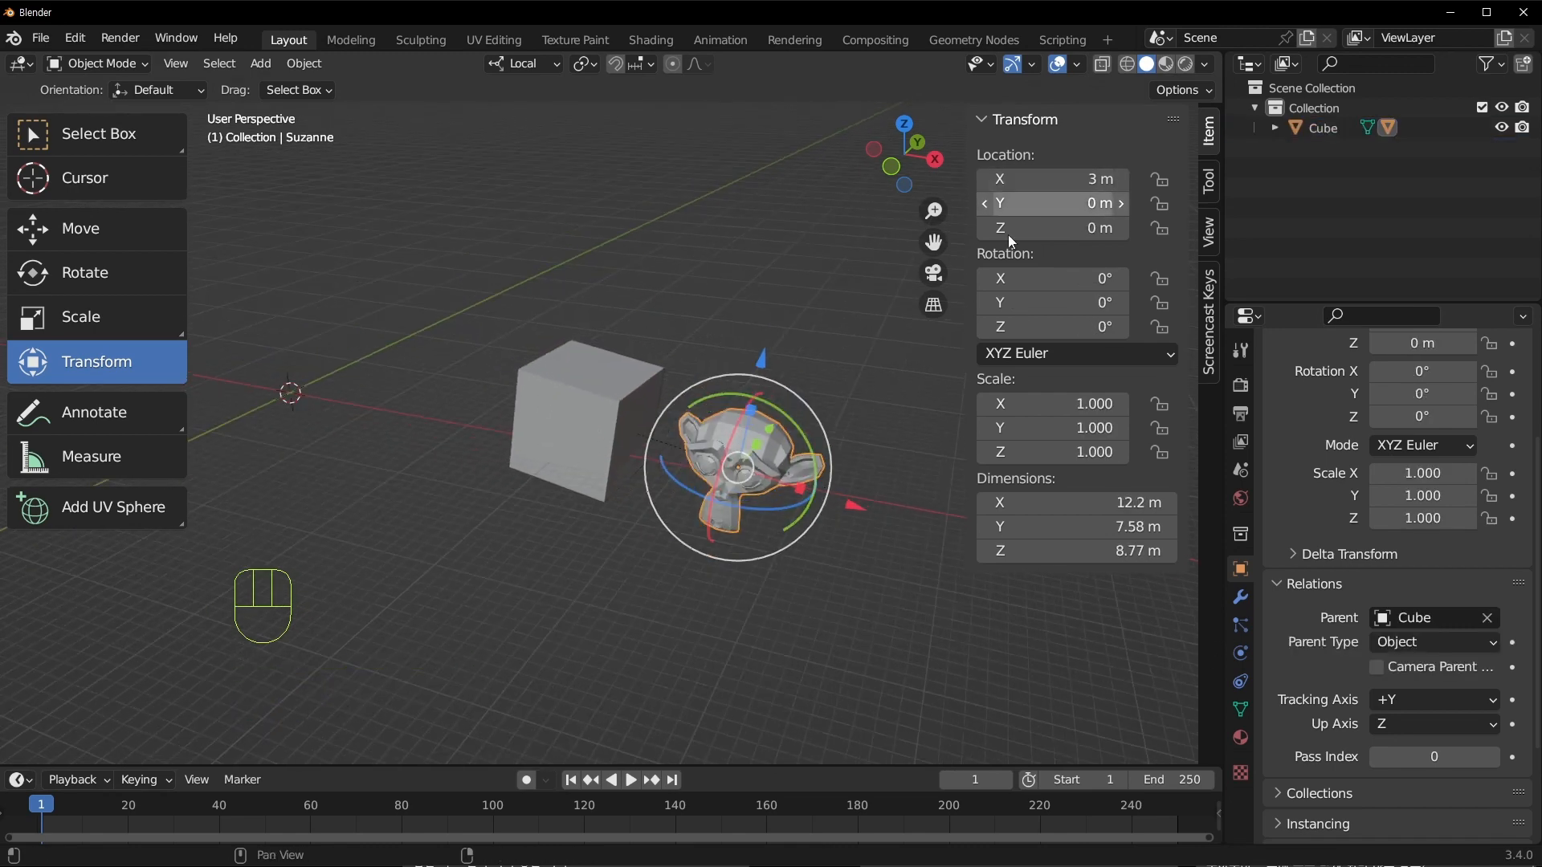
click(1487, 620)
shift+middle_drag(458, 409, 785, 427)
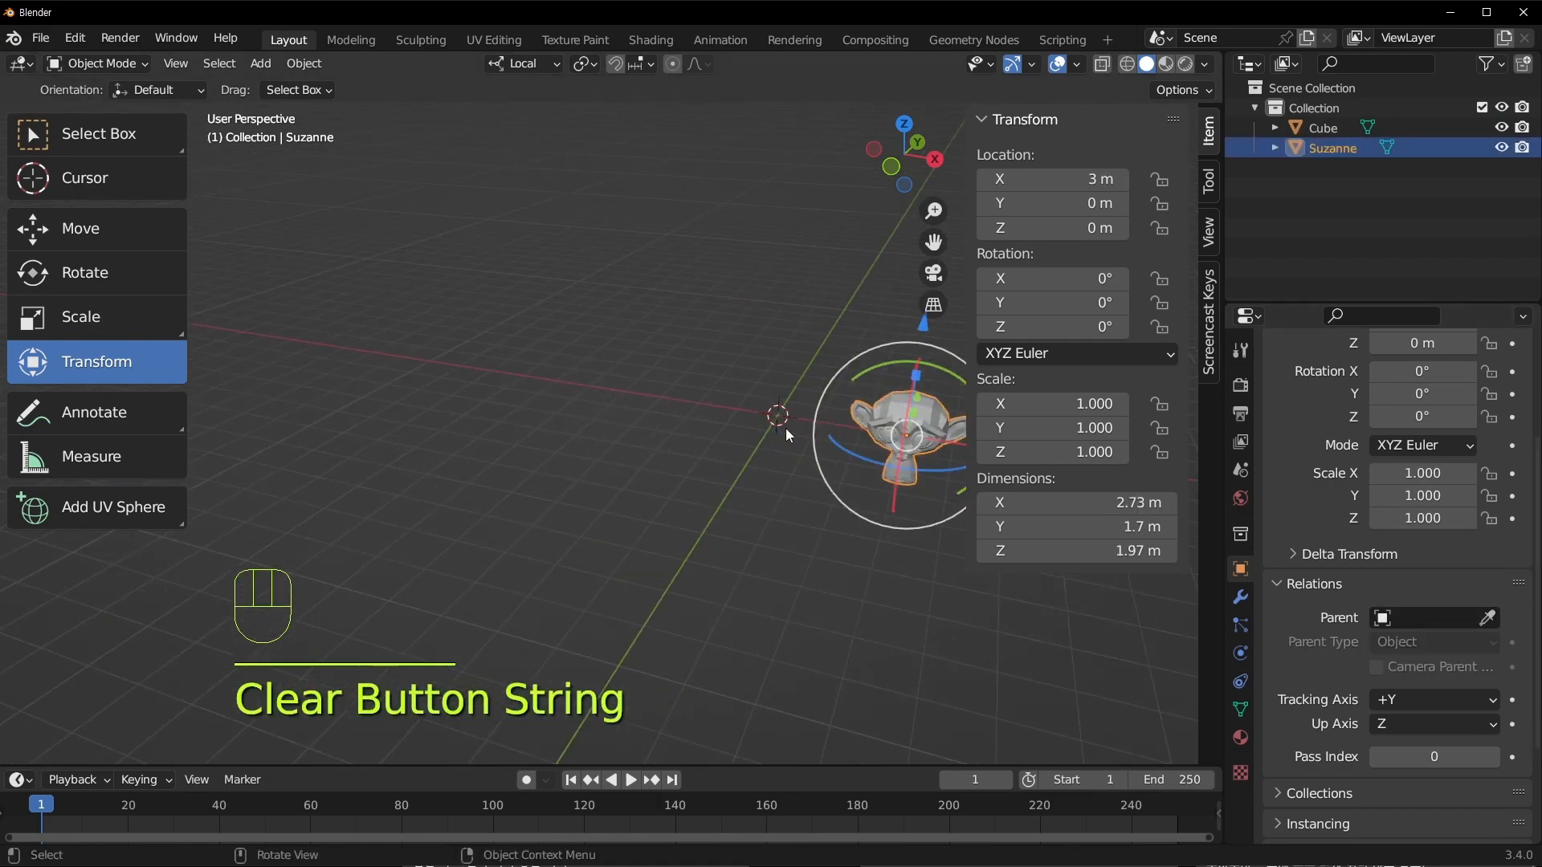
key(KP_Decimal)
scroll(306, 276, down, 4)
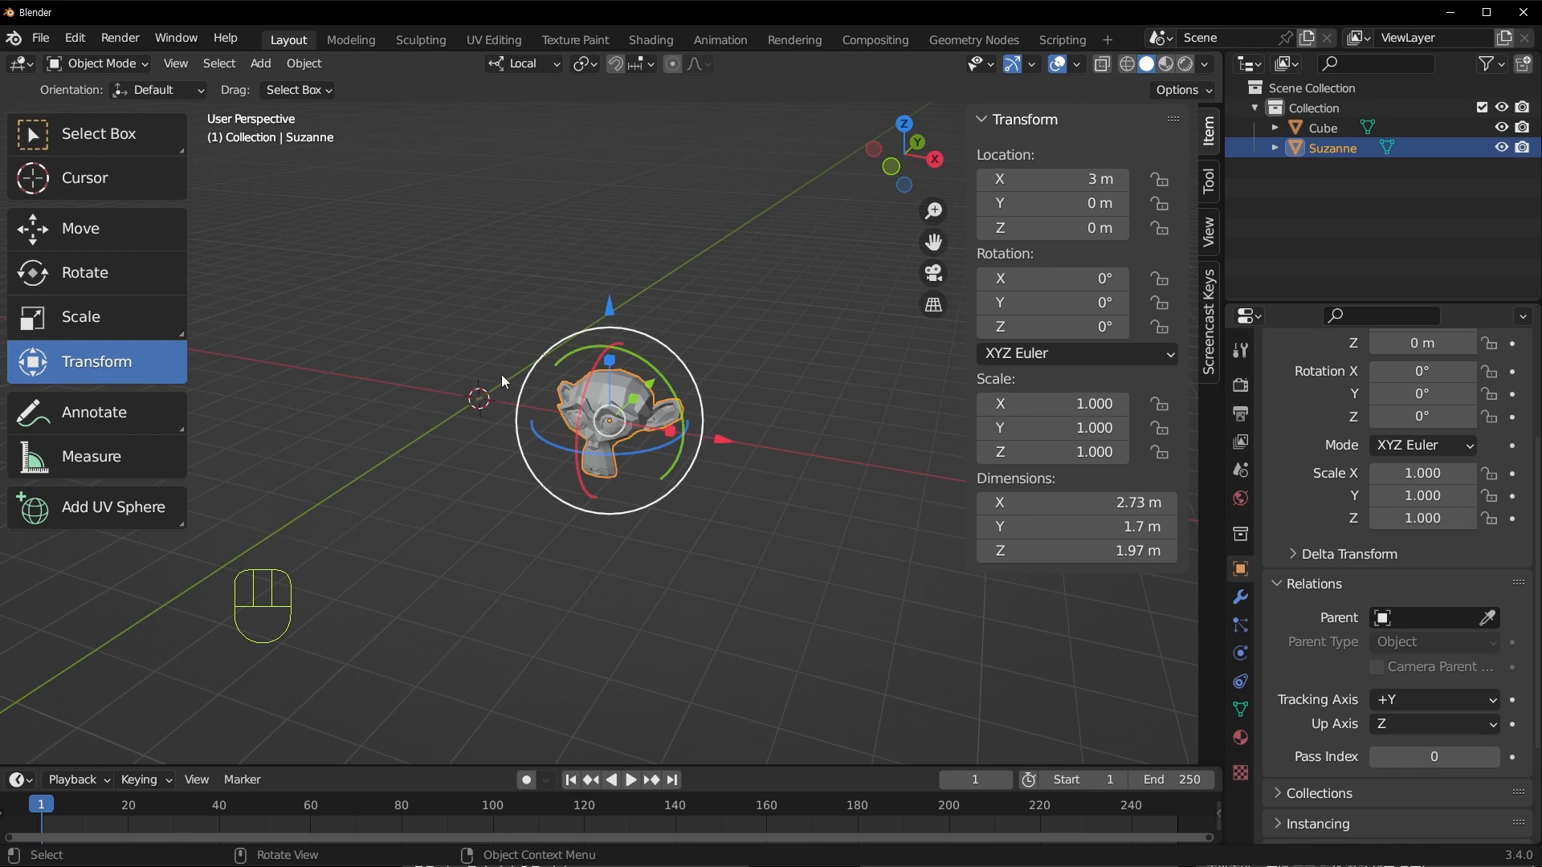
scroll(636, 383, down, 4)
shift+middle_drag(636, 435, 518, 467)
key(ctrl+z)
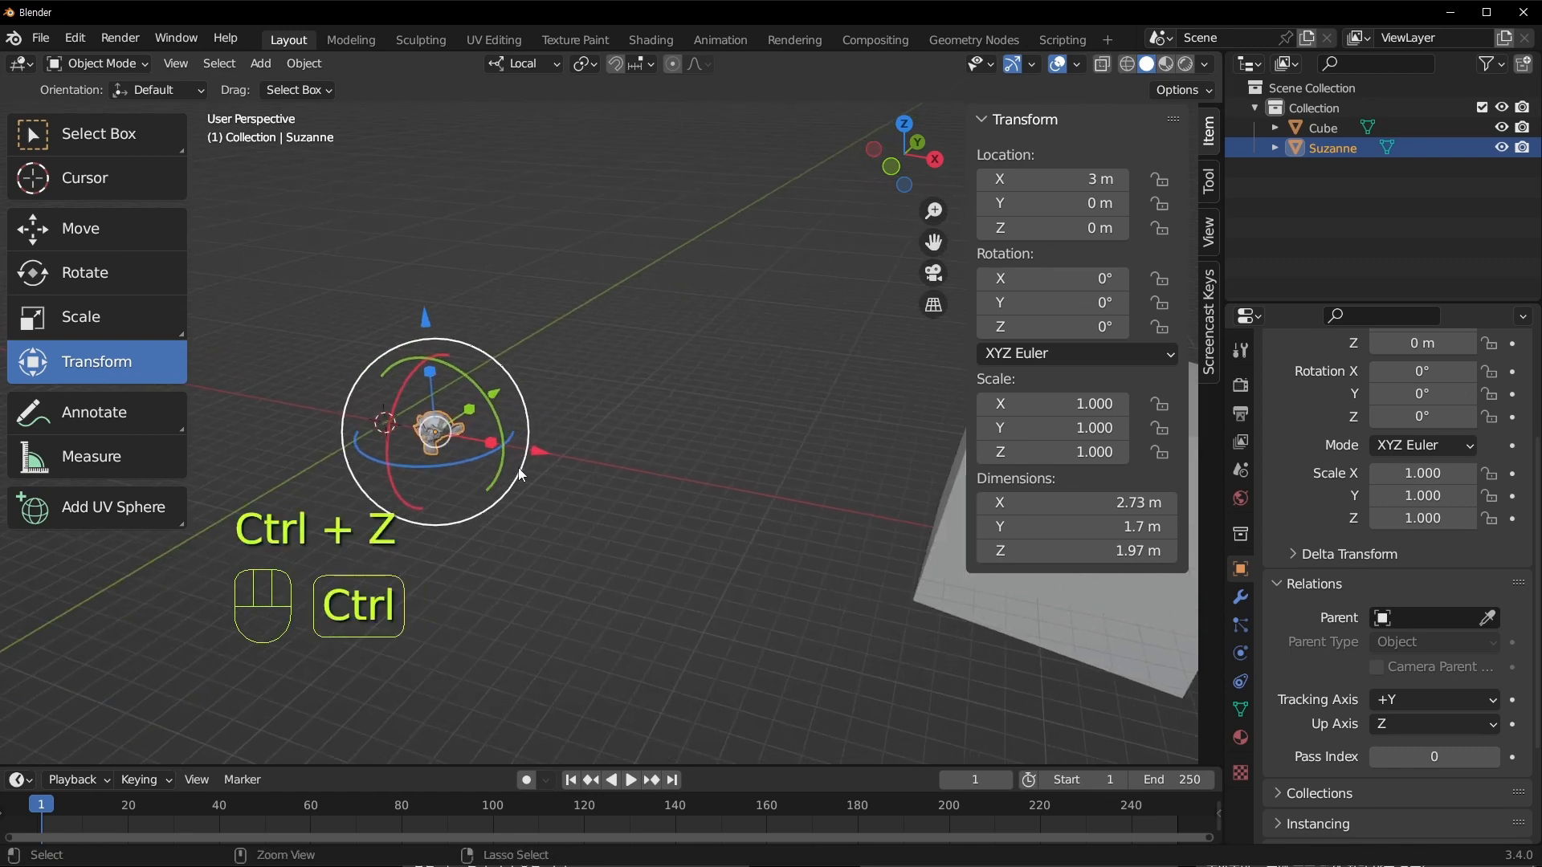
key(ctrl+z)
Set the parent cube's scale to 4 on all axes and its X rotation to about 7°
shift+middle_drag(633, 465, 581, 458)
click(588, 406)
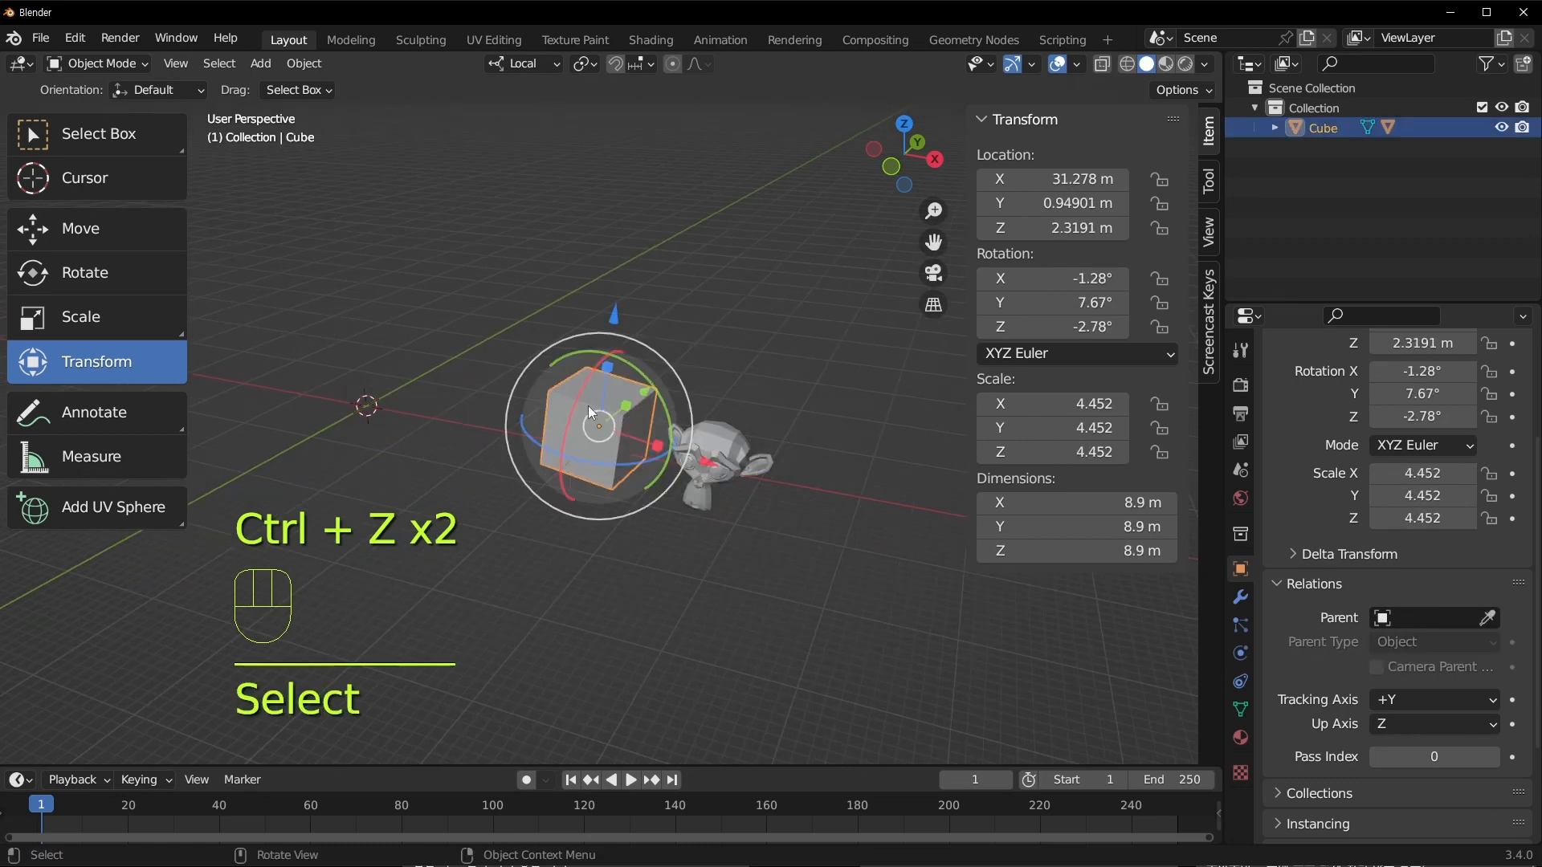
drag(1052, 407, 1052, 452)
text(4)
key(Return)
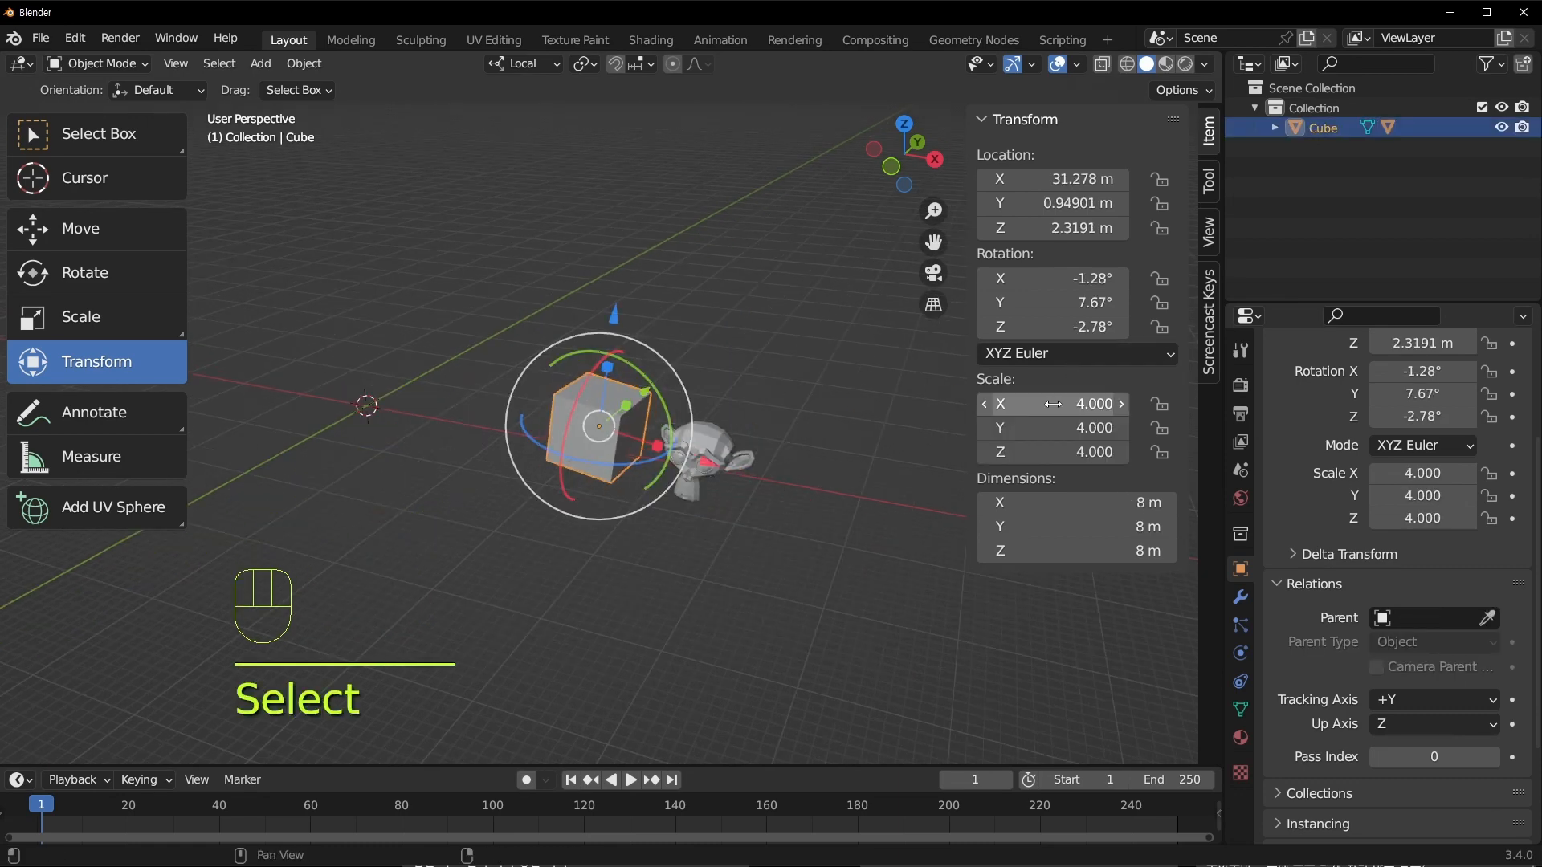
drag(1052, 279, 1064, 279)
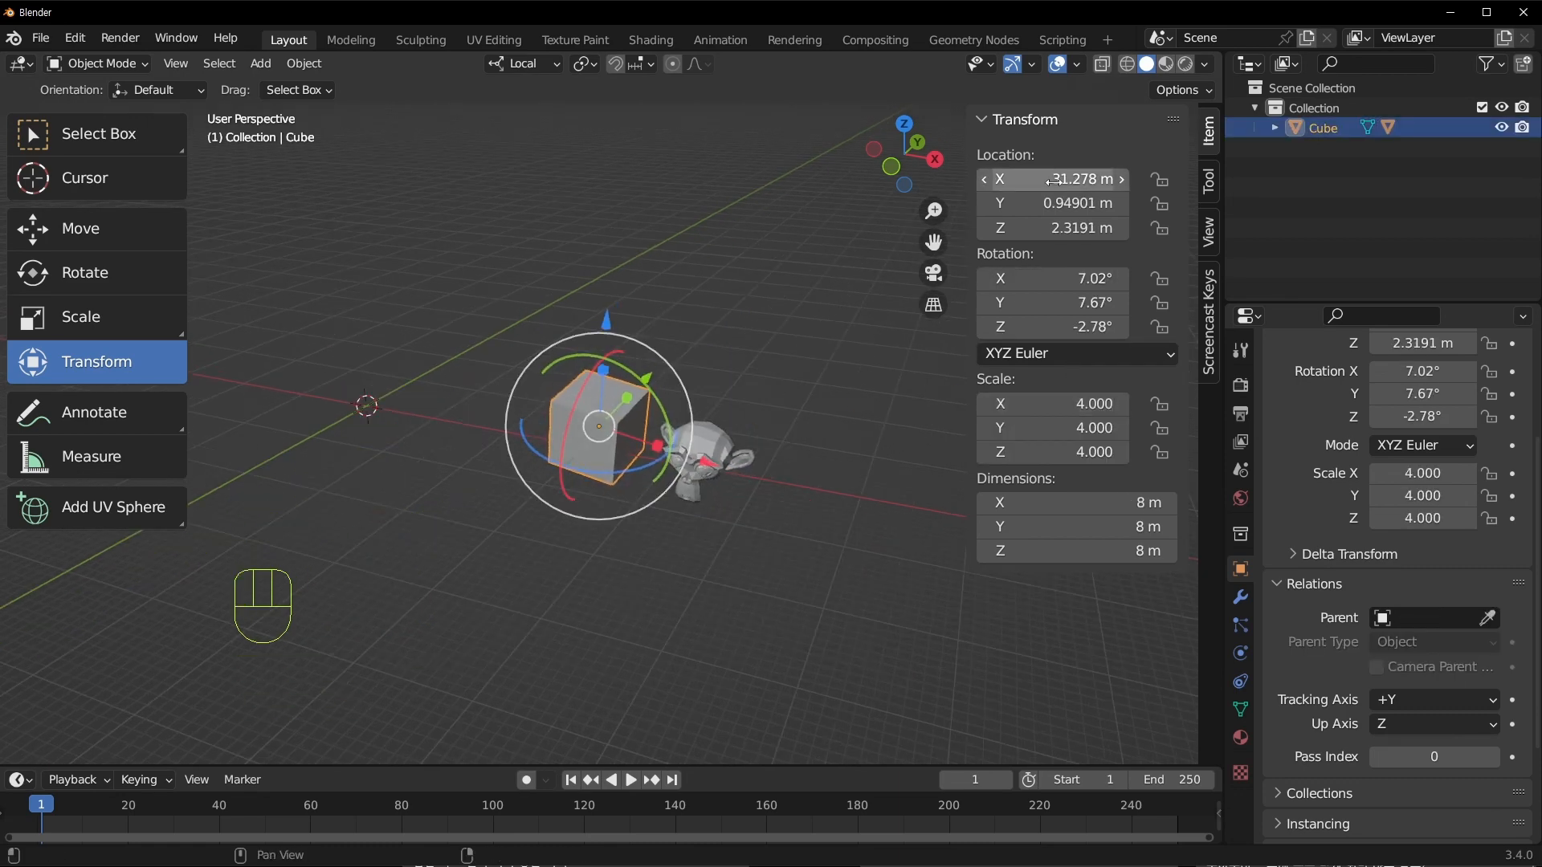
mouse_move(1058, 180)
mouse_down()
mouse_move(1073, 179)
mouse_move(1059, 189)
mouse_up()
key(ctrl+z)
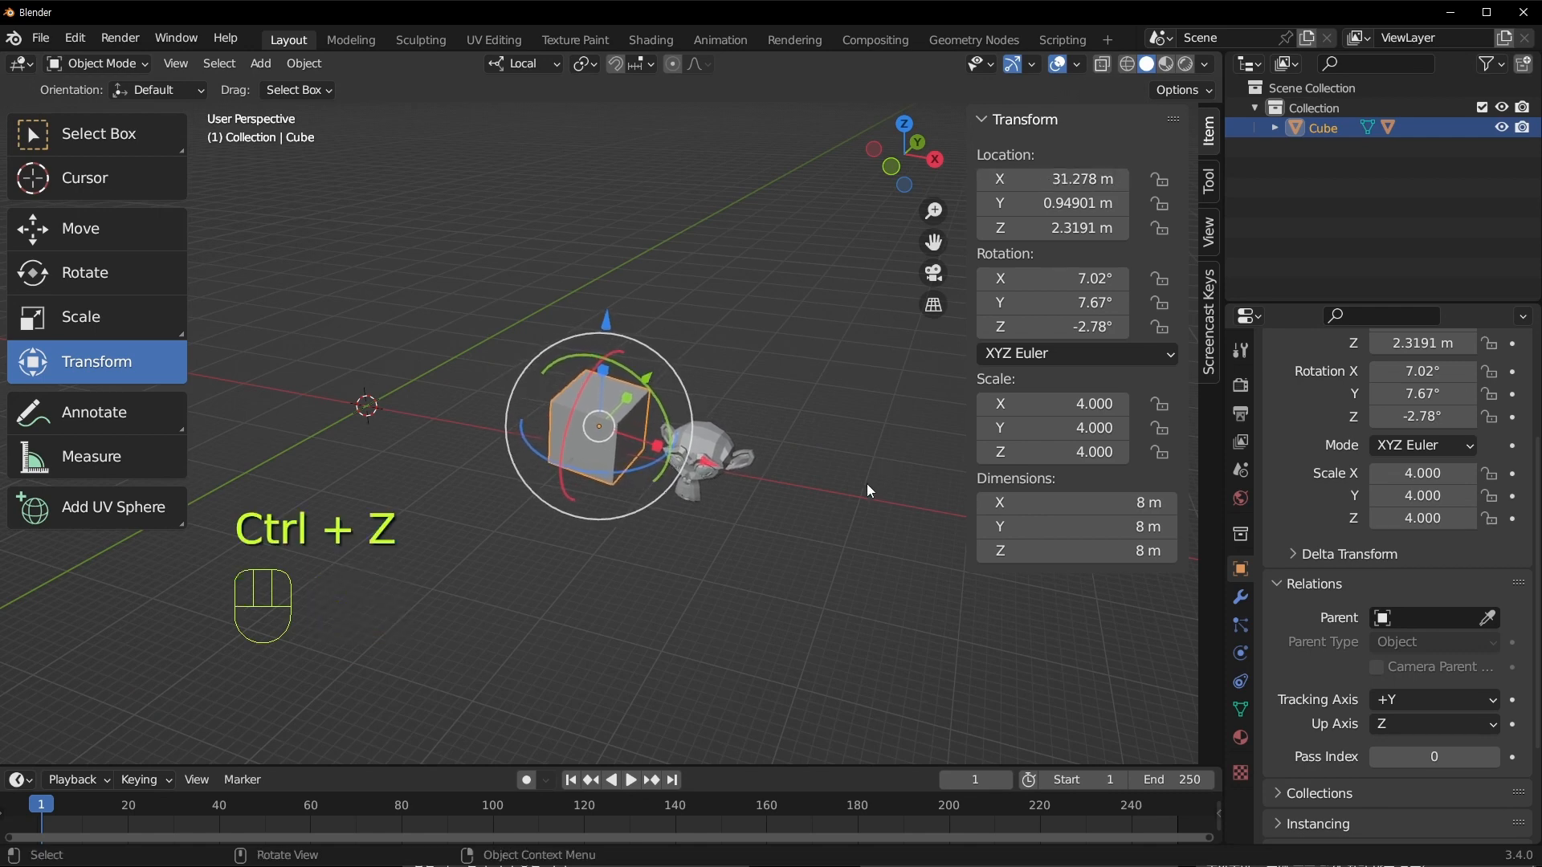
Try unparenting Suzanne and moving it along its X axis to about 5.4 m, and undo both changes
click(711, 427)
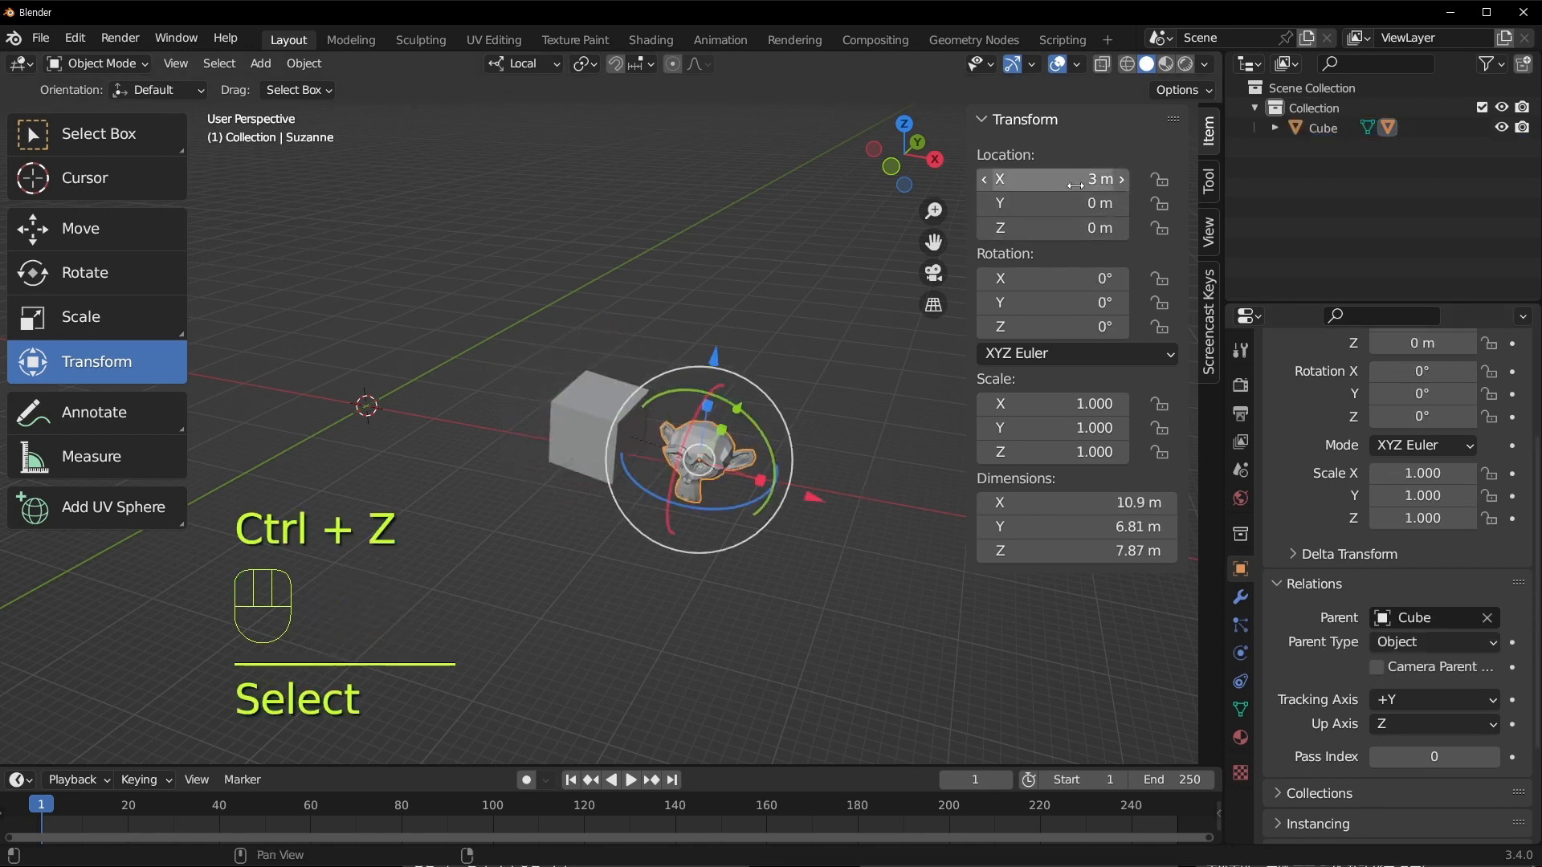
click(1488, 617)
shift+middle_drag(444, 457, 654, 464)
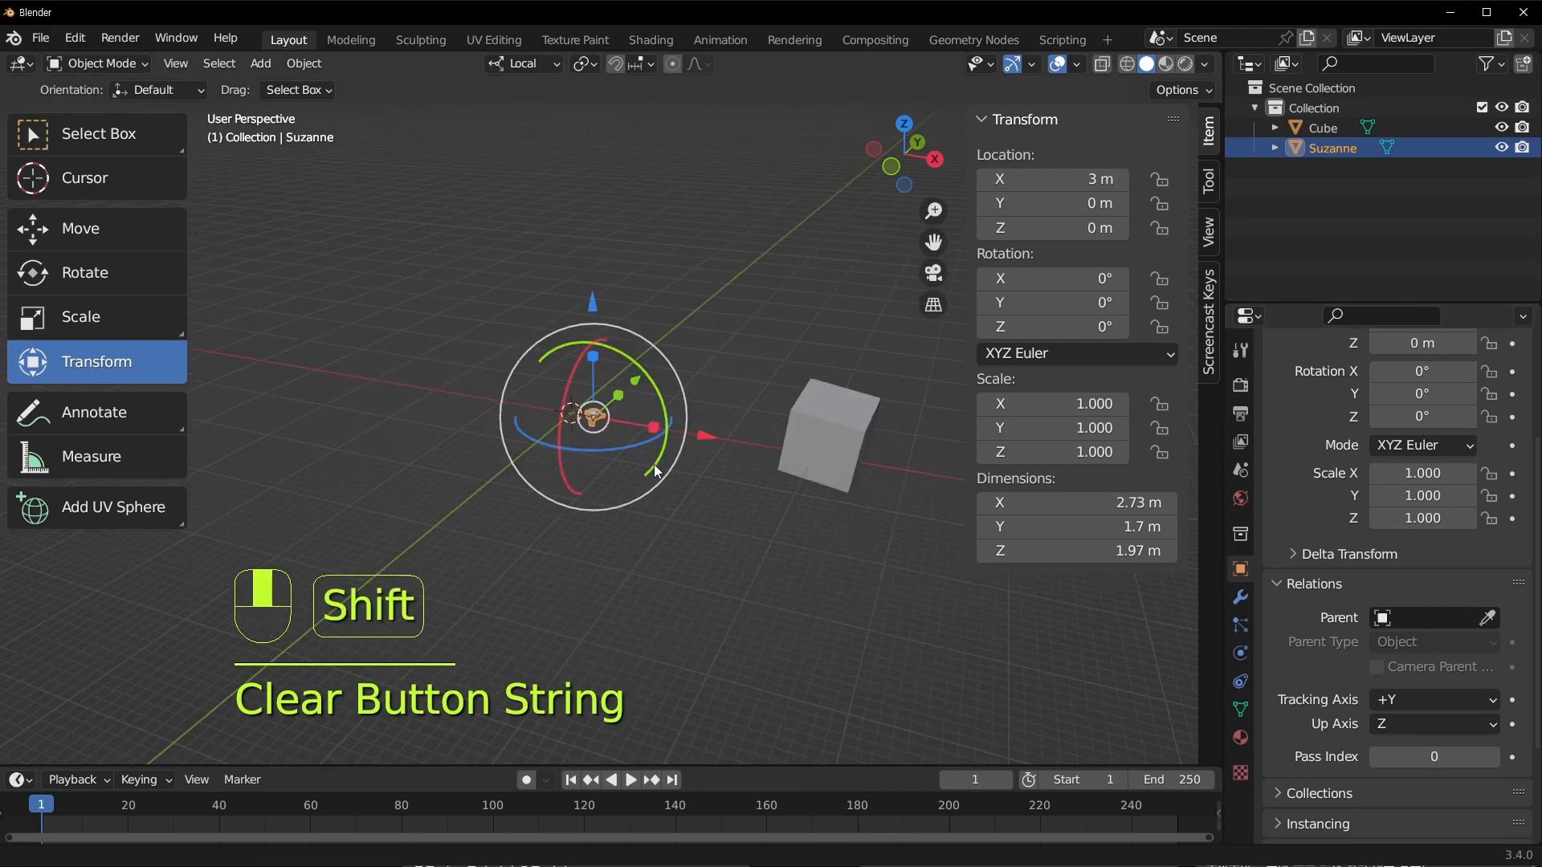
scroll(638, 474, up, 9)
drag(628, 416, 732, 403)
shift+middle_drag(732, 403, 519, 370)
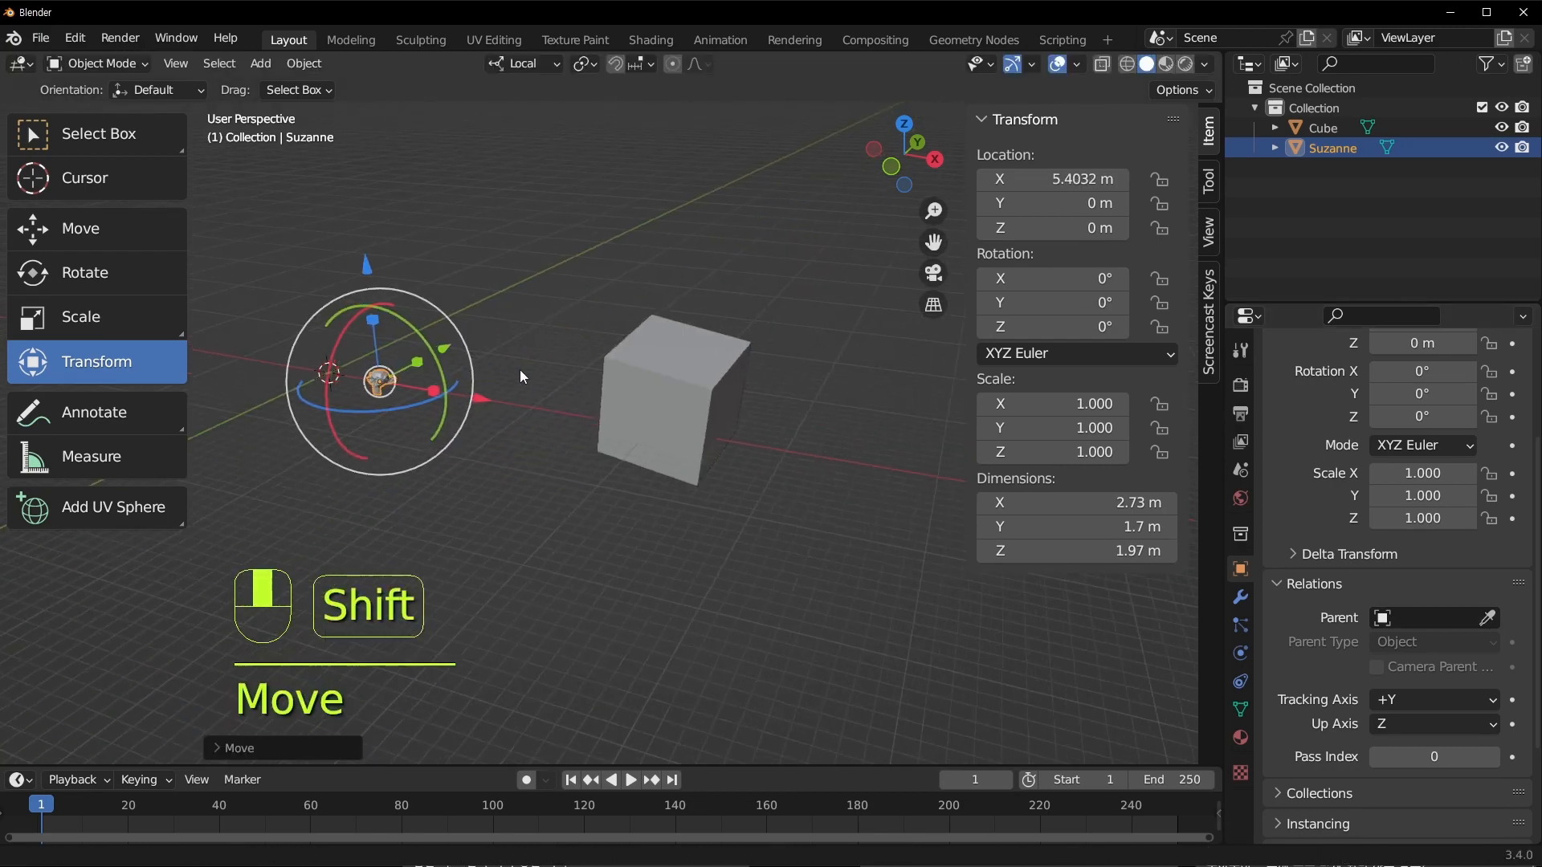
shift+middle_drag(349, 341, 576, 379)
key(ctrl+z)
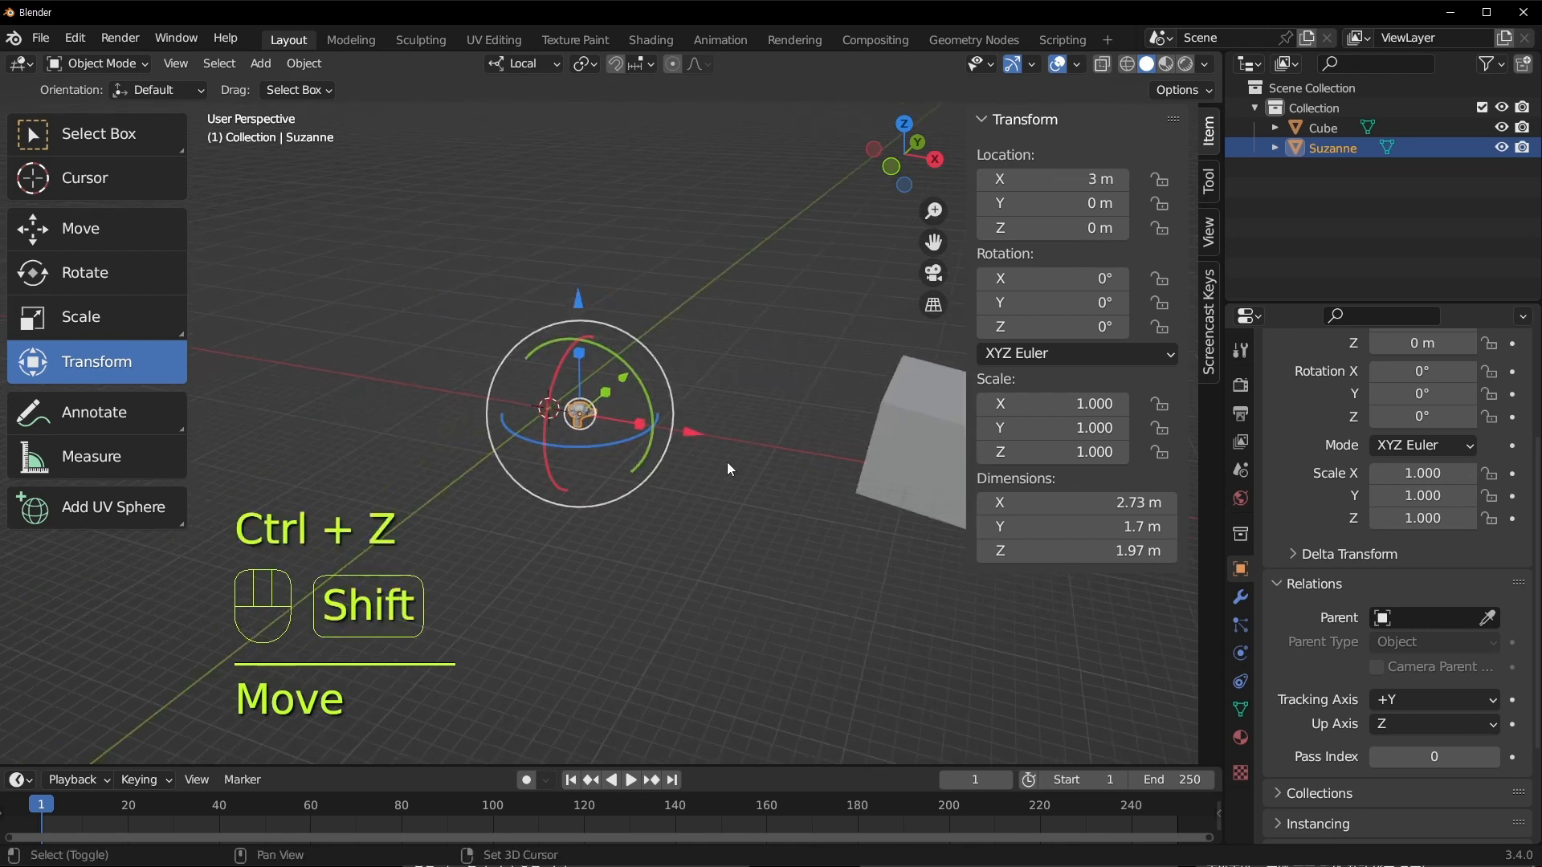
shift+middle_drag(730, 466, 500, 411)
key(ctrl+z)
key(ctrl+z)
shift+middle_drag(795, 406, 613, 434)
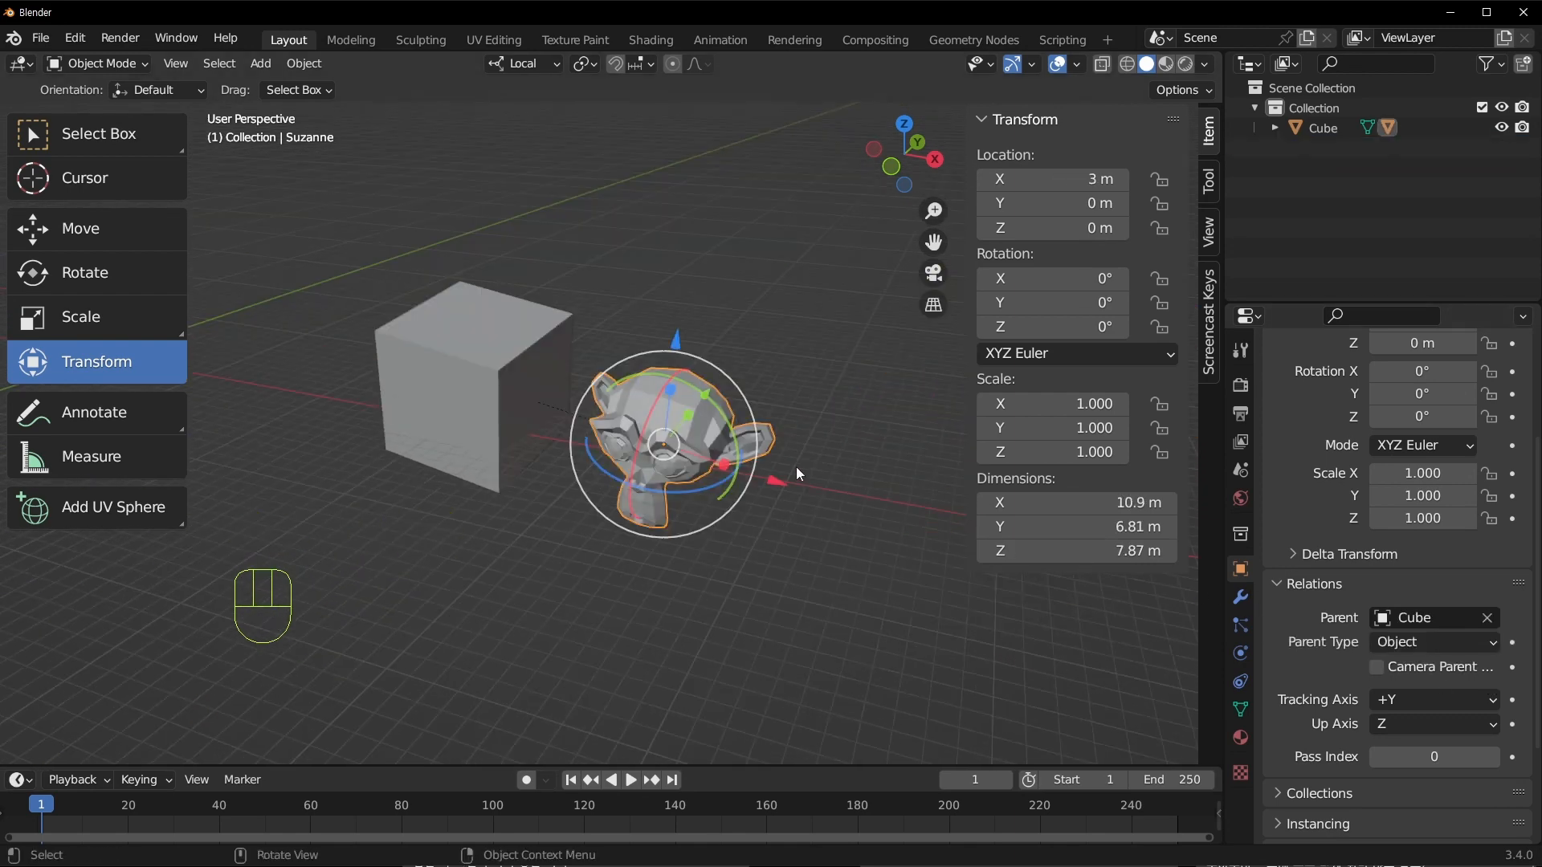
Try the plain Clear Parent option on Suzanne and undo it
middle_drag(612, 366, 615, 366)
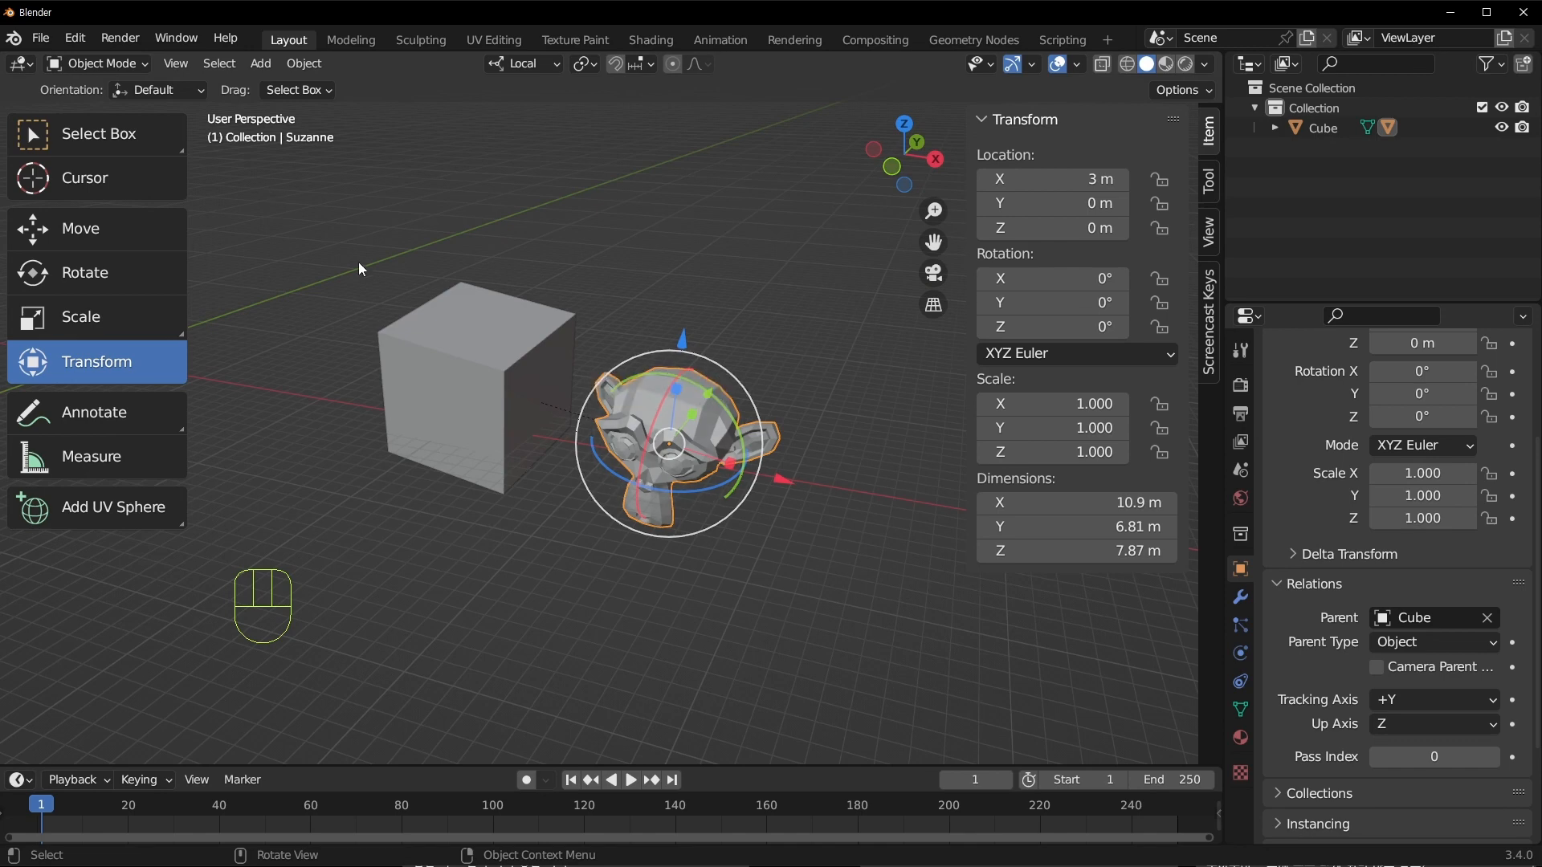
key(alt+p)
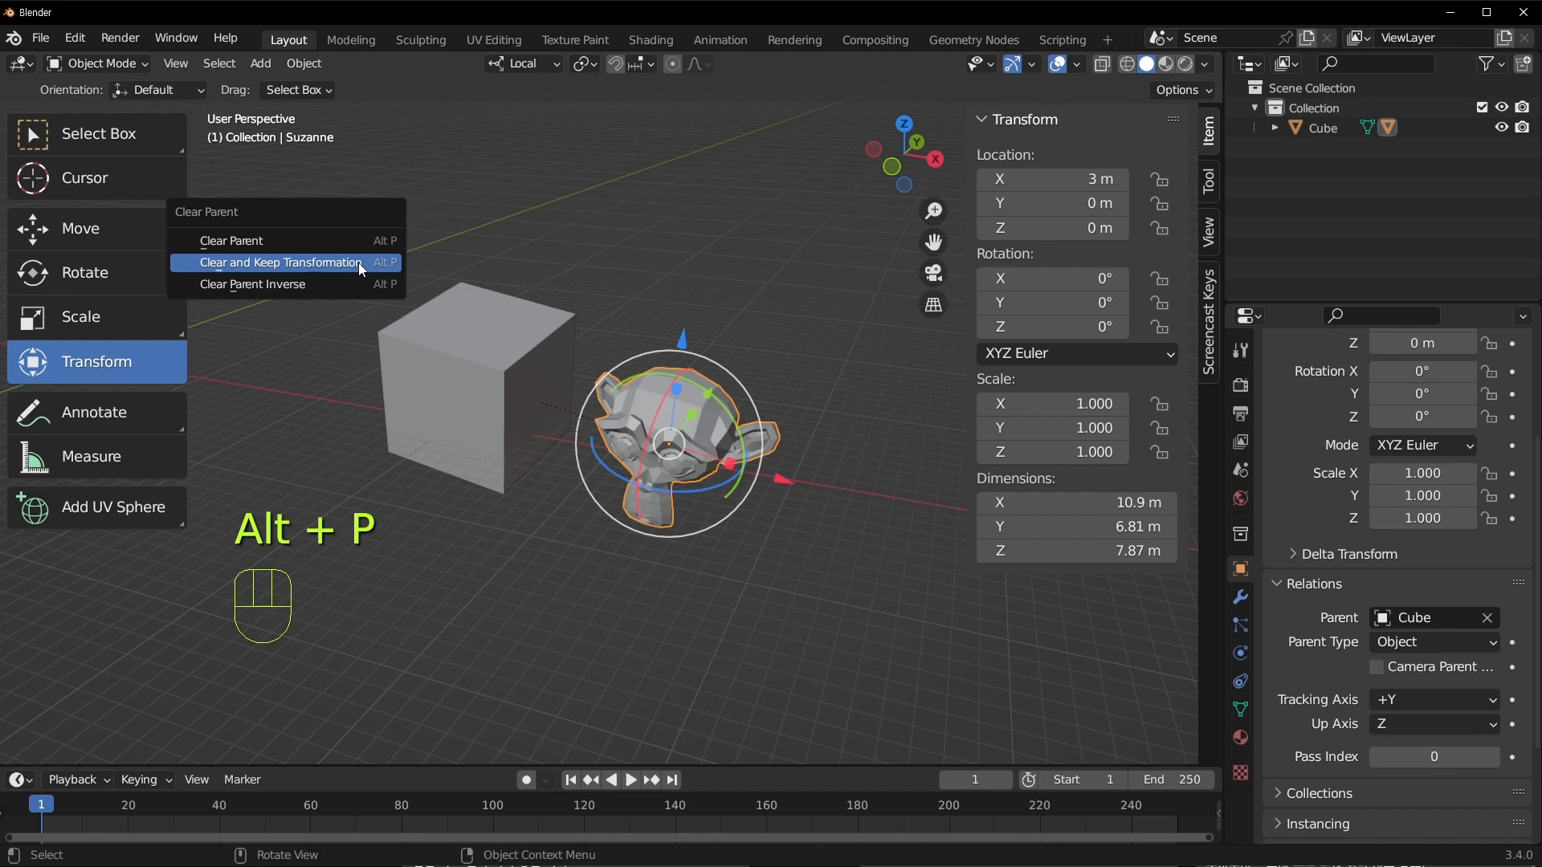
key(alt+p)
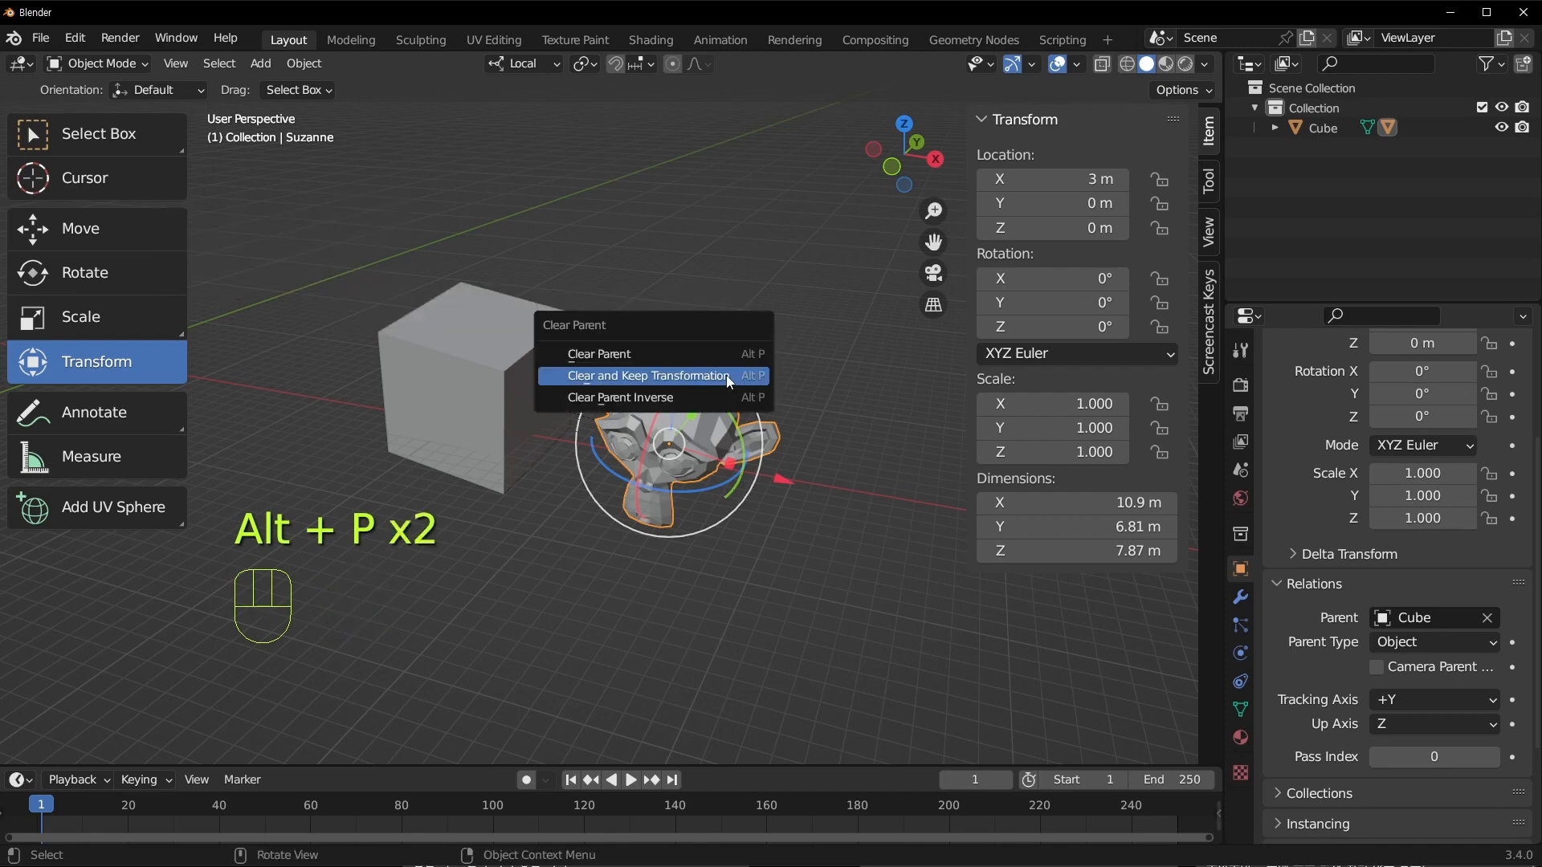
key(alt+p)
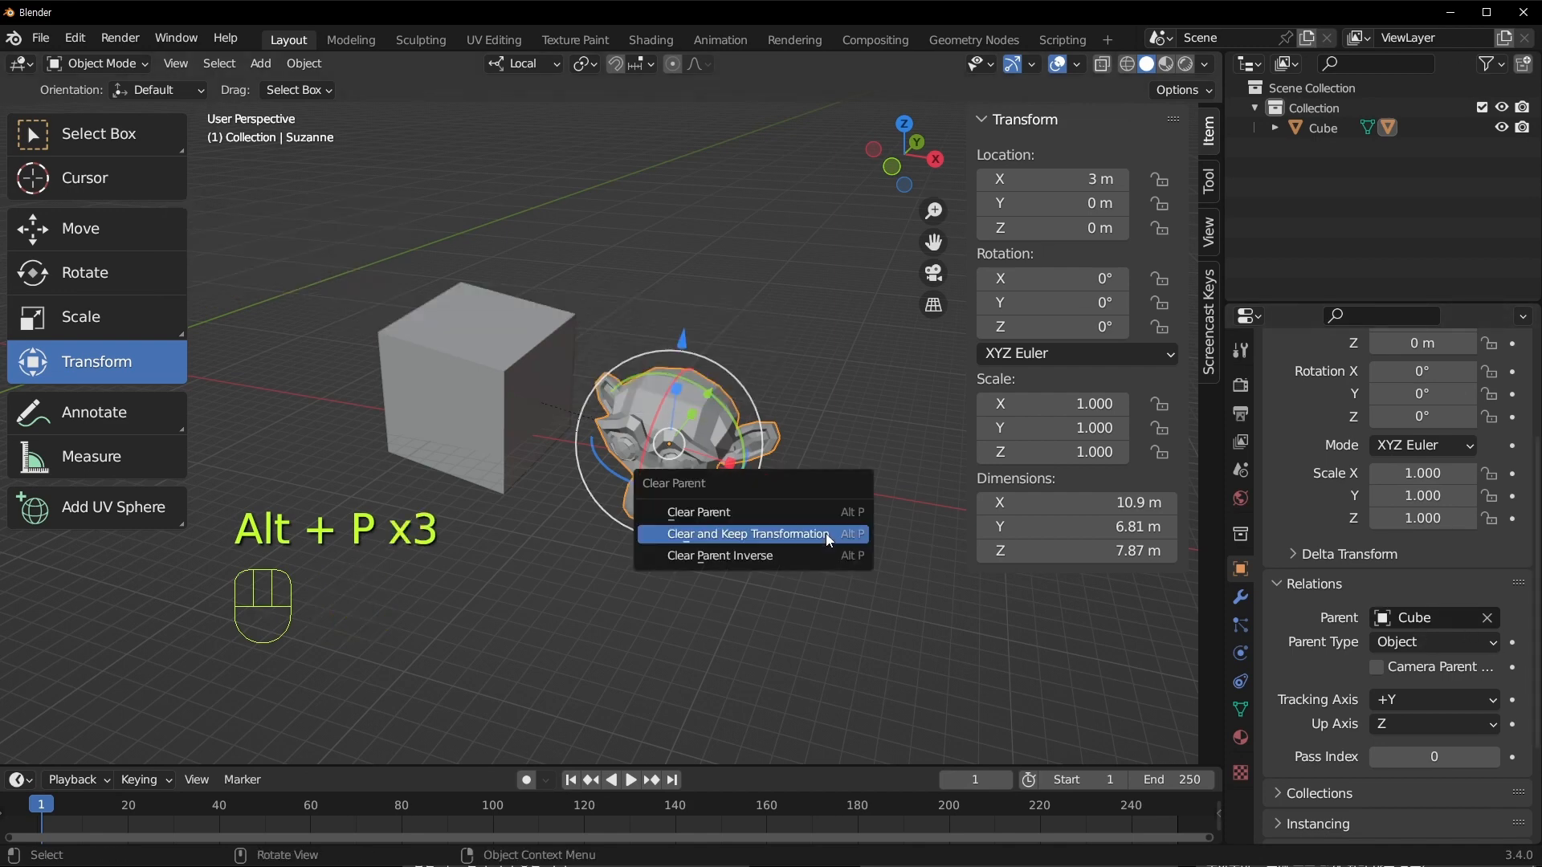
click(756, 517)
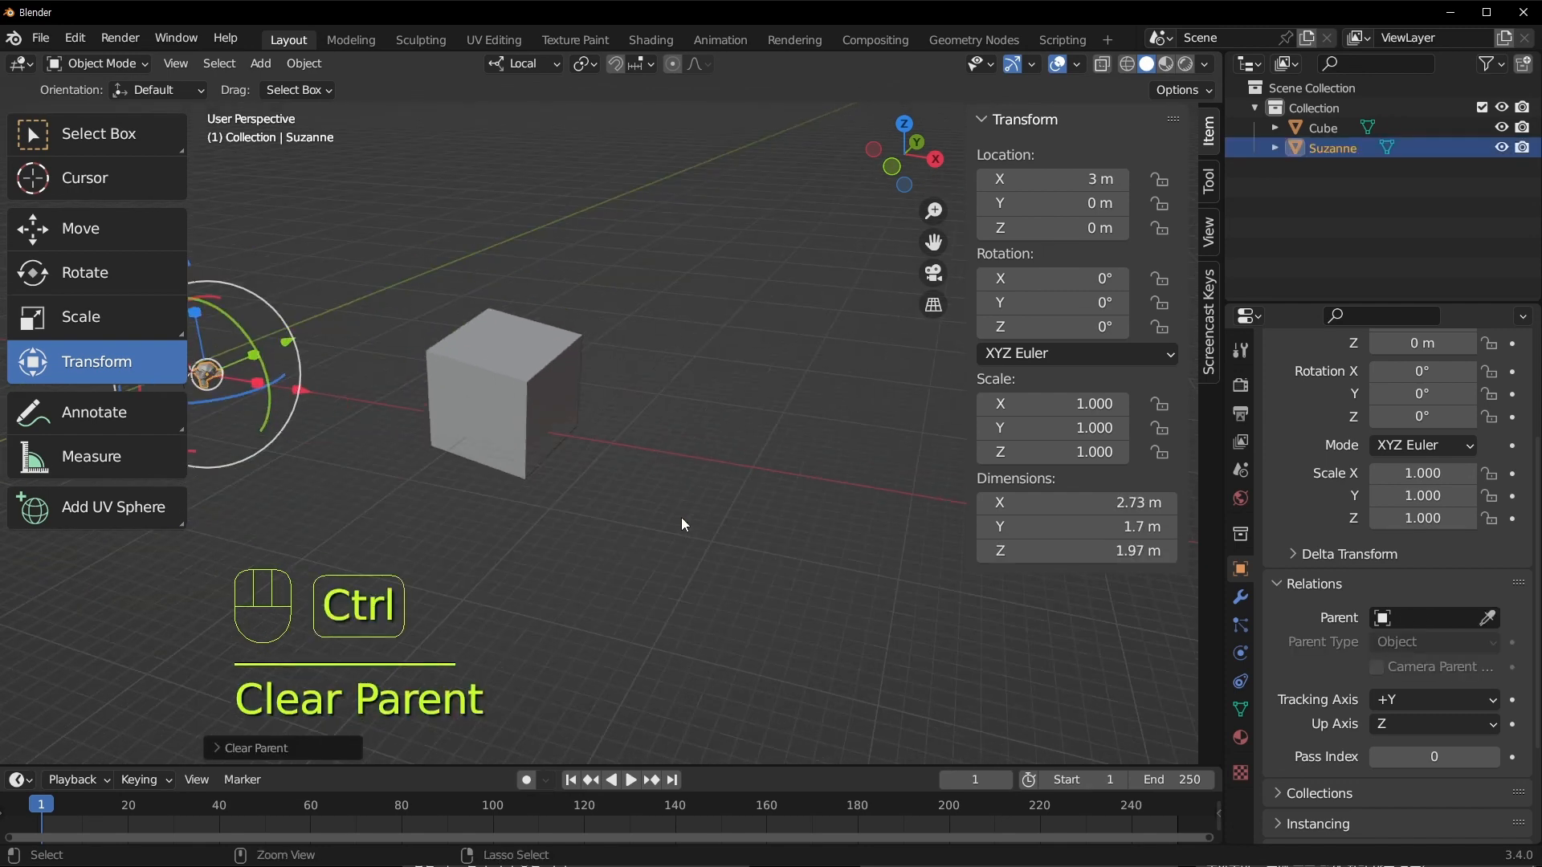
key(ctrl+z)
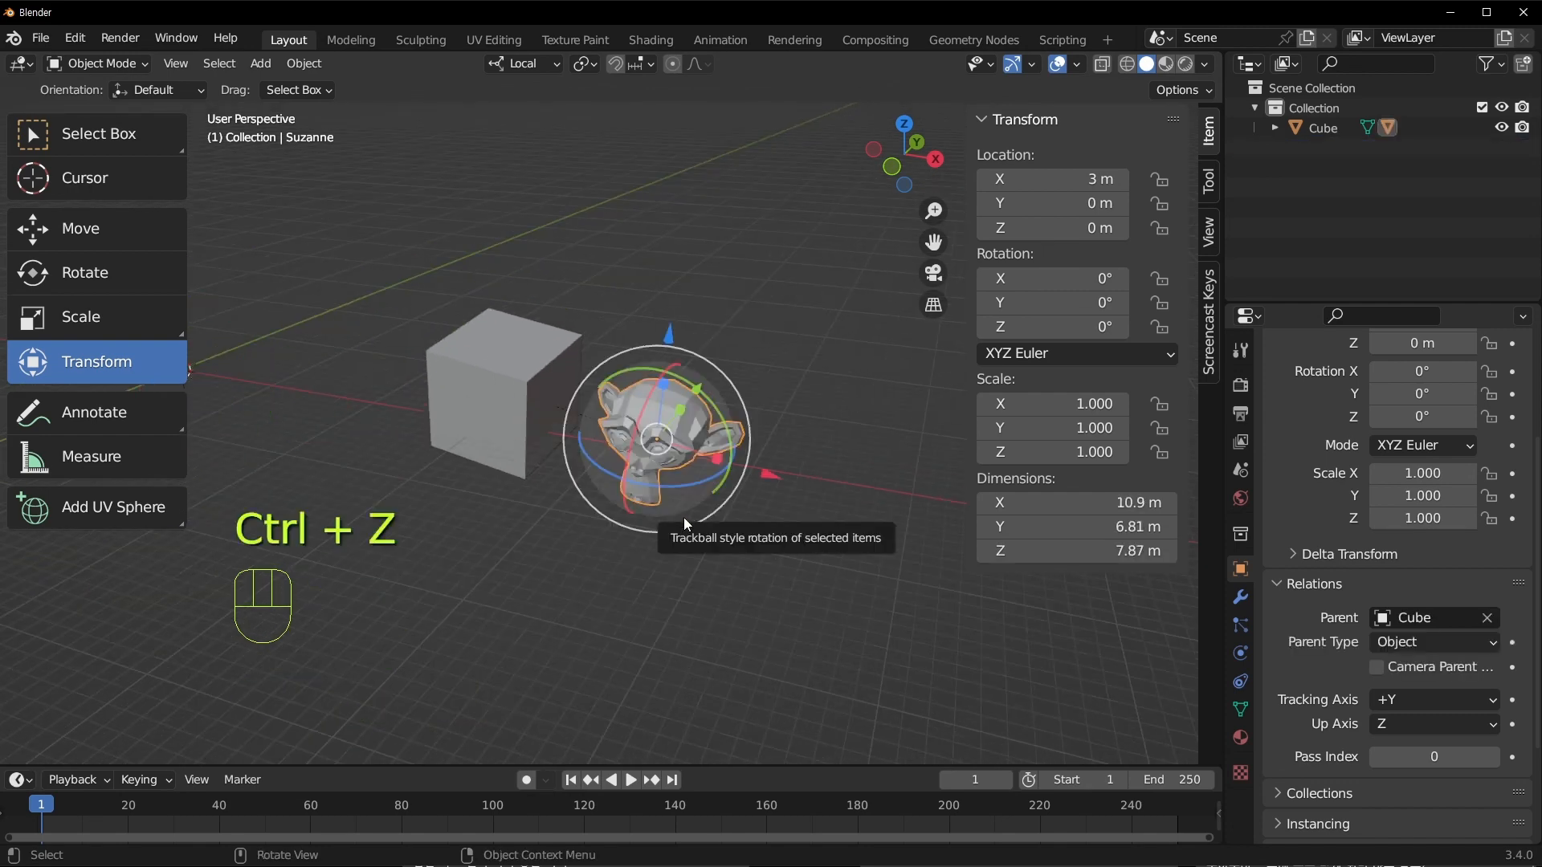
key(alt+p)
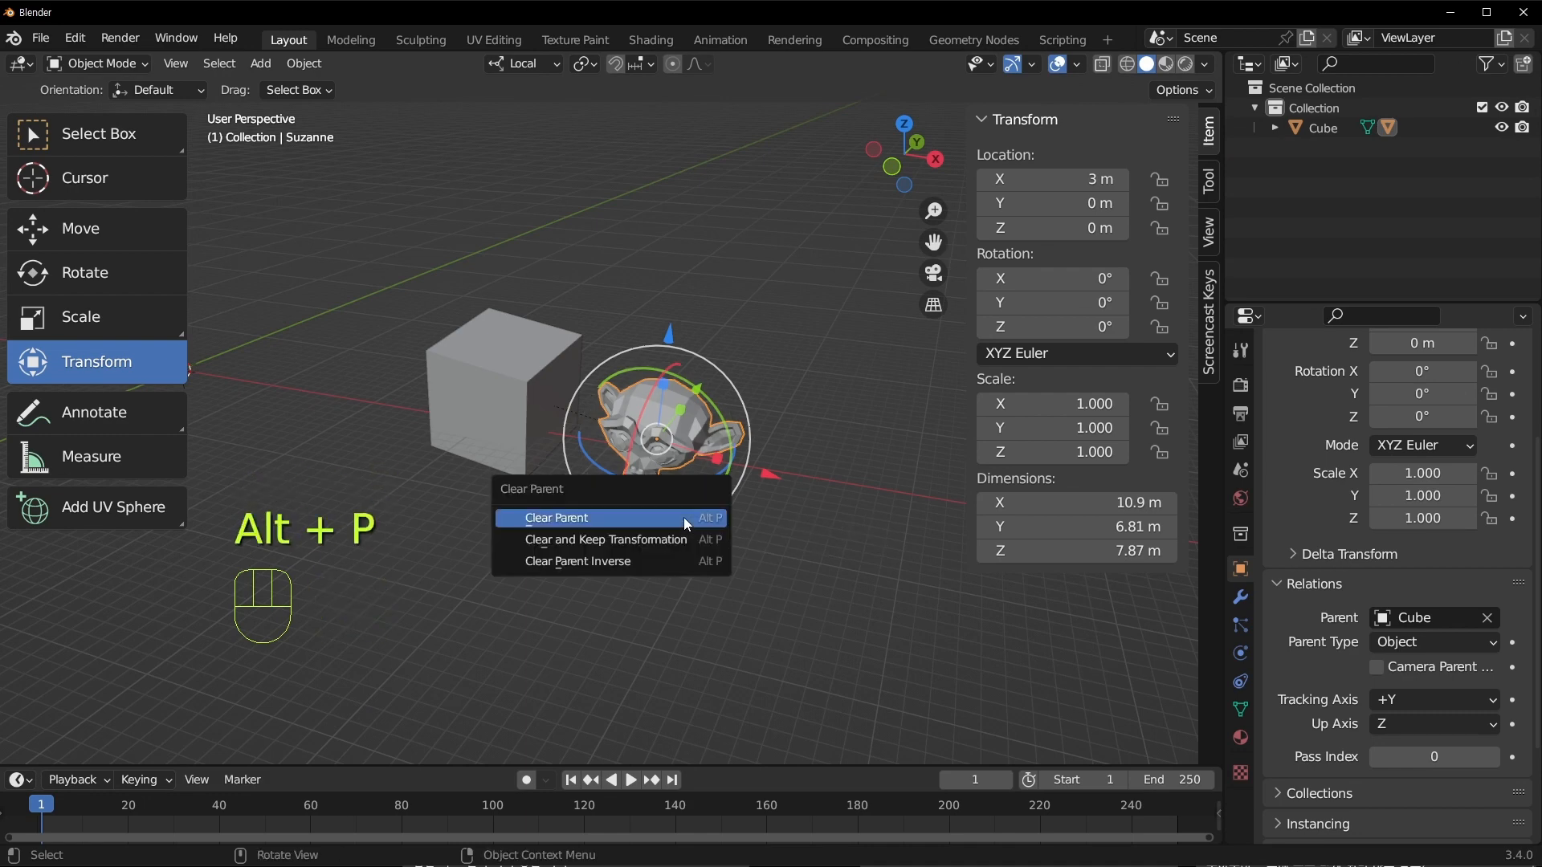
Select the parent cube and set its rotation to 10° on all three axes
click(551, 409)
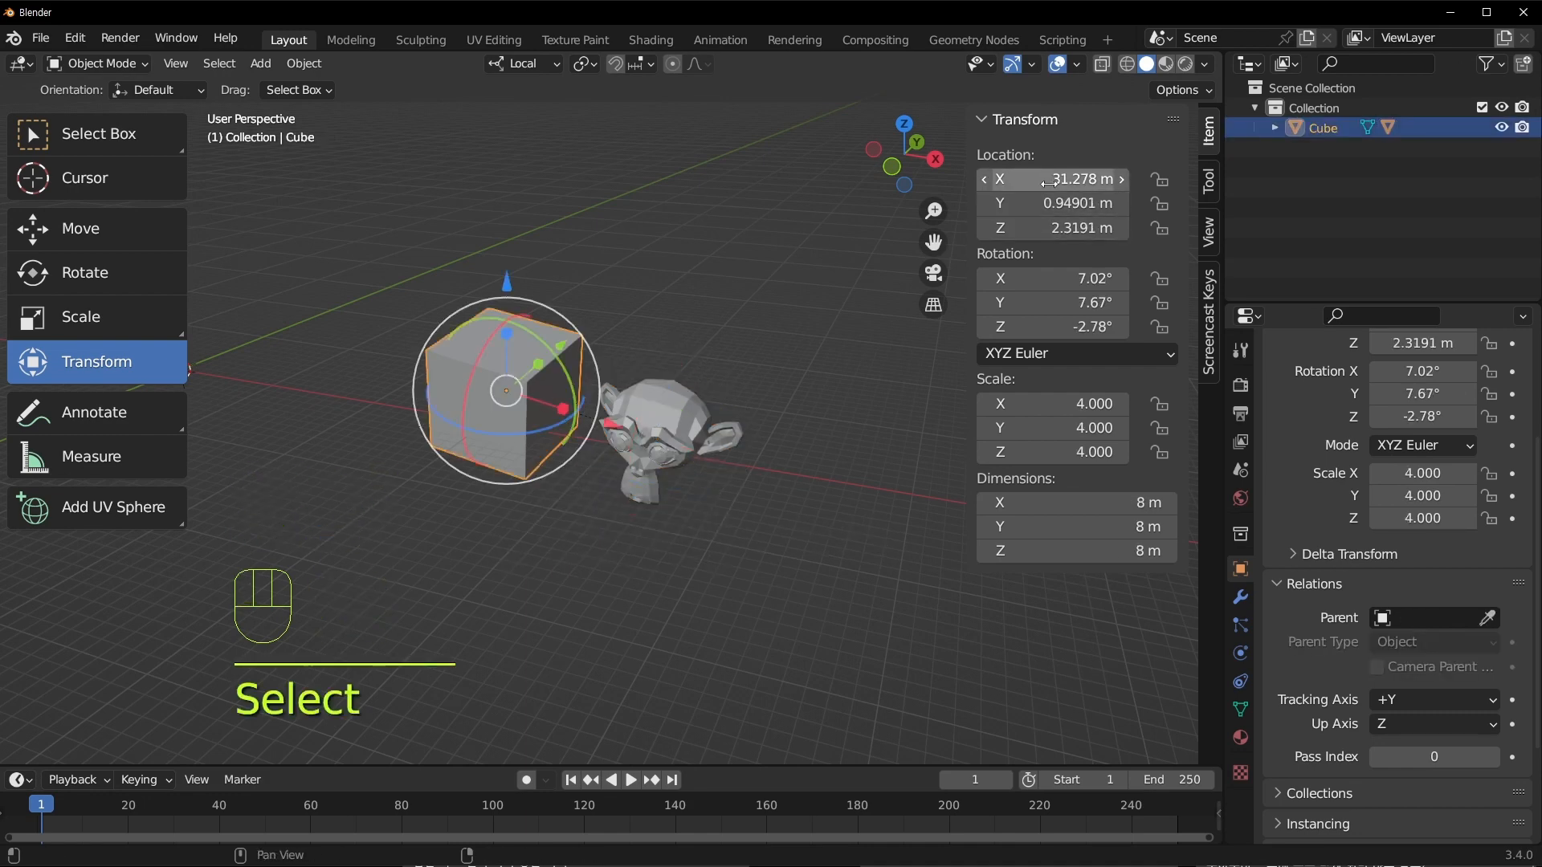
scroll(567, 364, up, 4)
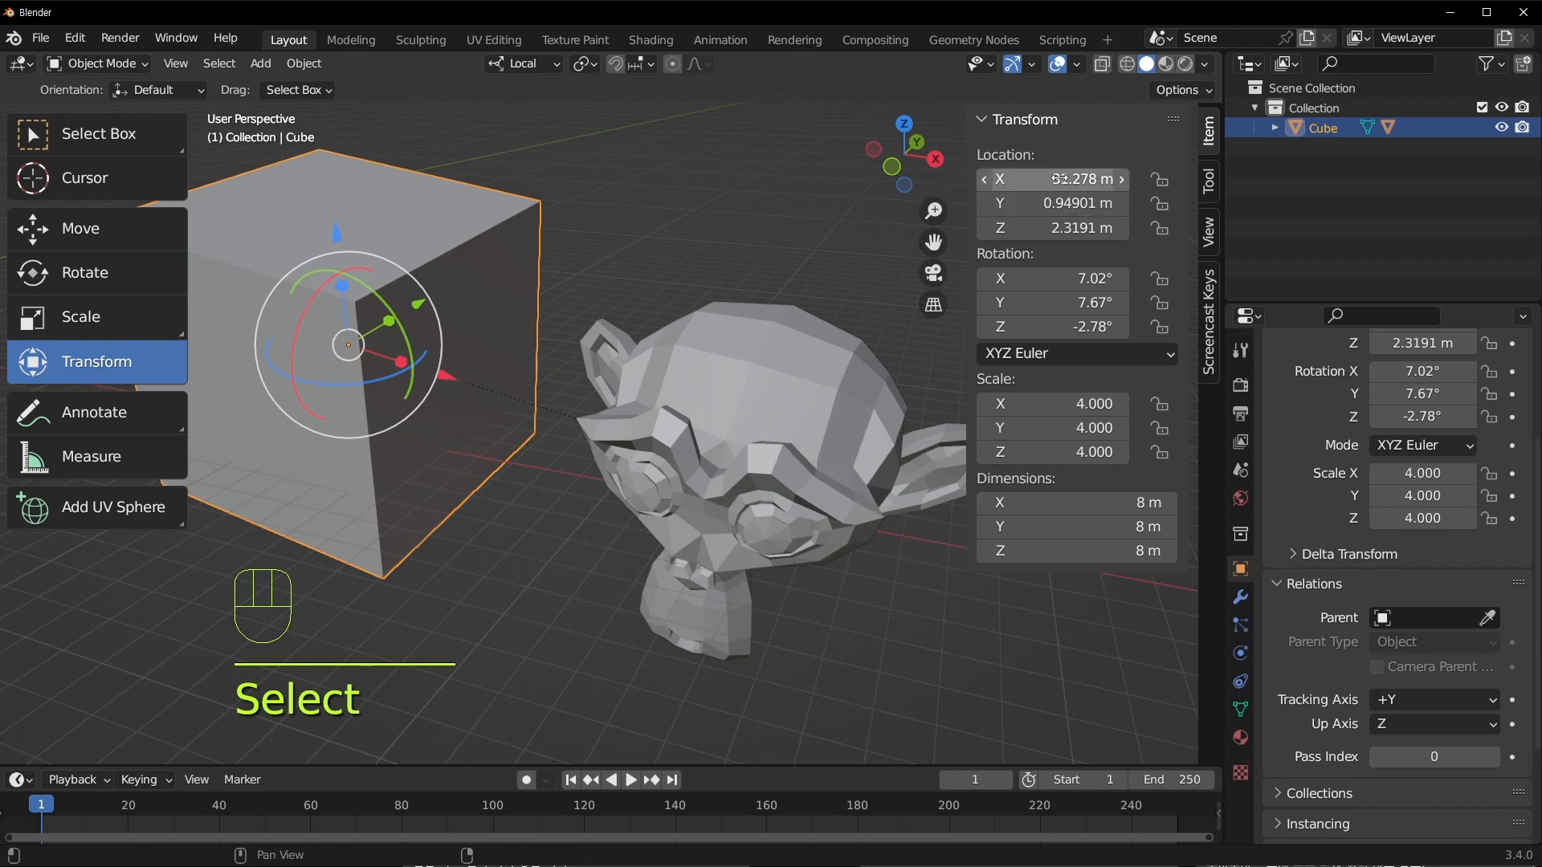
drag(1044, 278, 1045, 276)
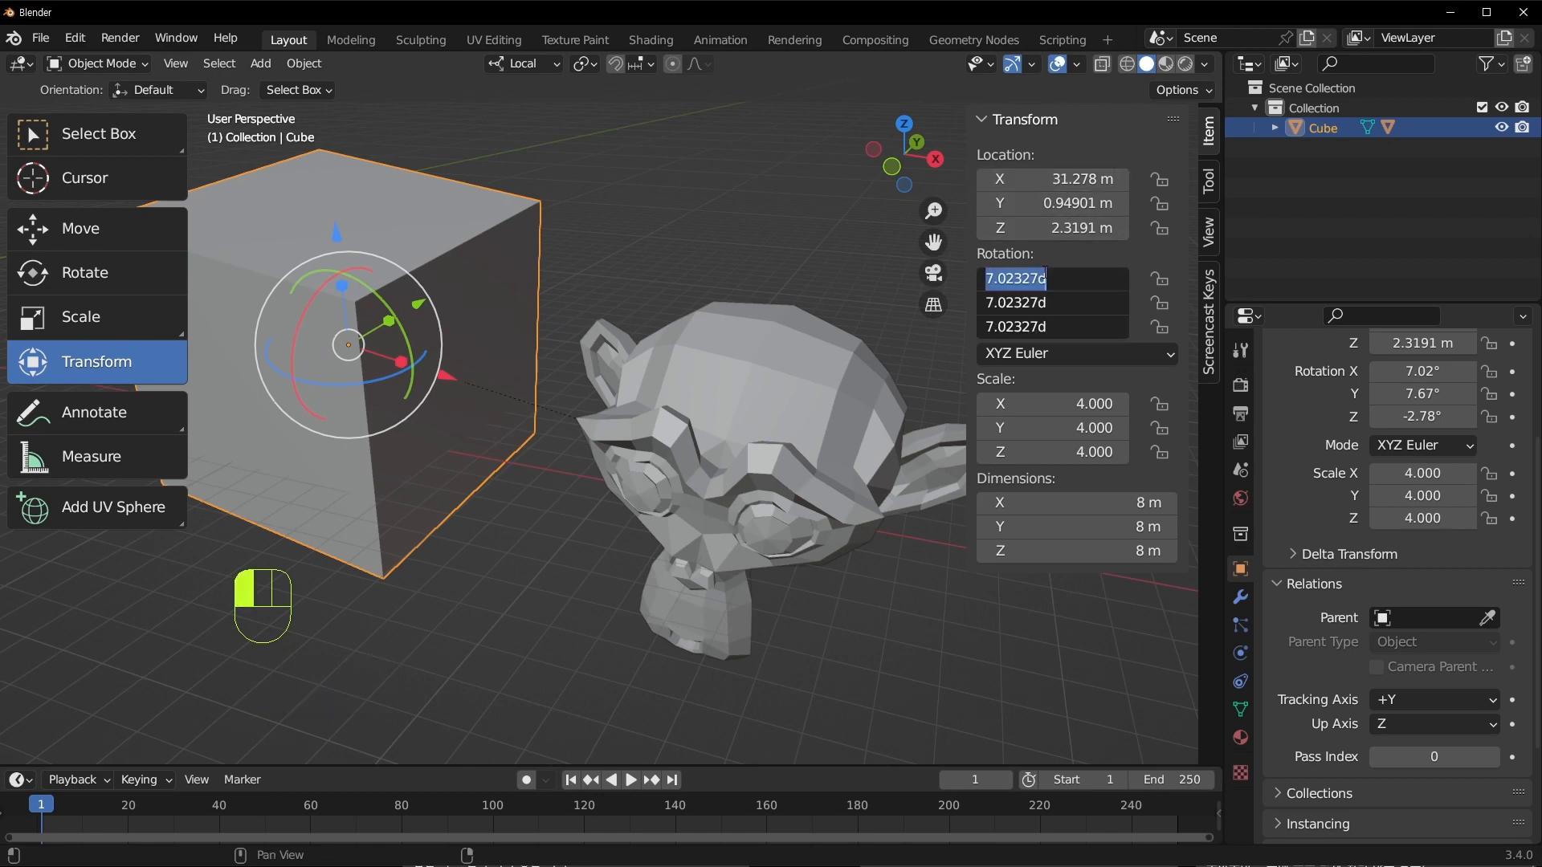
text(10)
key(Return)
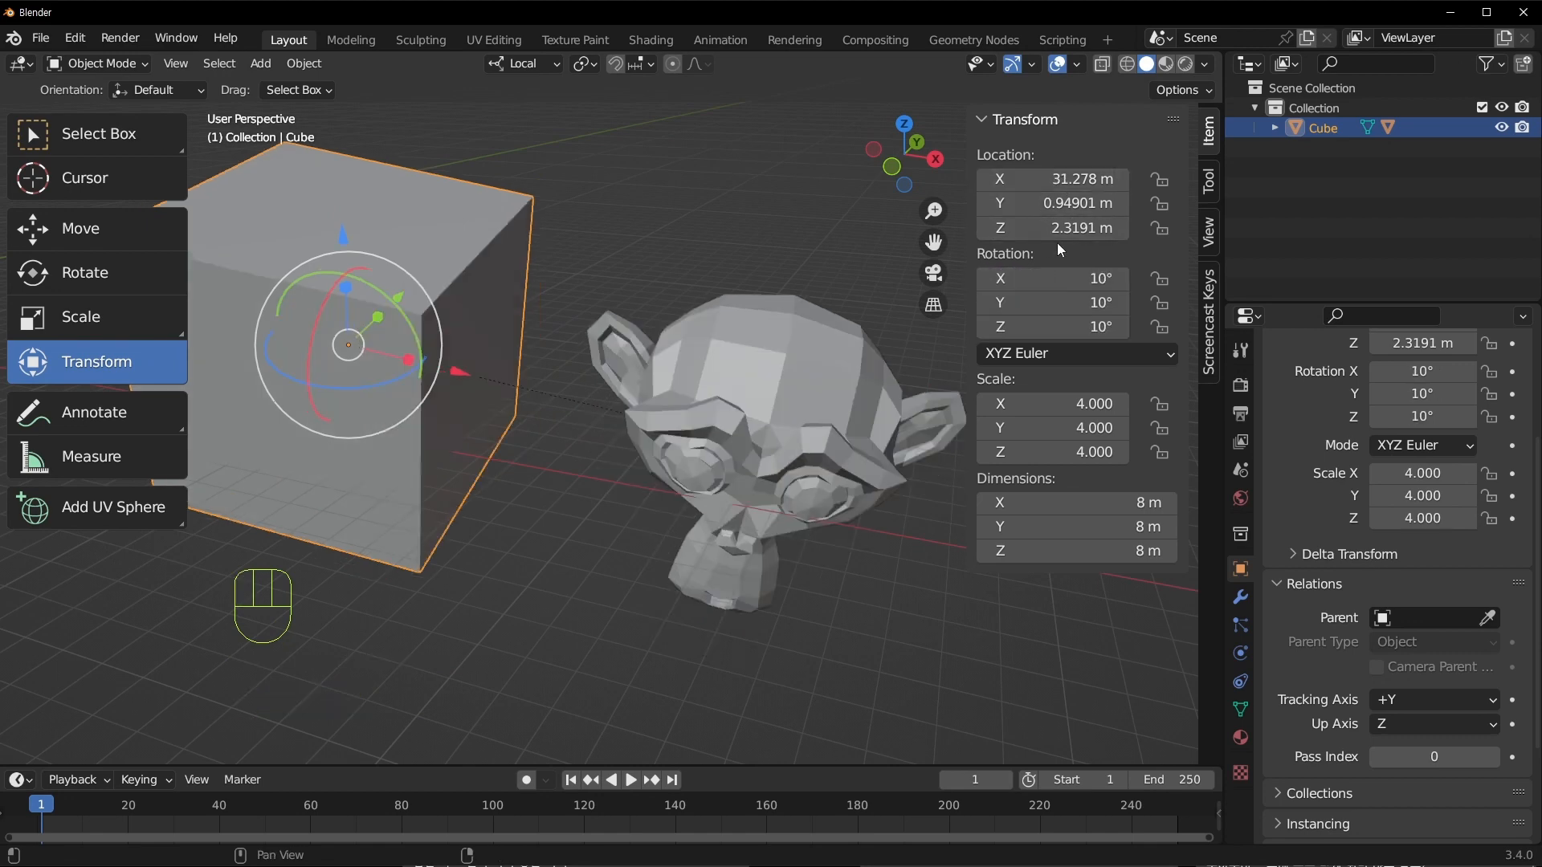
Set the parent cube's location to X 30 m, Y 0 m, and Z 0 m
click(1066, 197)
text(0)
key(Return)
click(1066, 201)
key(Tab)
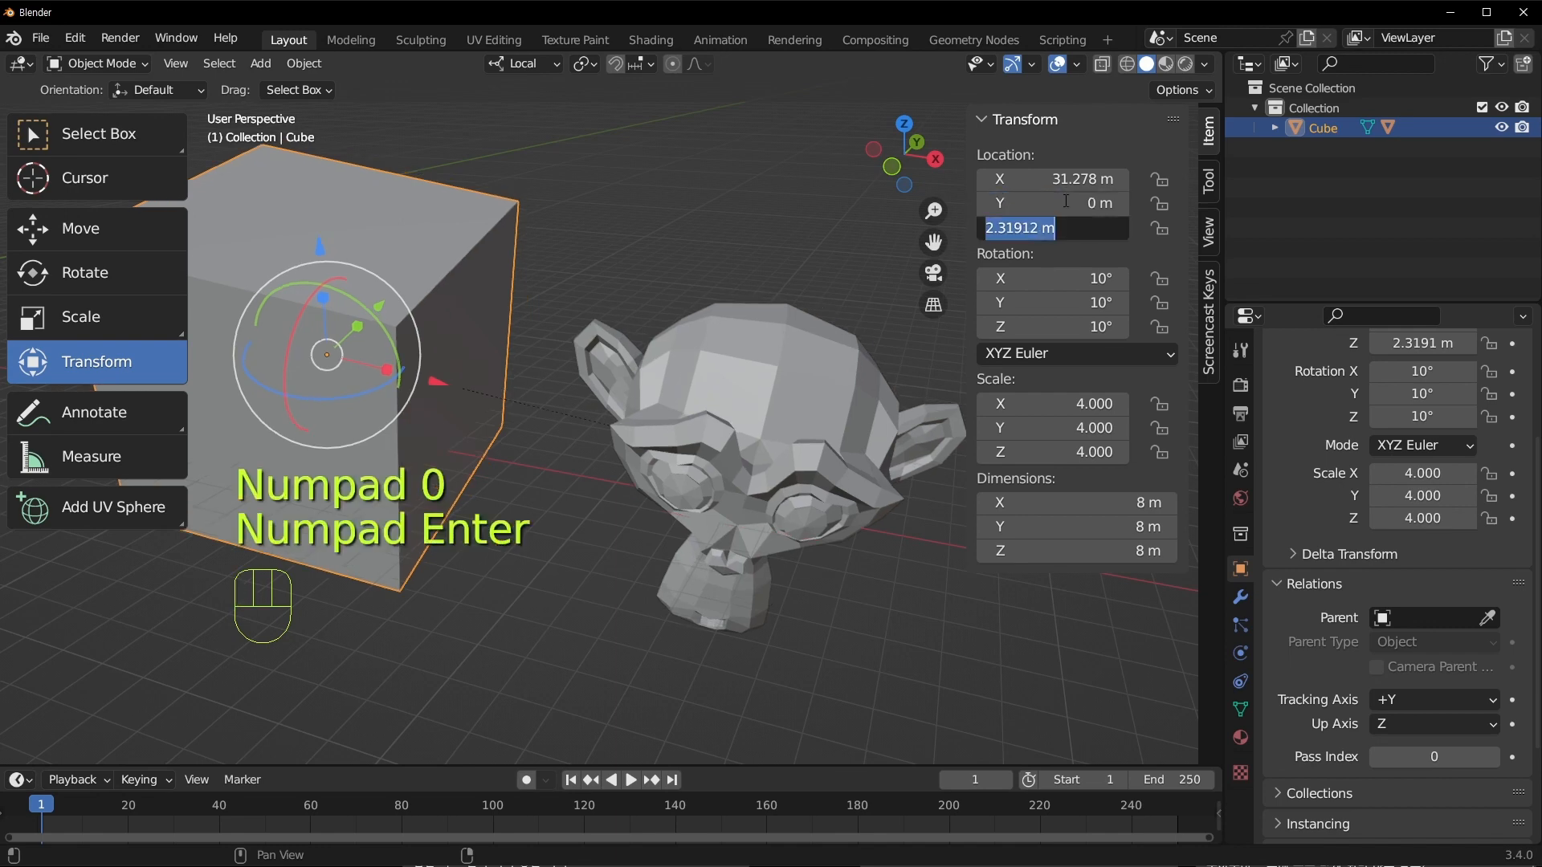
text(0)
key(Return)
click(1062, 177)
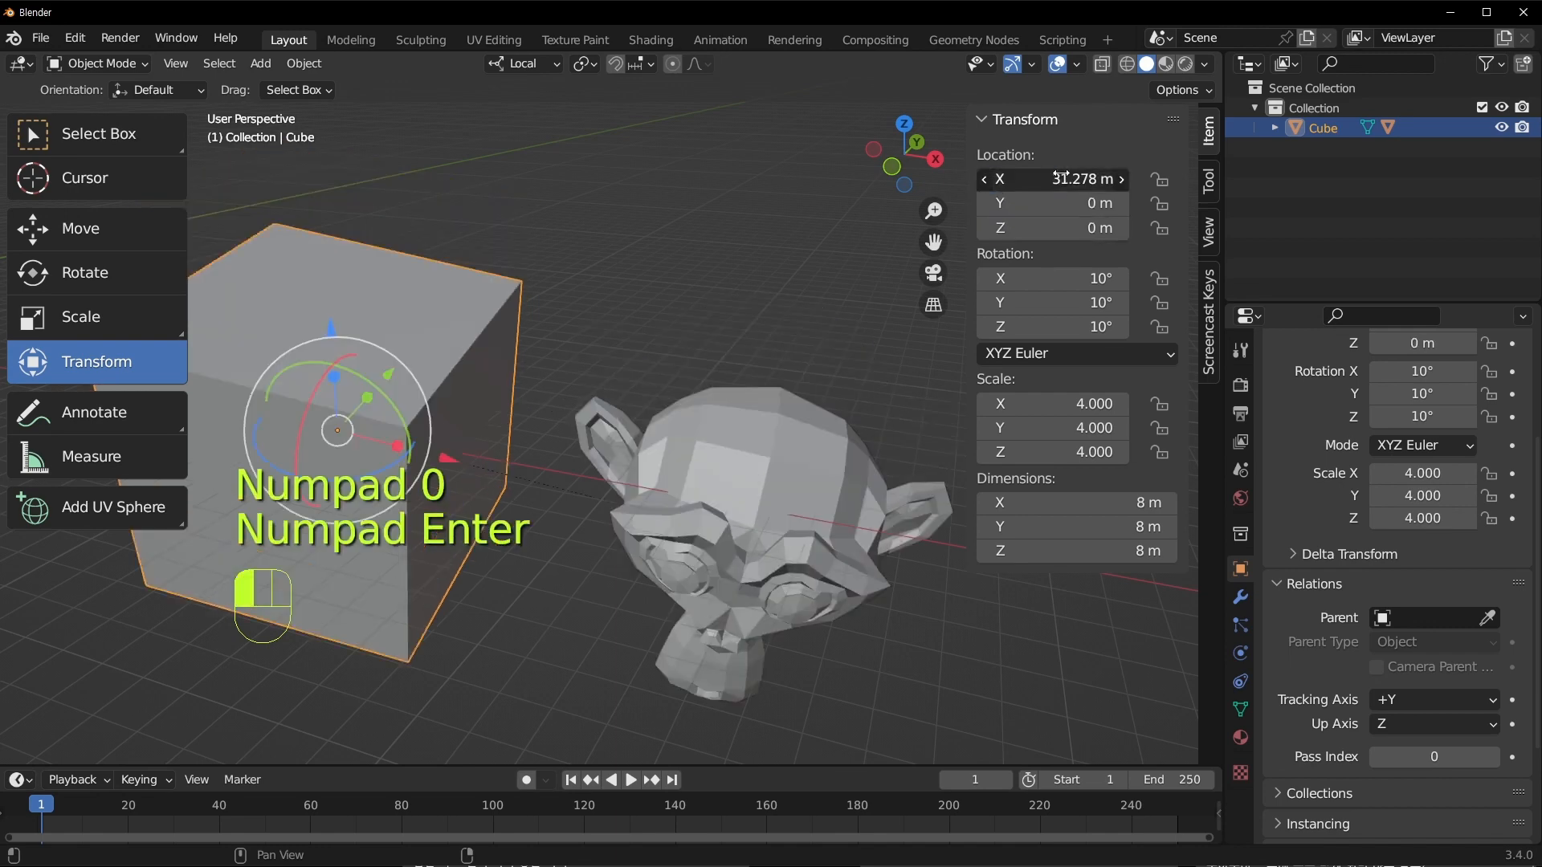
text(30)
key(Return)
scroll(760, 503, down, 4)
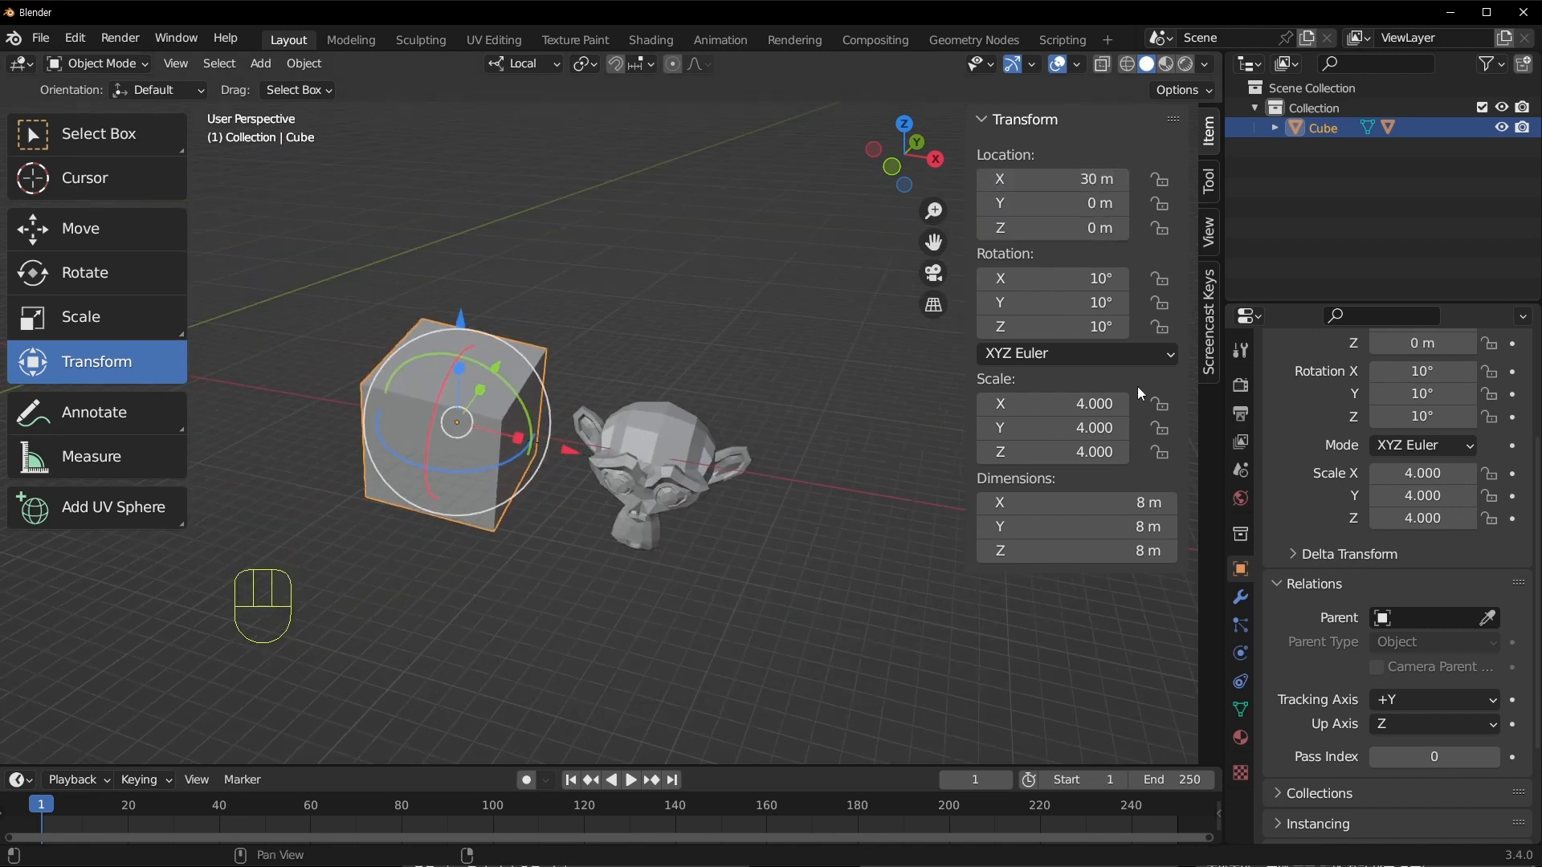
Set the parent cube's scale to 3 on all axes and keep the cube selected
drag(1066, 403, 1066, 452)
key(Return)
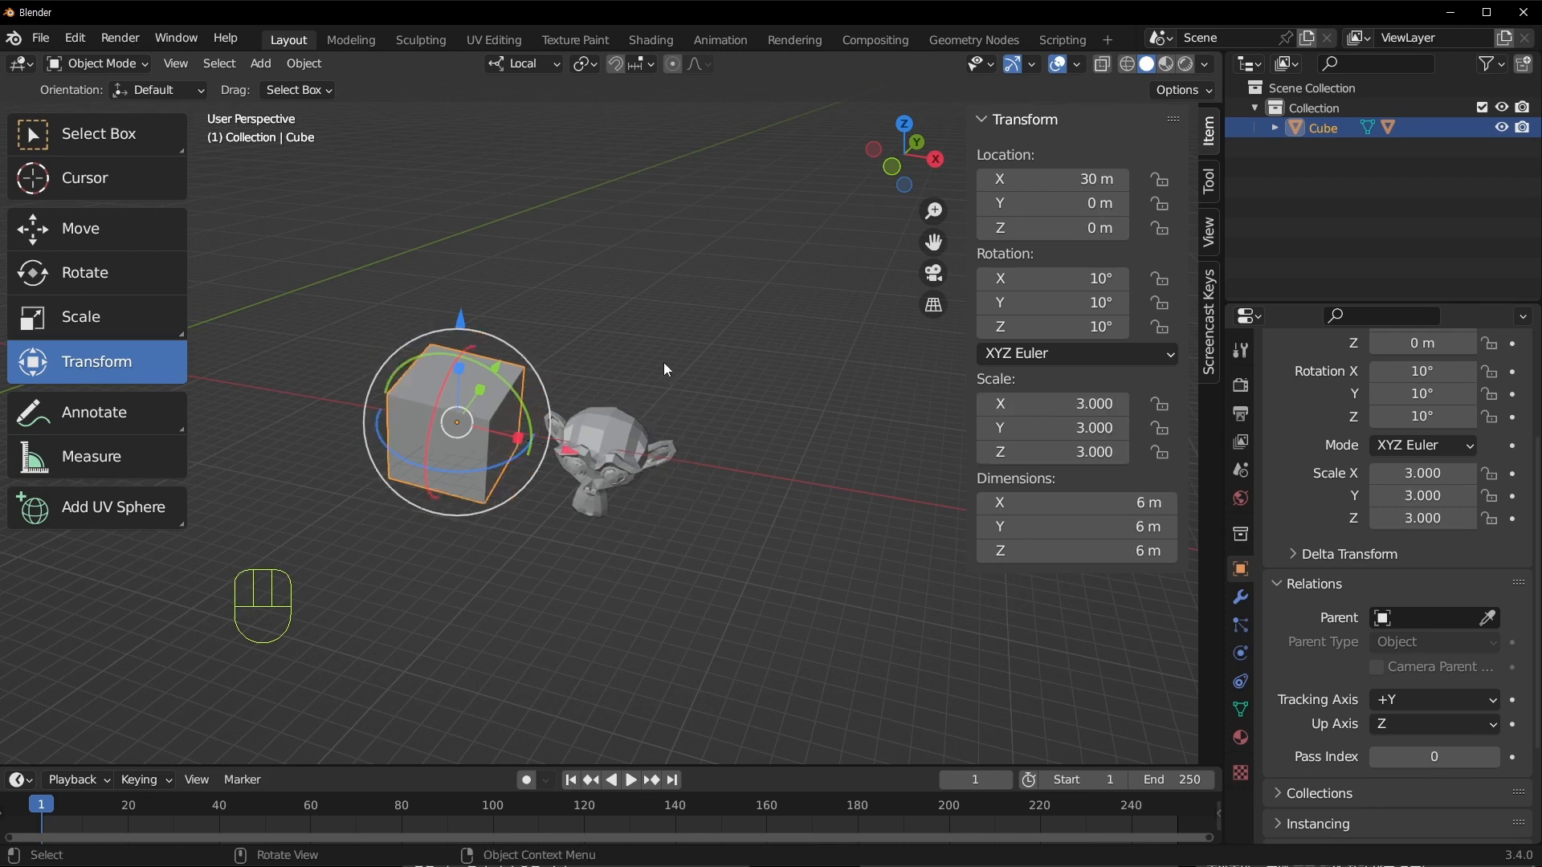
scroll(610, 369, up, 3)
shift+click(562, 297)
click(493, 326)
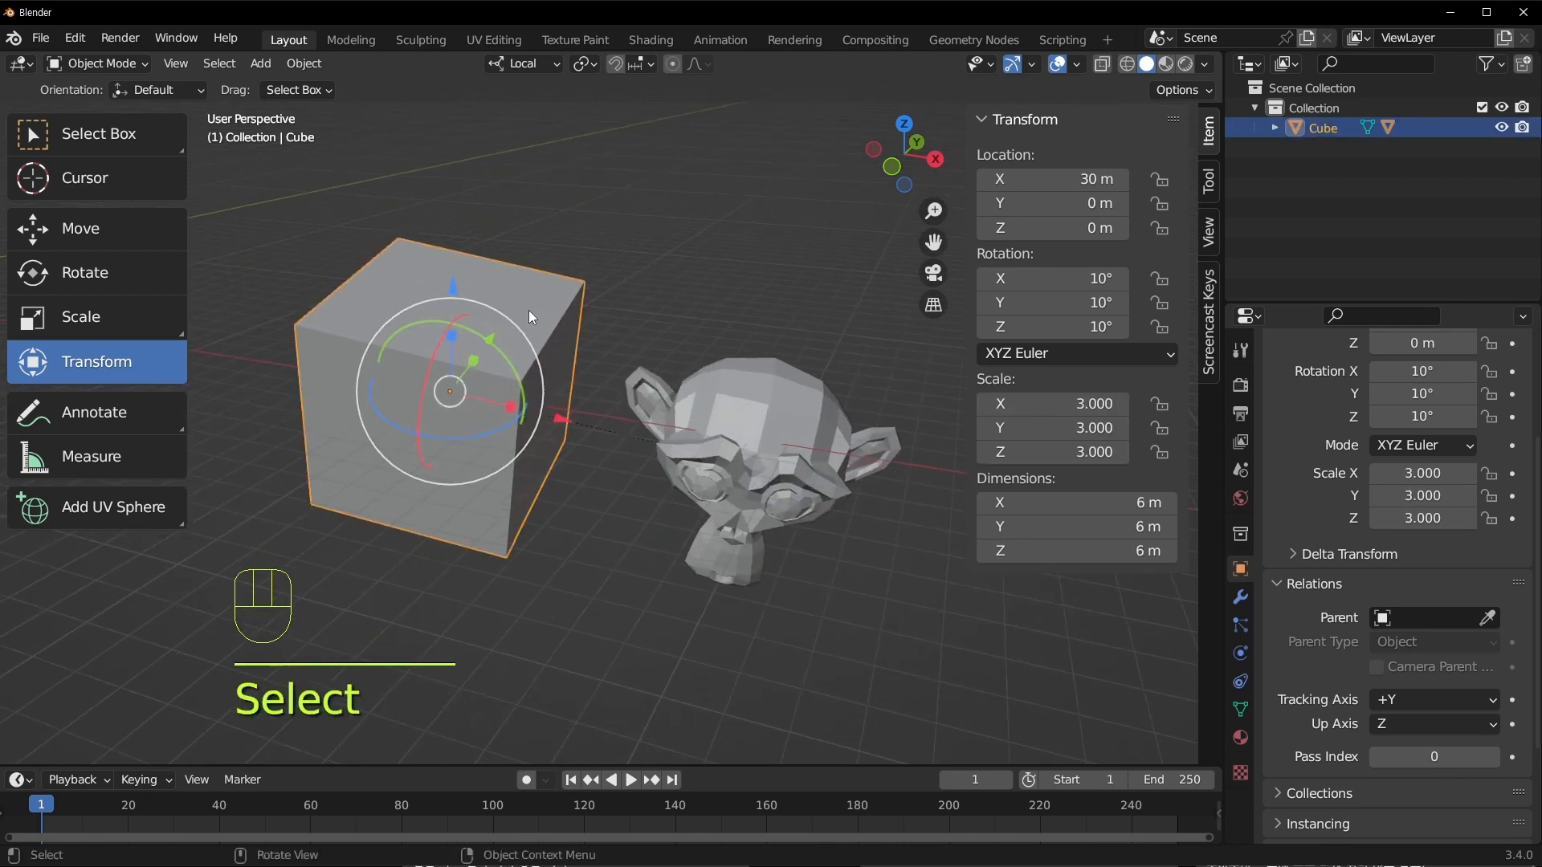
middle_drag(511, 331, 512, 327)
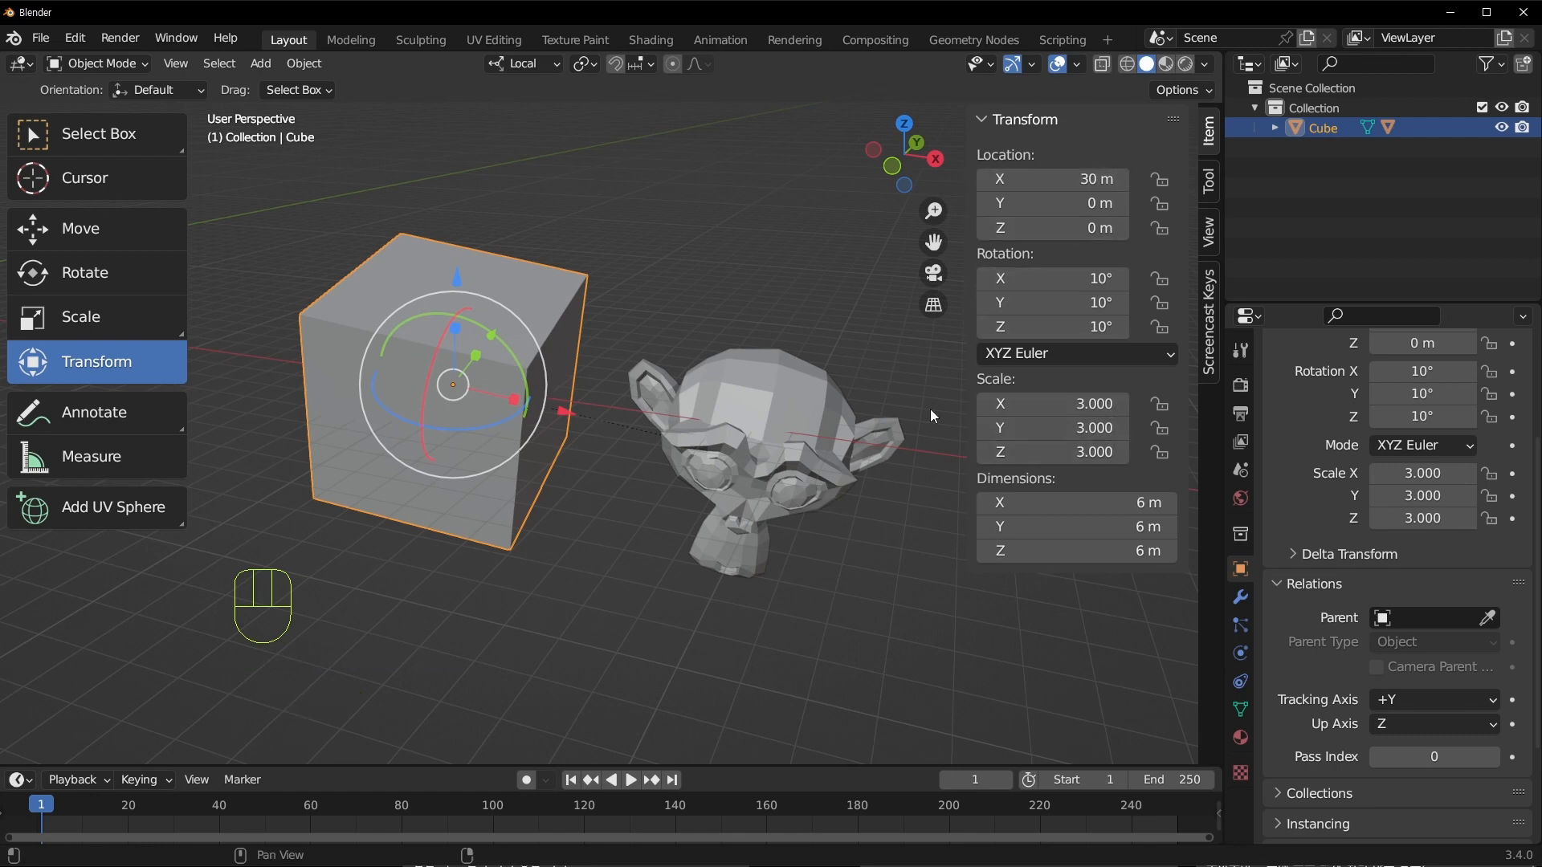
Unparent Suzanne from the cube with Clear and Keep Transformation, and compare the transforms of both objects
click(830, 441)
key(alt+p)
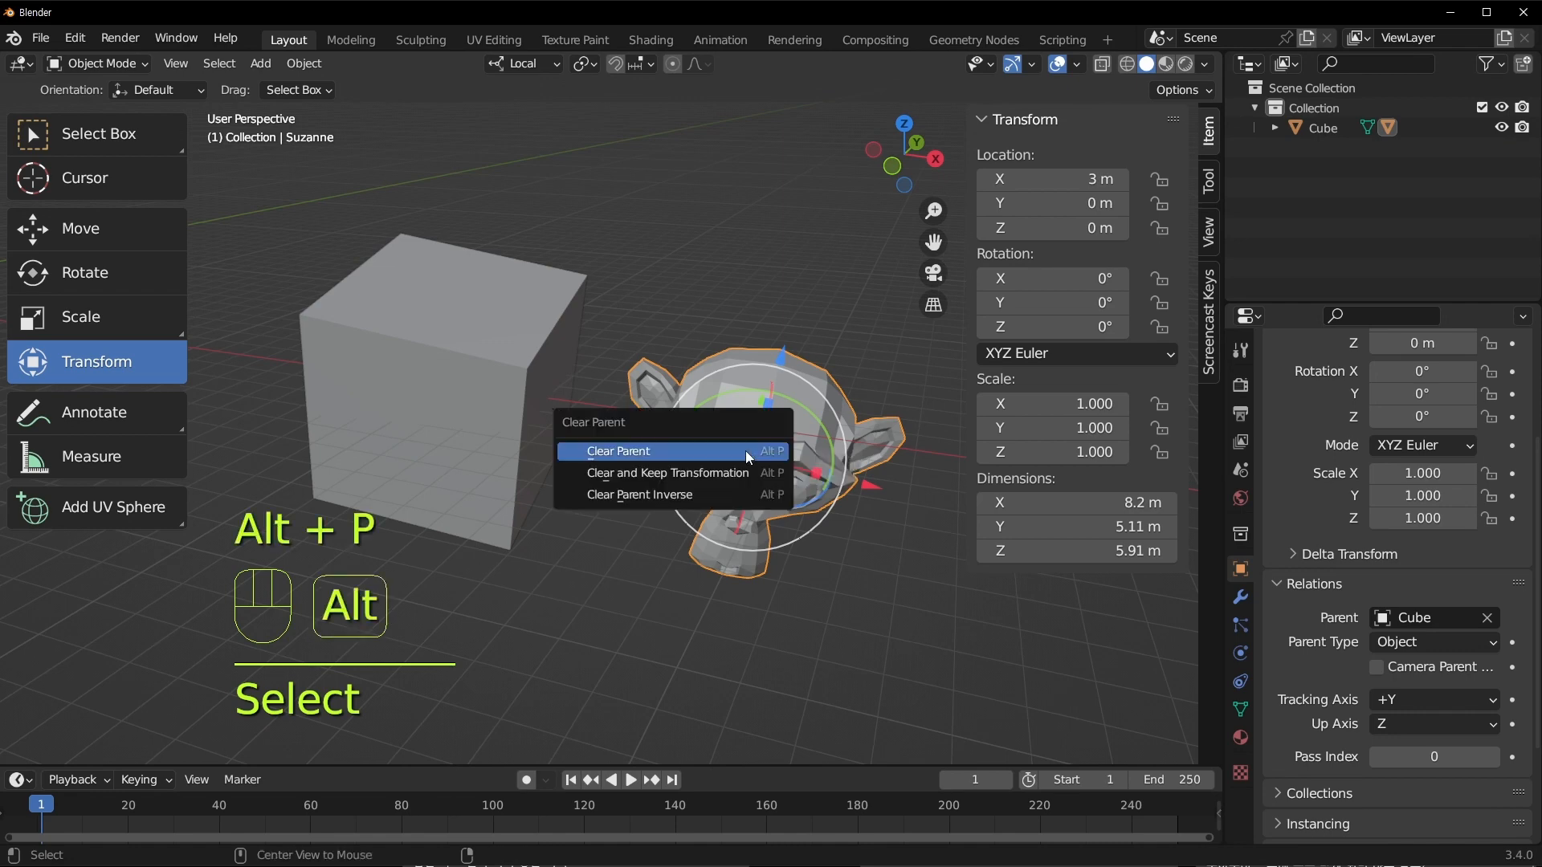
click(701, 472)
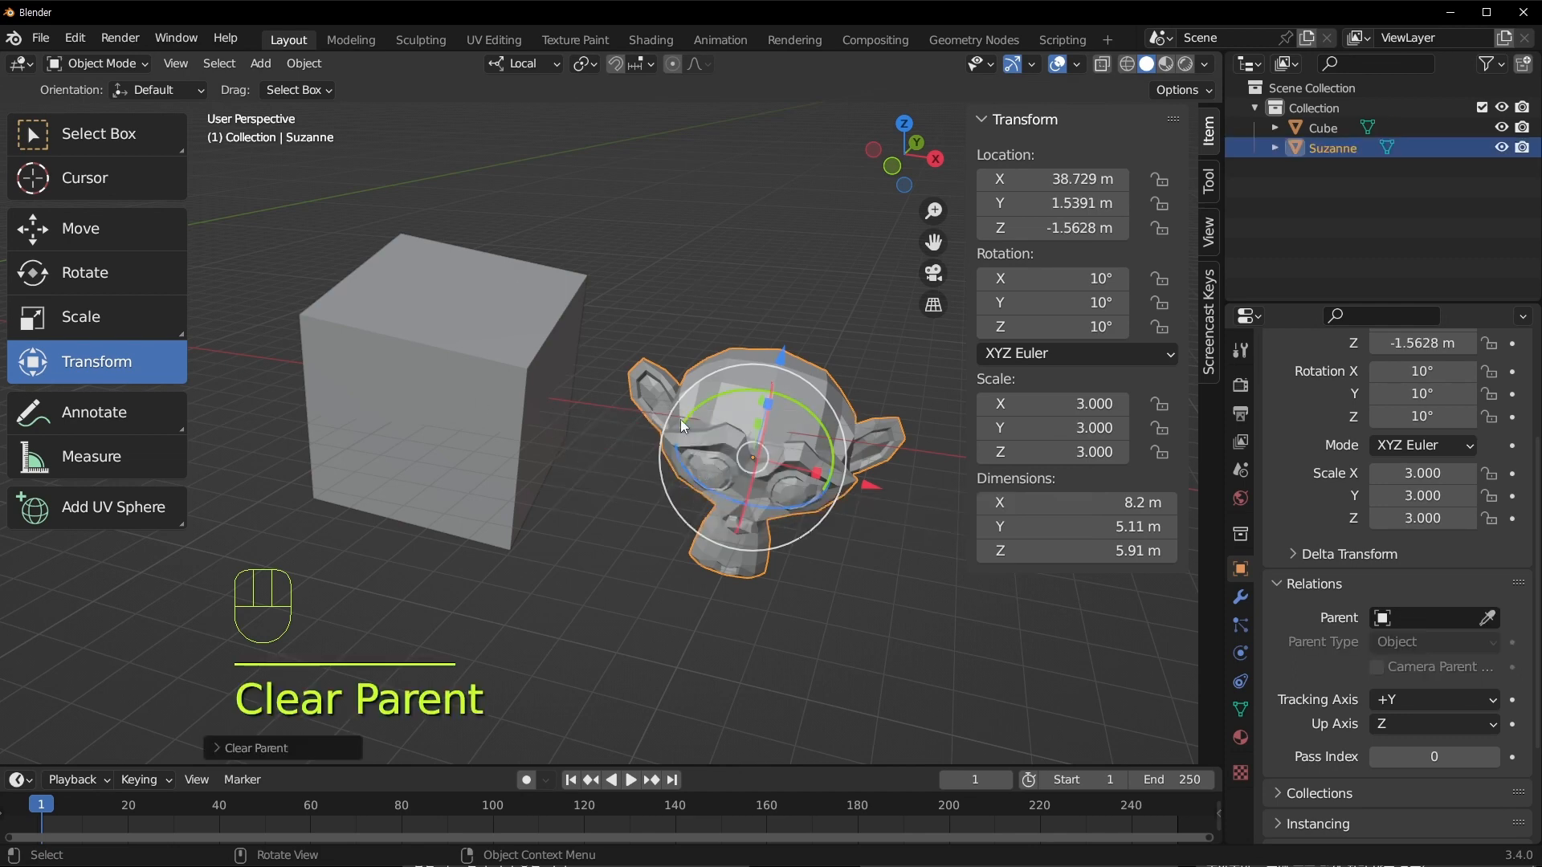
click(513, 379)
click(893, 437)
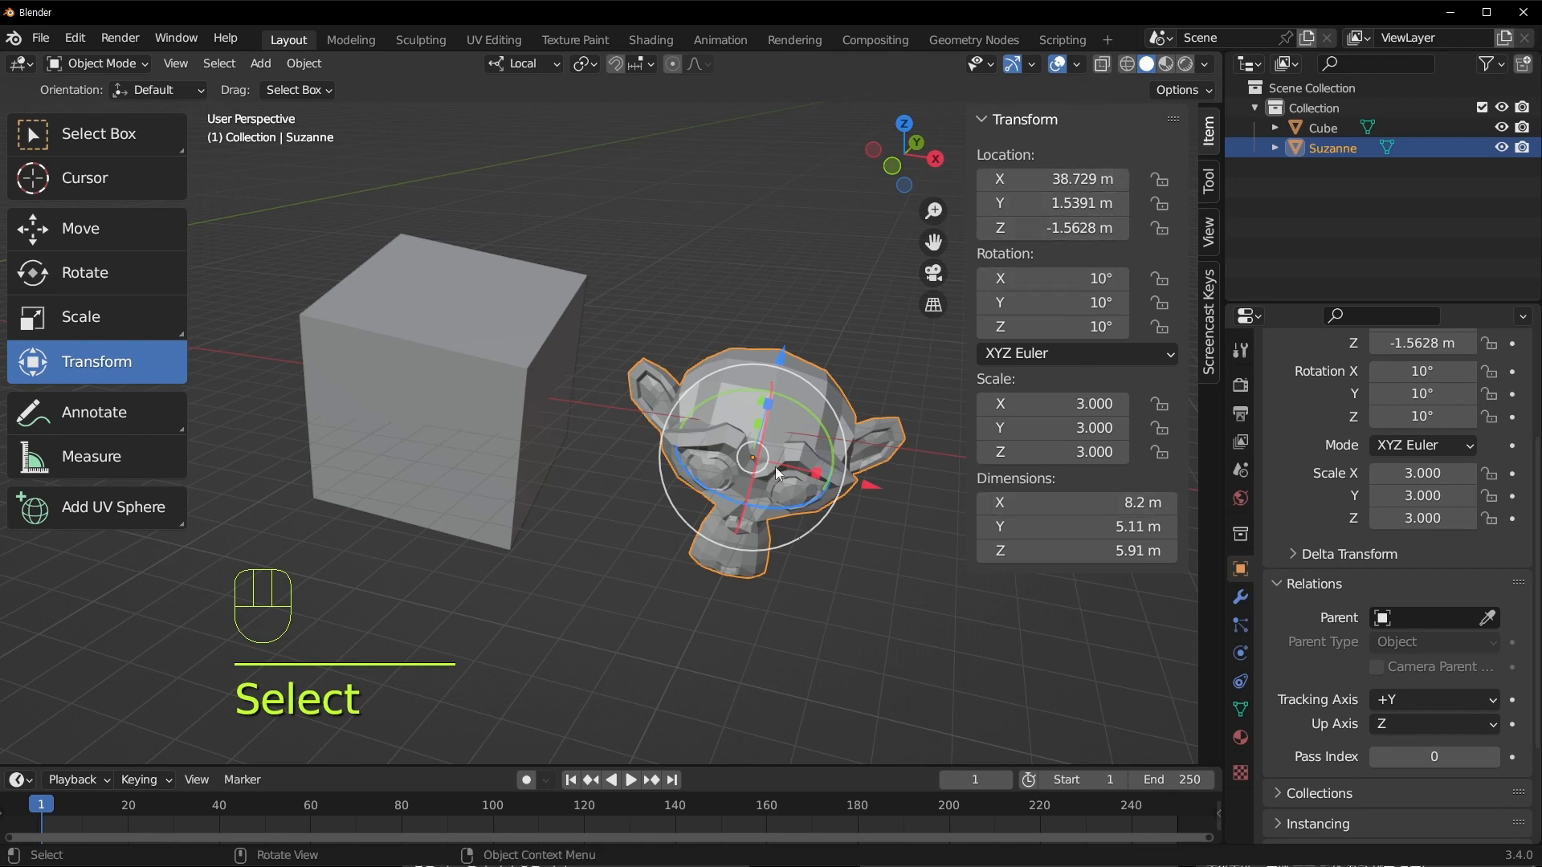
Select the cube and Suzanne alternately and compare their locations, rotations and scales after unparenting
click(488, 320)
click(783, 434)
middle_drag(782, 434, 678, 435)
middle_drag(610, 358, 477, 406)
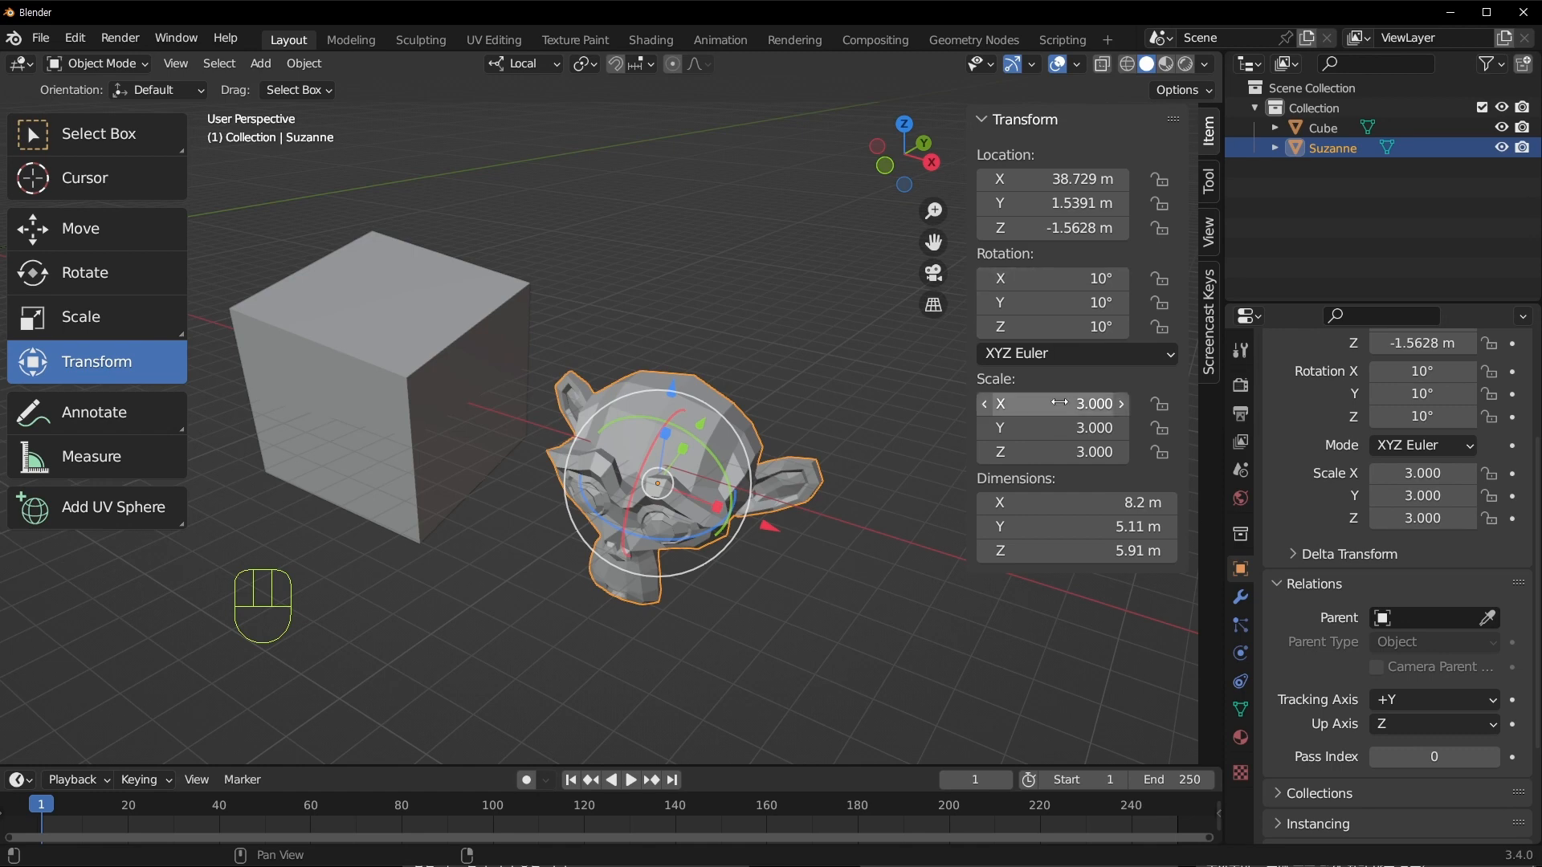
scroll(819, 474, down, 5)
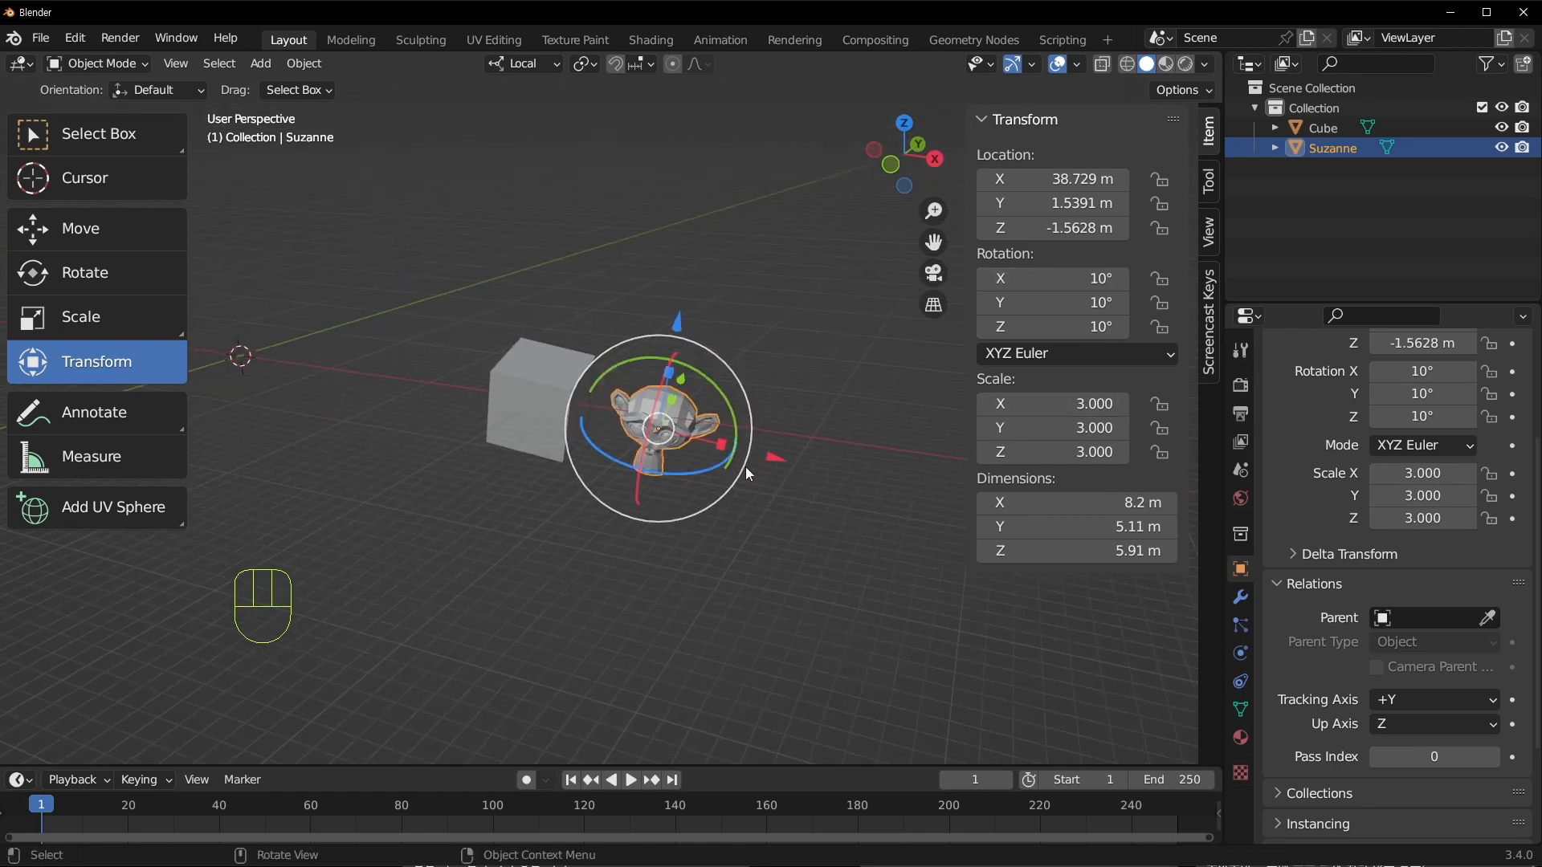
scroll(798, 445, up, 4)
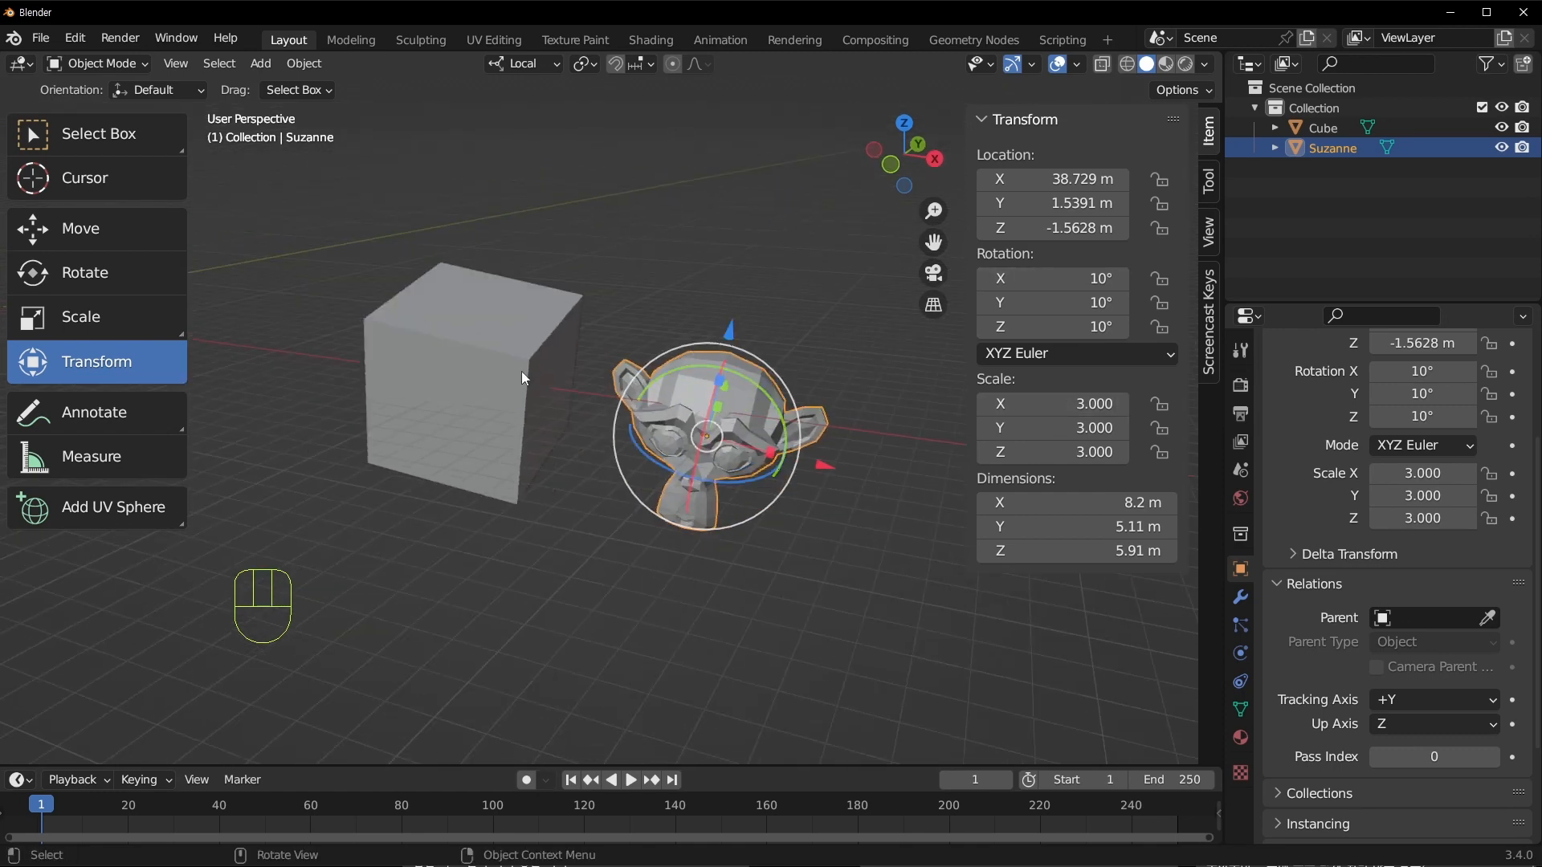
click(518, 372)
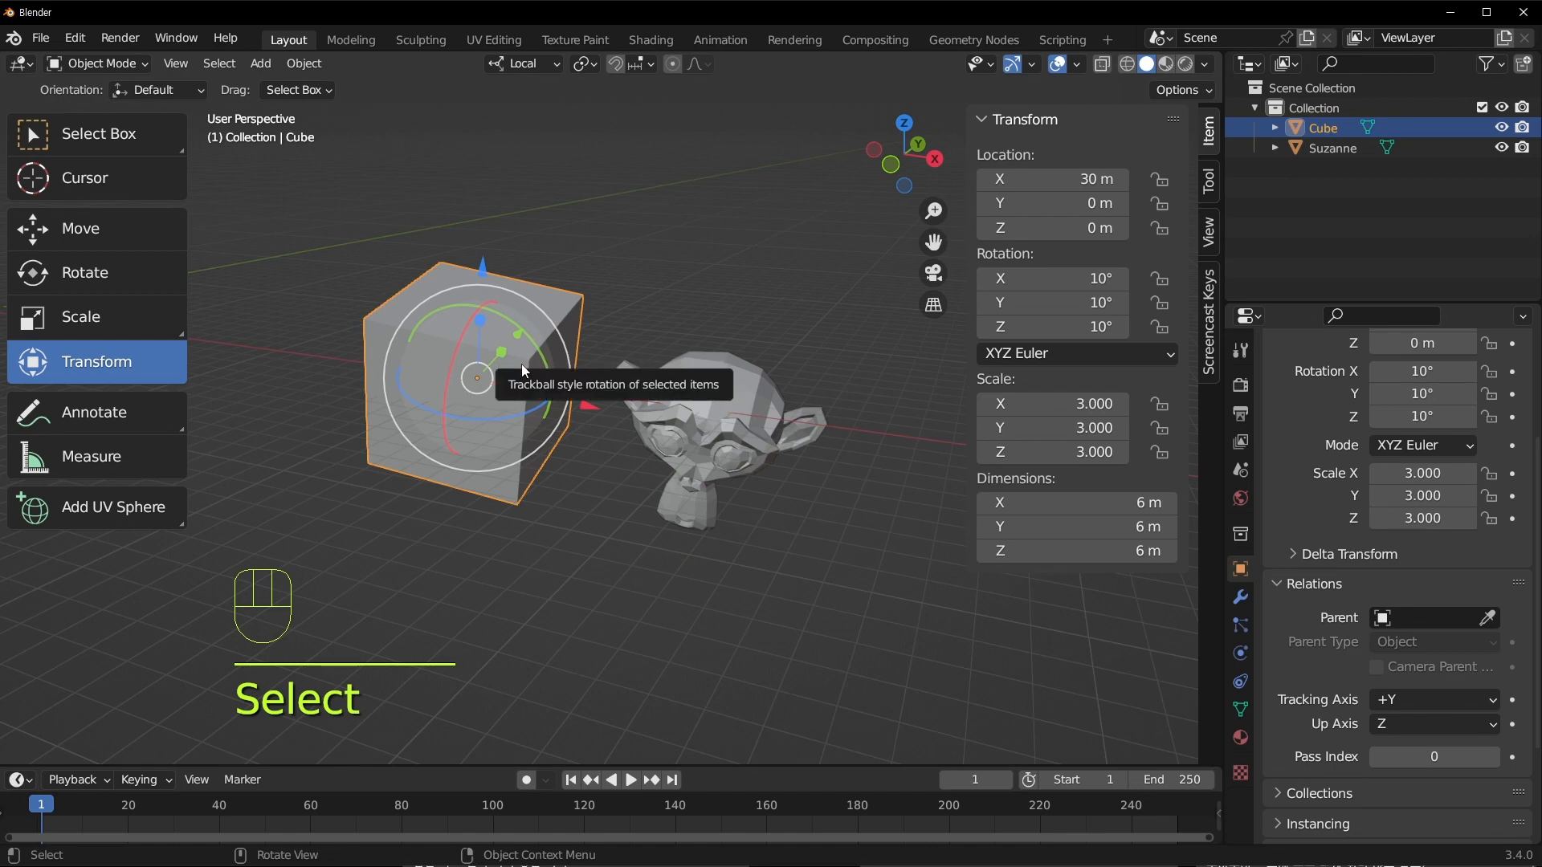
click(652, 438)
shift+middle_drag(438, 454, 716, 456)
scroll(704, 426, down, 5)
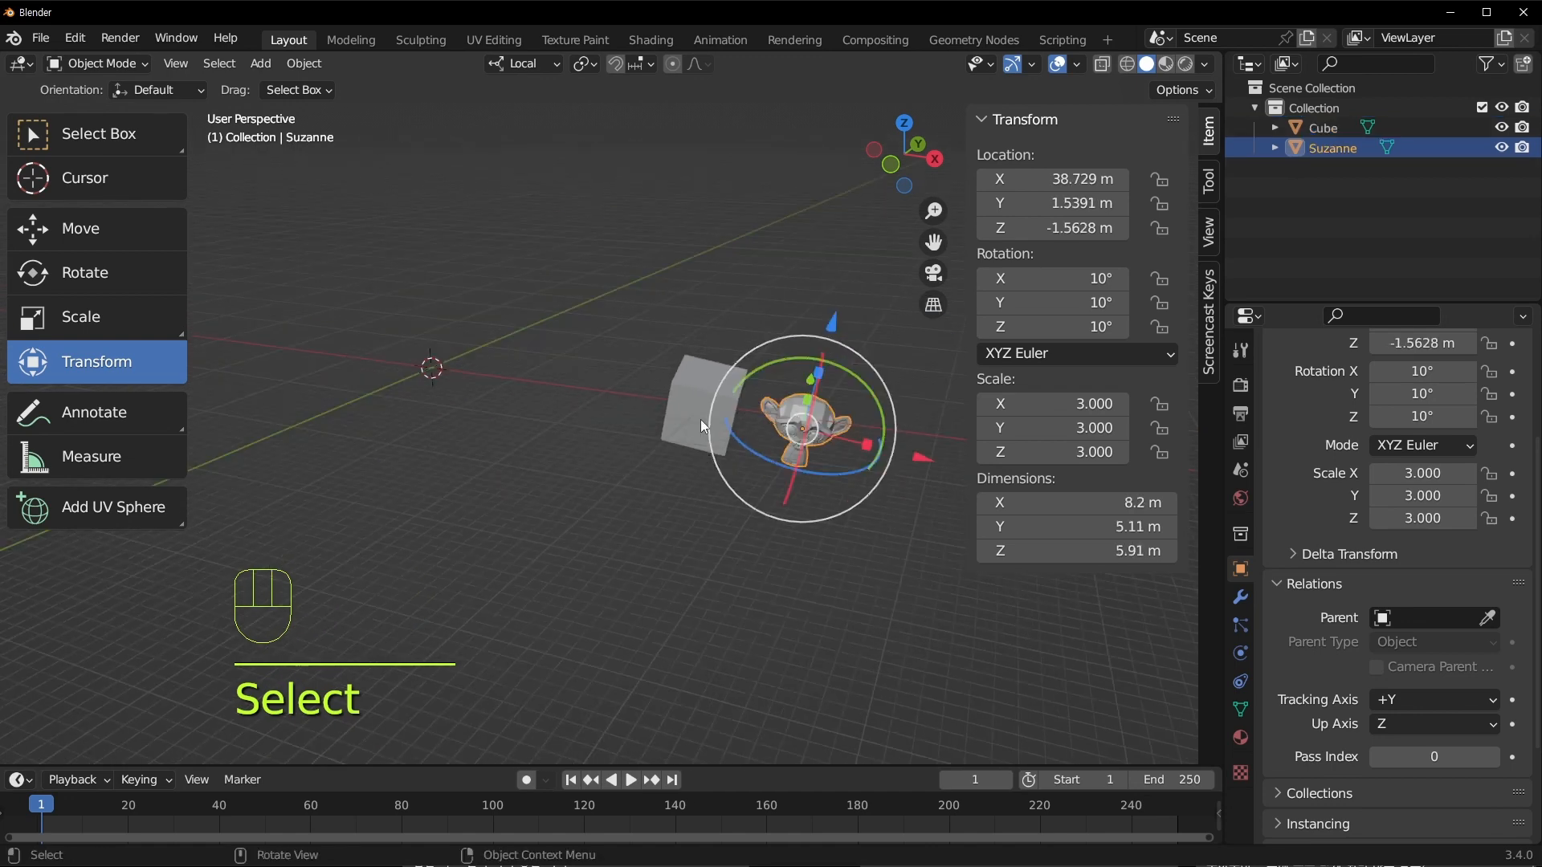
shift+middle_drag(700, 393, 655, 458)
scroll(656, 458, up, 4)
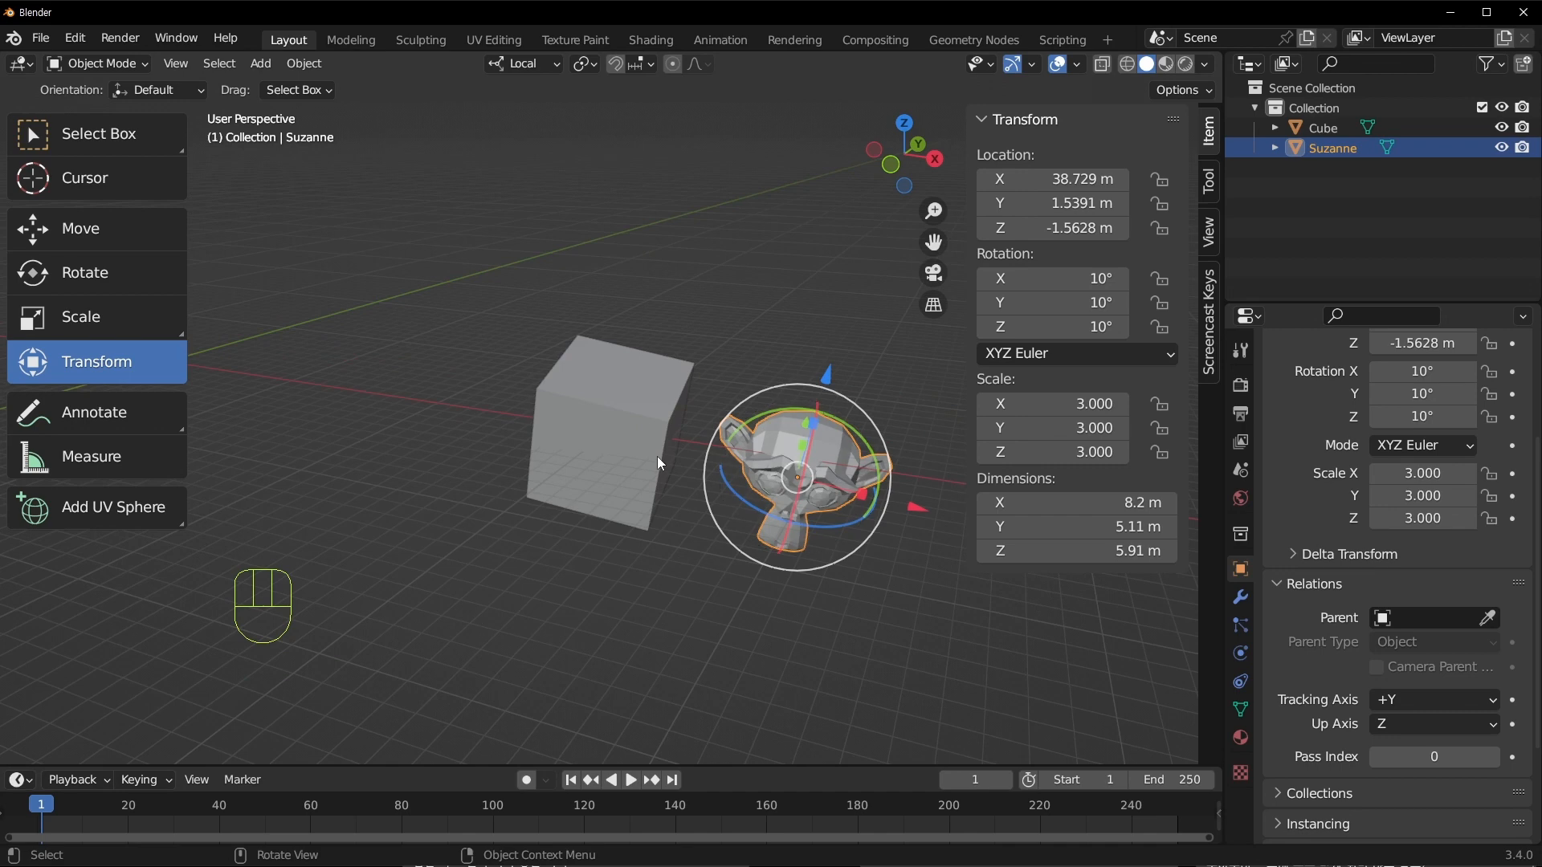
shift+middle_drag(657, 457, 594, 461)
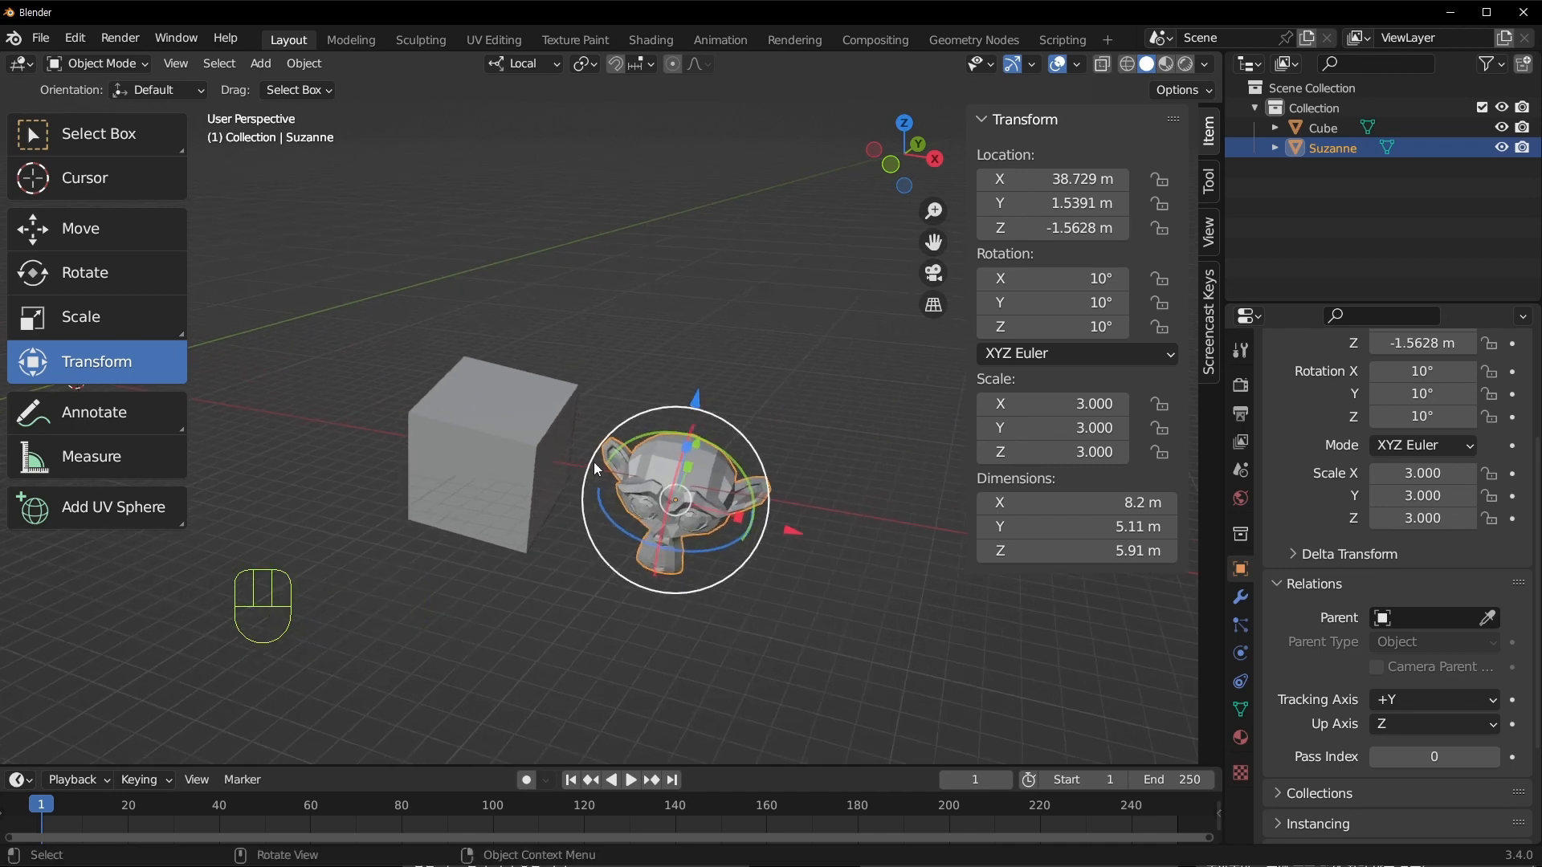
Try to move Suzanne freely in the scene, and undo the move
key(g)
click(760, 504)
key(ctrl+z)
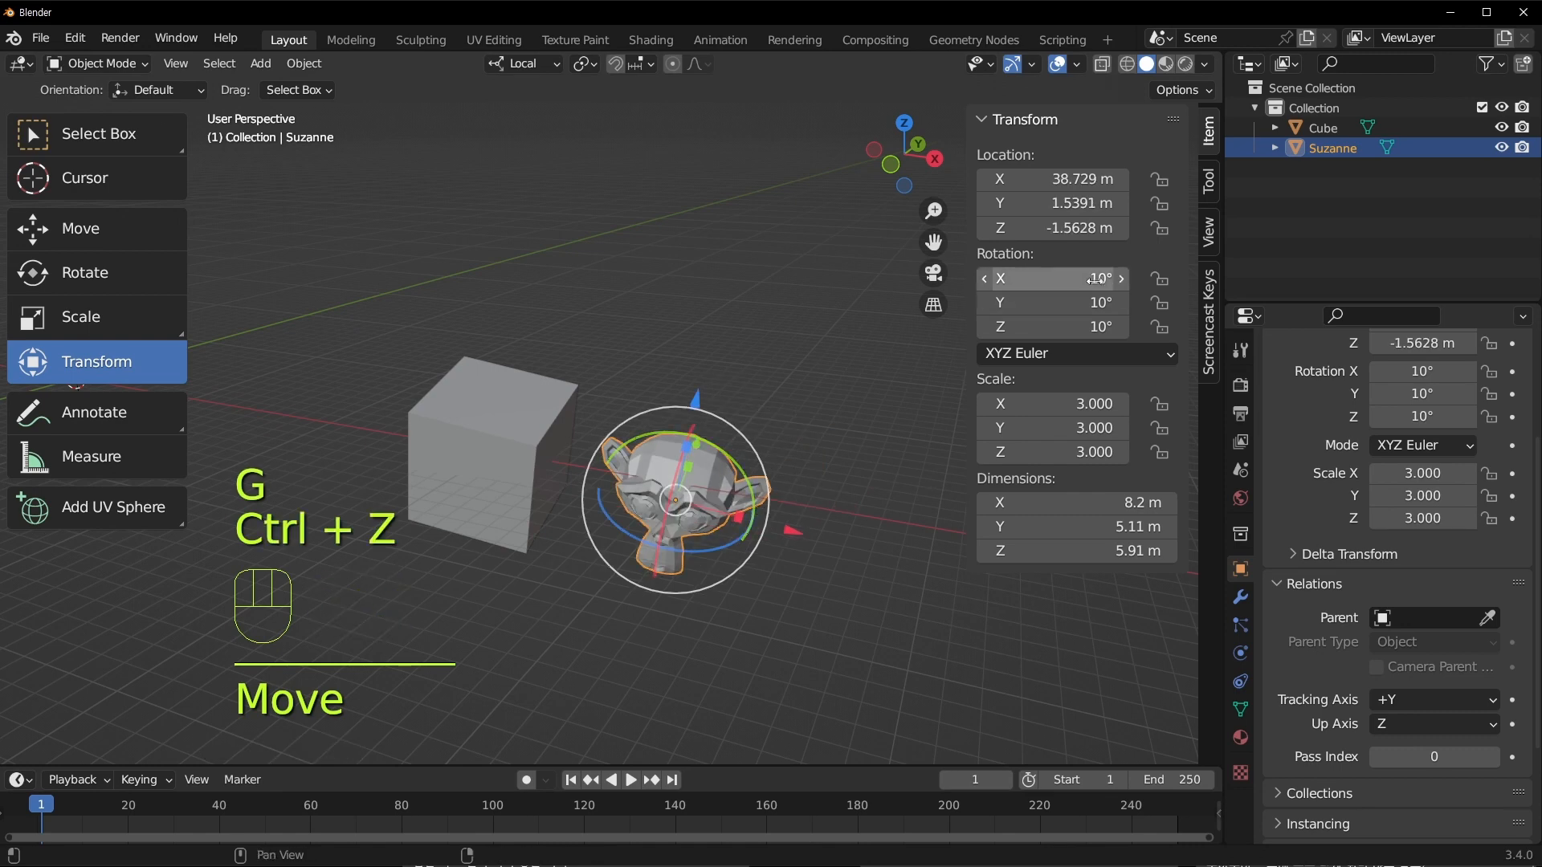
Reset Suzanne's rotation to 0°, location to 0 m, and scale to 1 on all axes, keeping her framed in the view
click(1053, 278)
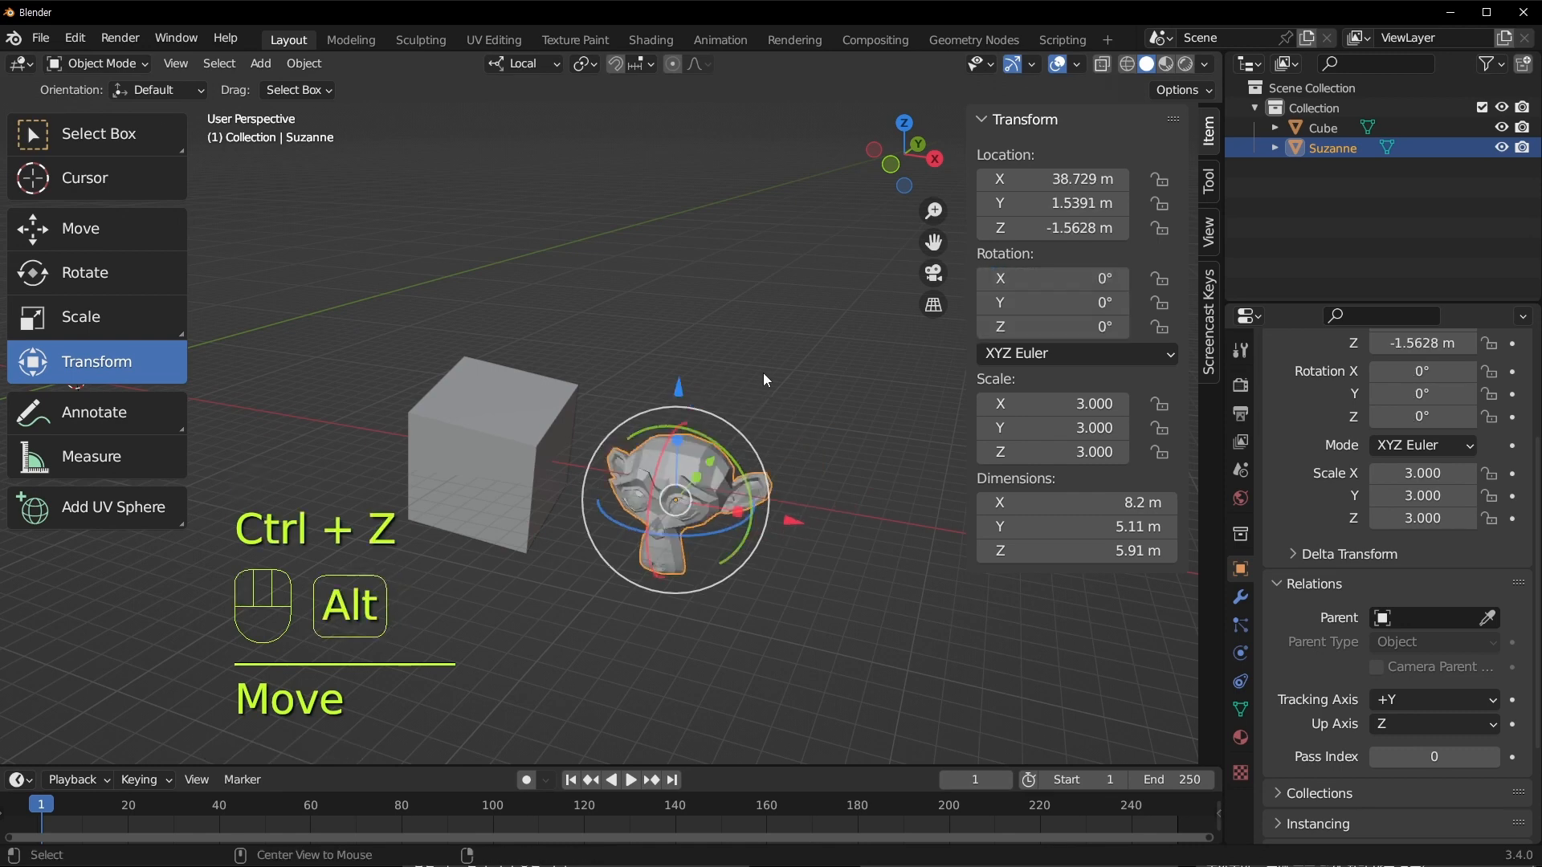
key(alt+g)
key(KP_Decimal)
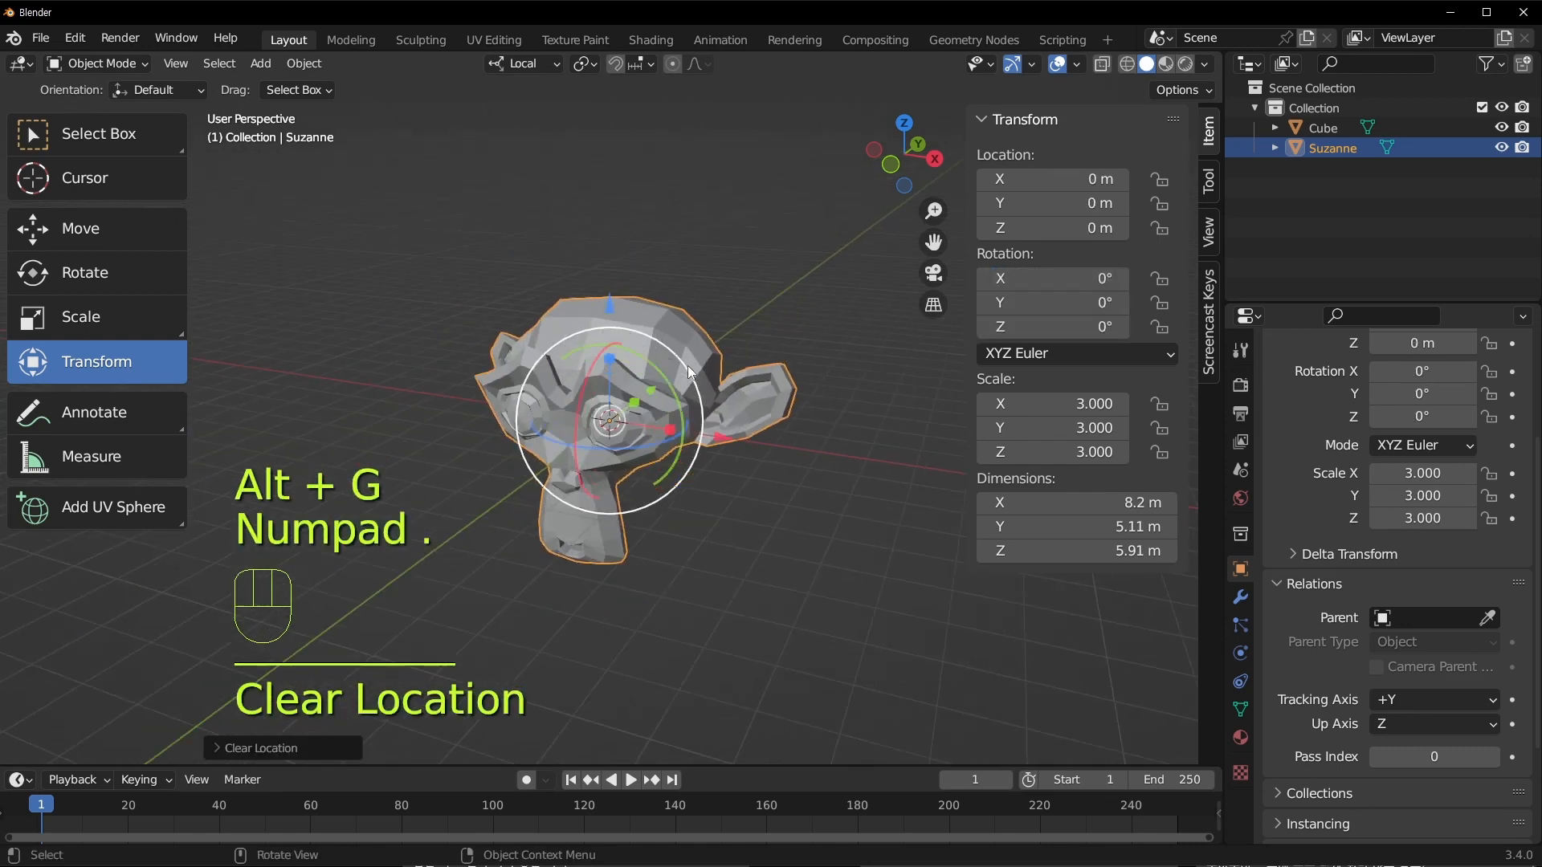
key(alt+r)
key(alt+s)
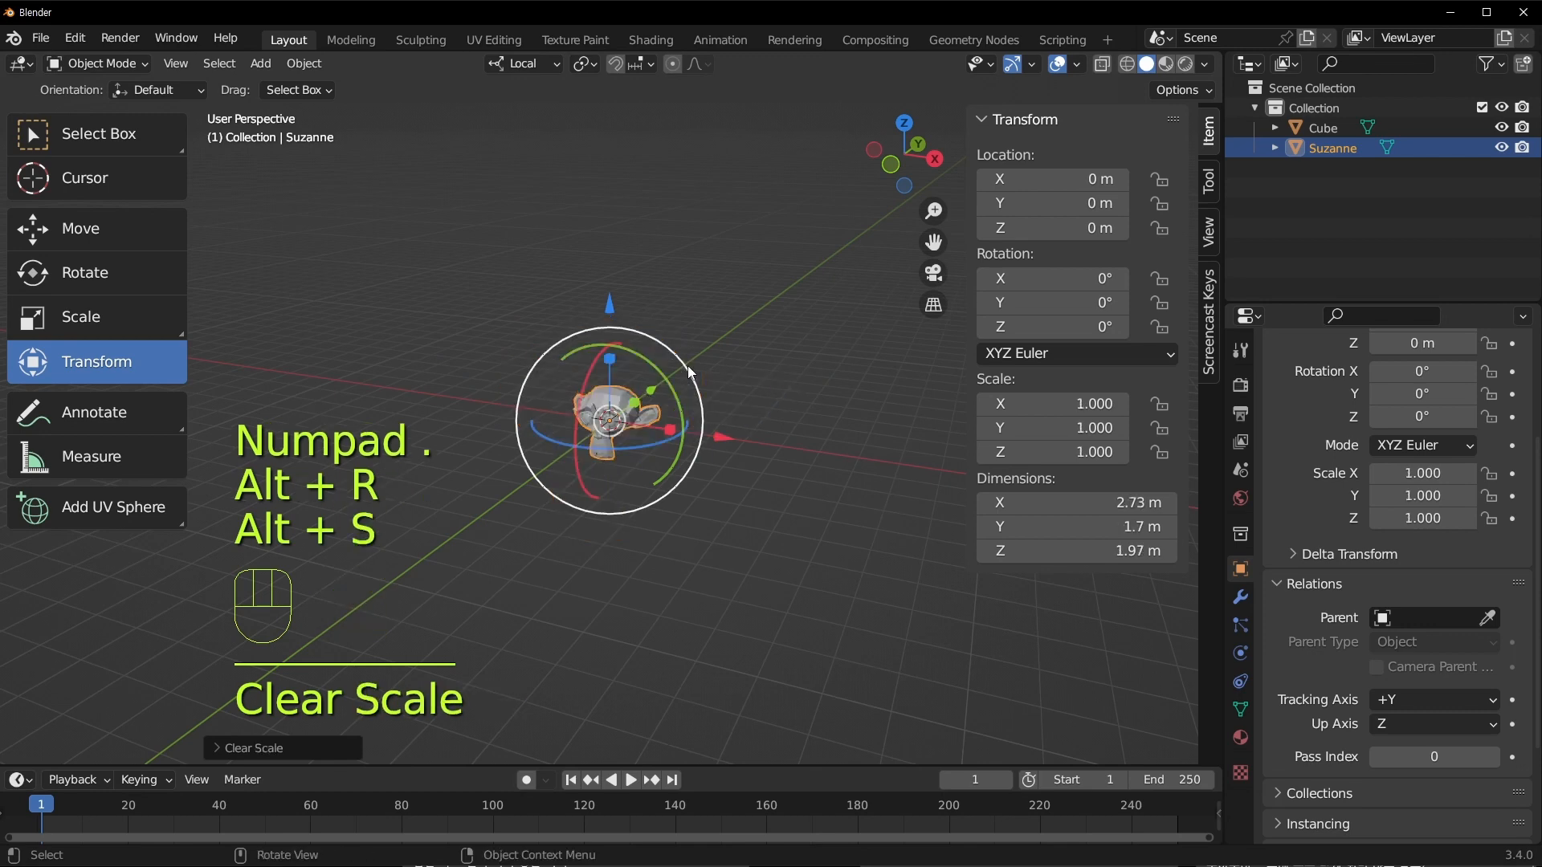
scroll(619, 436, up, 3)
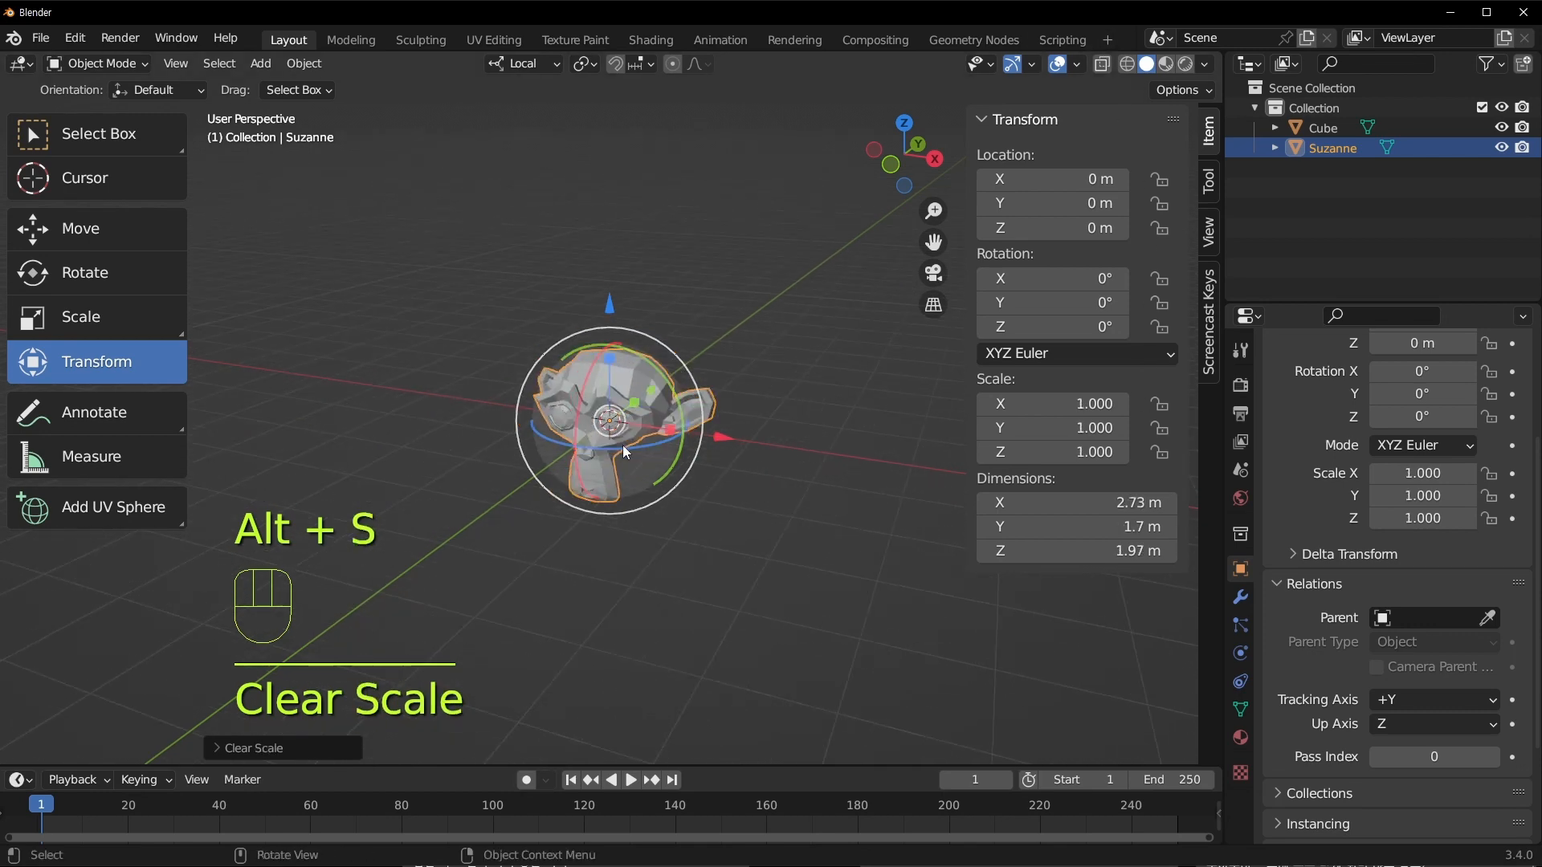
Select the cube and move it along its local X axis towards Suzanne, to about X 14 m, Y -2.8 m, Z 2.9 m
shift+middle_drag(702, 466, 566, 485)
scroll(565, 485, down, 3)
click(771, 534)
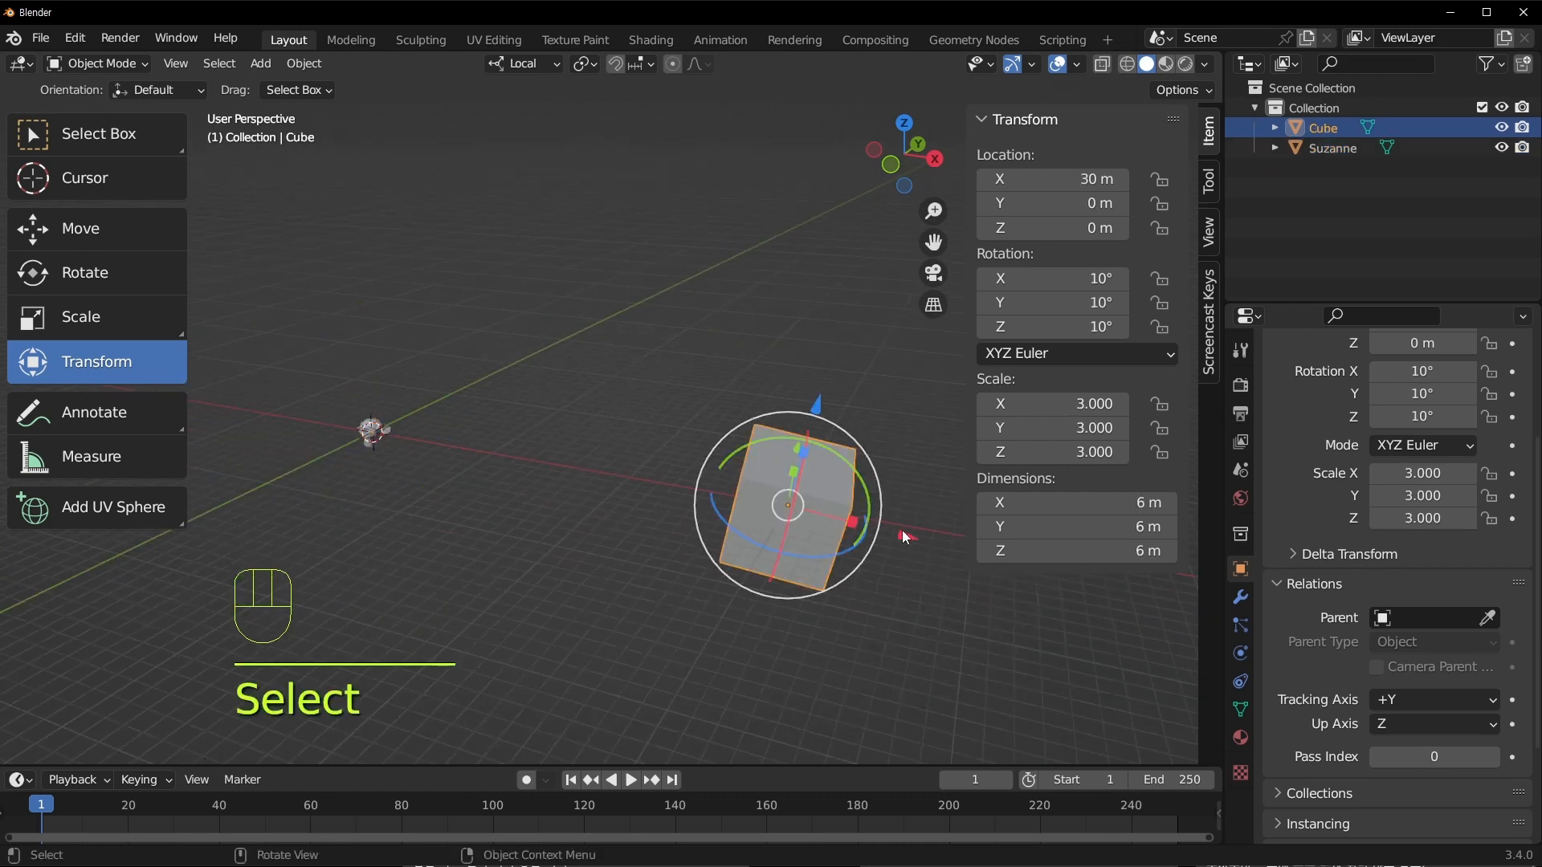
drag(903, 530, 620, 483)
shift+middle_drag(522, 478, 634, 480)
scroll(635, 480, up, 4)
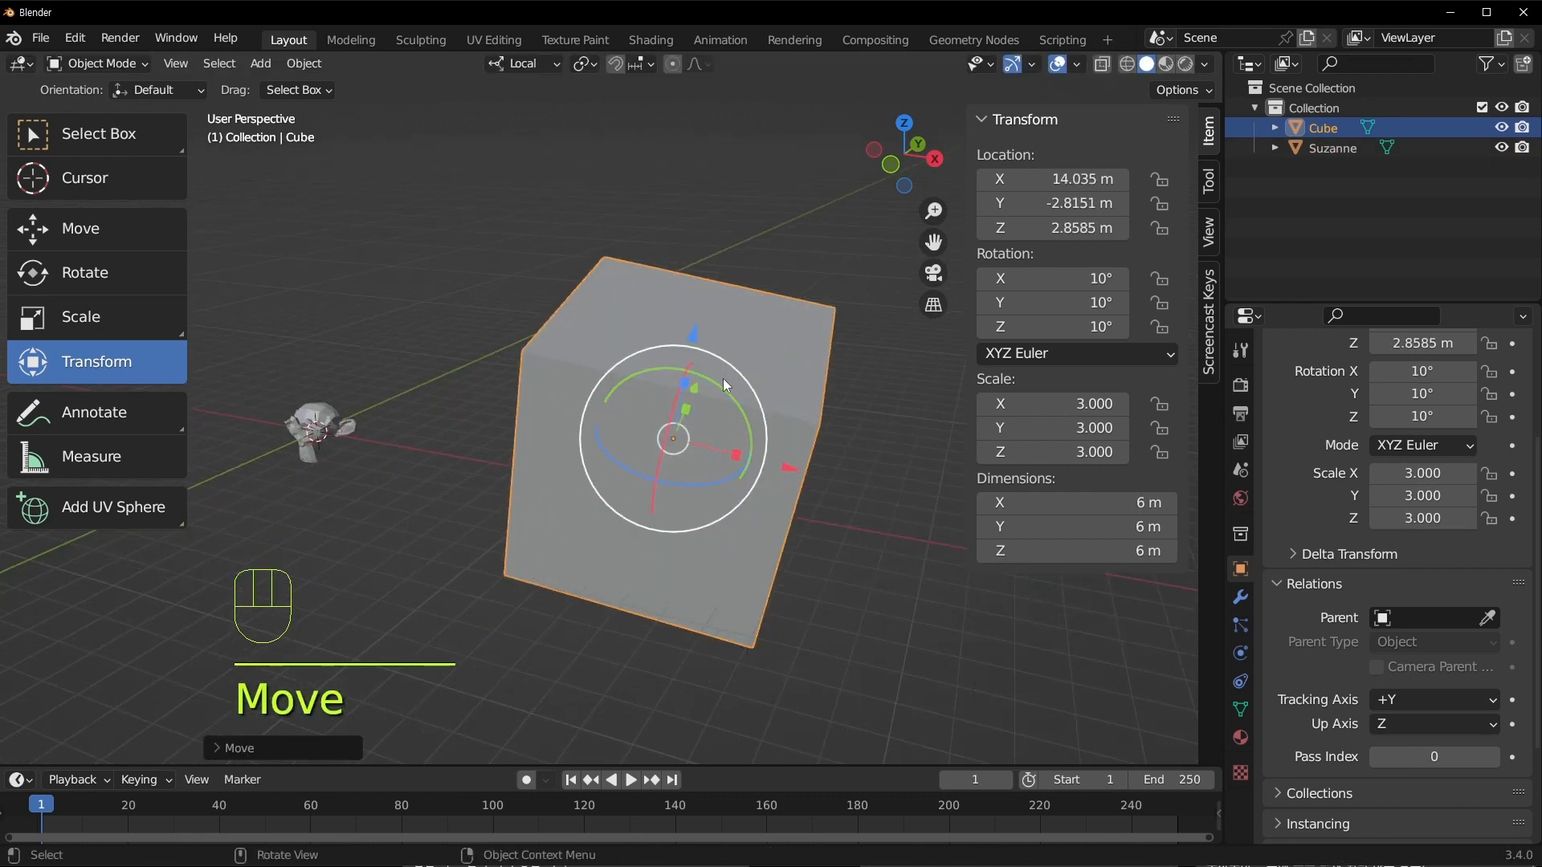
Rotate the cube freely to about X 9.9°, Y 2.5°, Z 8.7° and move it to about X 11.9 m, Y -1.2 m, Z 0.3 m
mouse_move(714, 378)
mouse_down()
mouse_move(702, 368)
mouse_move(710, 381)
mouse_up()
middle_drag(630, 461, 698, 399)
key(g)
click(759, 399)
mouse_move(736, 367)
mouse_down()
mouse_move(712, 379)
mouse_move(727, 371)
mouse_up()
key(g)
key(g)
click(609, 469)
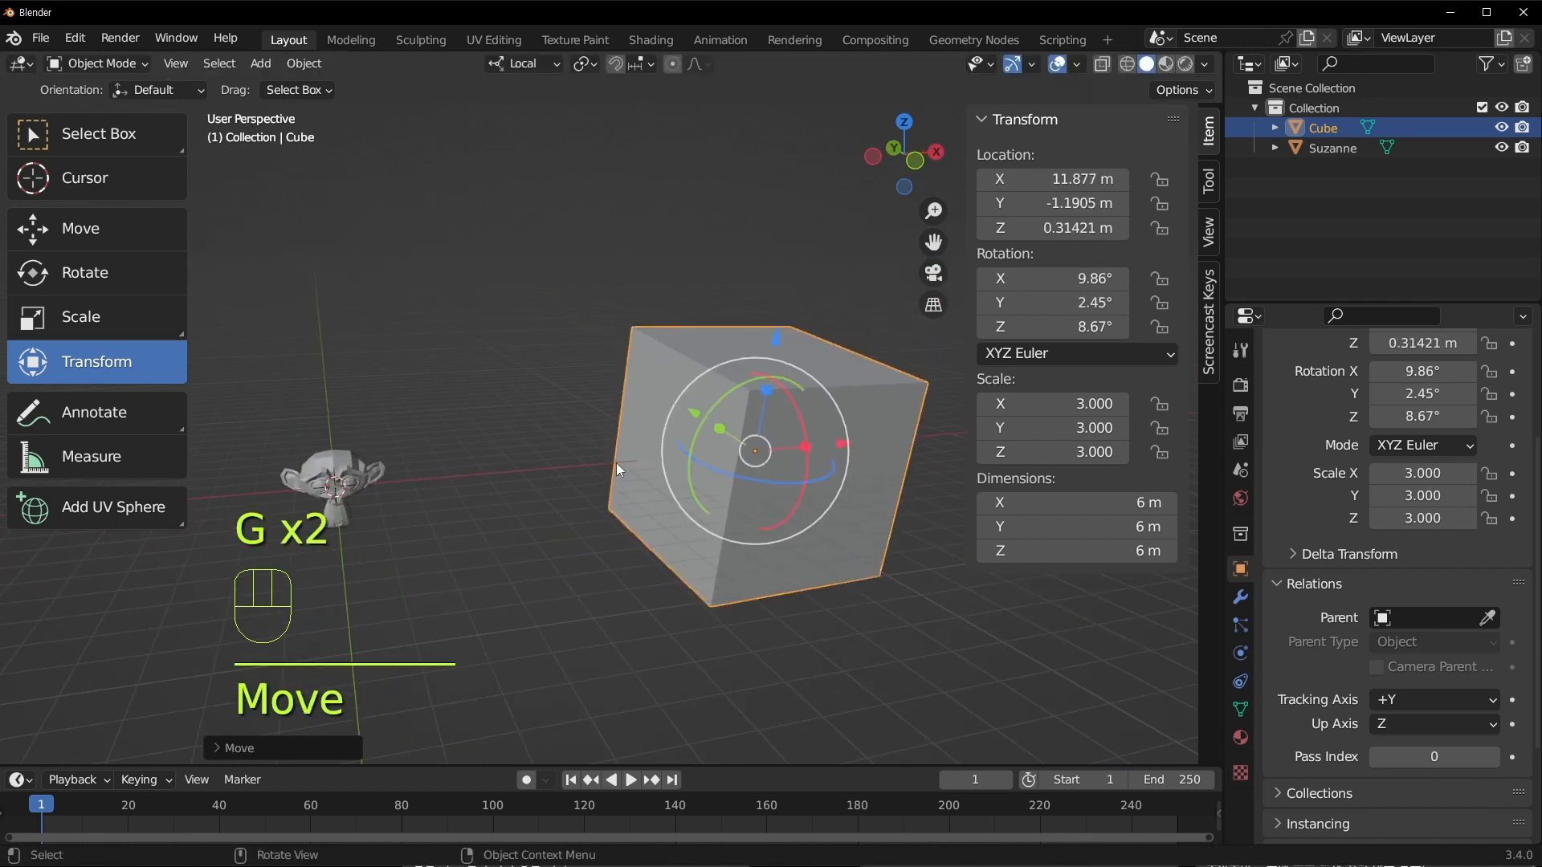
middle_drag(596, 403, 572, 395)
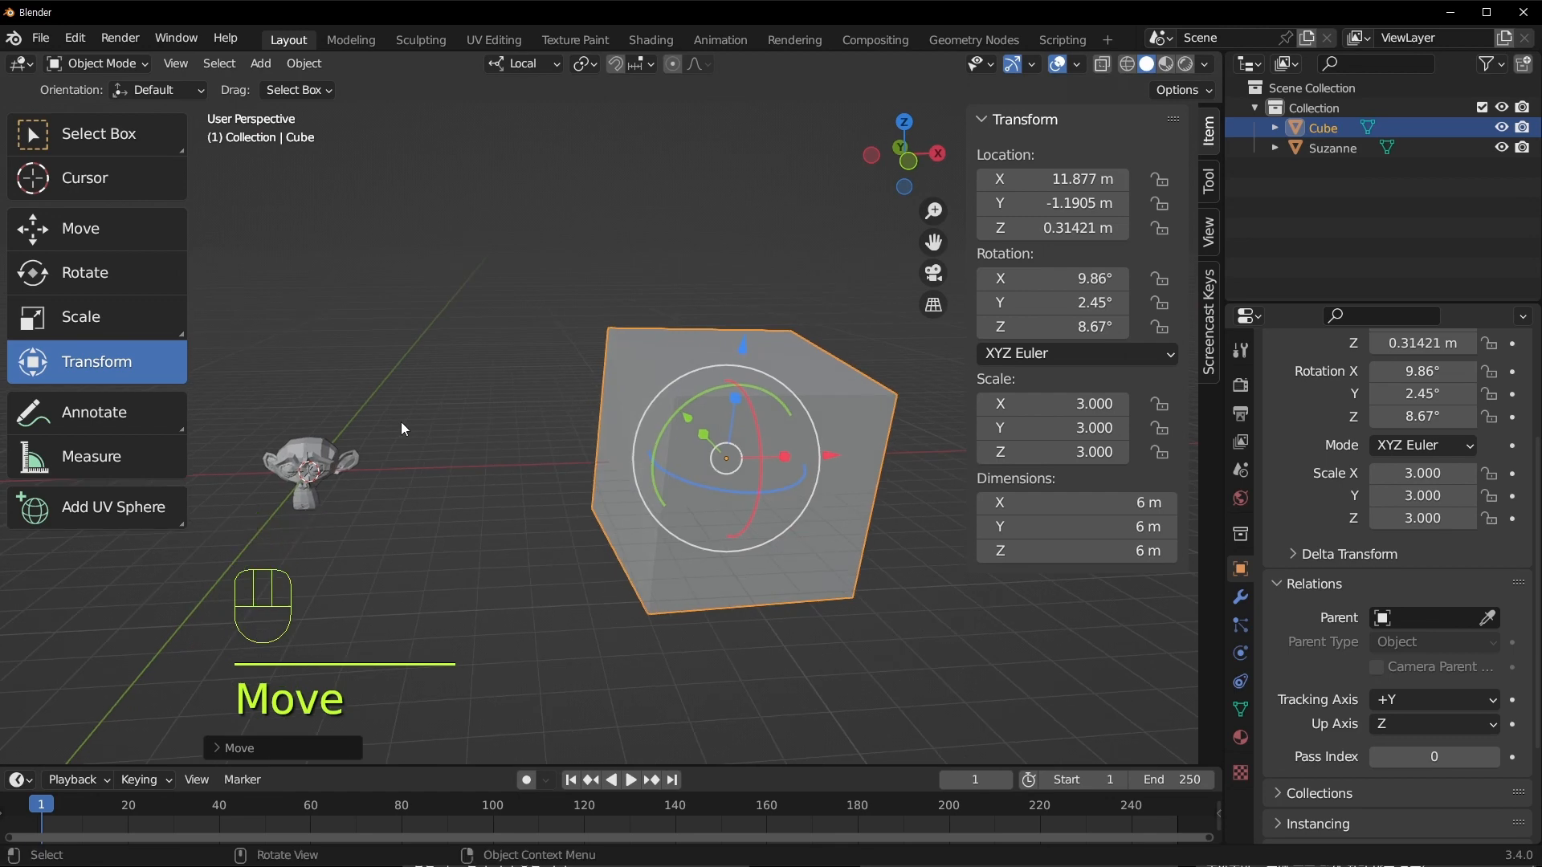
middle_drag(464, 392, 354, 502)
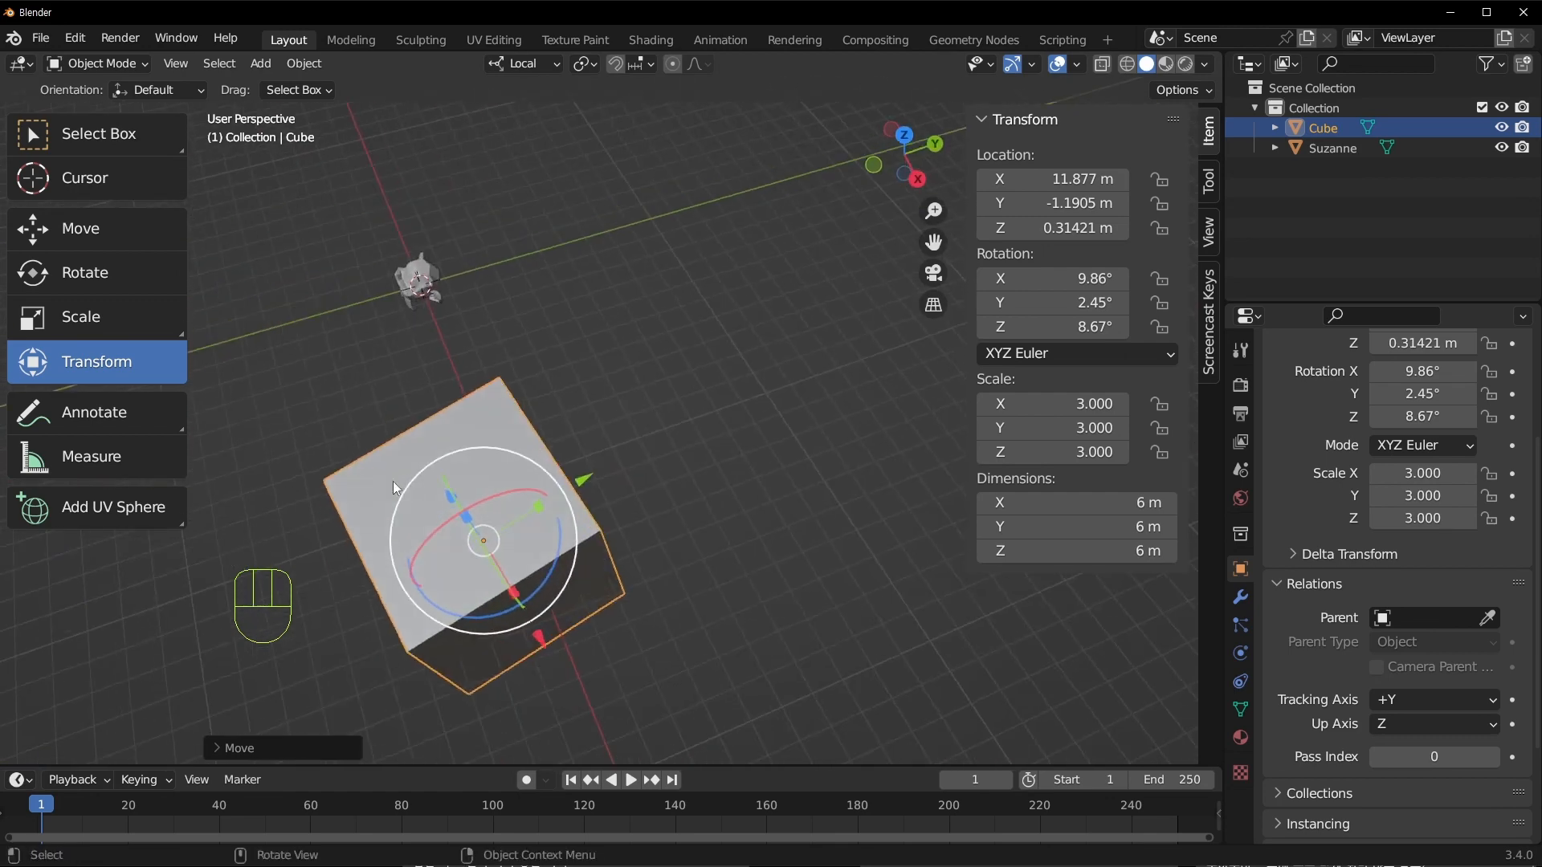